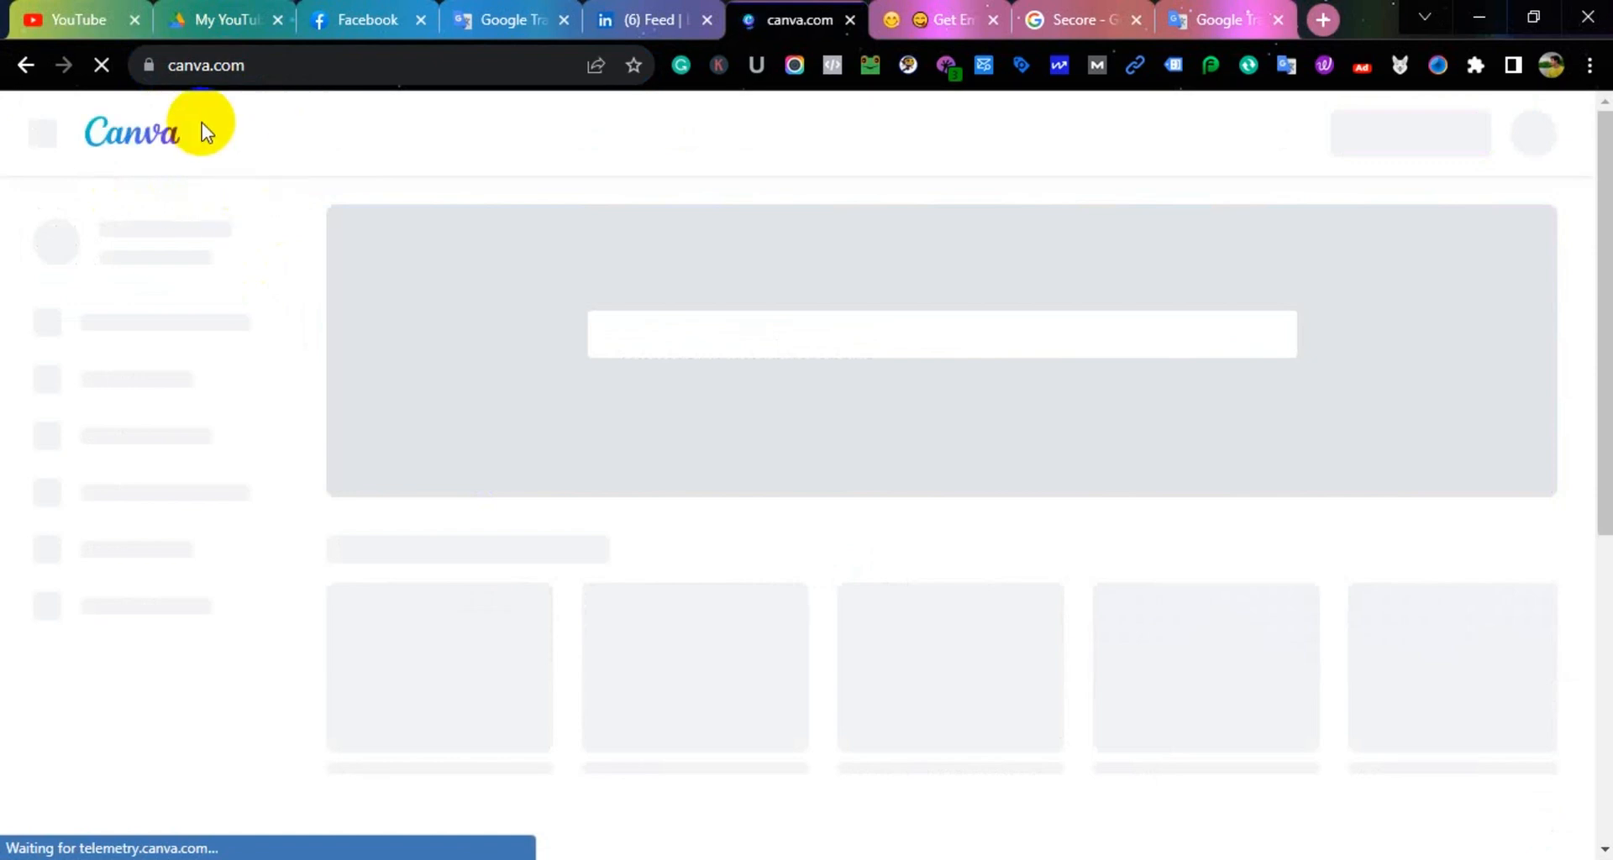
Create a new custom-size design 1200 px wide and 700 px high
left_click(1365, 252)
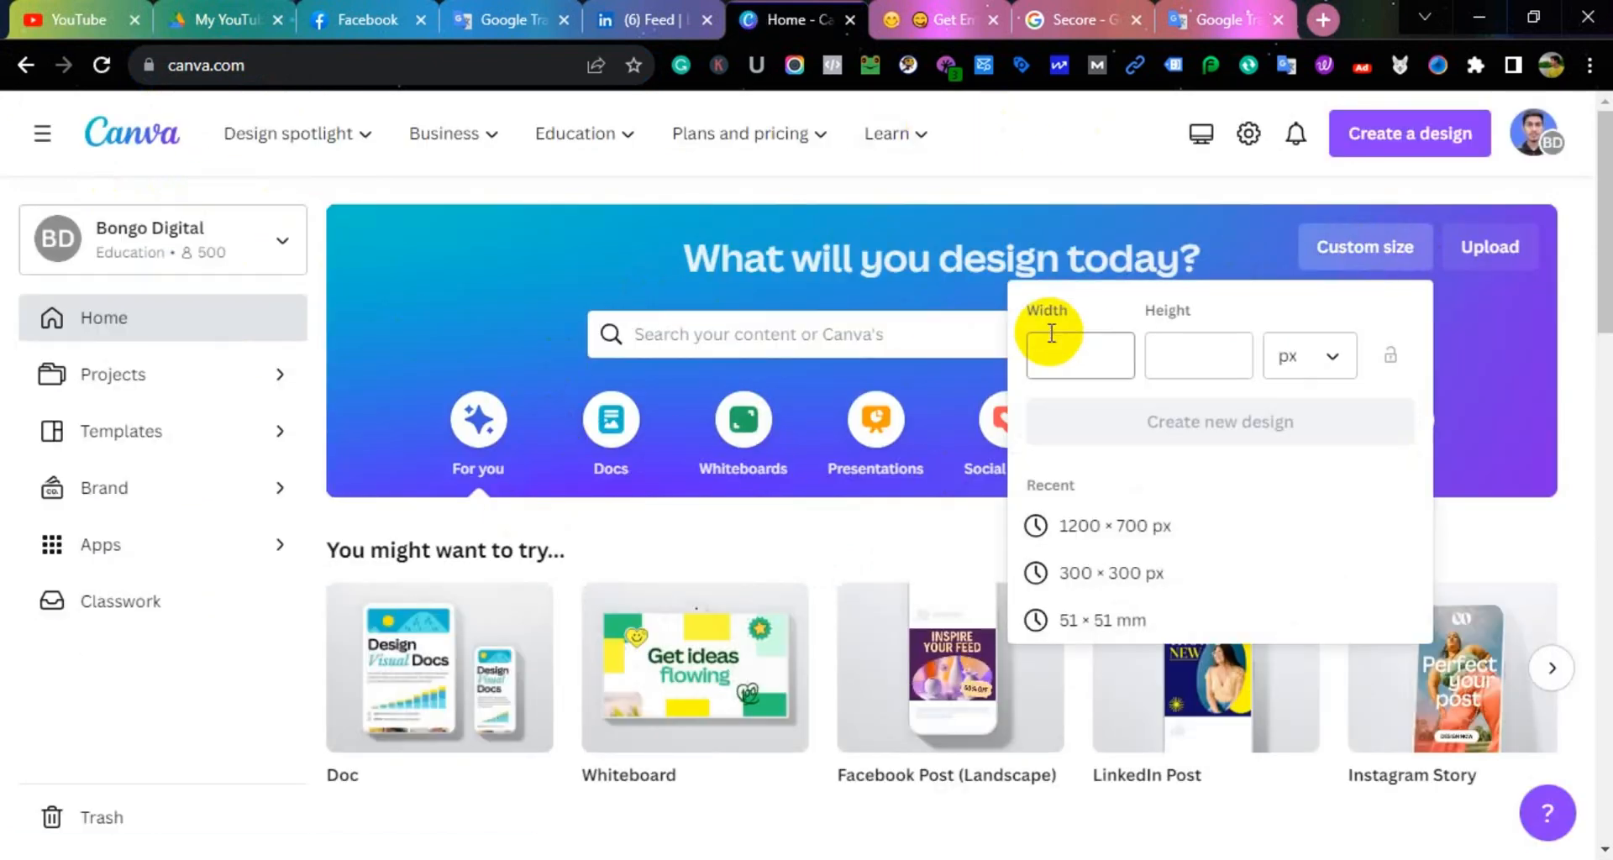
left_click(1065, 360)
type("1200")
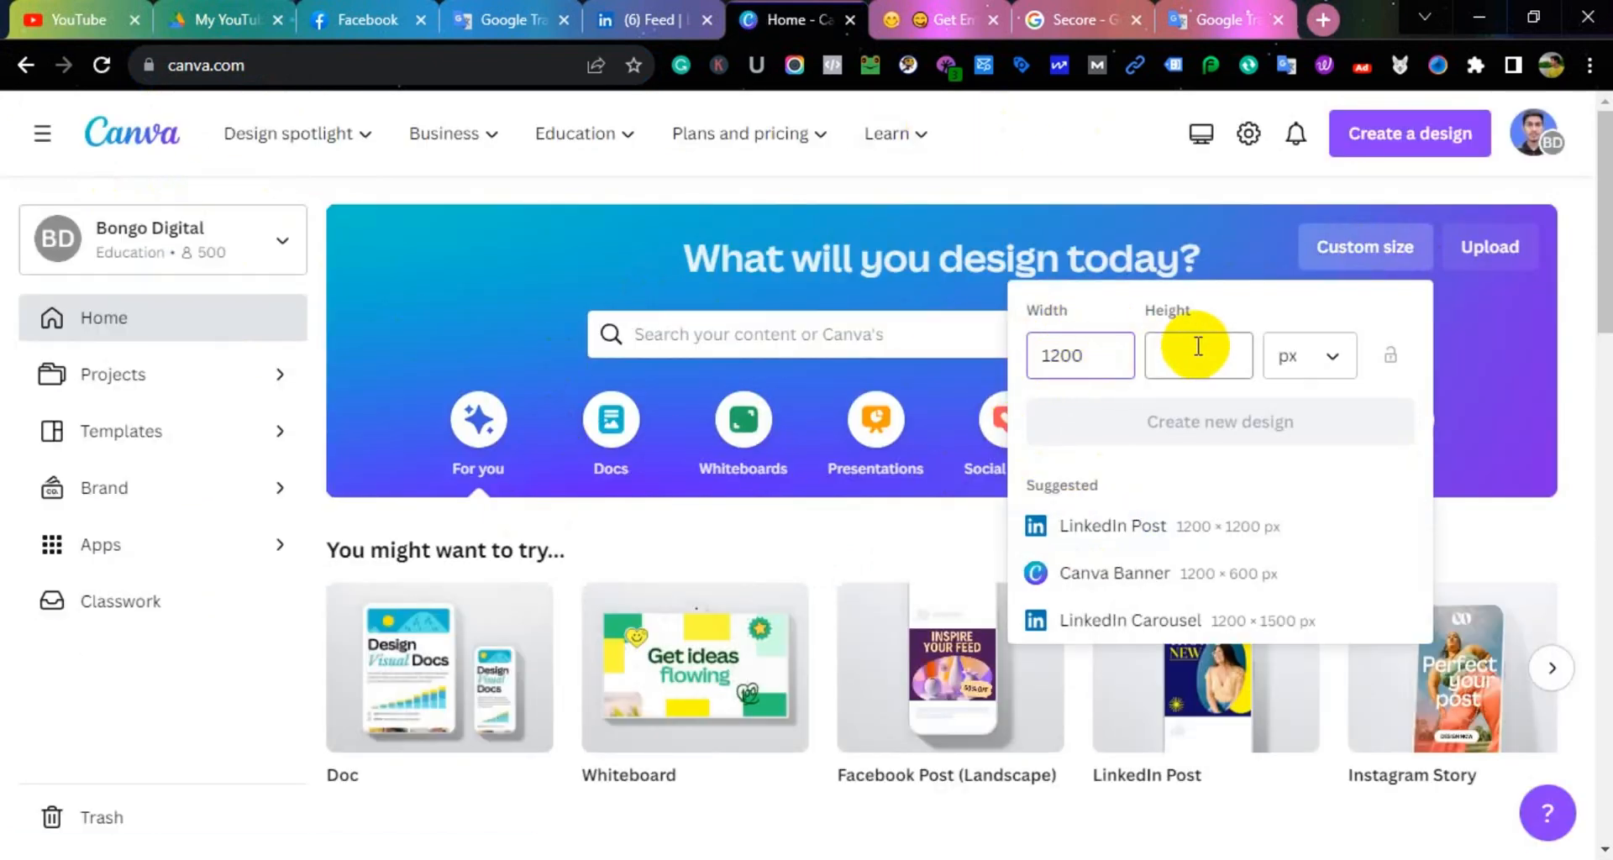
left_click(1198, 353)
type("700")
left_click(1191, 424)
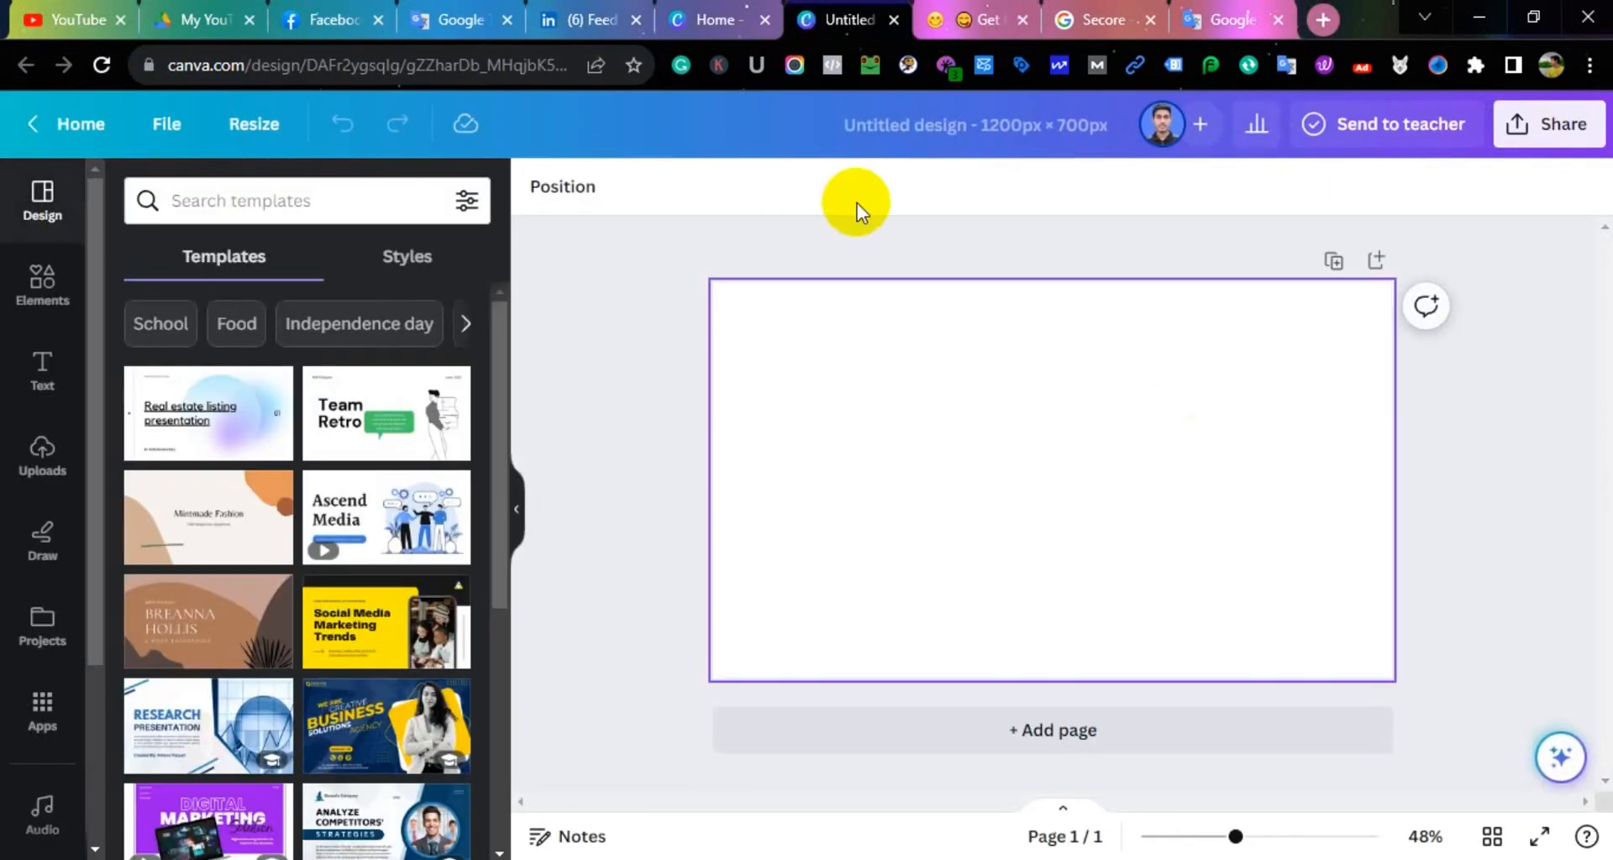
Search the templates for "product" and look through the results for a suitable banner layout
left_click(189, 201)
type("pro")
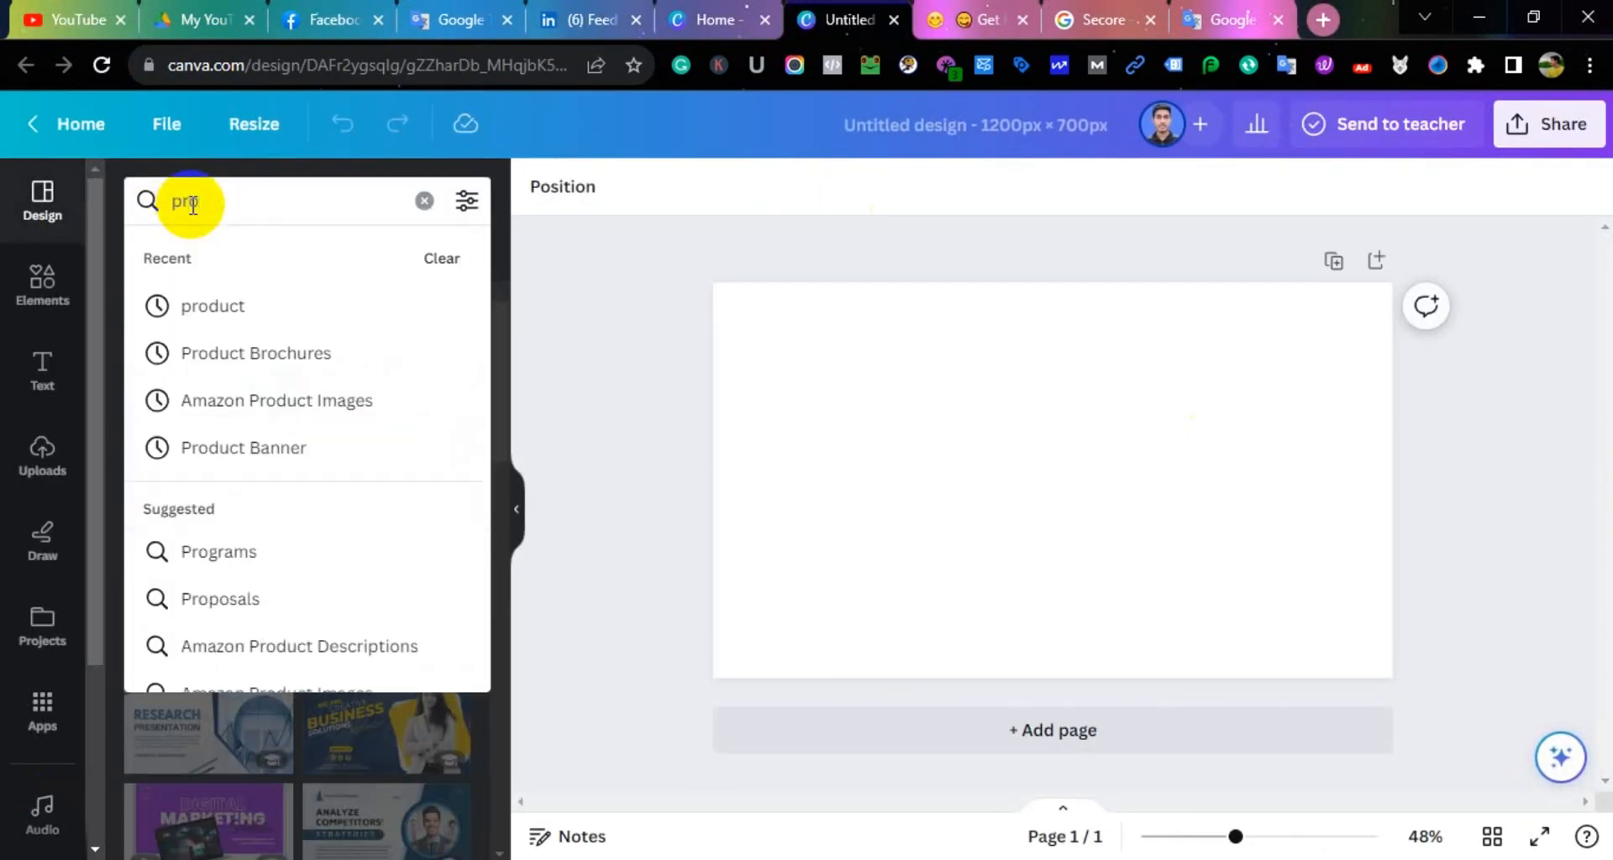
left_click(222, 308)
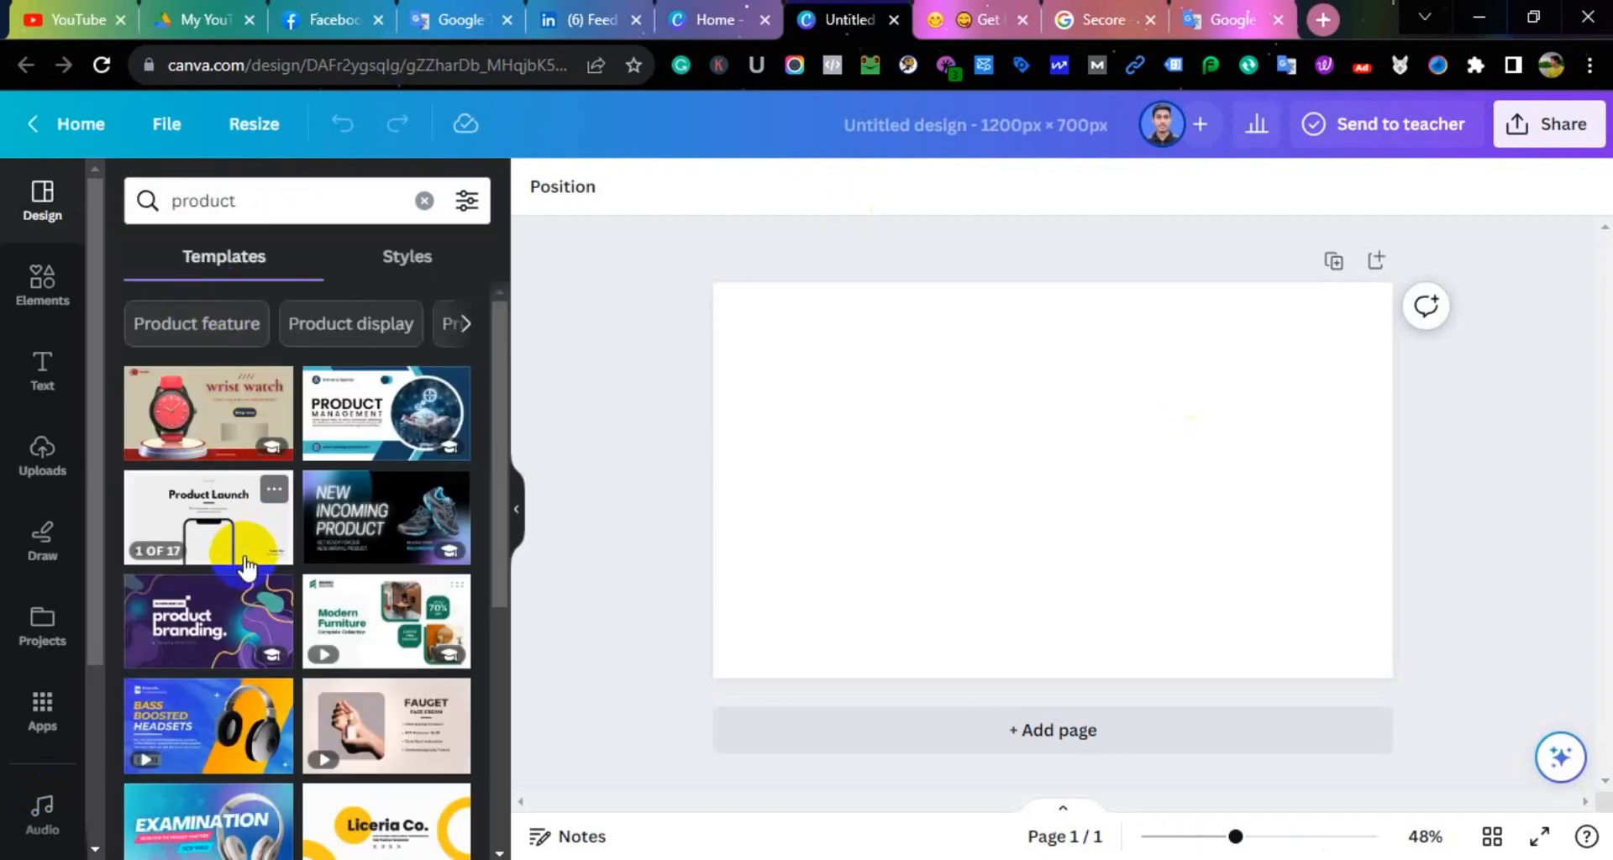
scroll(239, 555, "down", 4)
scroll(227, 513, "up", 3)
scroll(223, 504, "down", 4)
scroll(219, 492, "up", 1)
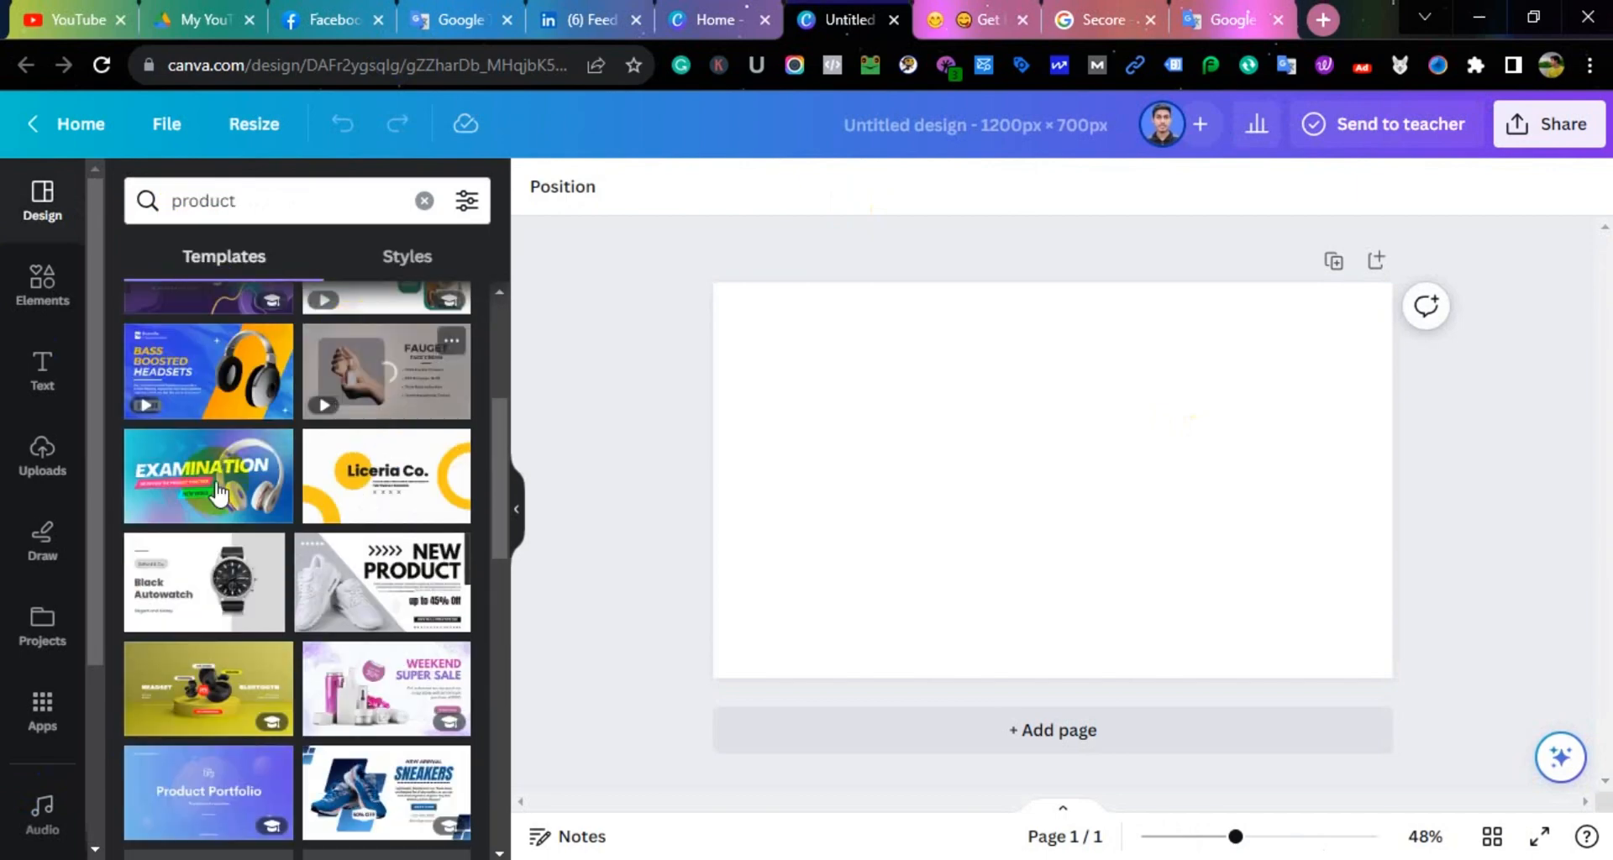
scroll(227, 470, "down", 10)
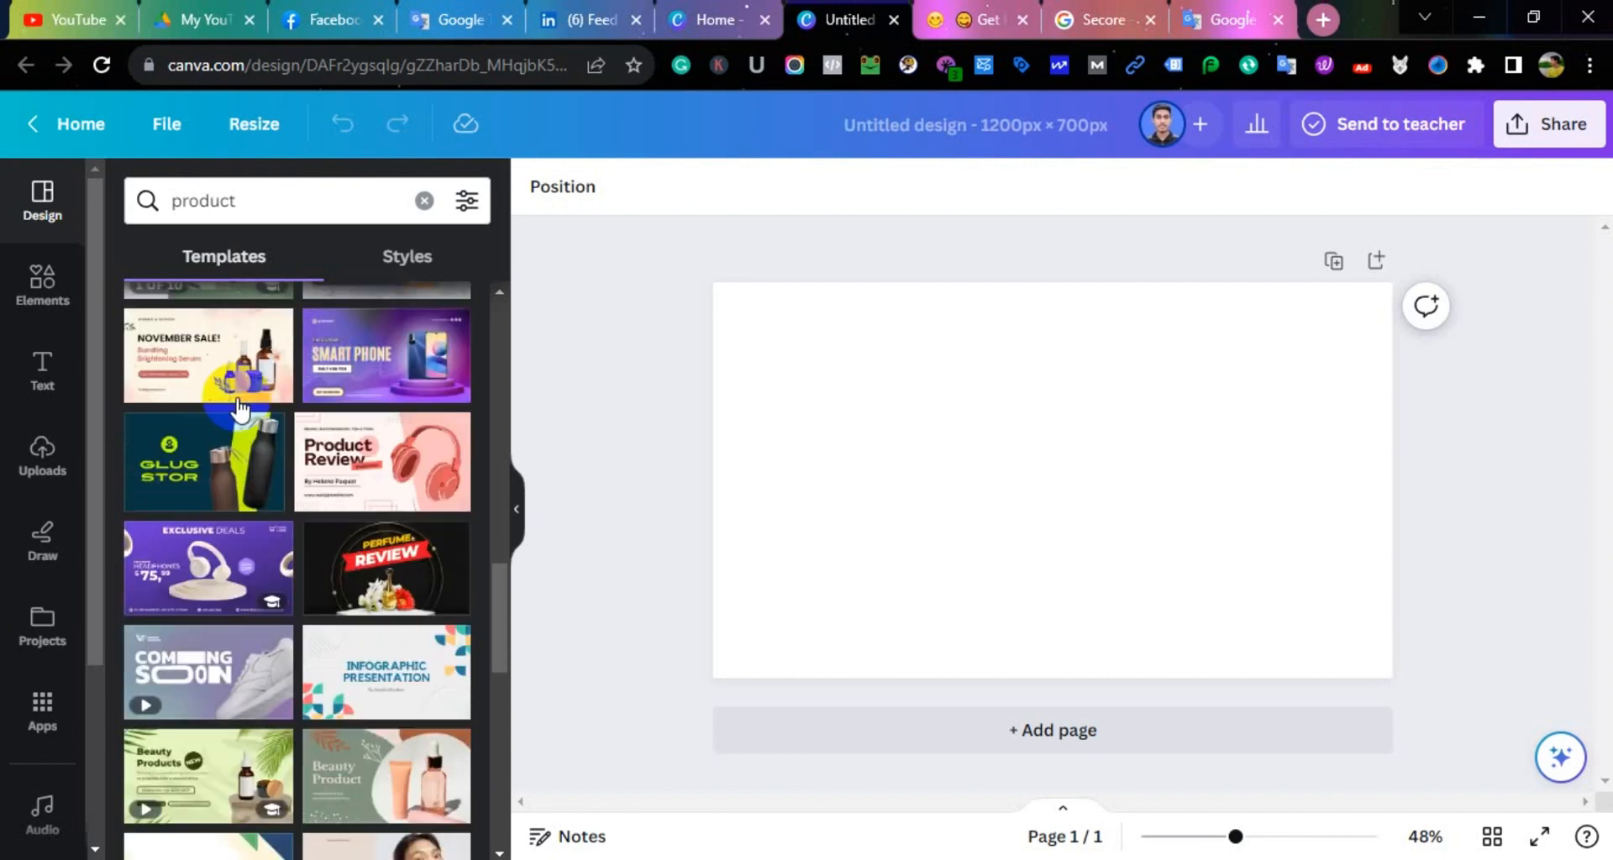
scroll(193, 605, "down", 15)
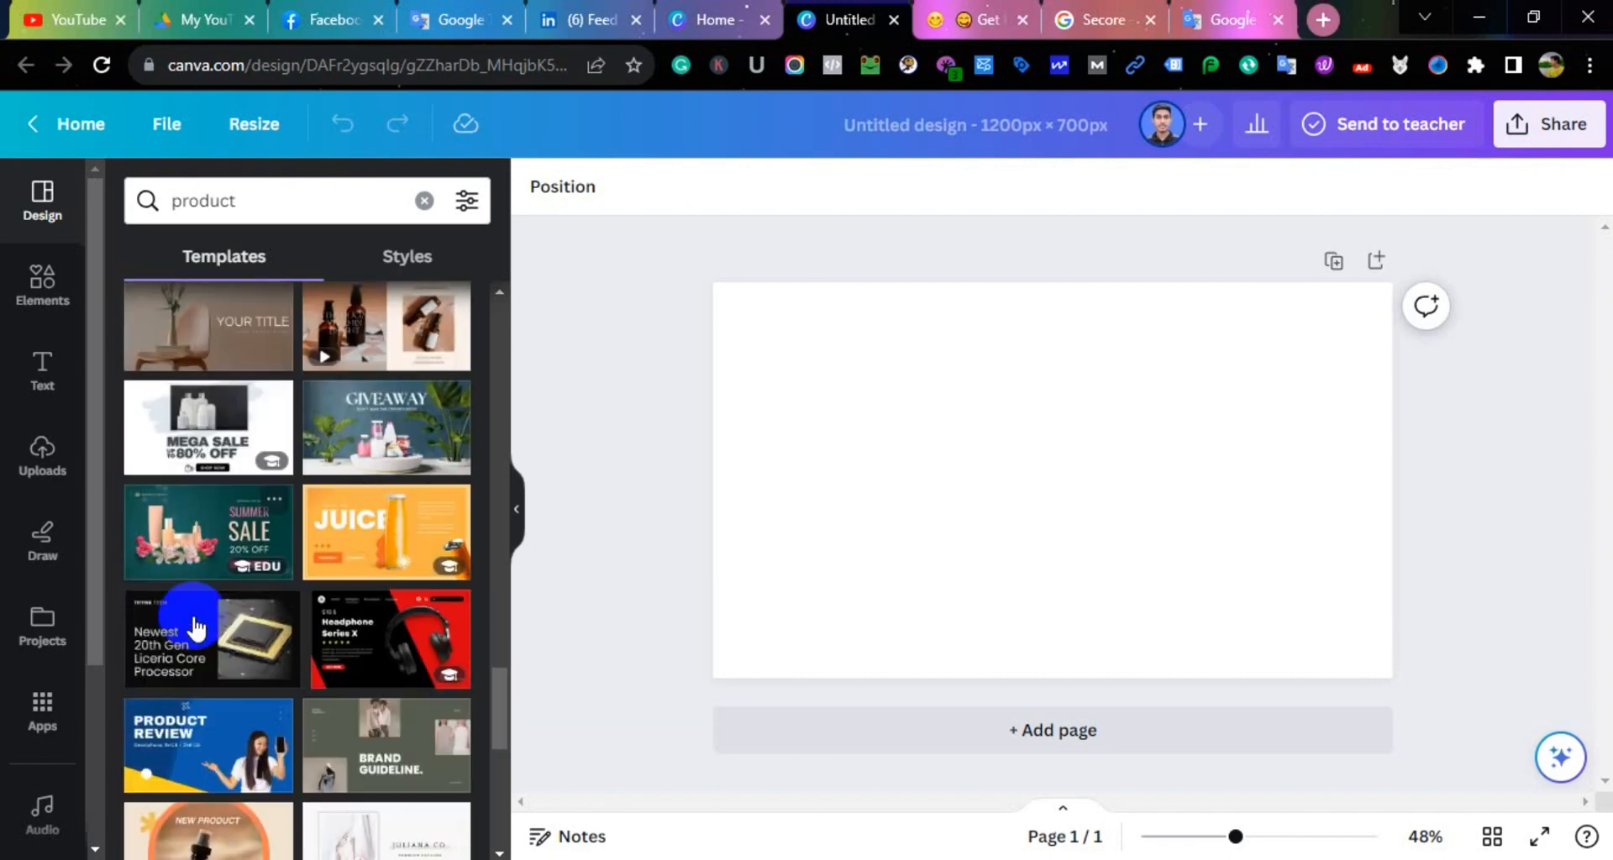
scroll(195, 626, "down", 1)
scroll(195, 626, "up", 3)
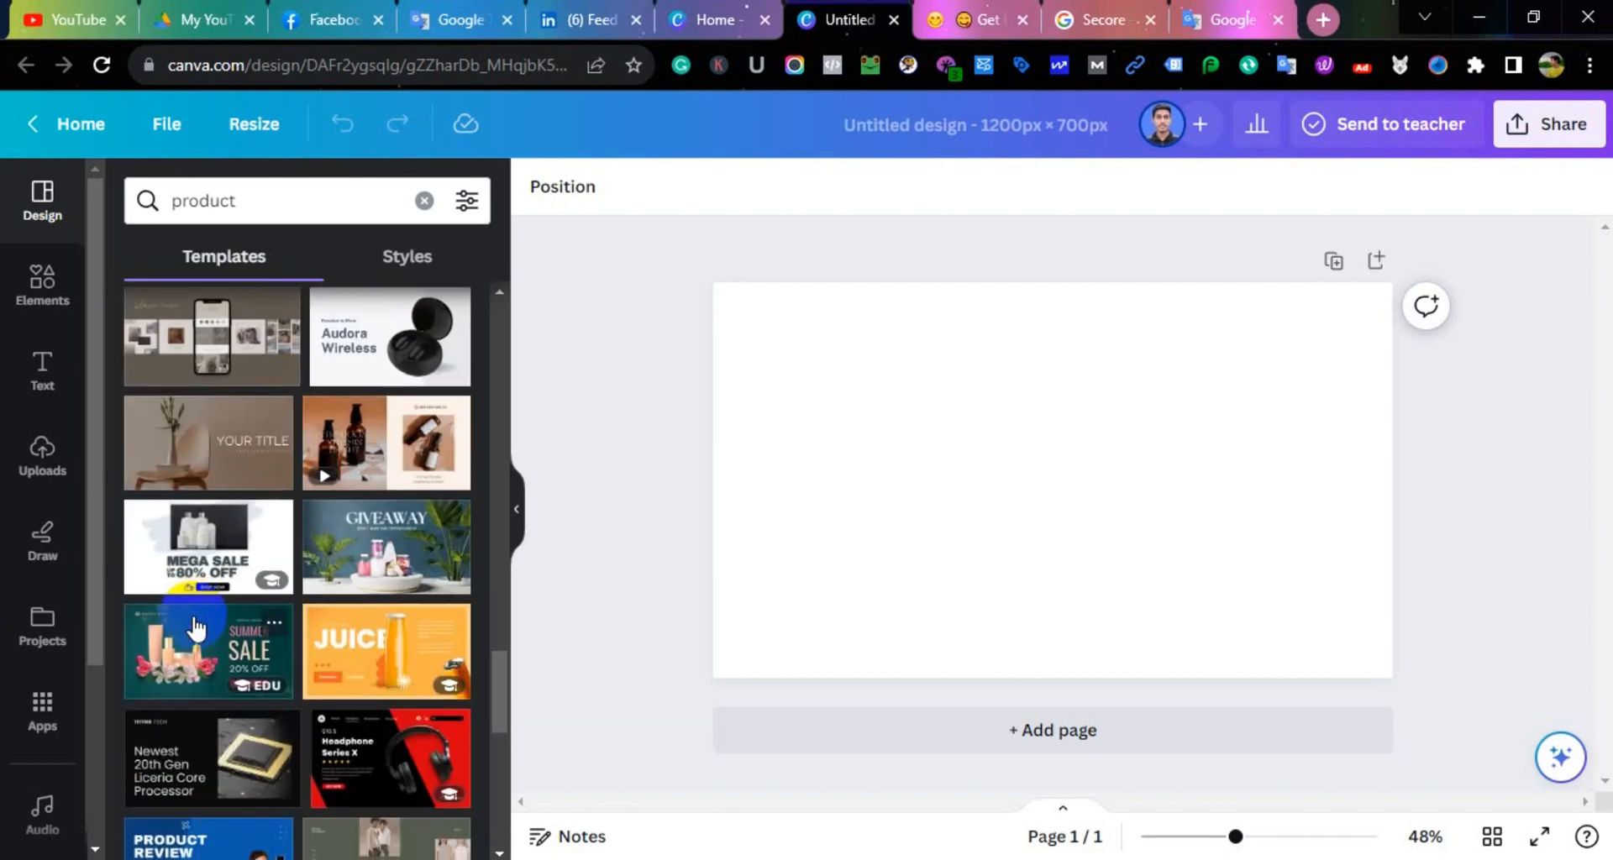
scroll(195, 626, "down", 10)
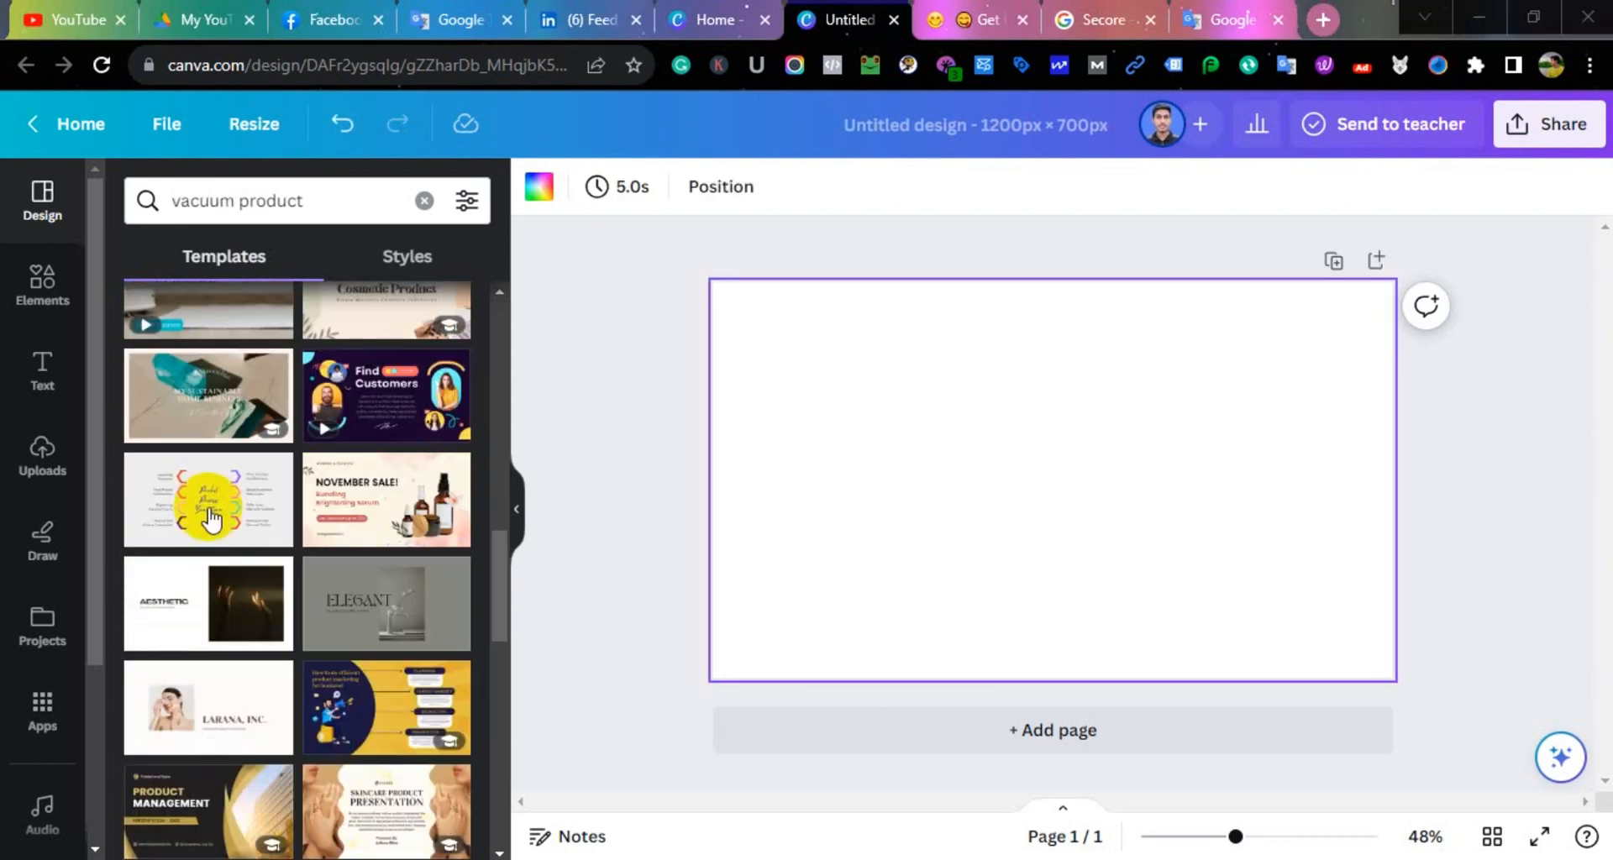
Browse the "vacuum product" template results and apply the November Sale brightening serum template to the page
scroll(245, 630, "down", 6)
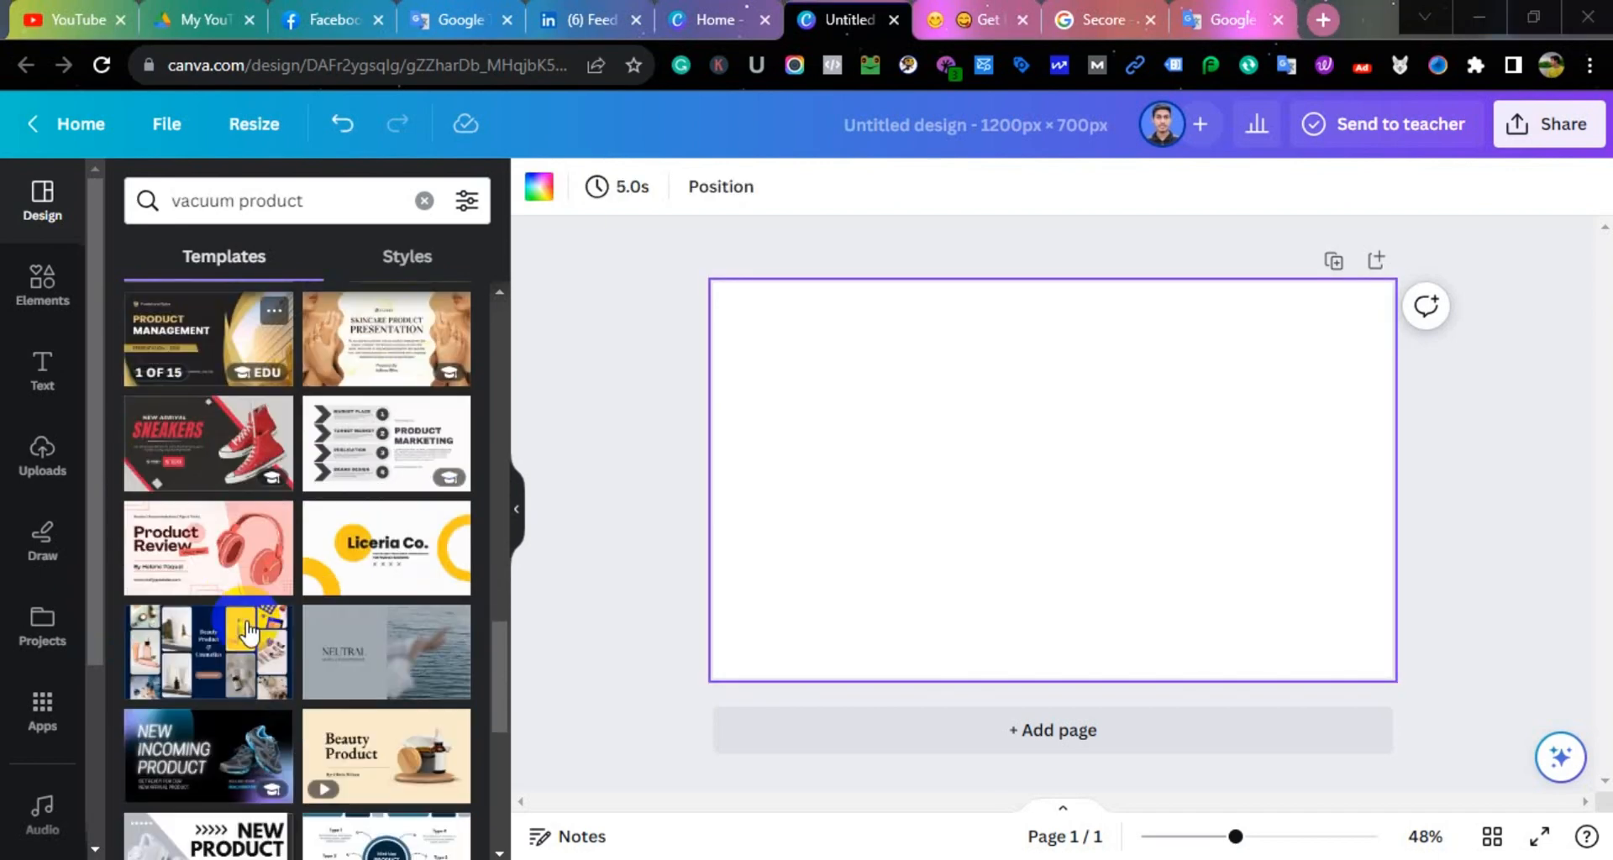
scroll(248, 630, "down", 8)
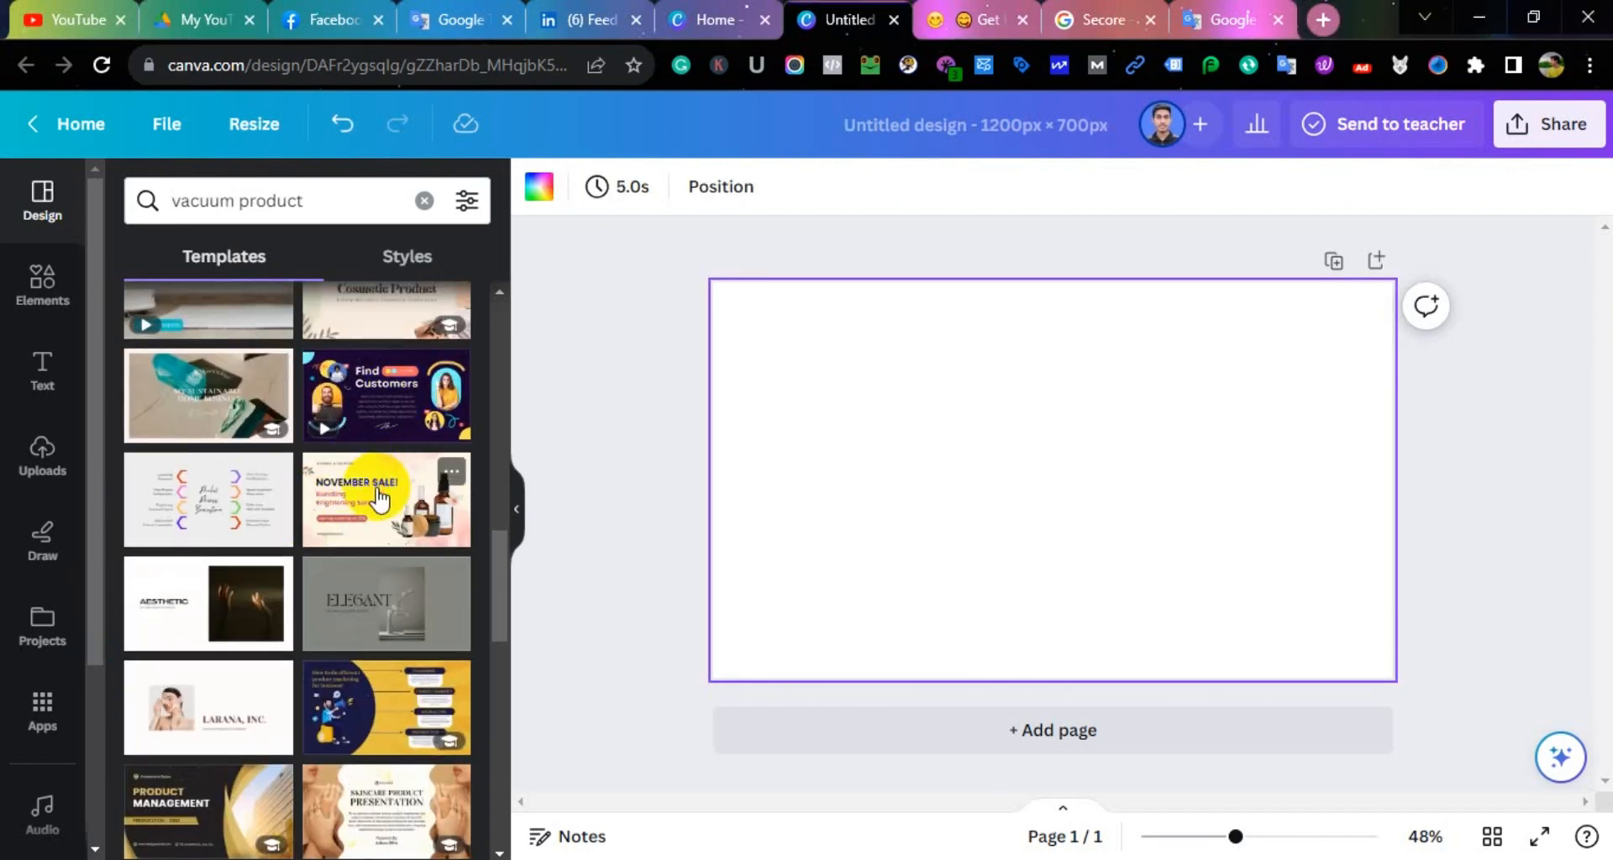
left_click(378, 494)
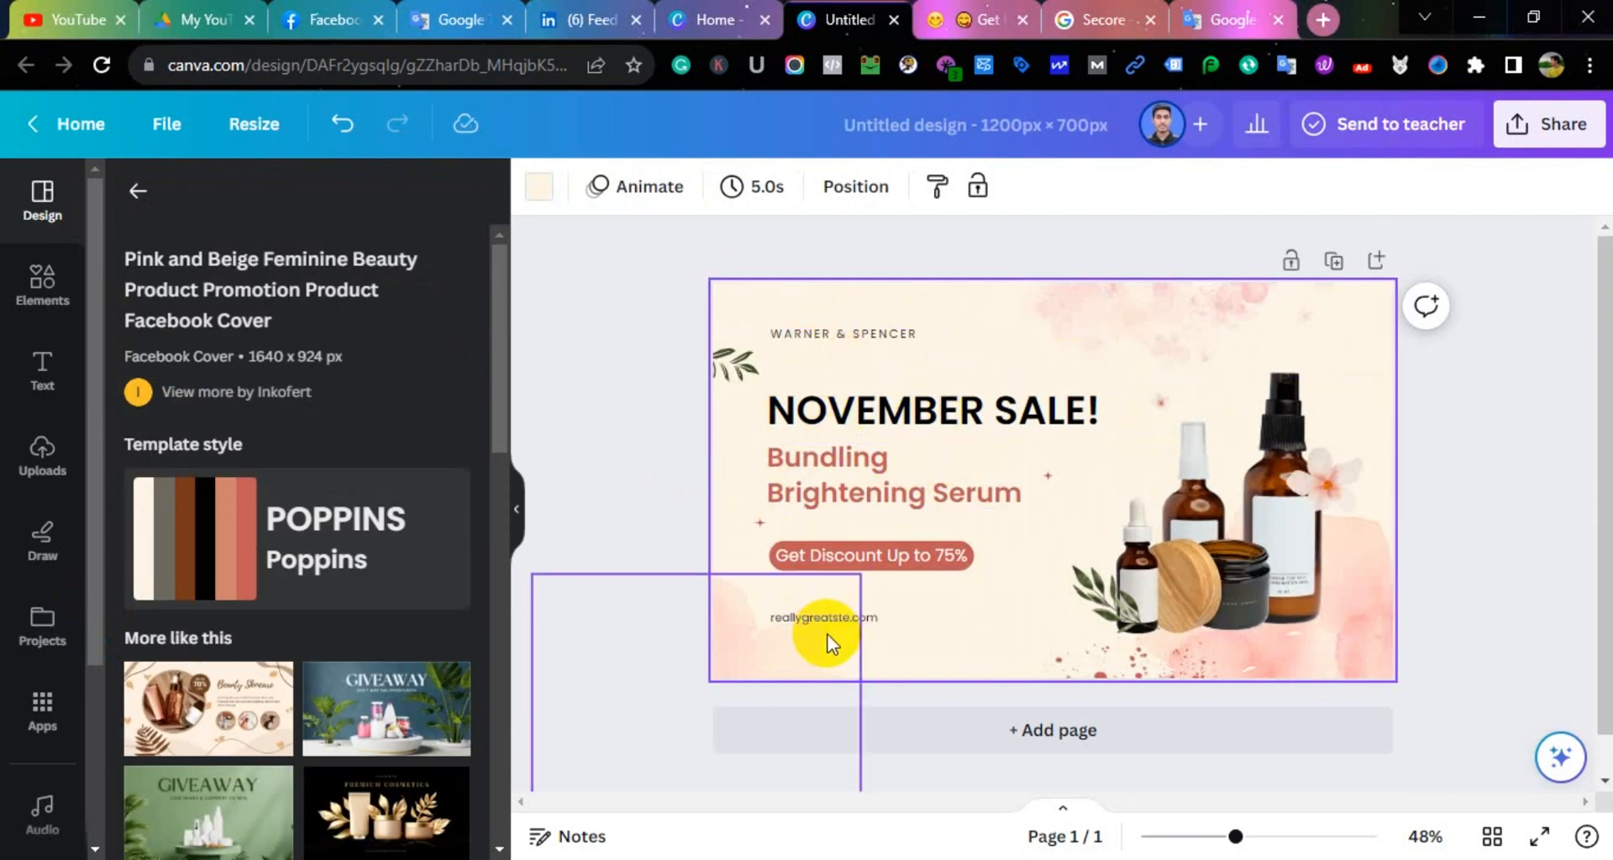
Delete the flower, the serum bottles, the jar and the leaf decorations from the template
left_click_drag(1268, 578, 1326, 495)
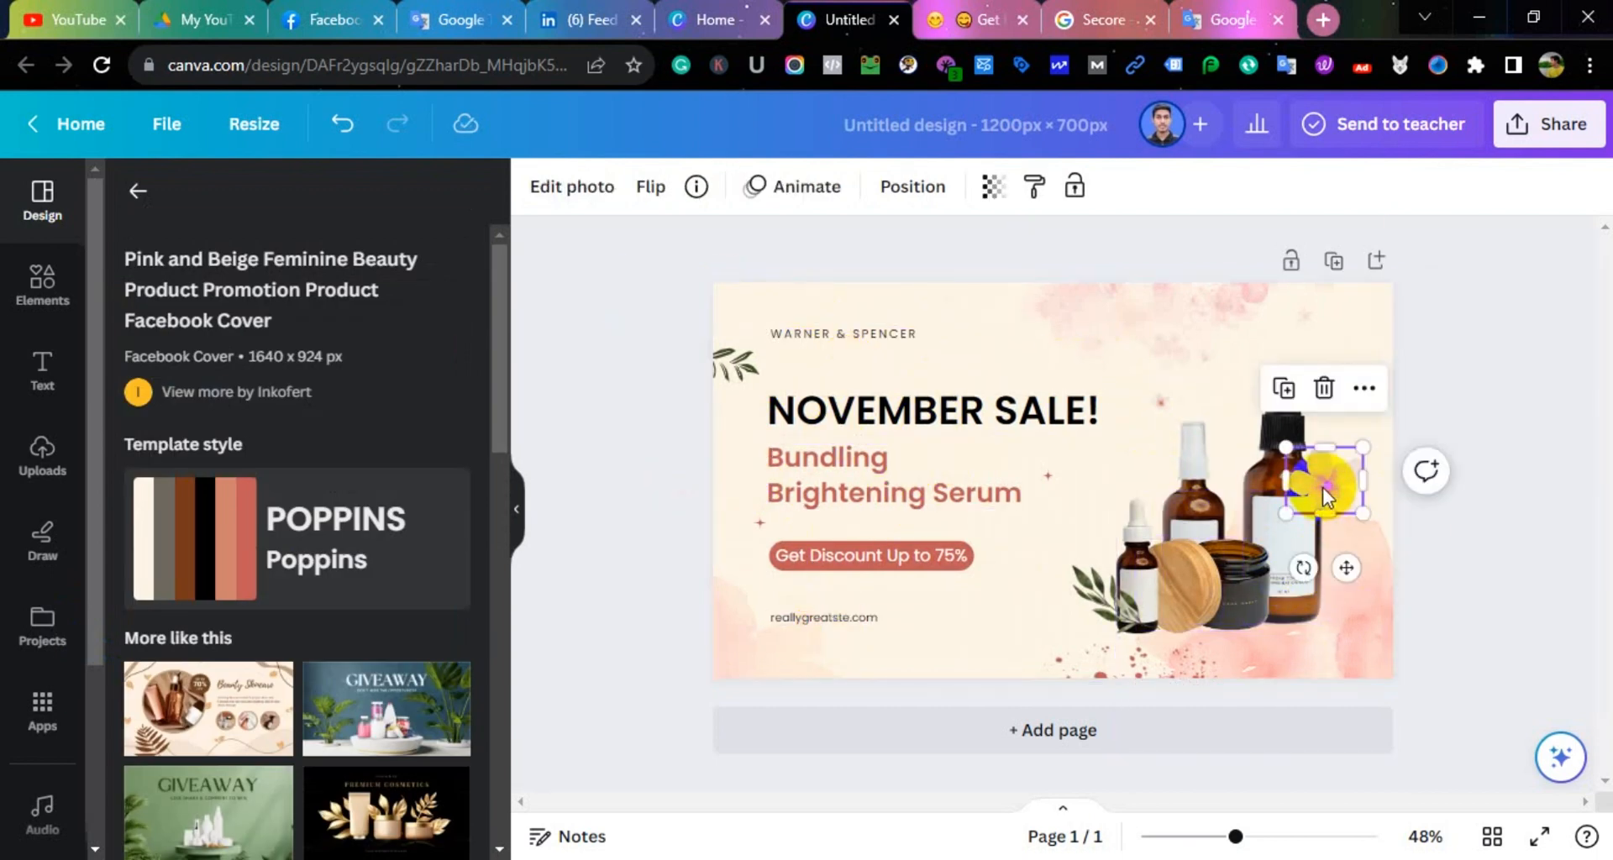
key("Delete")
left_click(1309, 496)
key("Delete")
left_click(1247, 578)
key("Delete")
left_click(1195, 559)
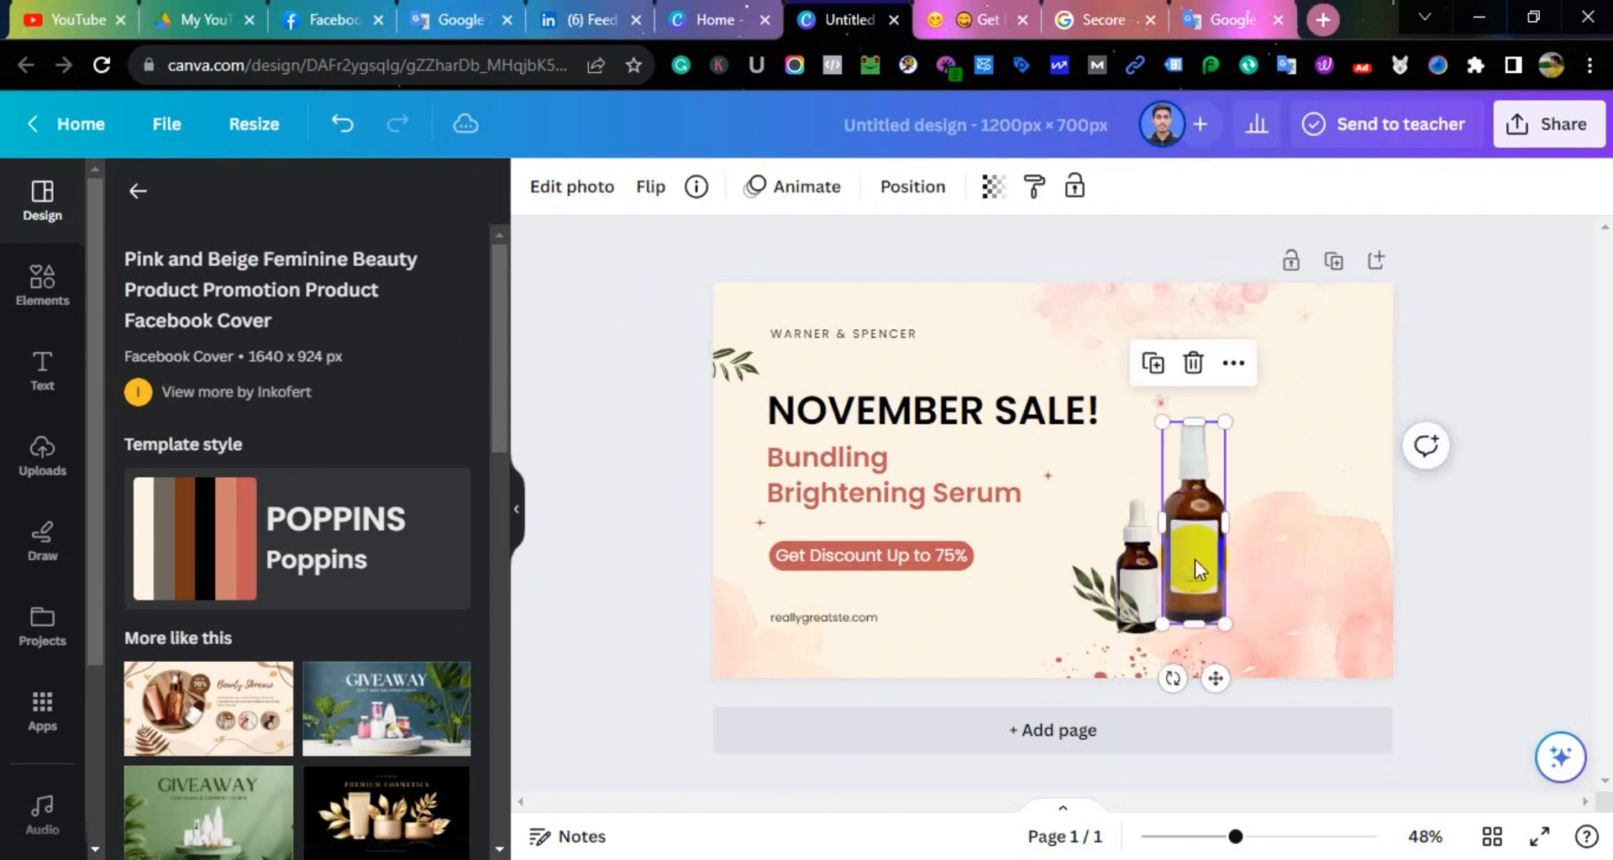
key("Delete")
left_click(1111, 588)
key("Delete")
left_click(736, 370)
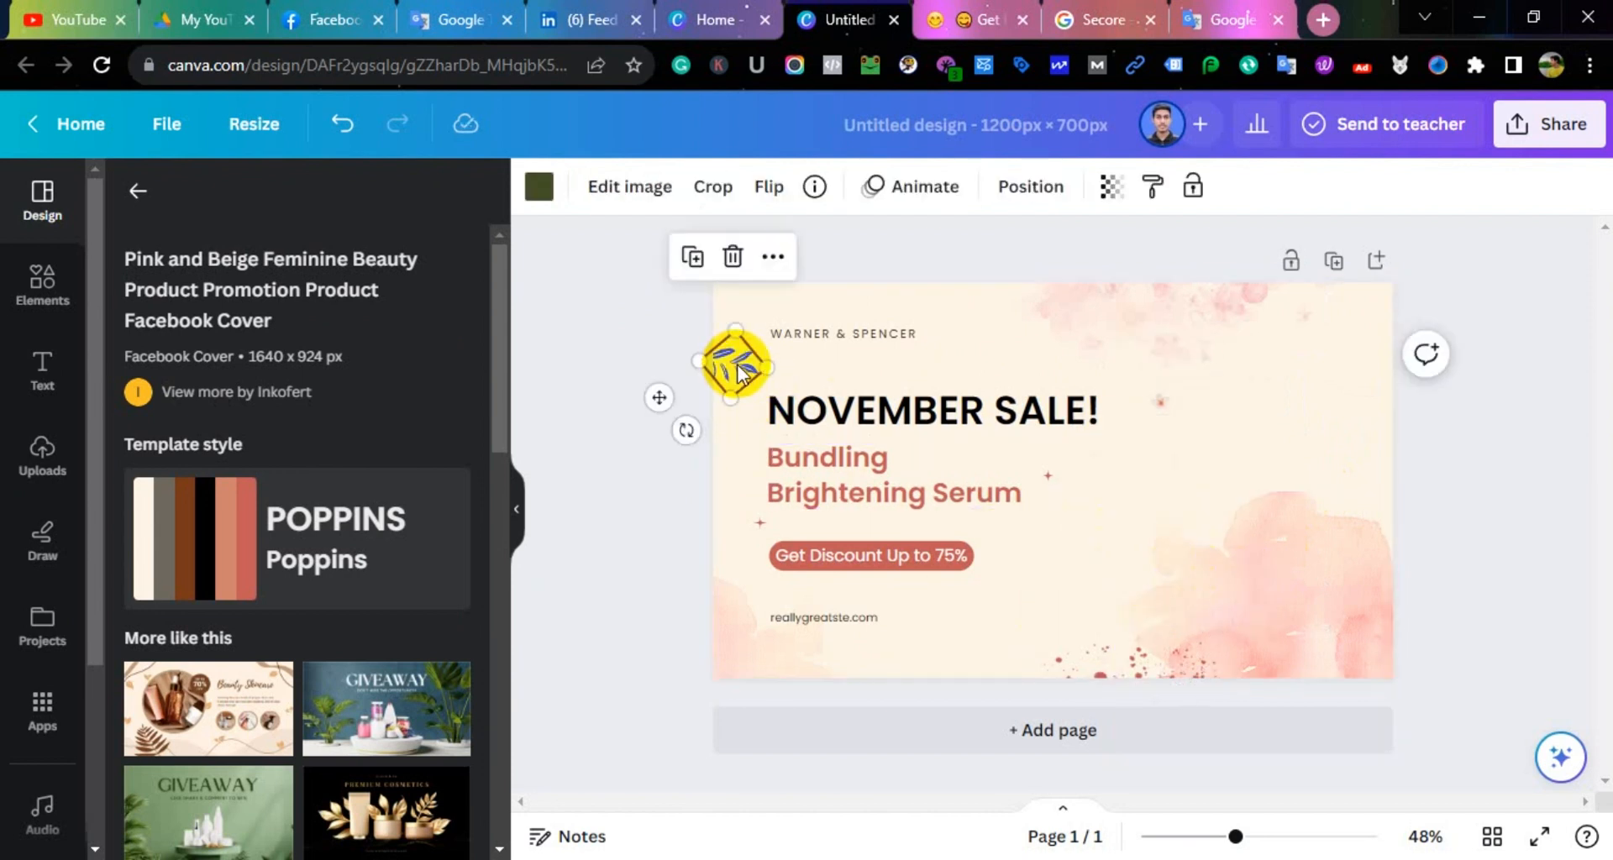
key("Delete")
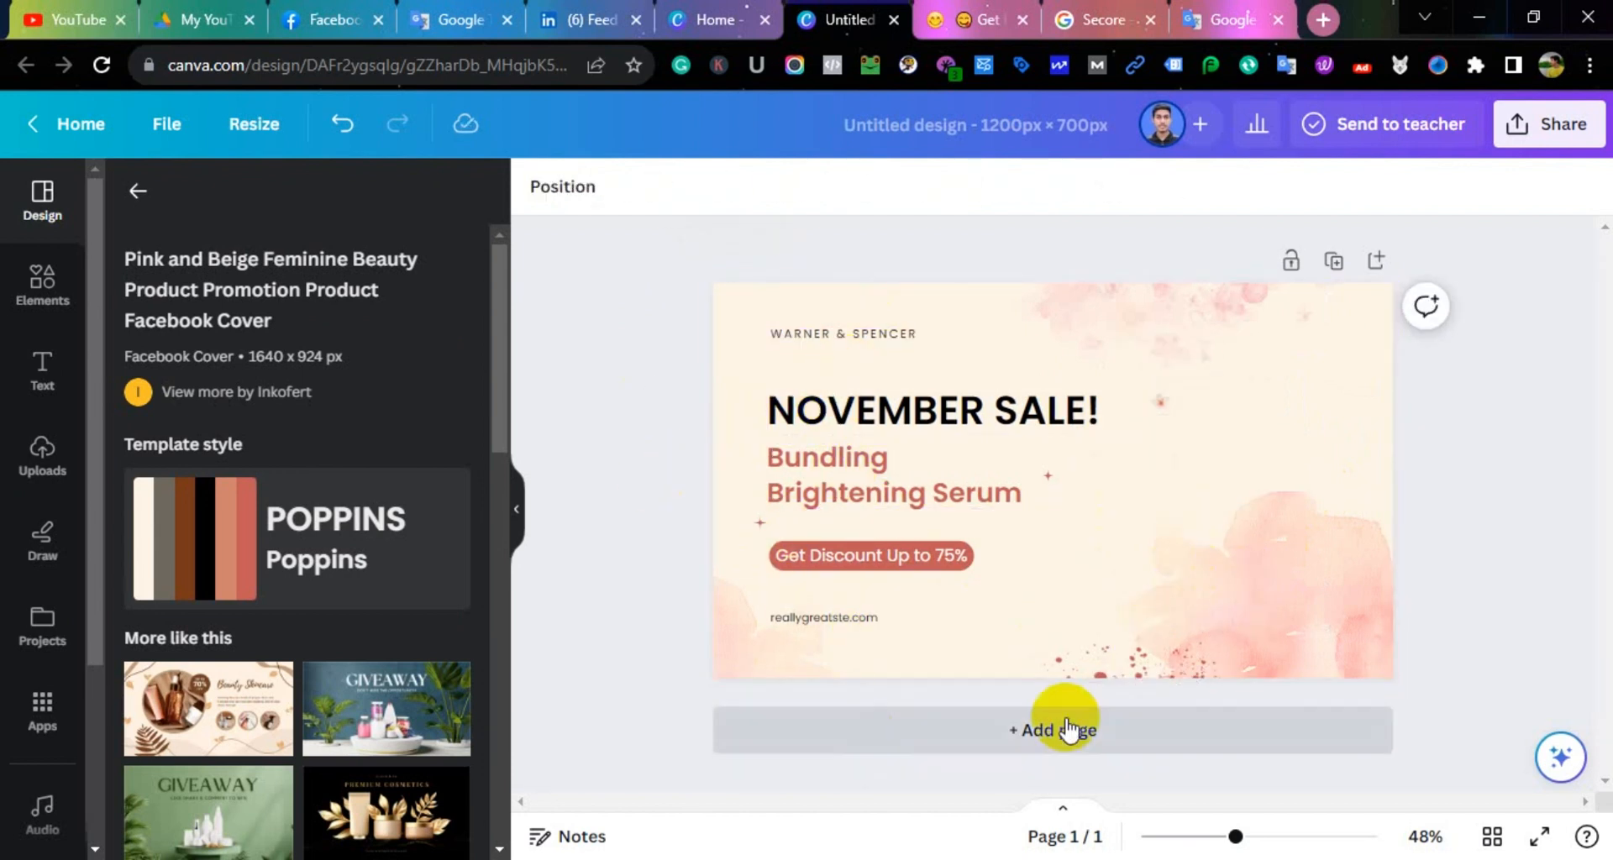
Replace the small brand line above the headline with "Vacuum Decision" copied from the Notepad note
double_click(852, 334)
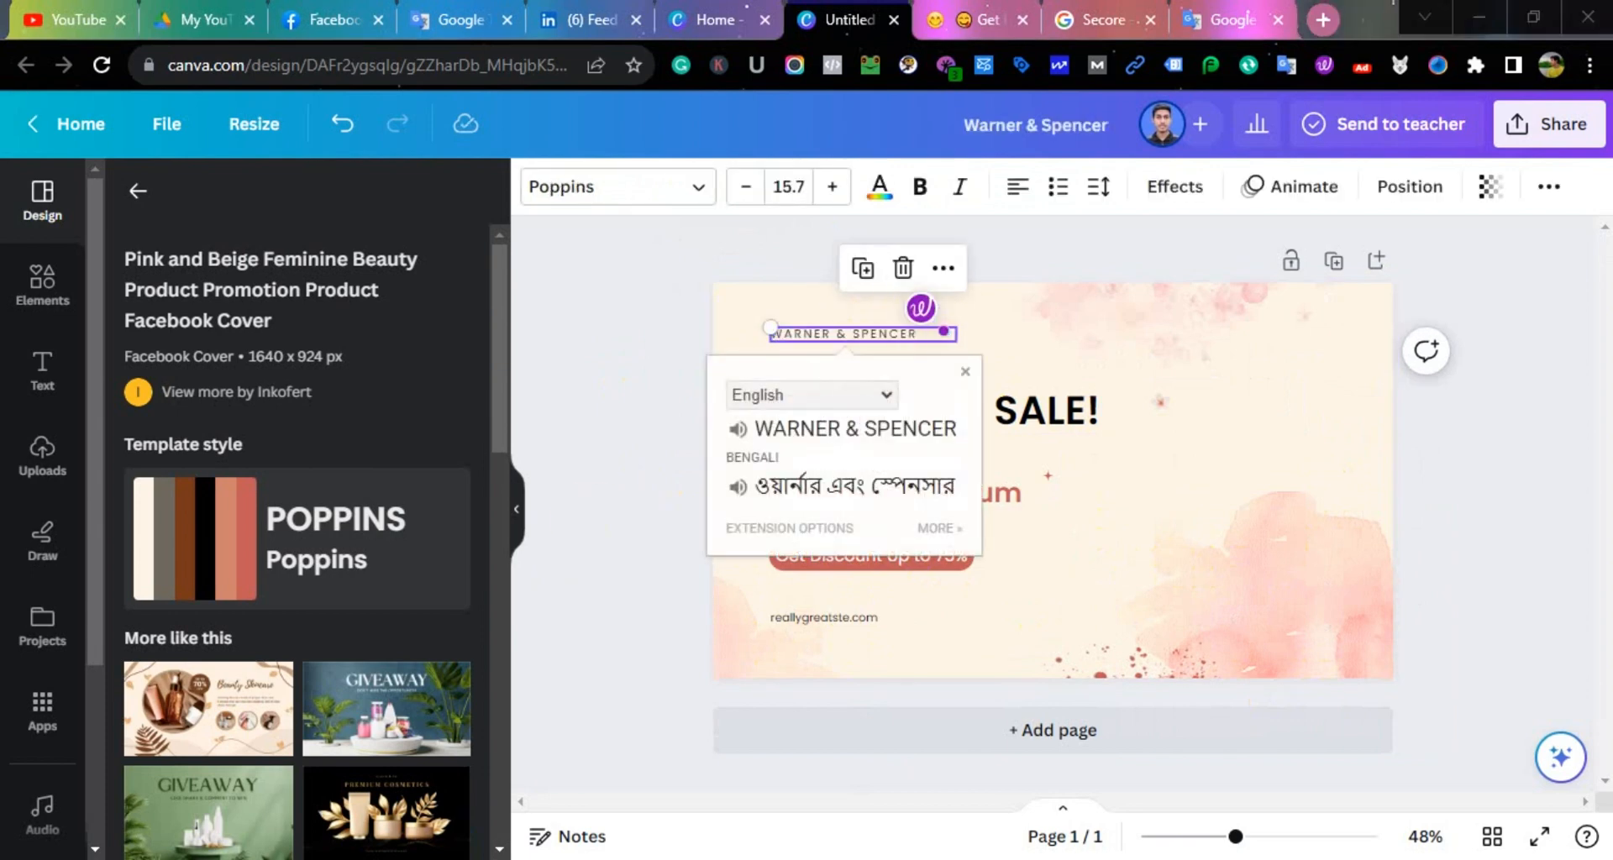
key("alt+Tab")
right_click(263, 130)
left_click(325, 205)
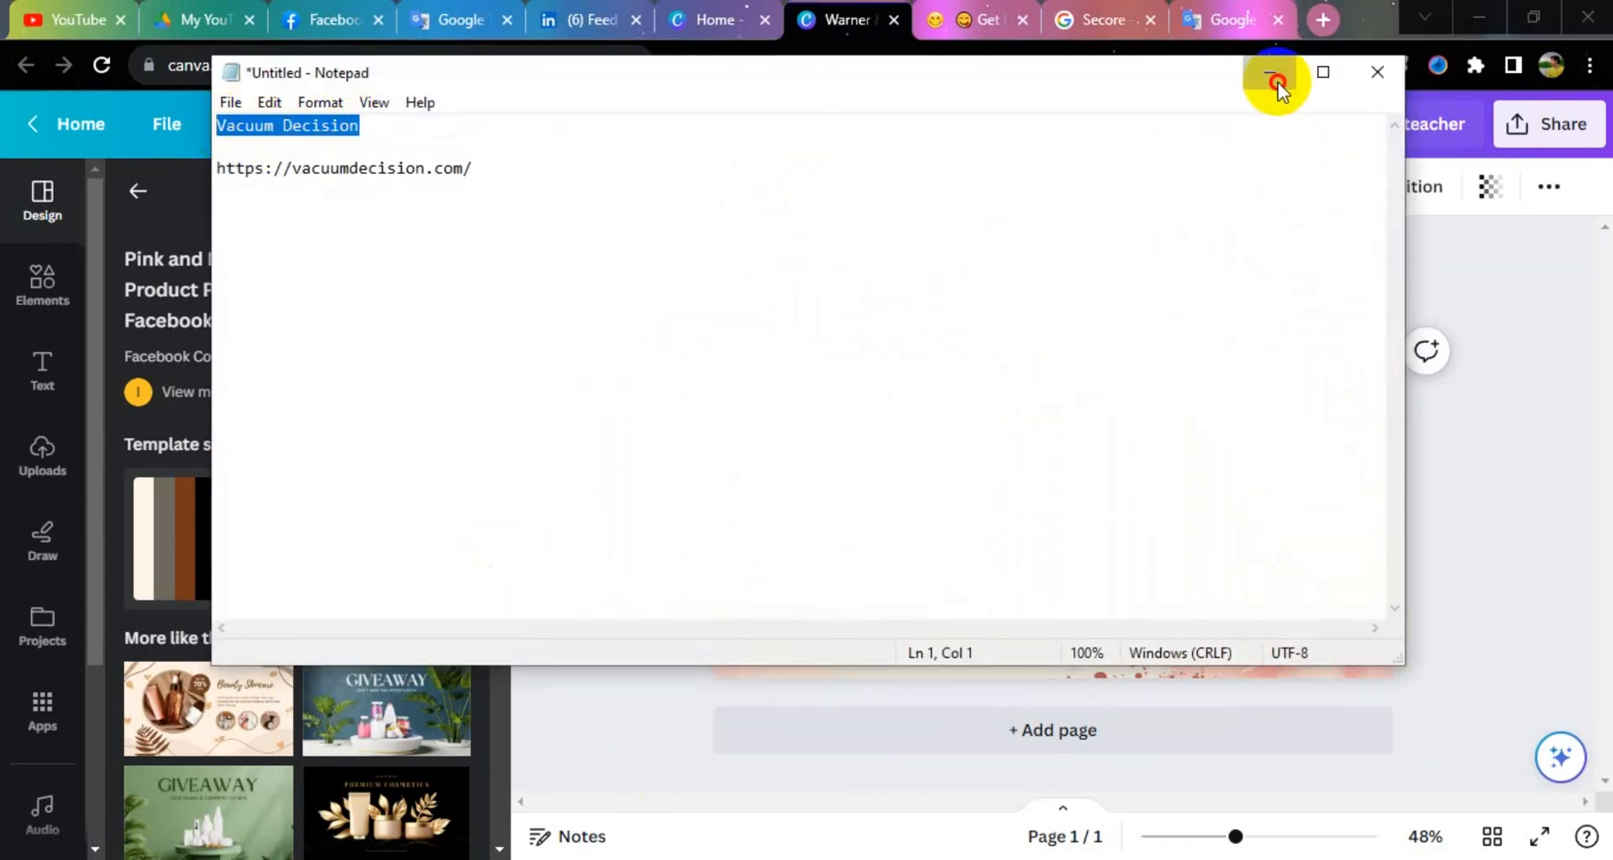
left_click(1271, 73)
right_click(850, 333)
left_click(912, 449)
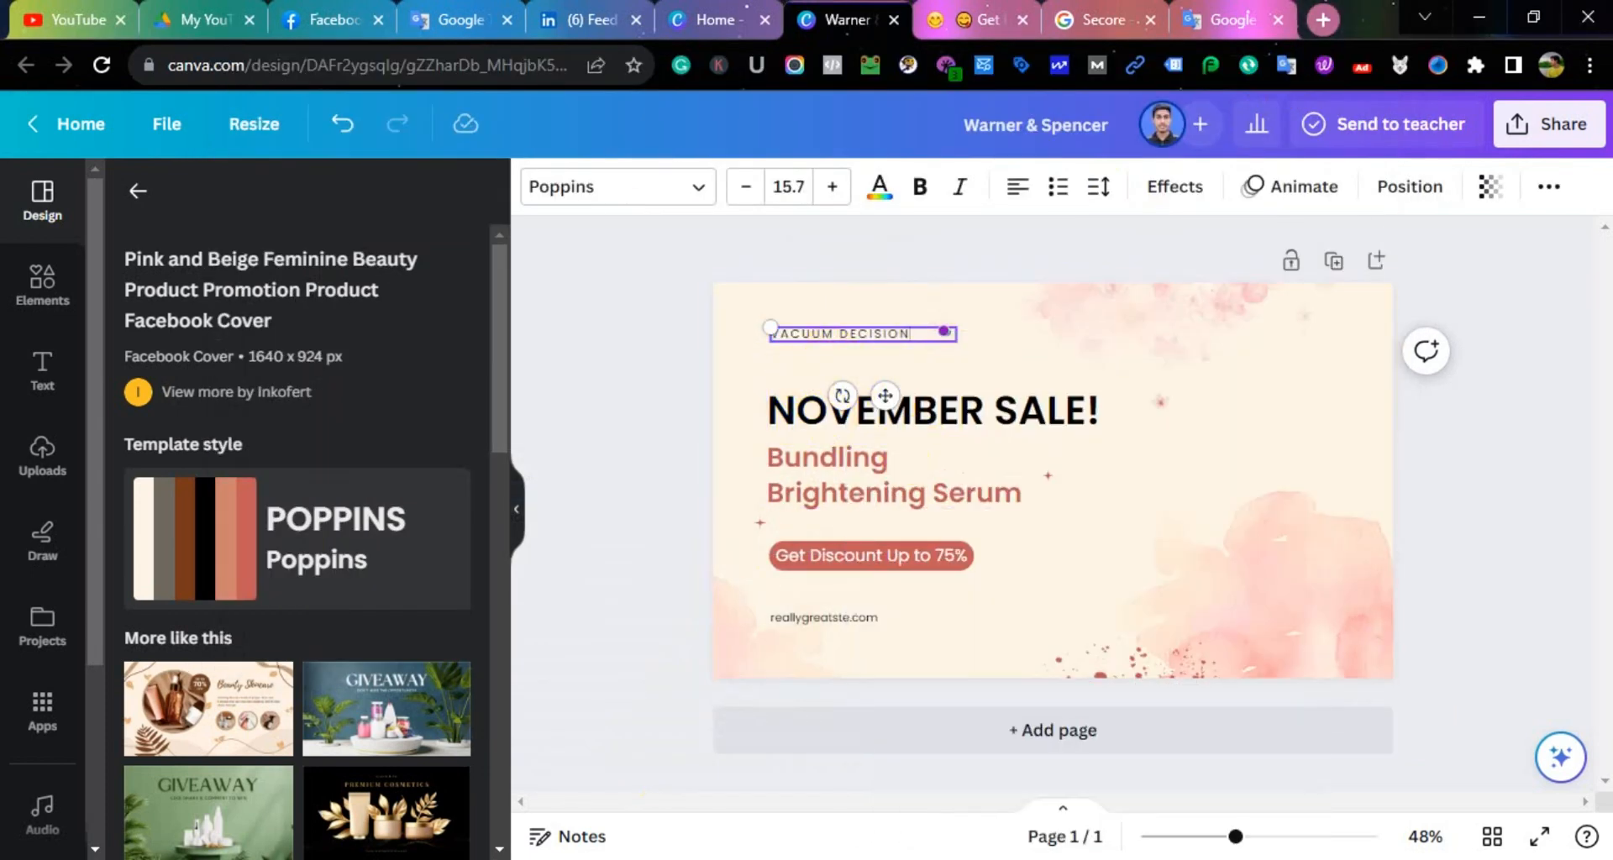
key("alt+Tab")
triple_click(332, 172)
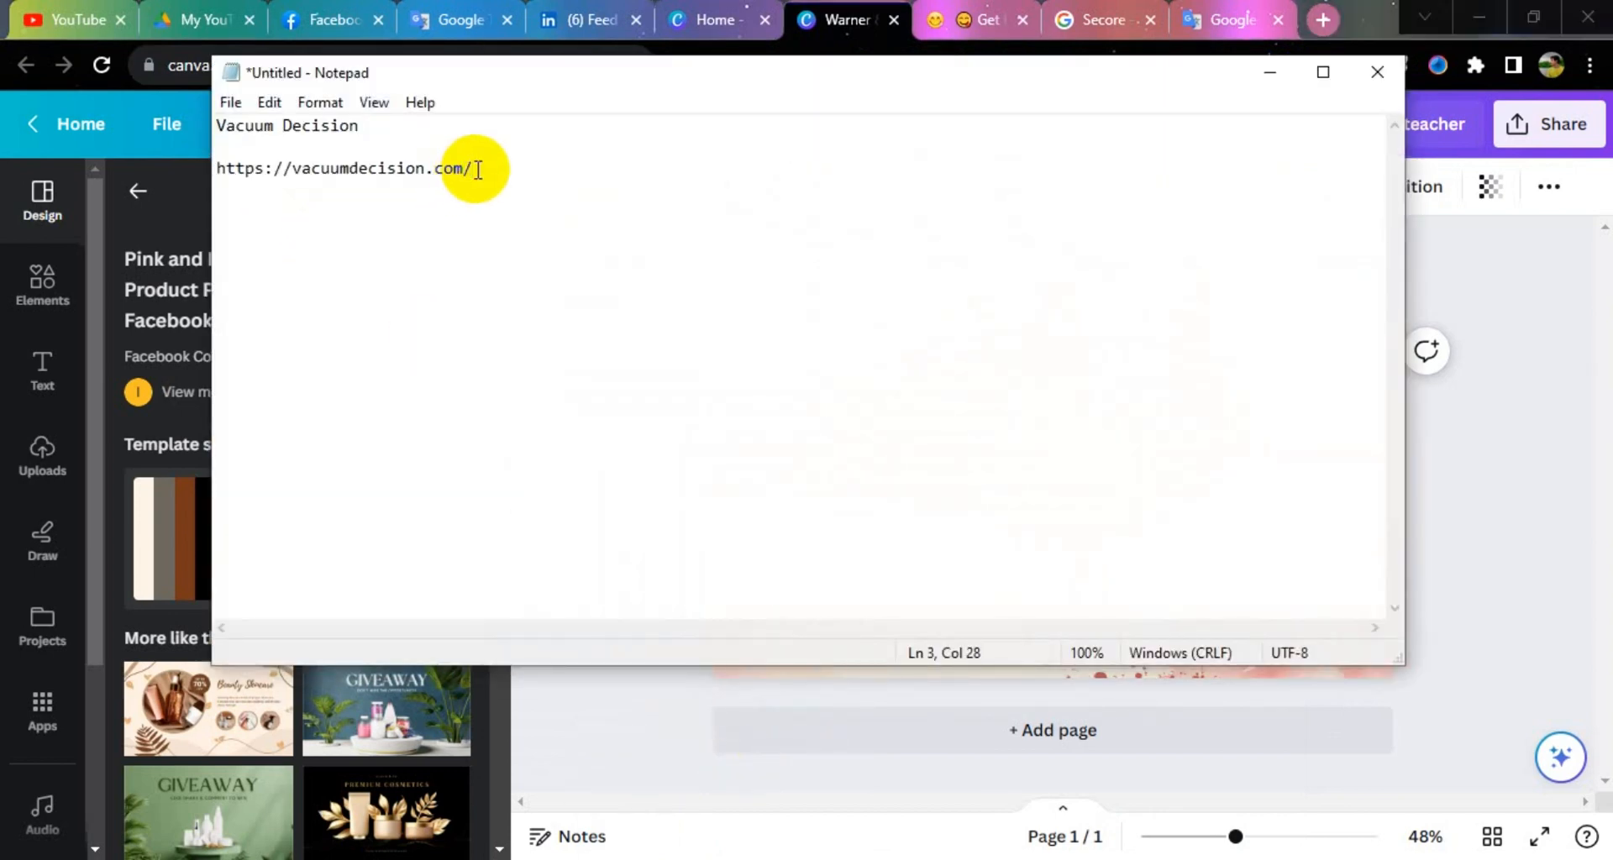
right_click(290, 172)
left_click(332, 247)
left_click(1271, 72)
left_click(825, 616)
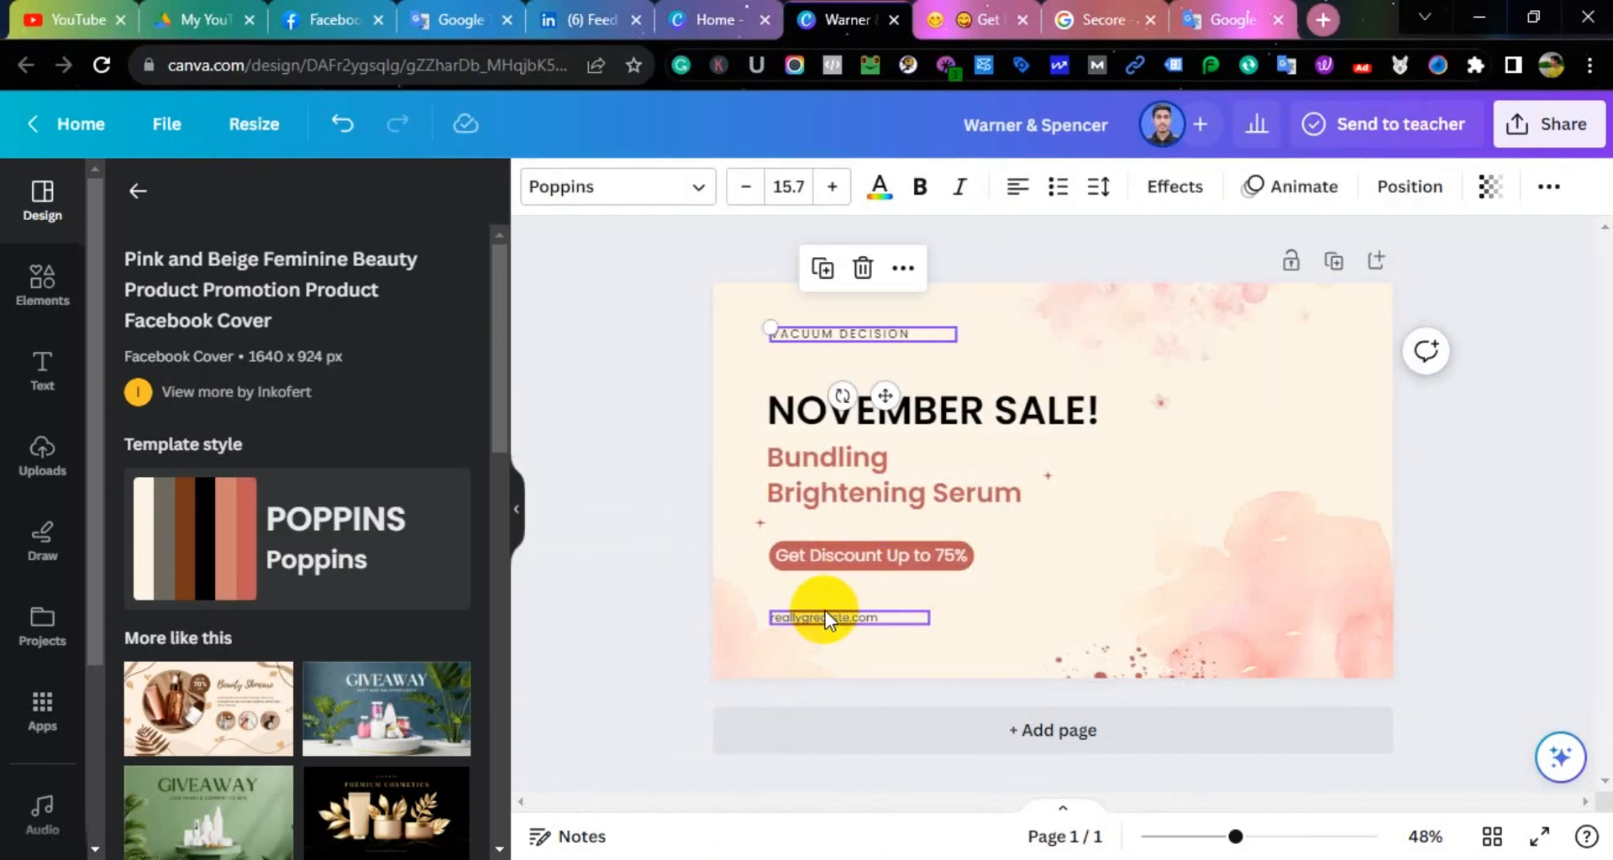
double_click(811, 617)
right_click(813, 616)
left_click(903, 210)
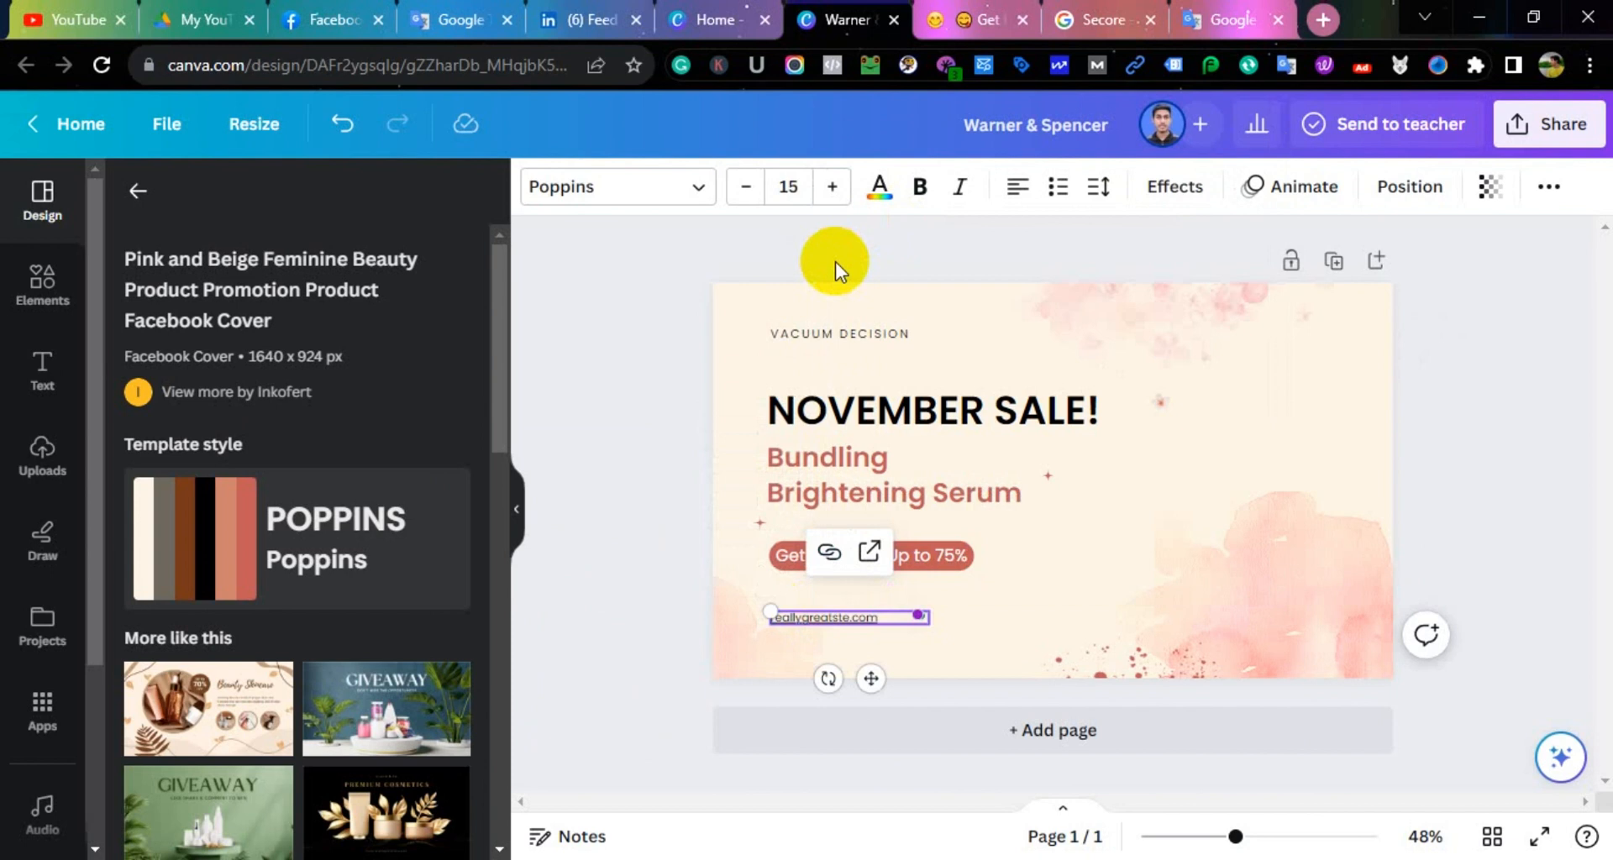
left_click(833, 625)
left_click(877, 619)
triple_click(846, 619)
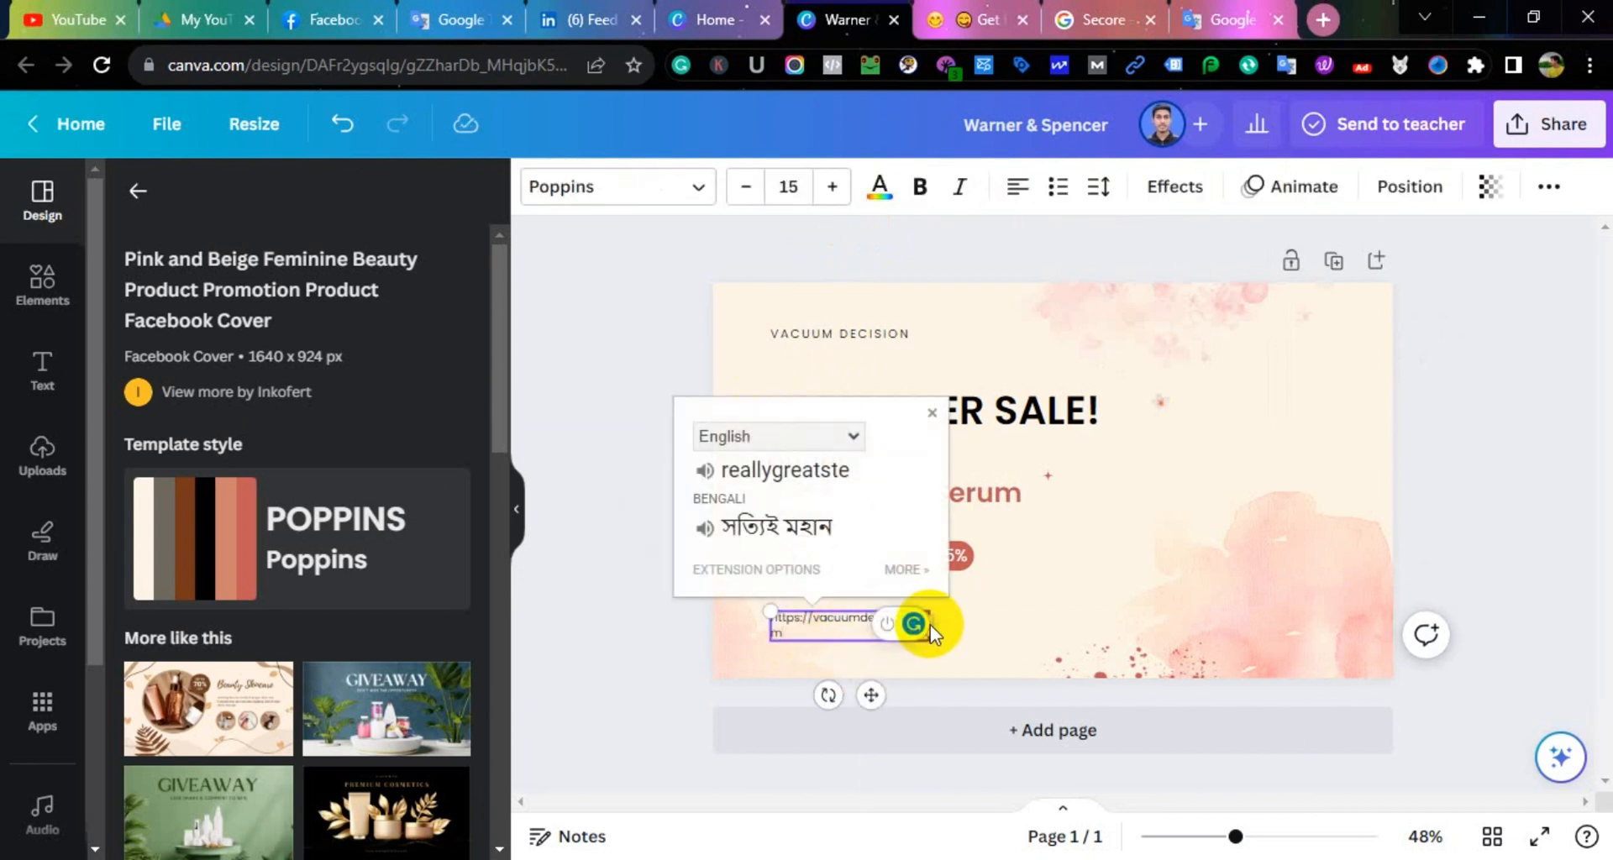
left_click(930, 625)
left_click(734, 501)
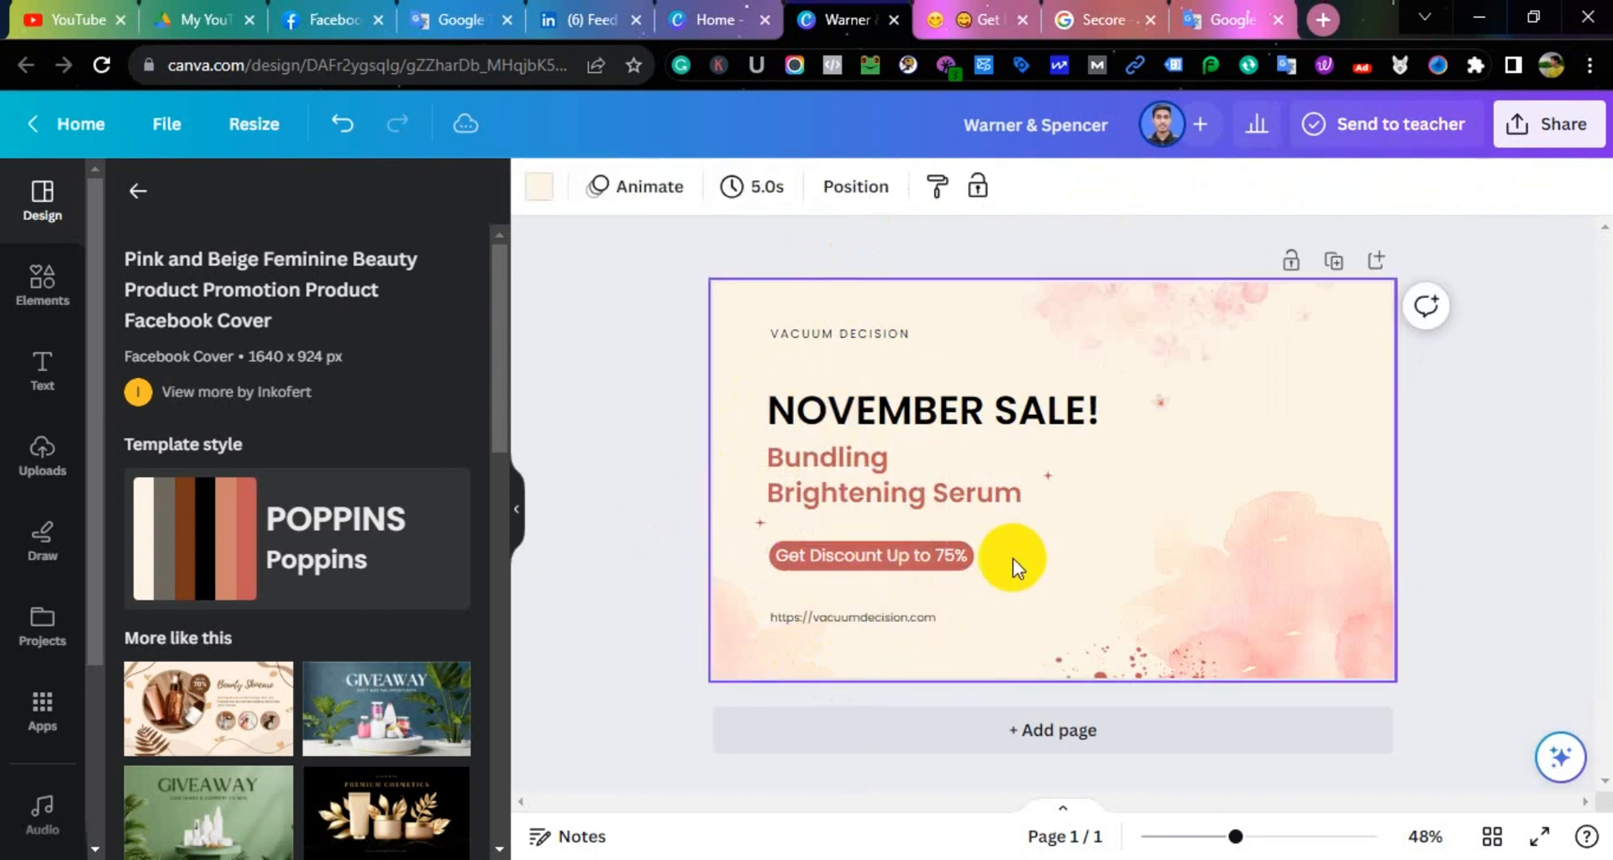
Delete the discount badge and scale down the November Sale headline together with its subtitle
left_click(890, 561)
key("Delete")
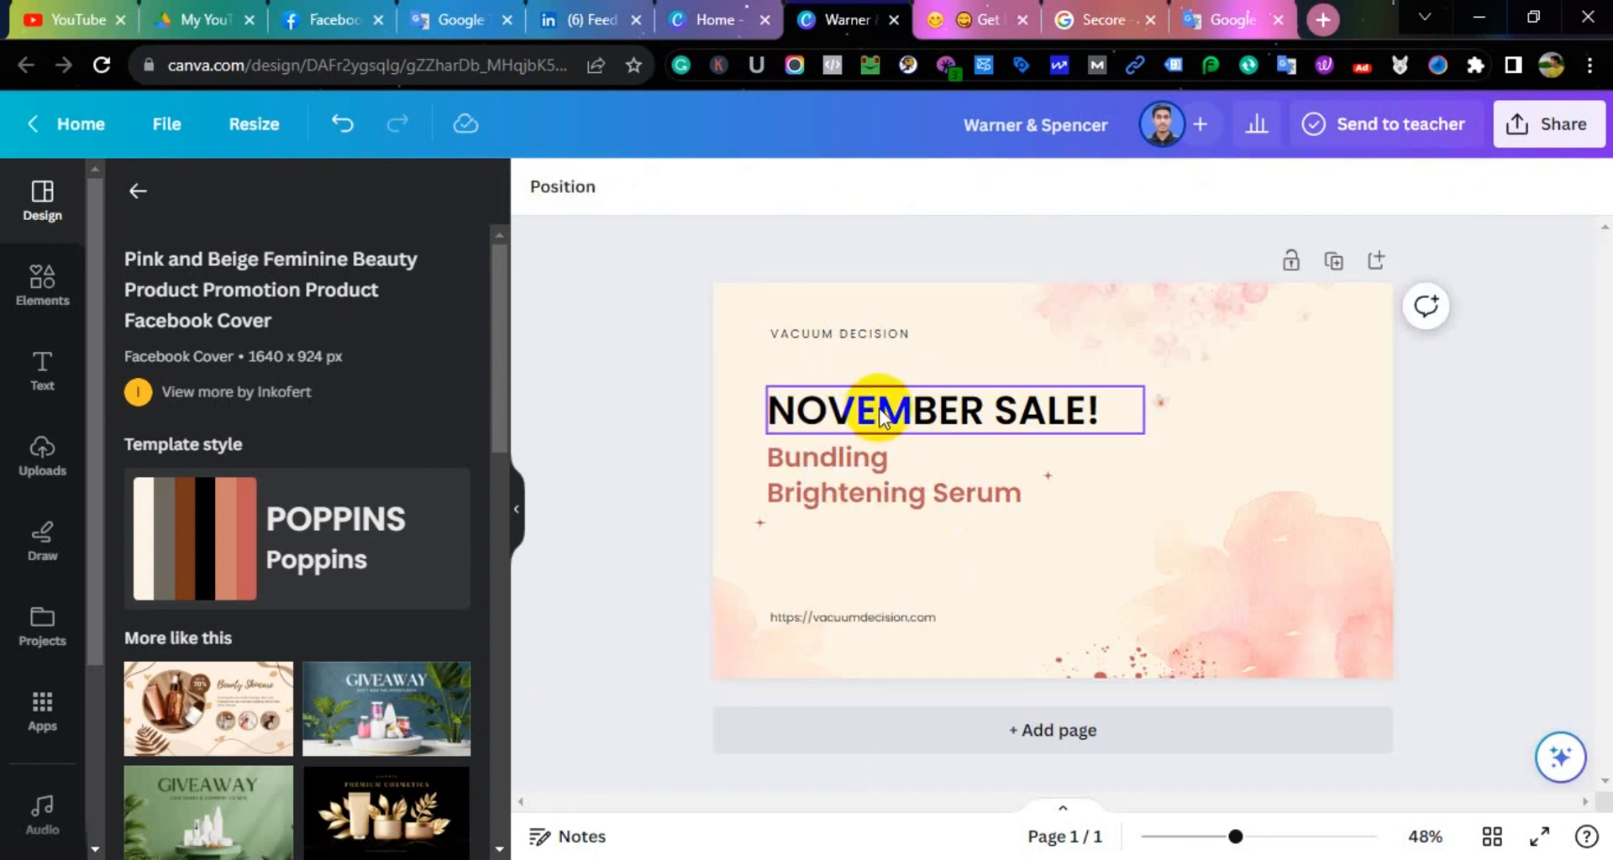
left_click(880, 416)
left_click(1084, 537)
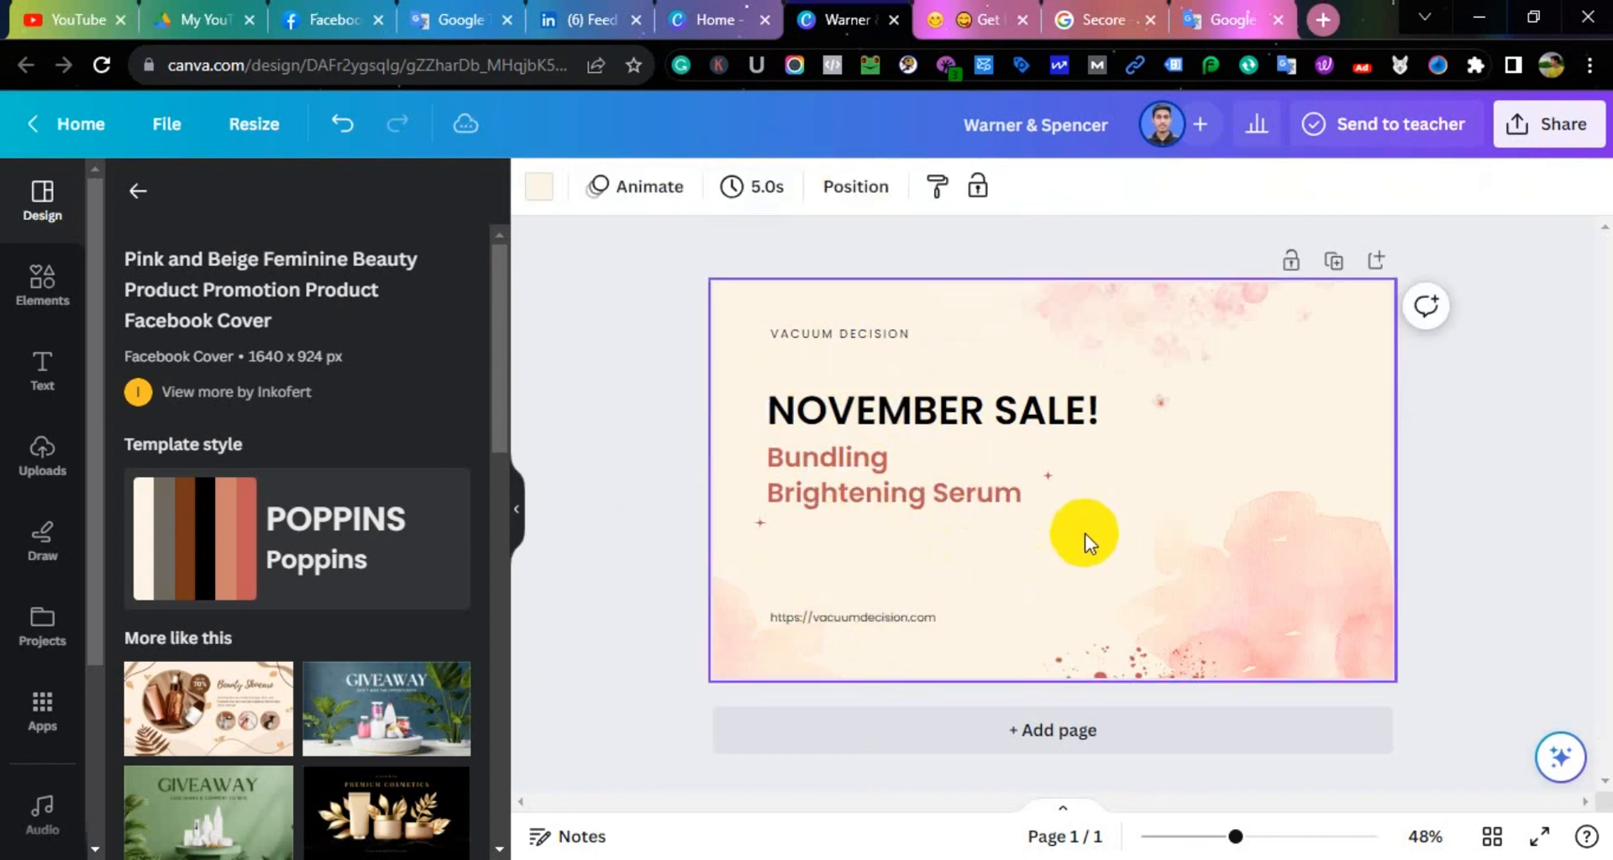
left_click_drag(1083, 536, 930, 406)
left_click_drag(1145, 504, 1058, 480)
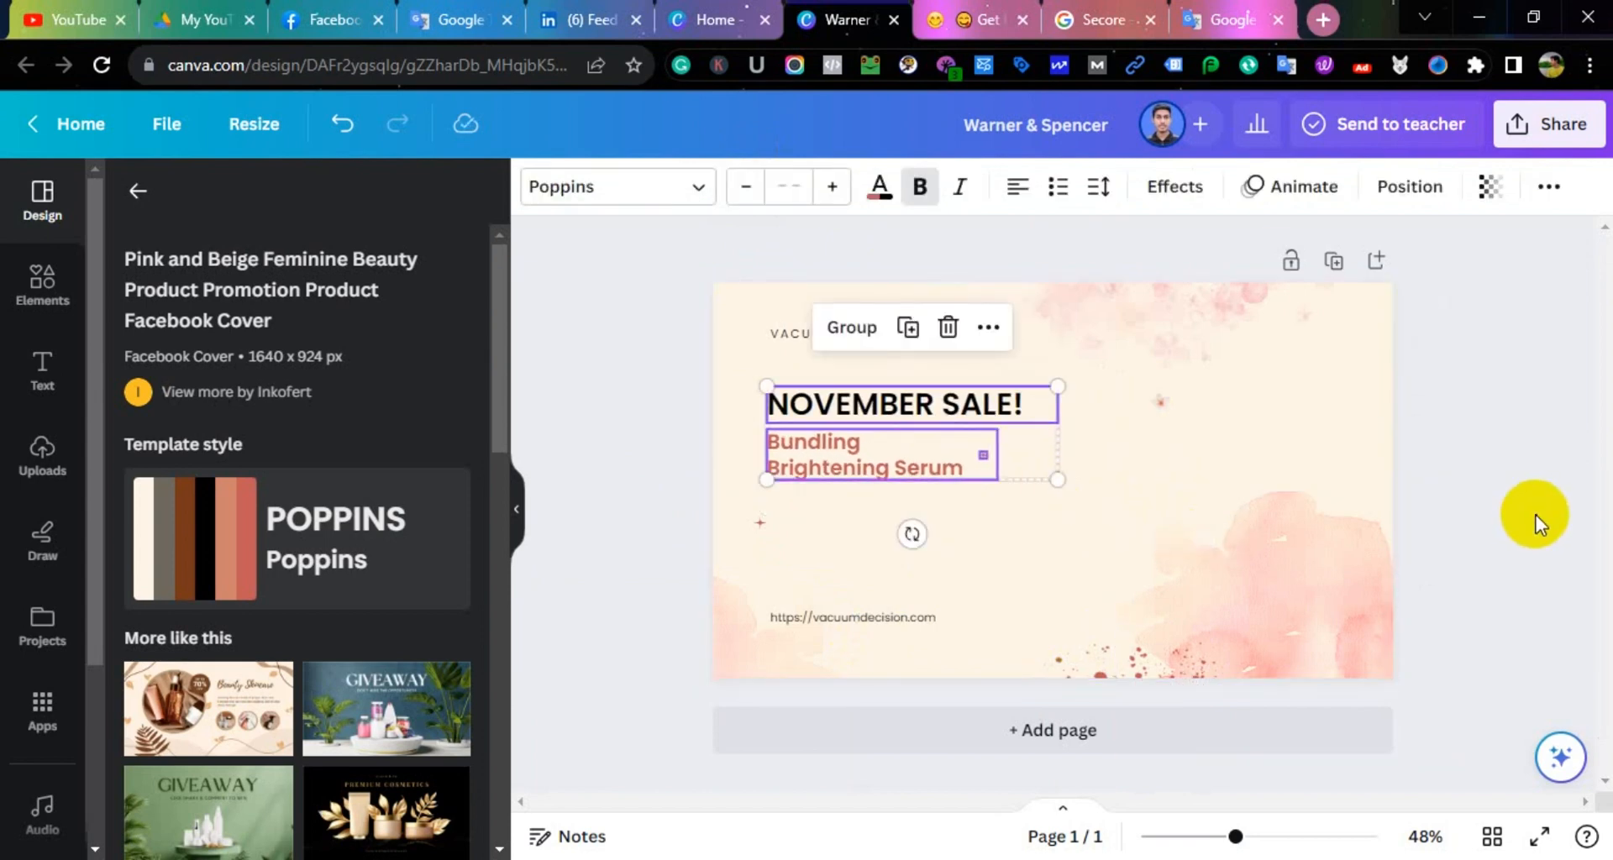
left_click(1536, 515)
Copy the Aetrius handheld vacuum image from its Amazon page and place it in the empty area beside the headline
key("alt+Tab")
right_click(548, 485)
left_click(614, 560)
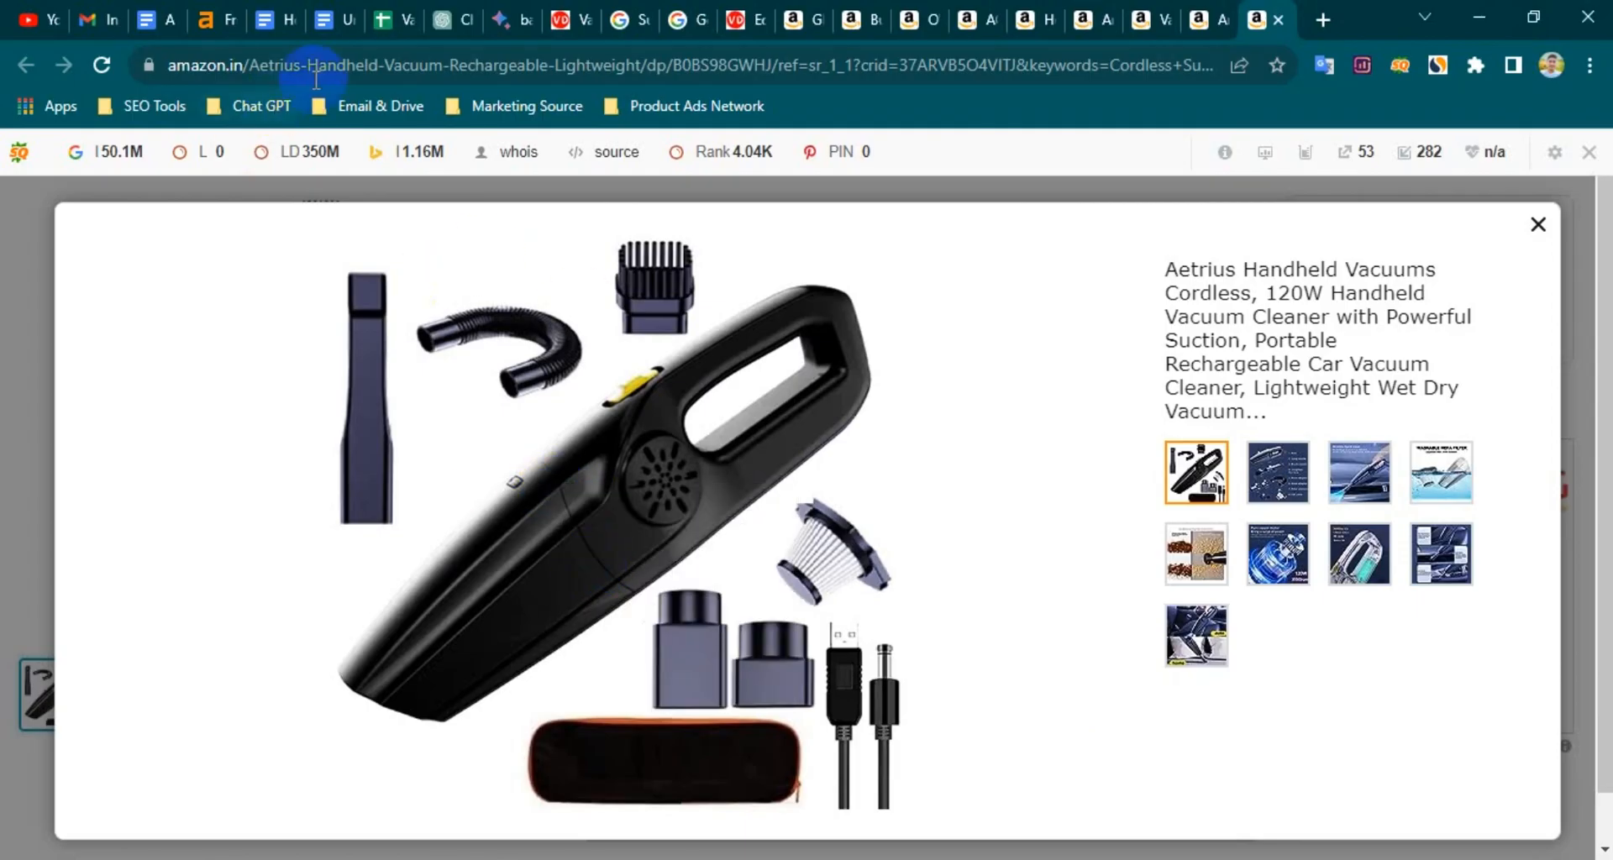
key("alt+Tab")
right_click(1098, 451)
left_click(1042, 508)
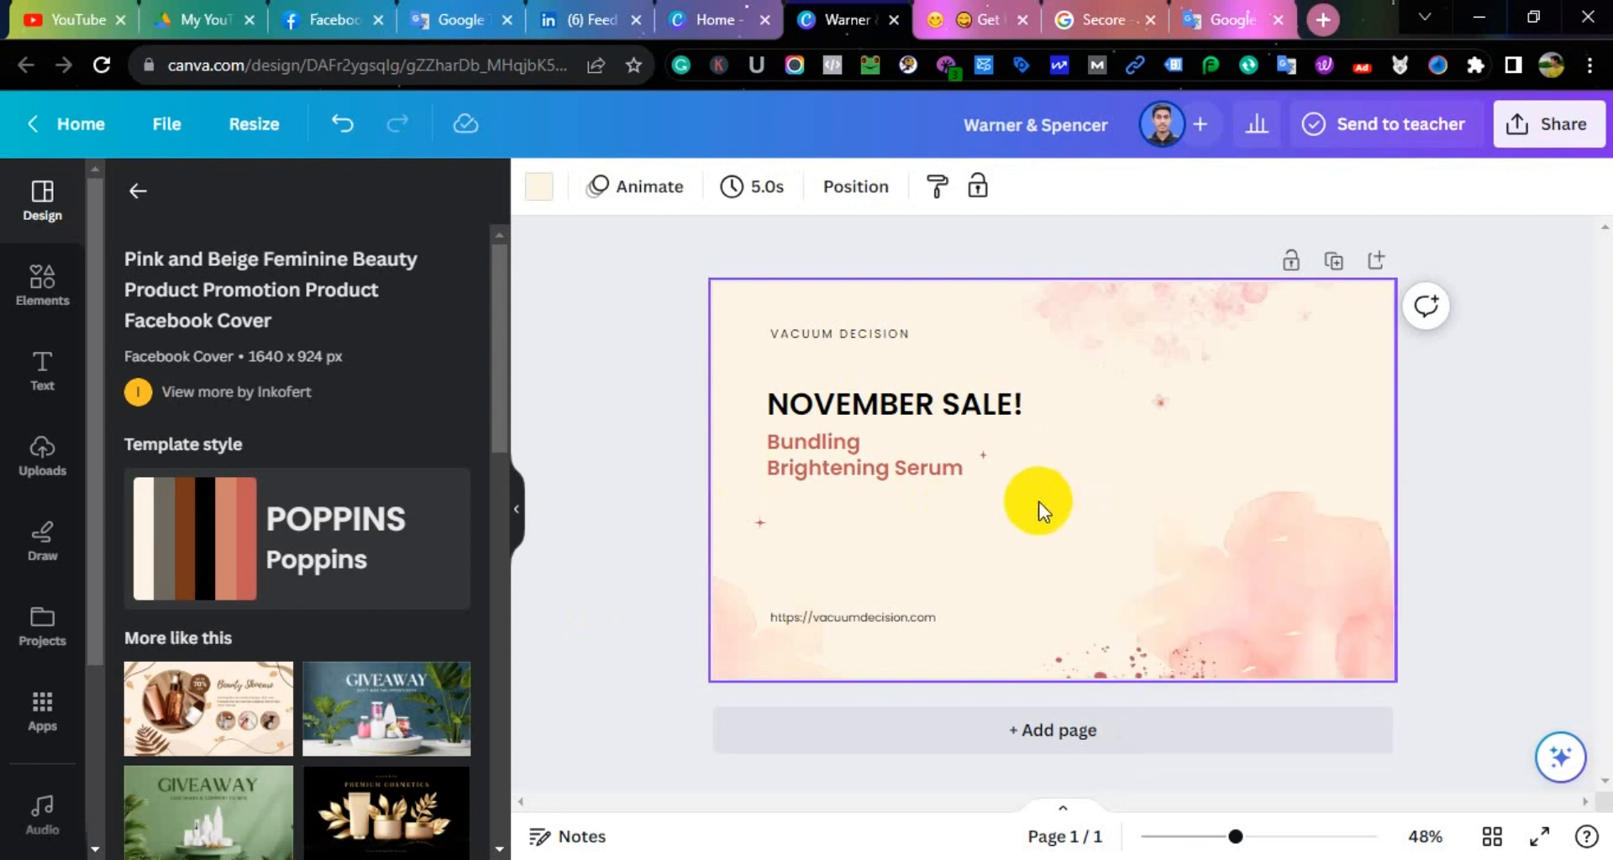
right_click(1059, 485)
left_click(1097, 456)
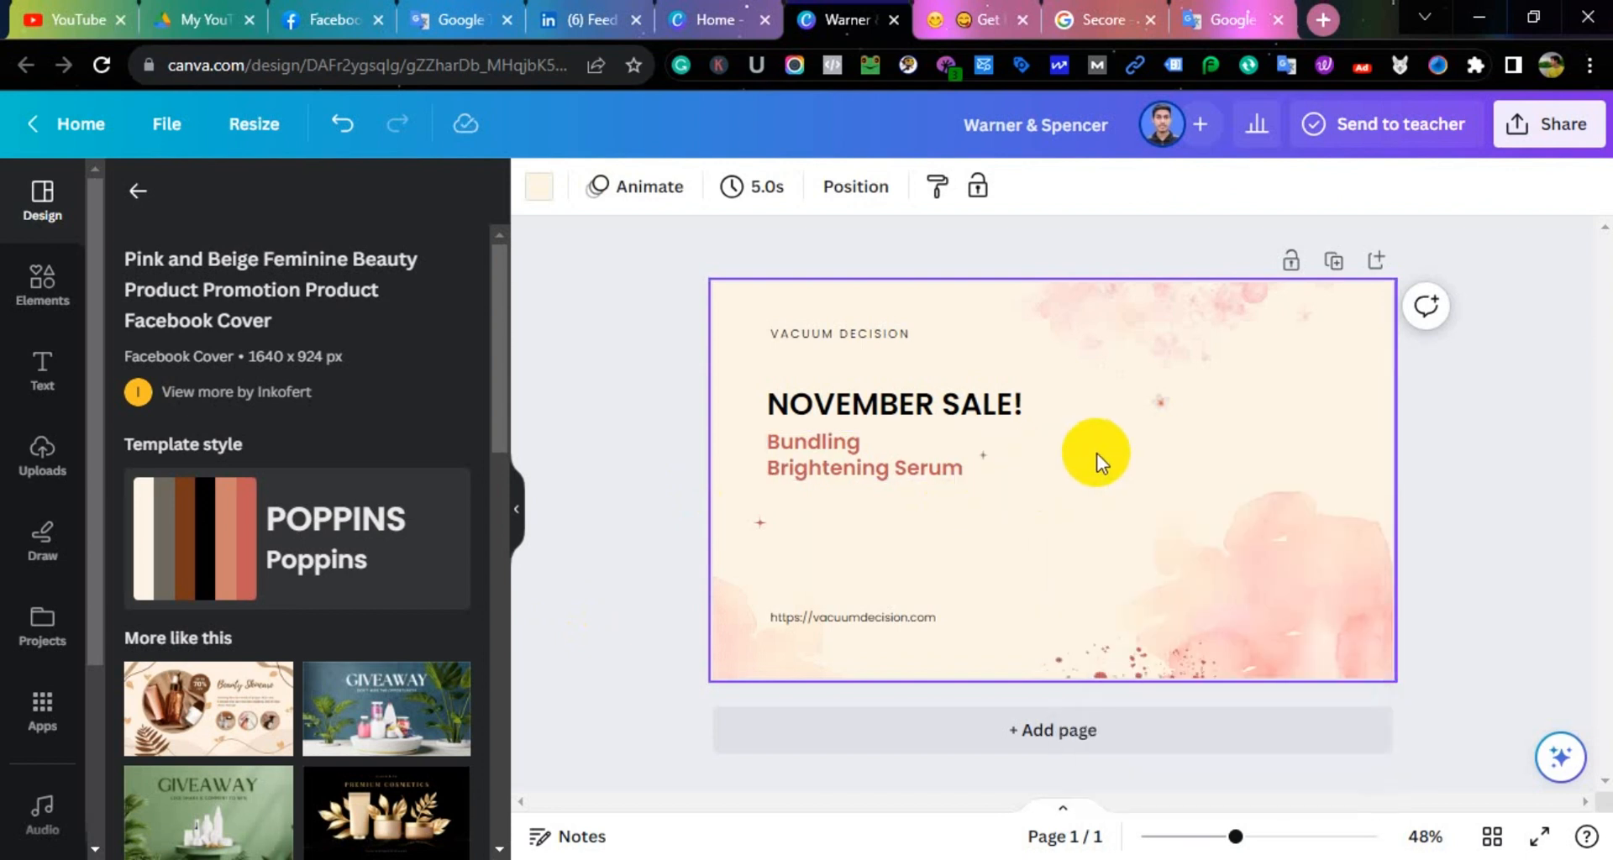
key("ctrl+v")
left_click_drag(1126, 366, 1260, 372)
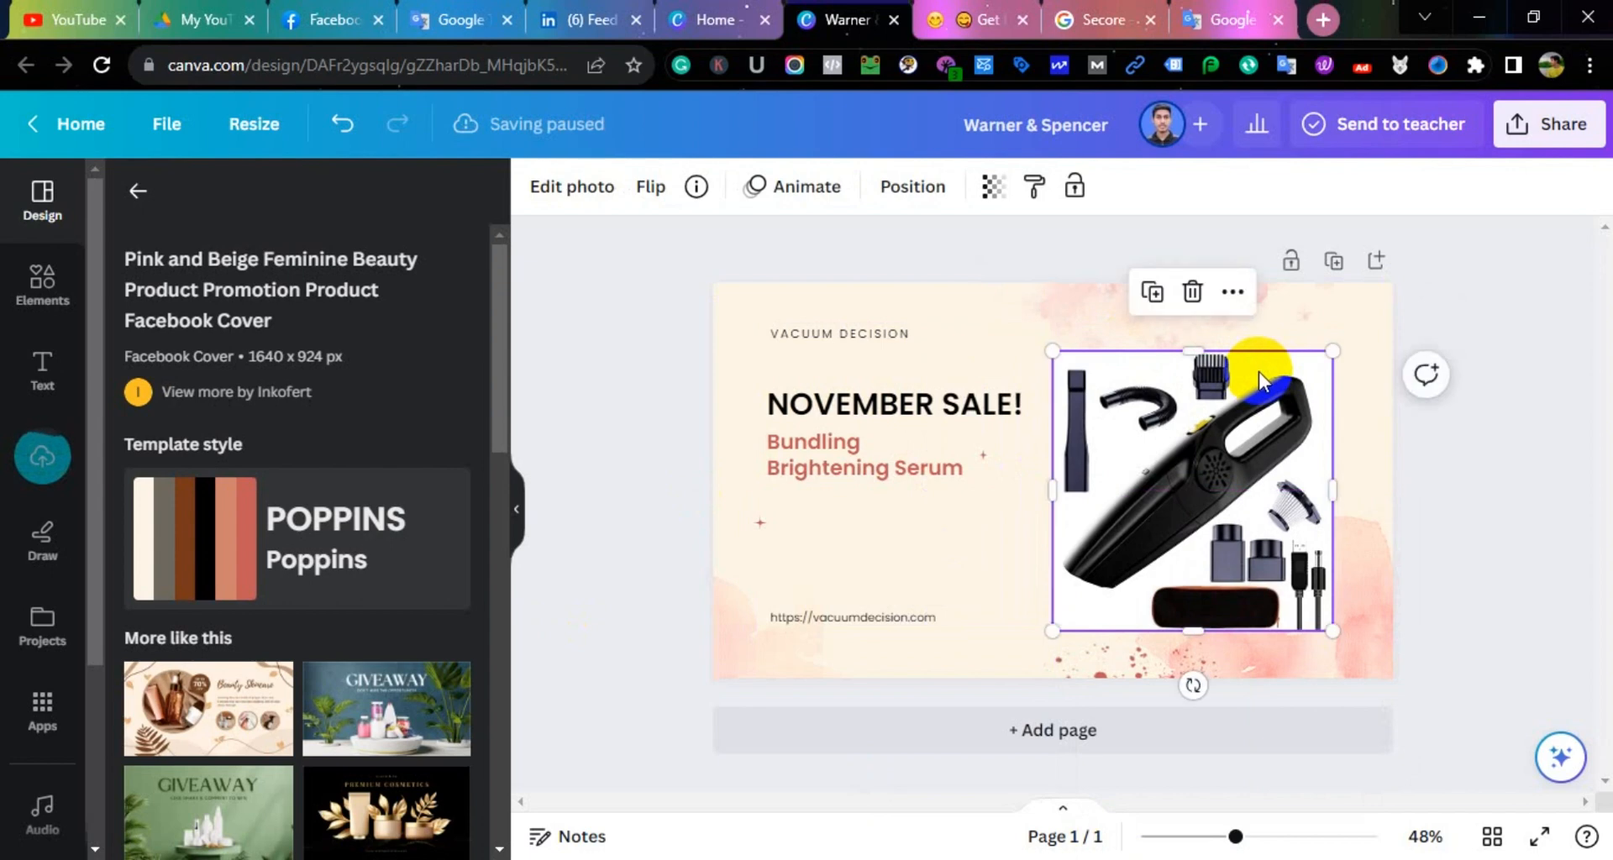
Remove the white background from the vacuum cleaner photo with BG Remover
left_click(568, 188)
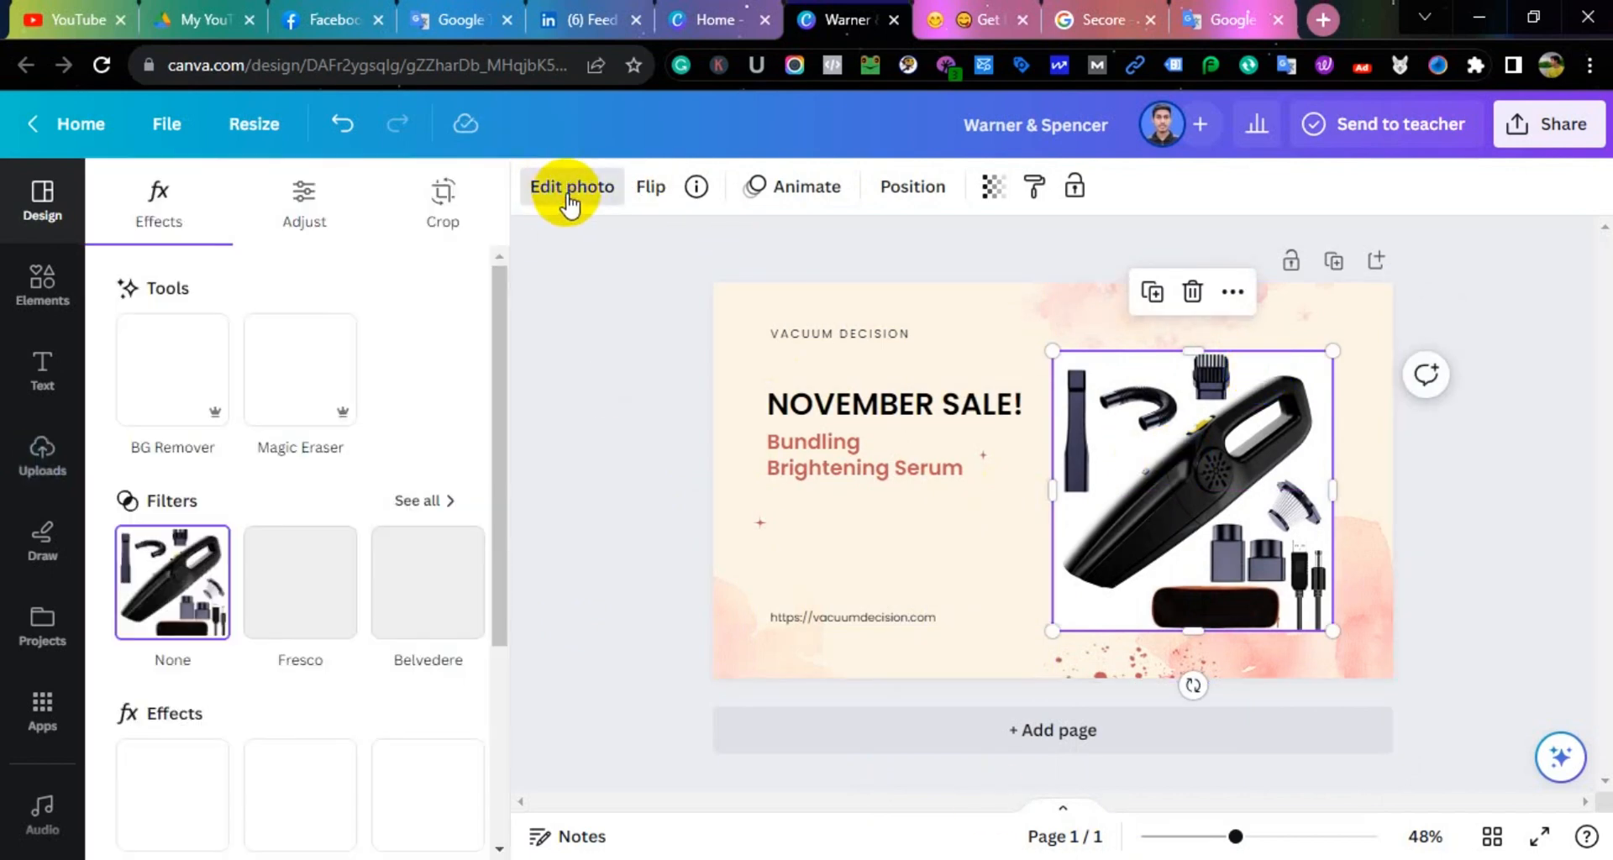
left_click(168, 370)
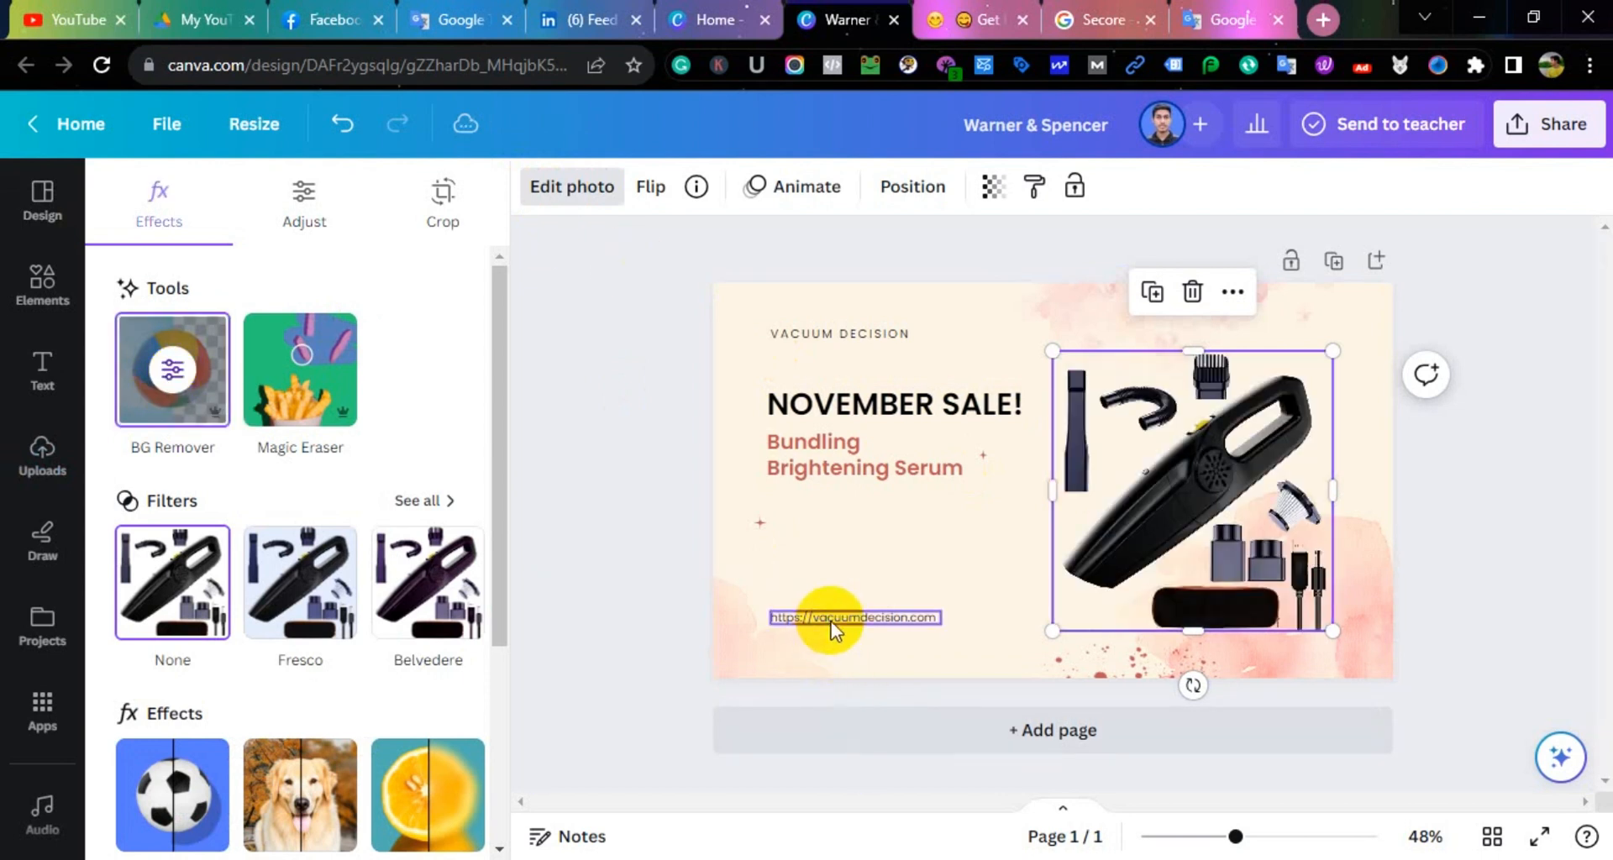
left_click(1472, 504)
left_click(1220, 526)
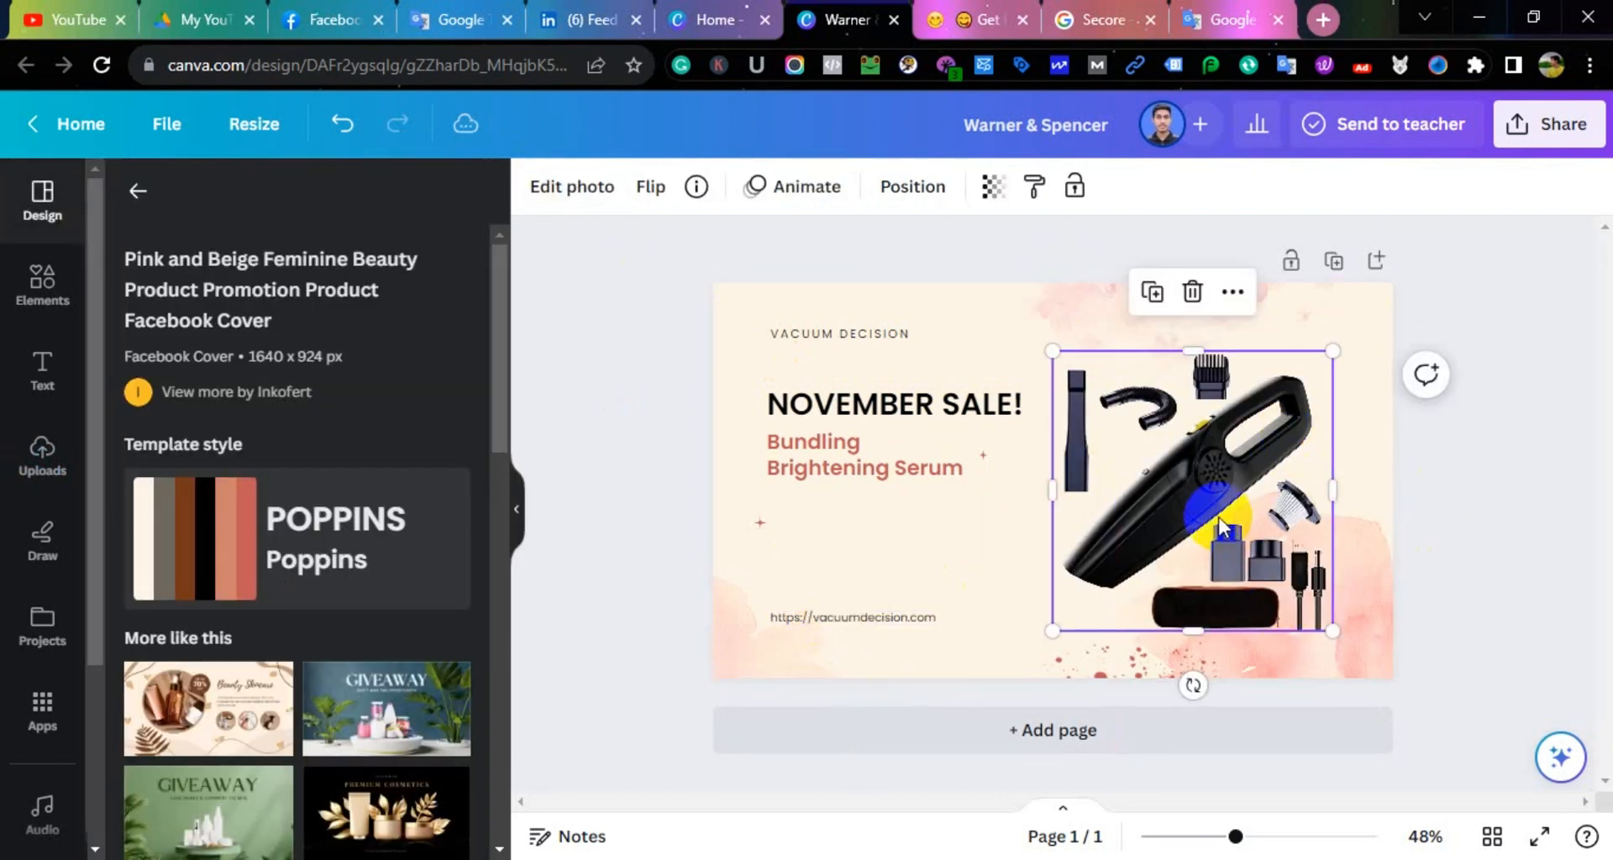
Scale down the vacuum cleaner photo slightly and nudge it into place, and move the website address up a little
left_click_drag(1060, 630, 1073, 612)
left_click(835, 619)
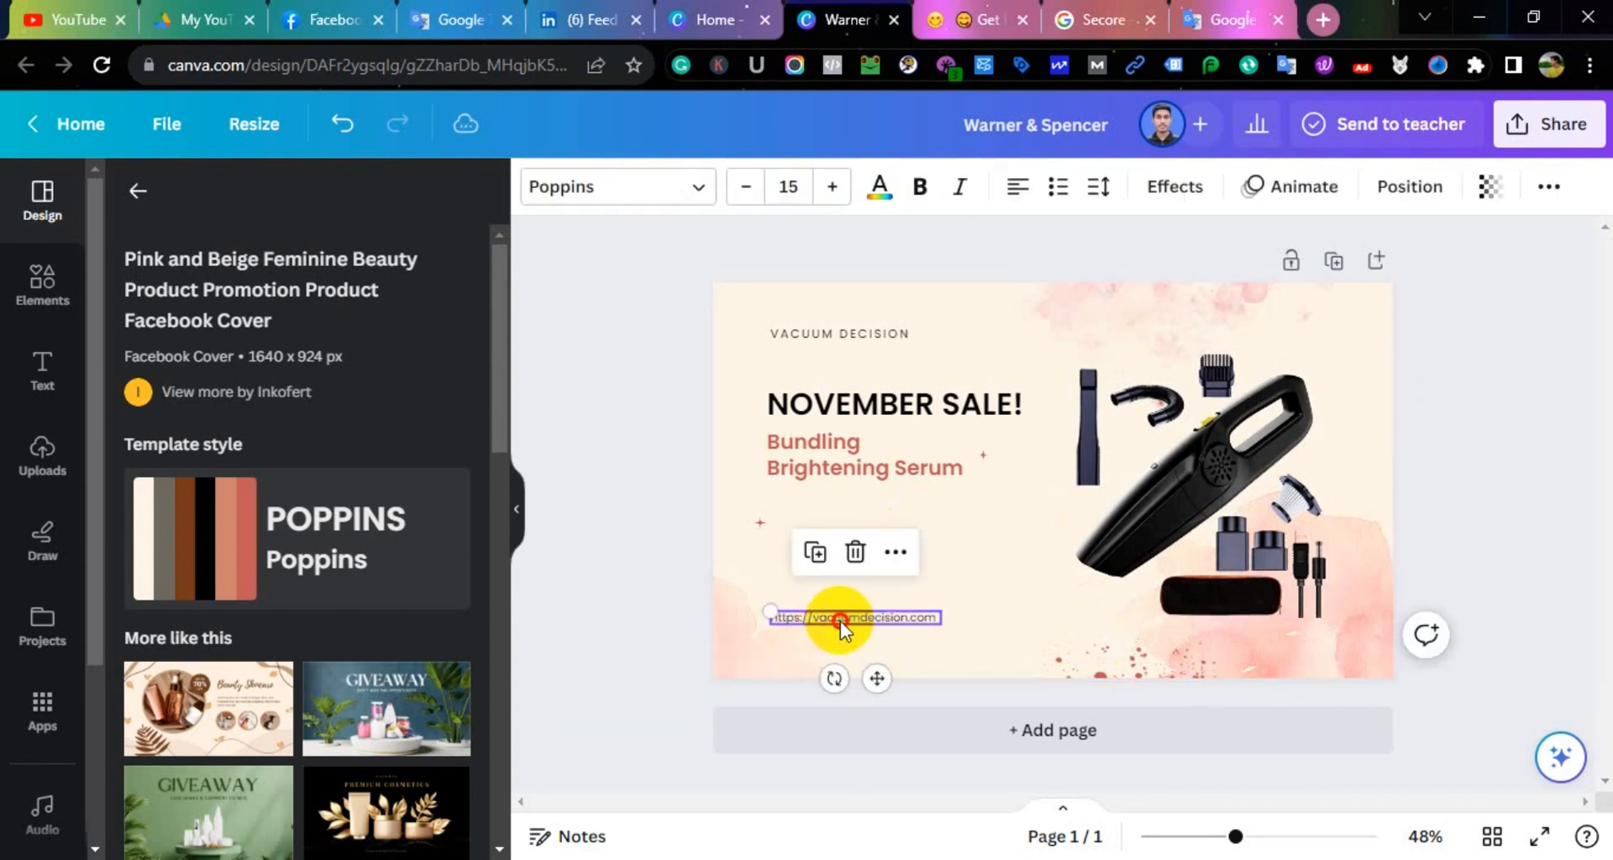
left_click_drag(835, 620, 841, 601)
mouse_move(1189, 516)
left_mouse_down()
mouse_move(1207, 515)
mouse_move(1194, 508)
left_mouse_up()
left_click(897, 402)
left_click(911, 540)
Make the website address and the VACUUM DECISION brand name bold, and reduce the website address's font size slightly
left_click(821, 605)
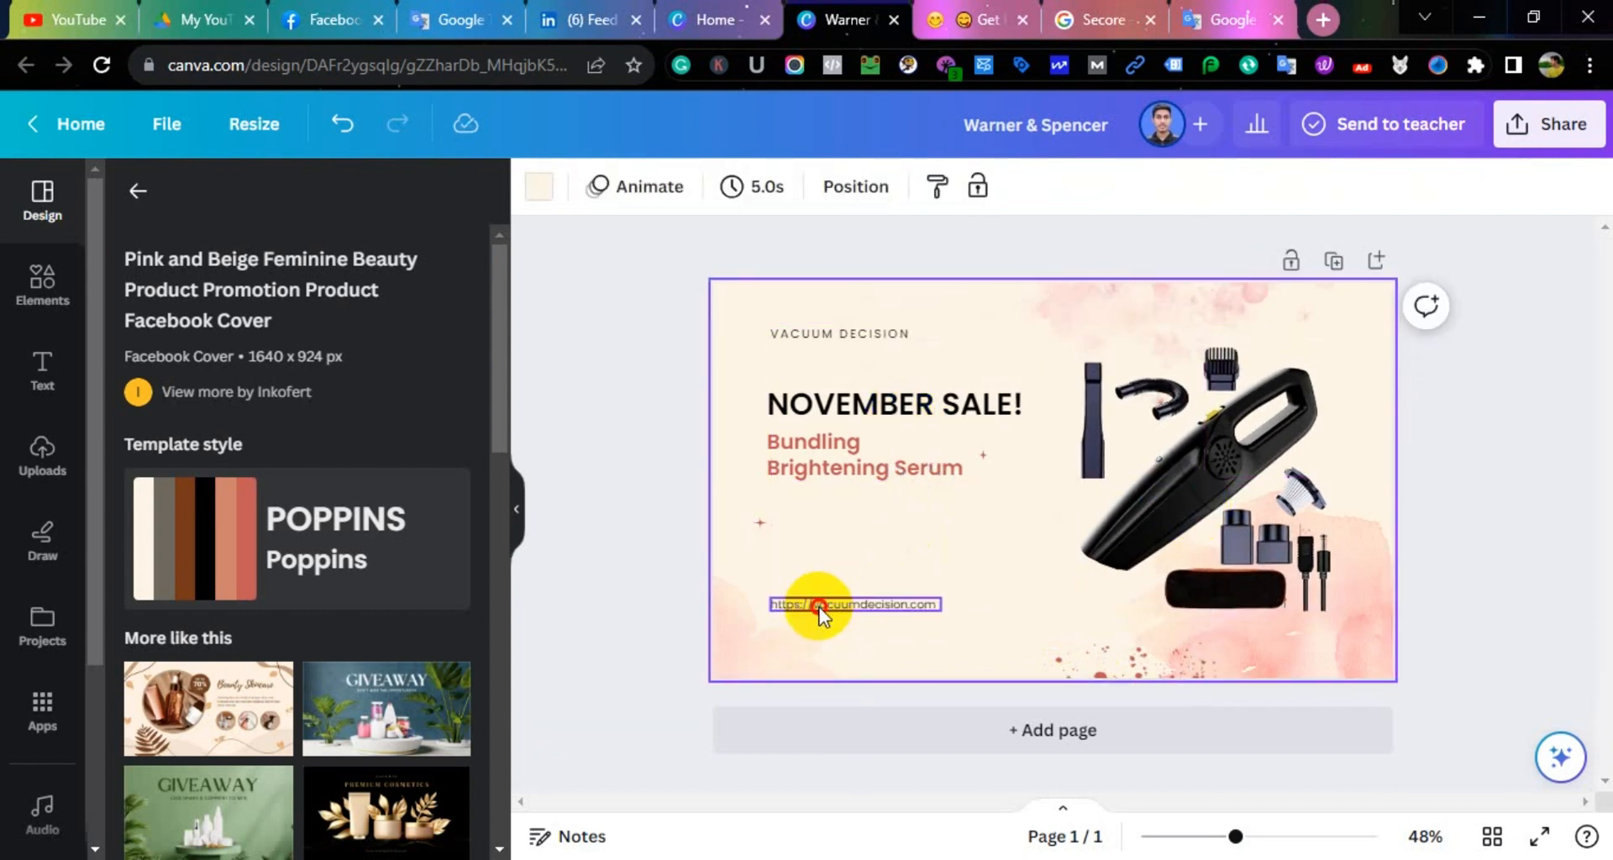
left_click(920, 188)
left_click_drag(941, 612, 957, 612)
left_click(820, 336)
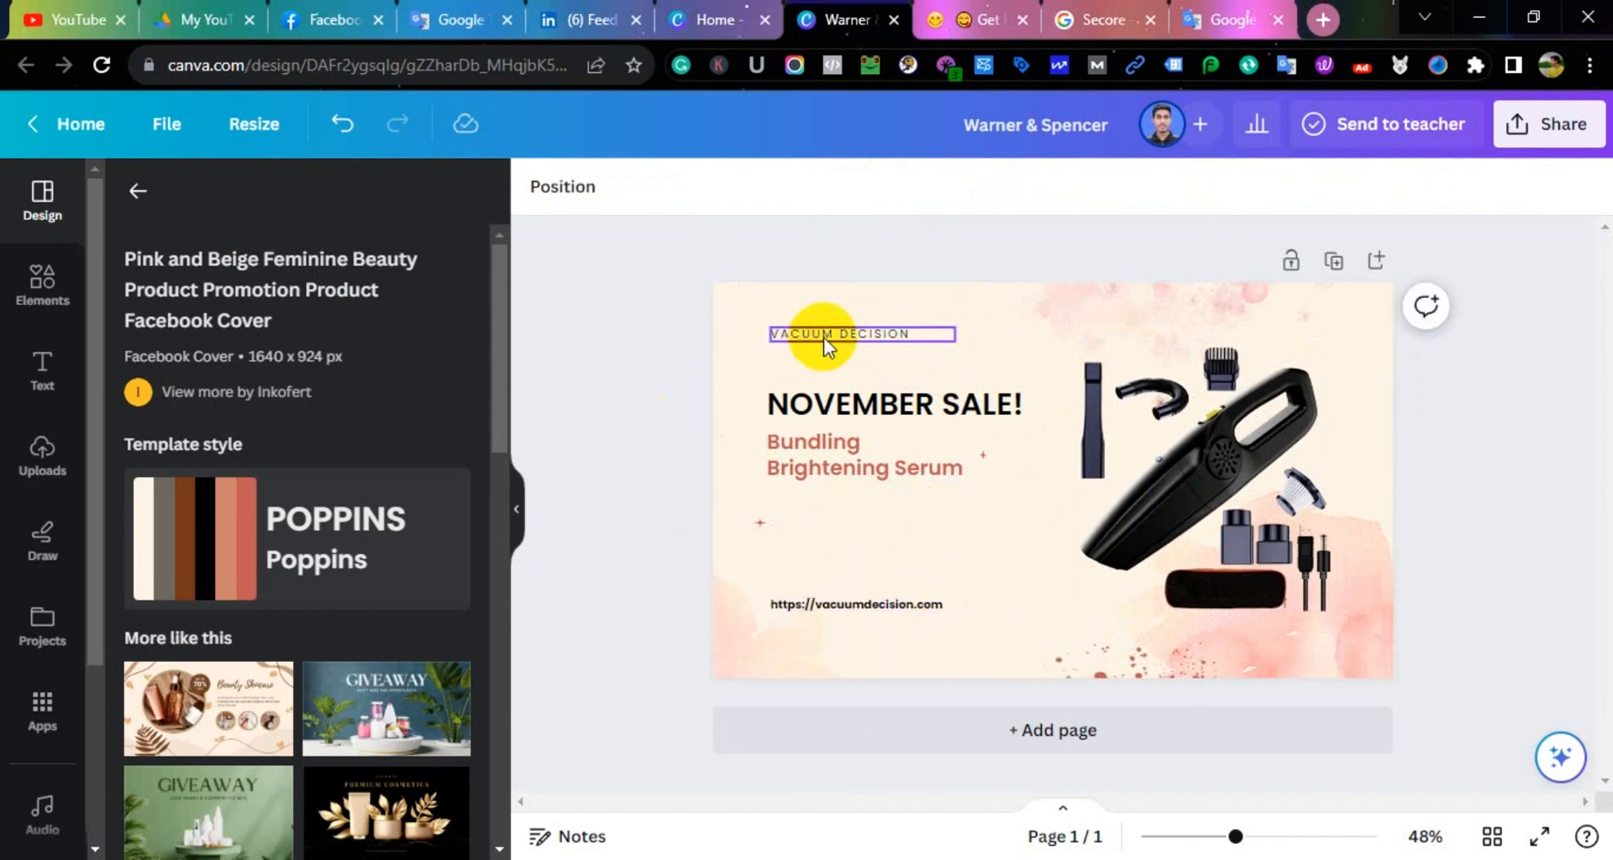
left_click(922, 189)
left_click(907, 402)
left_click(847, 607)
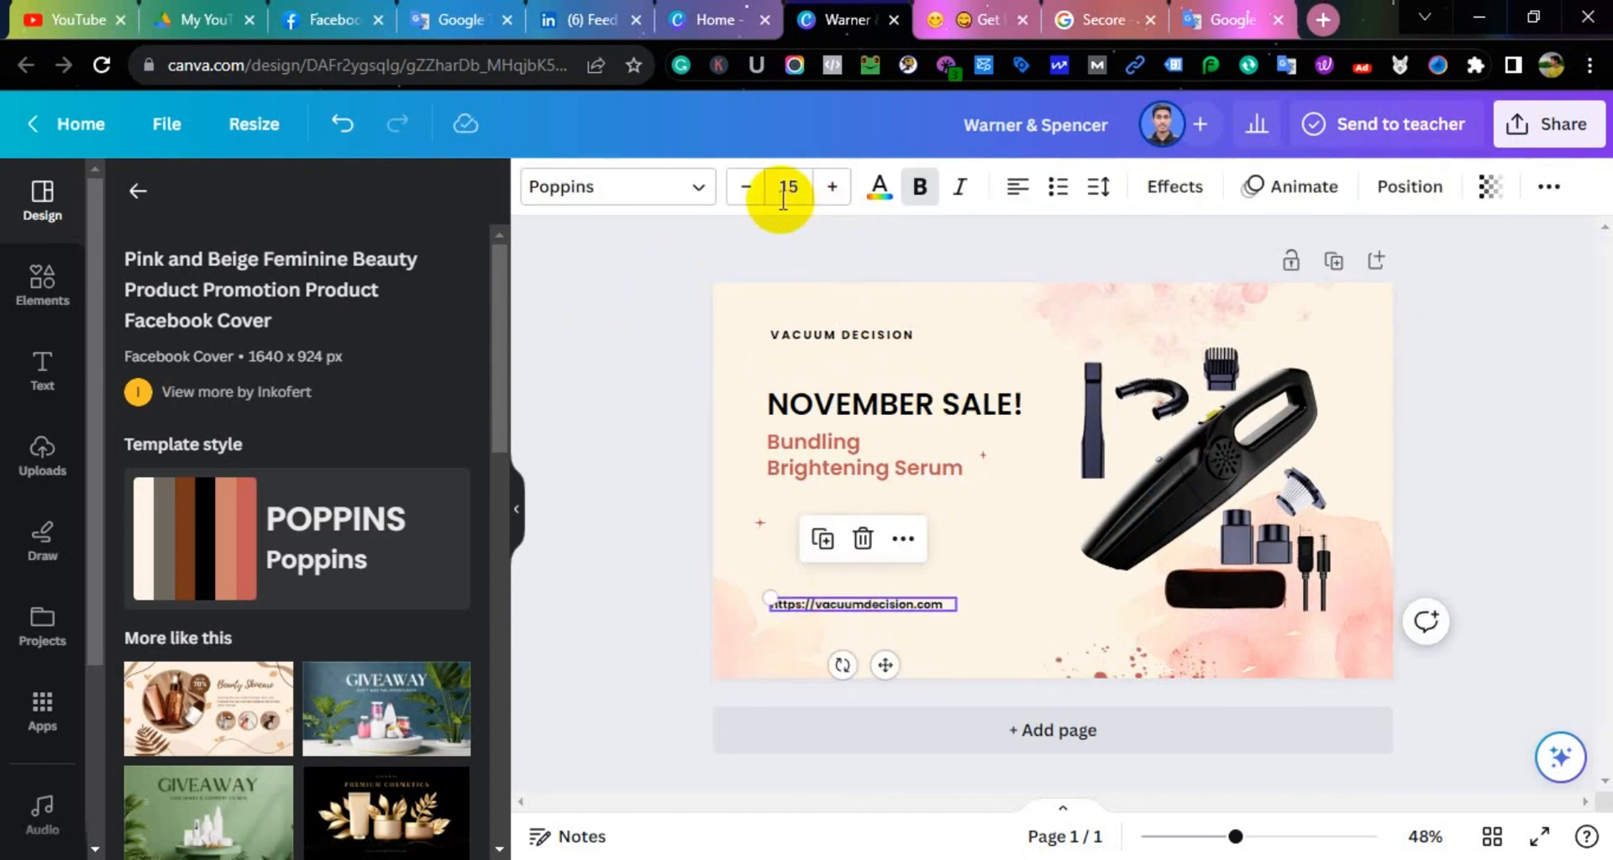
left_click(611, 504)
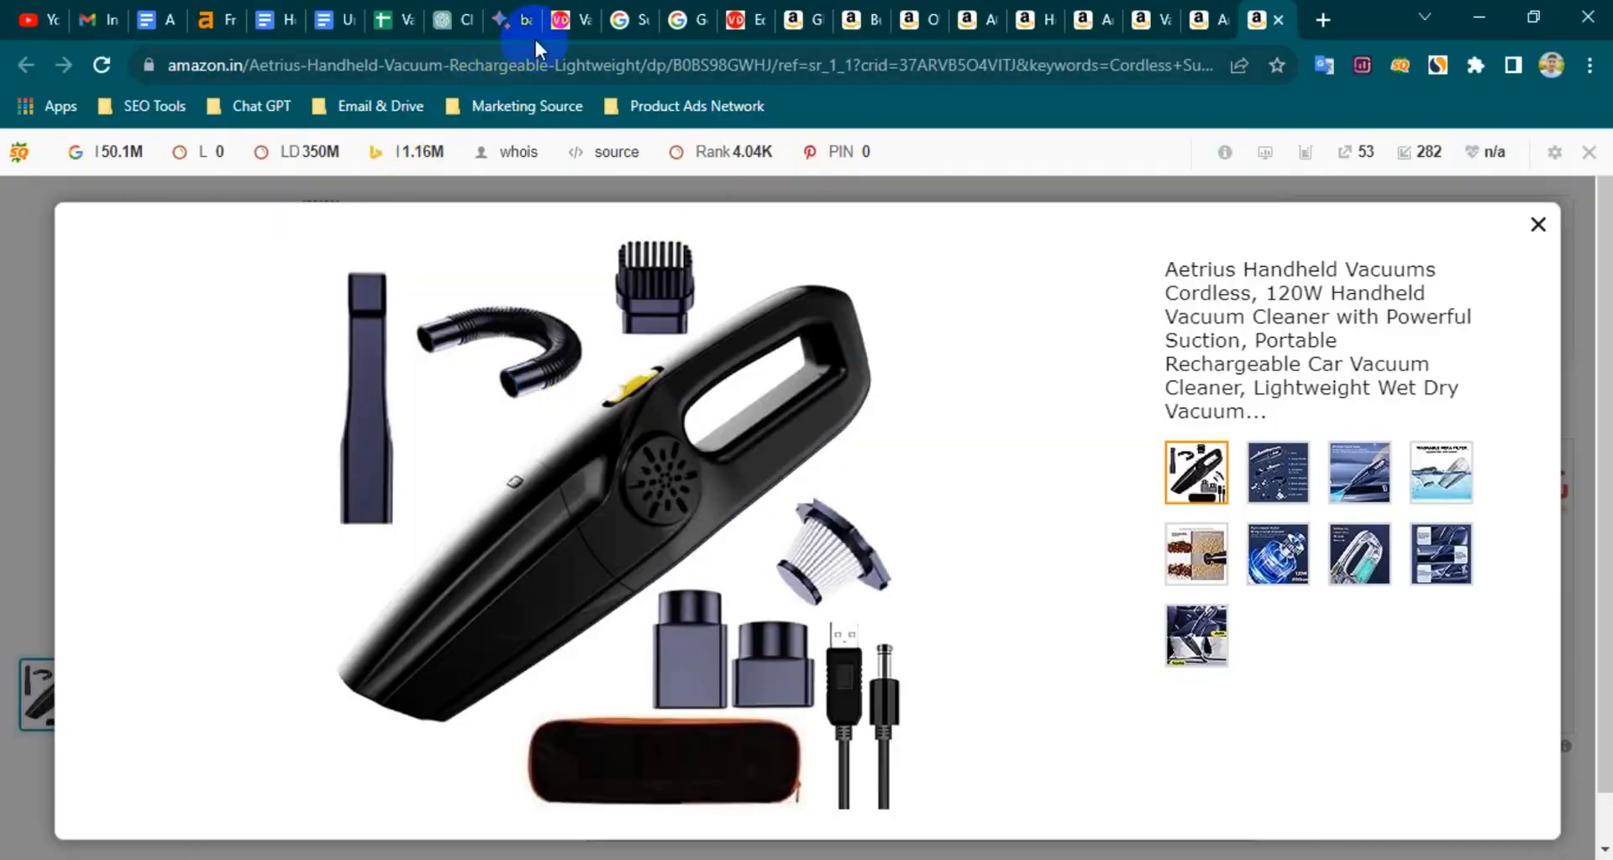
Copy the heading "Cordless SupraLite Lightweight Upright Vacuum" from the Vacuum Decision WordPress post and paste it into the Notepad note
left_click(733, 21)
left_click(744, 492)
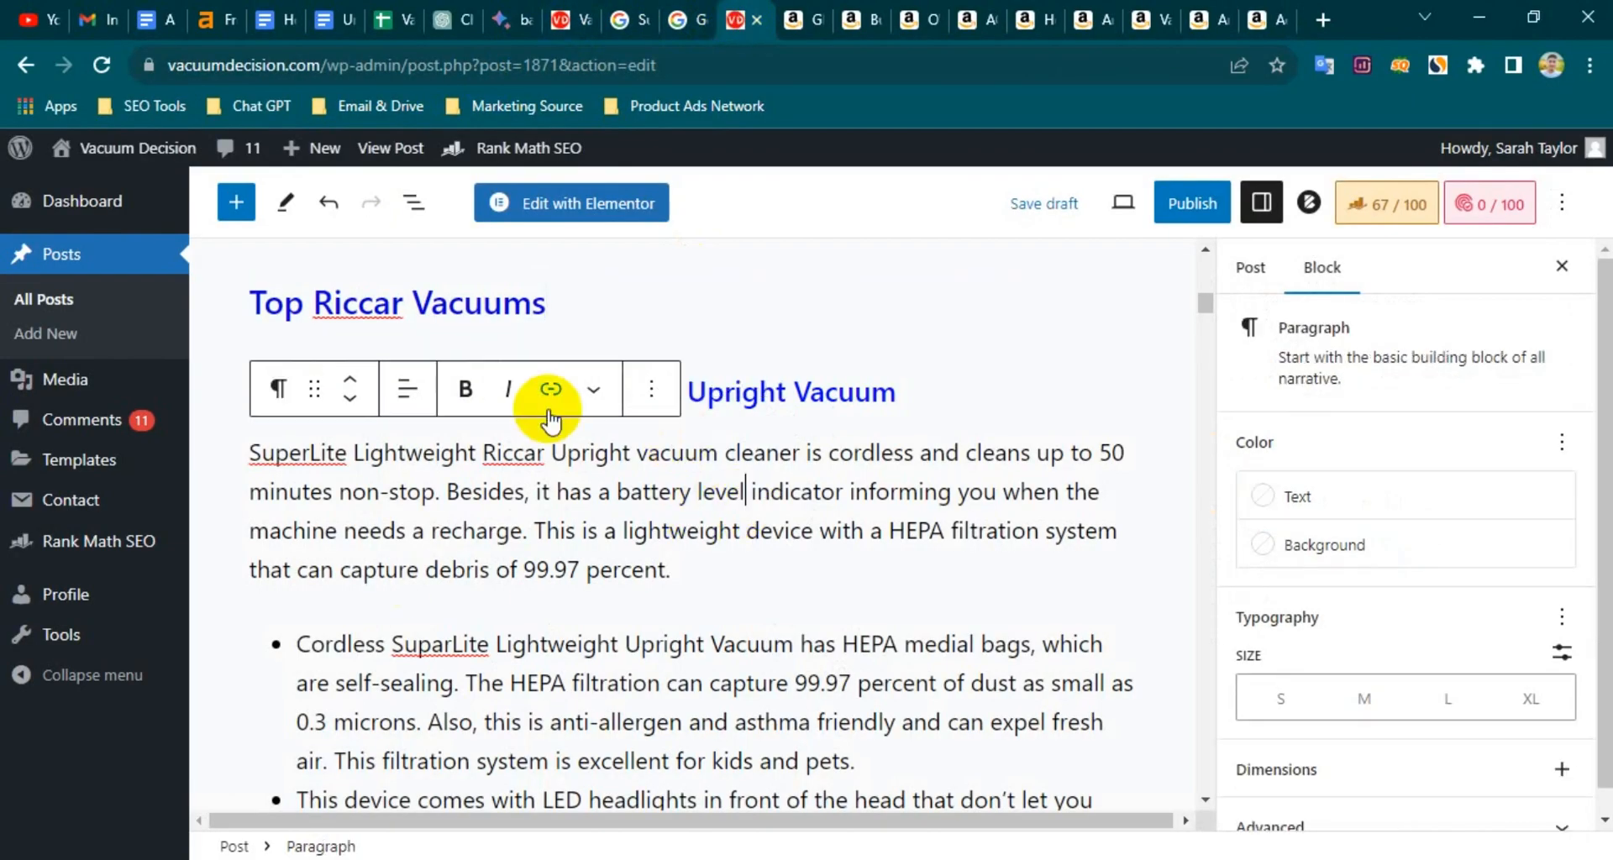
double_click(847, 392)
left_click(317, 392)
left_click_drag(295, 395, 891, 393)
right_click(884, 401)
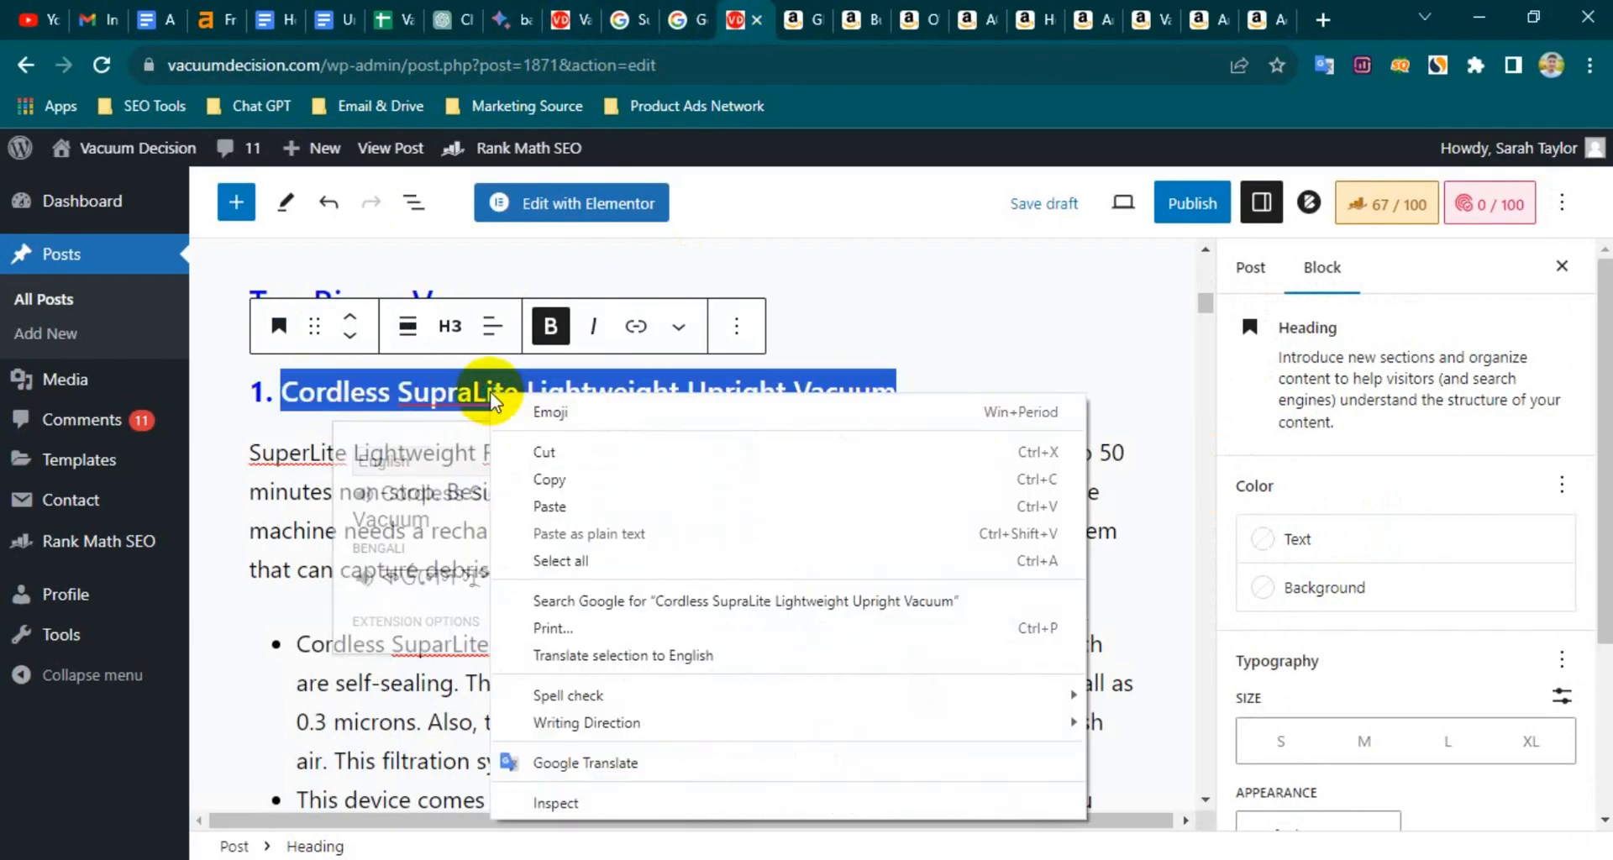
left_click(899, 514)
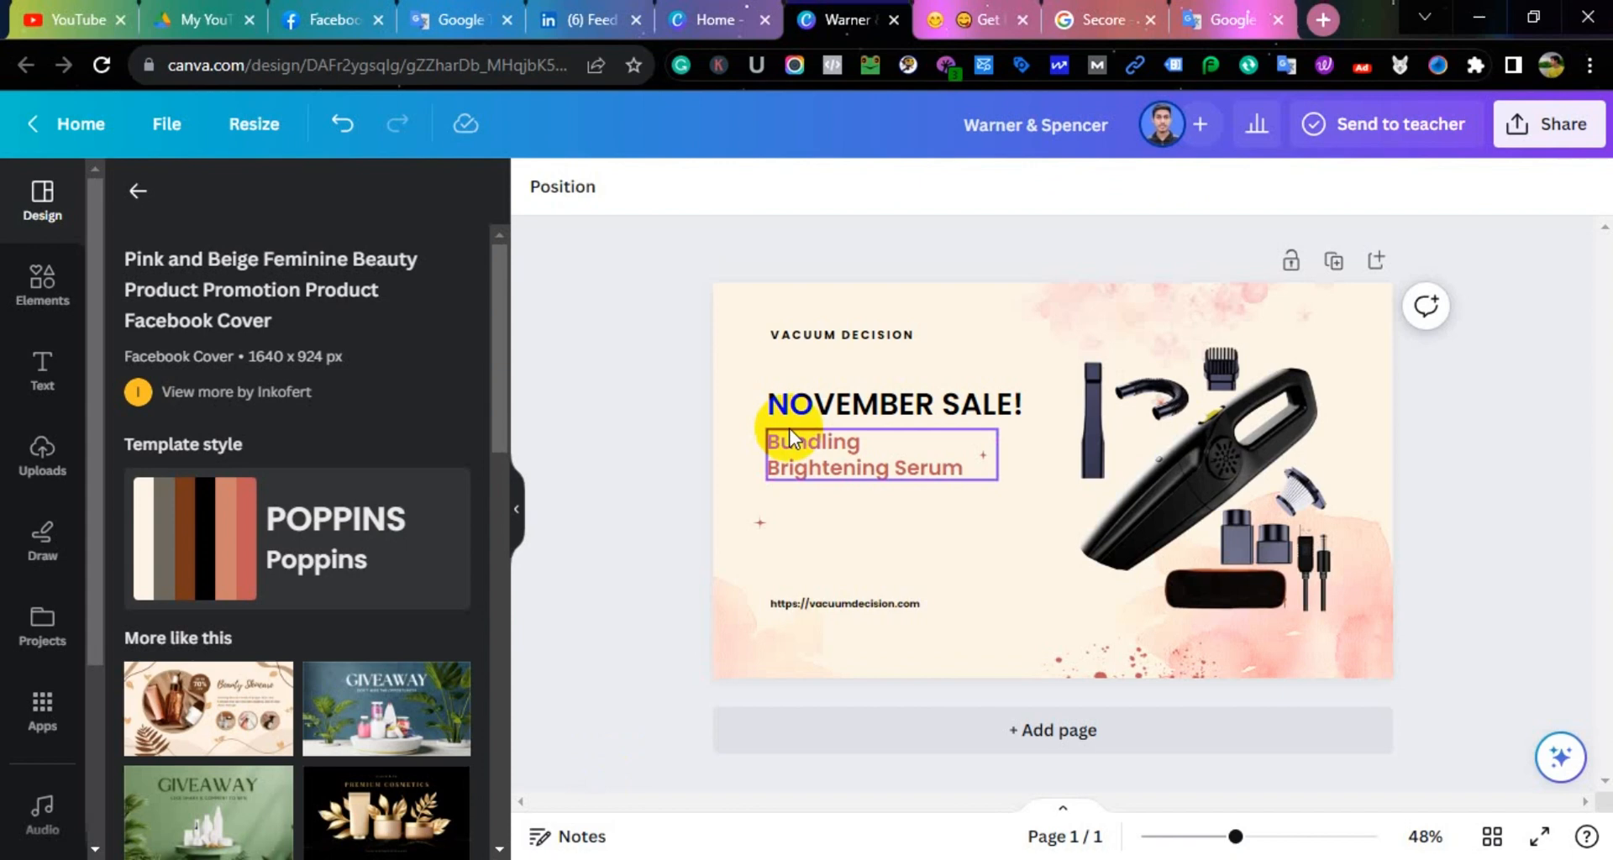
left_click(854, 399)
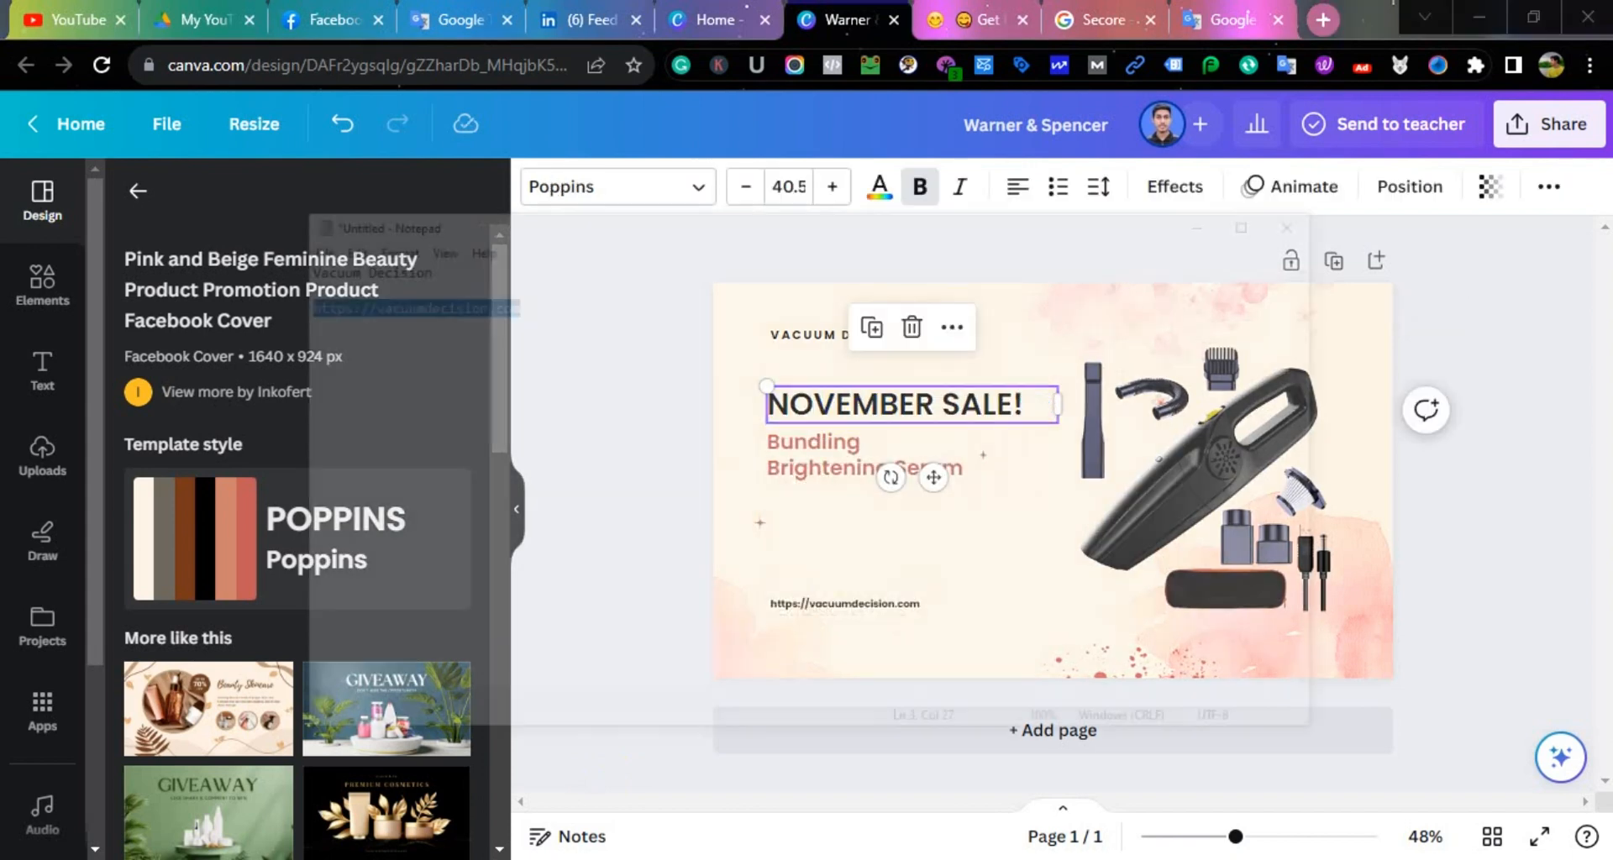
left_click(485, 176)
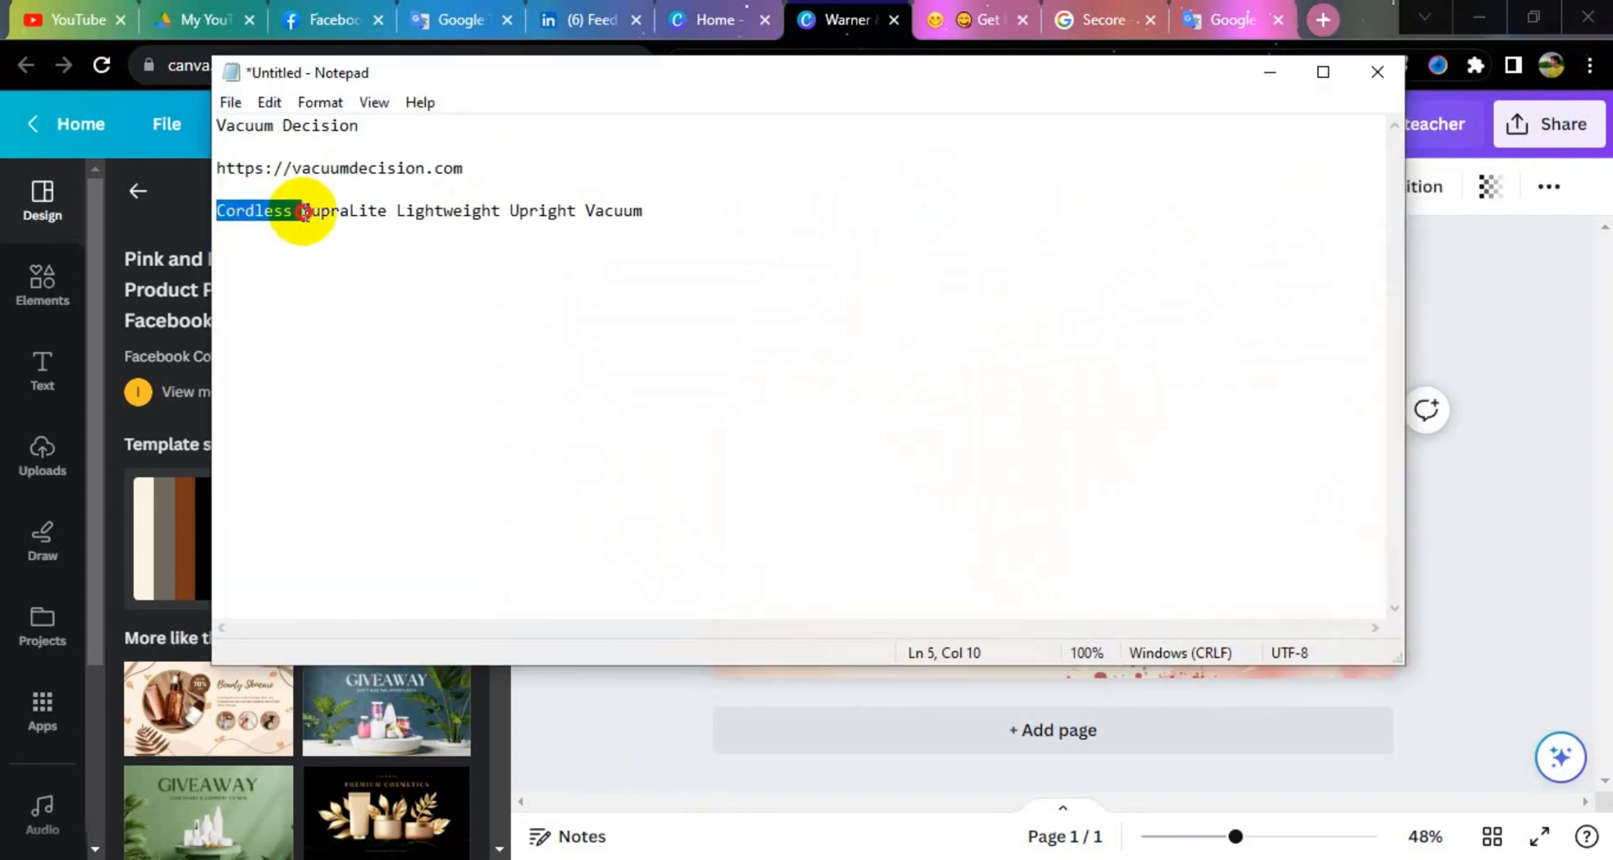
Replace the November Sale headline with "Cordless SupraLite" copied from the Notepad note
right_click(345, 212)
left_click(396, 289)
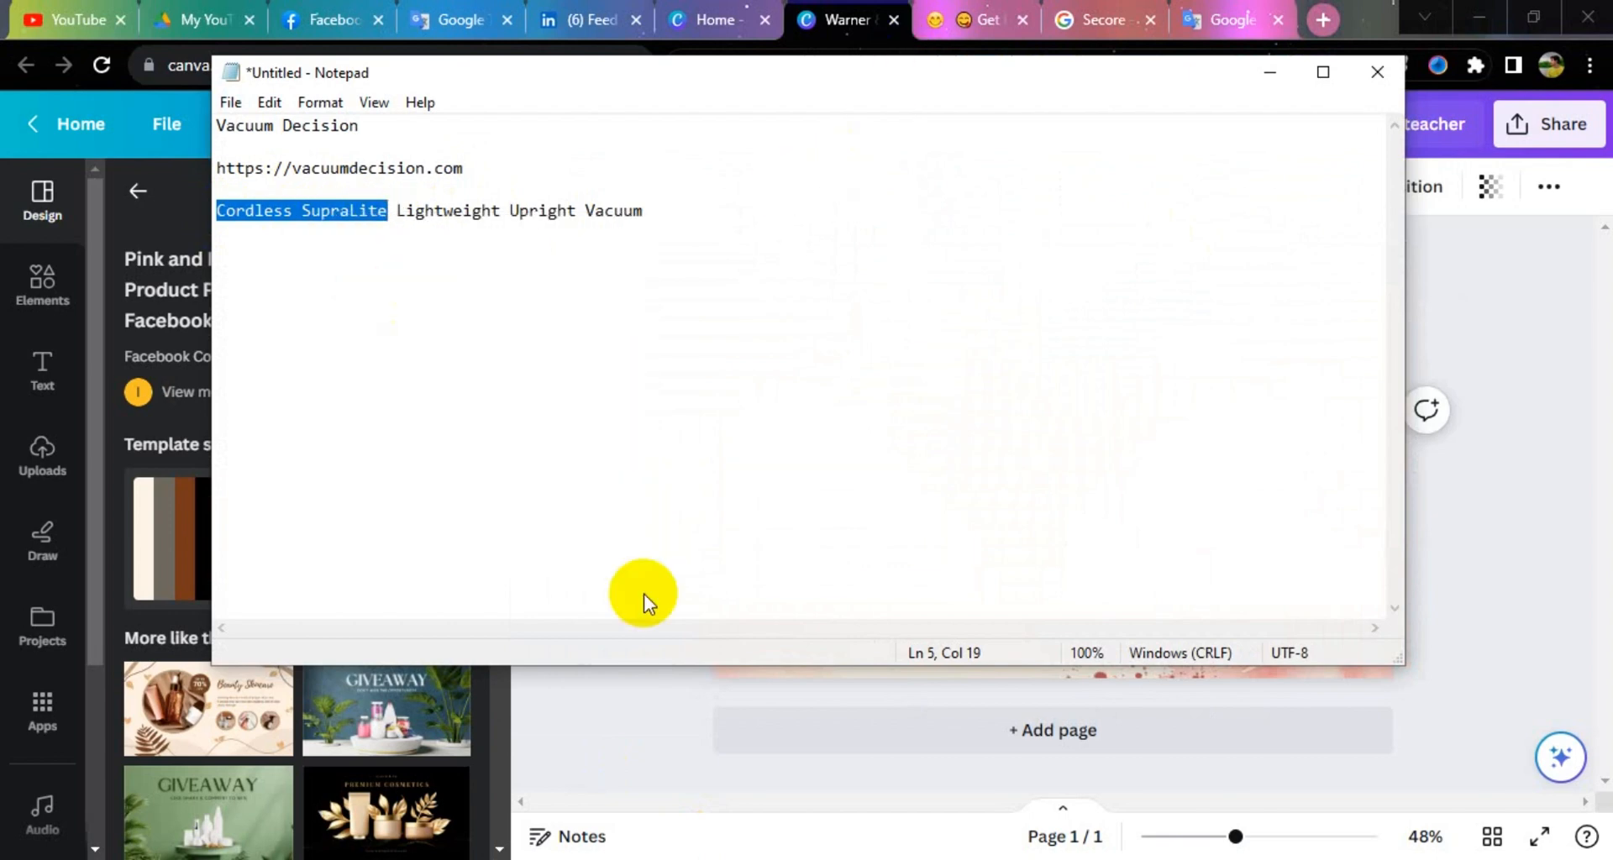
key("alt+Tab")
double_click(840, 406)
key("ctrl+v")
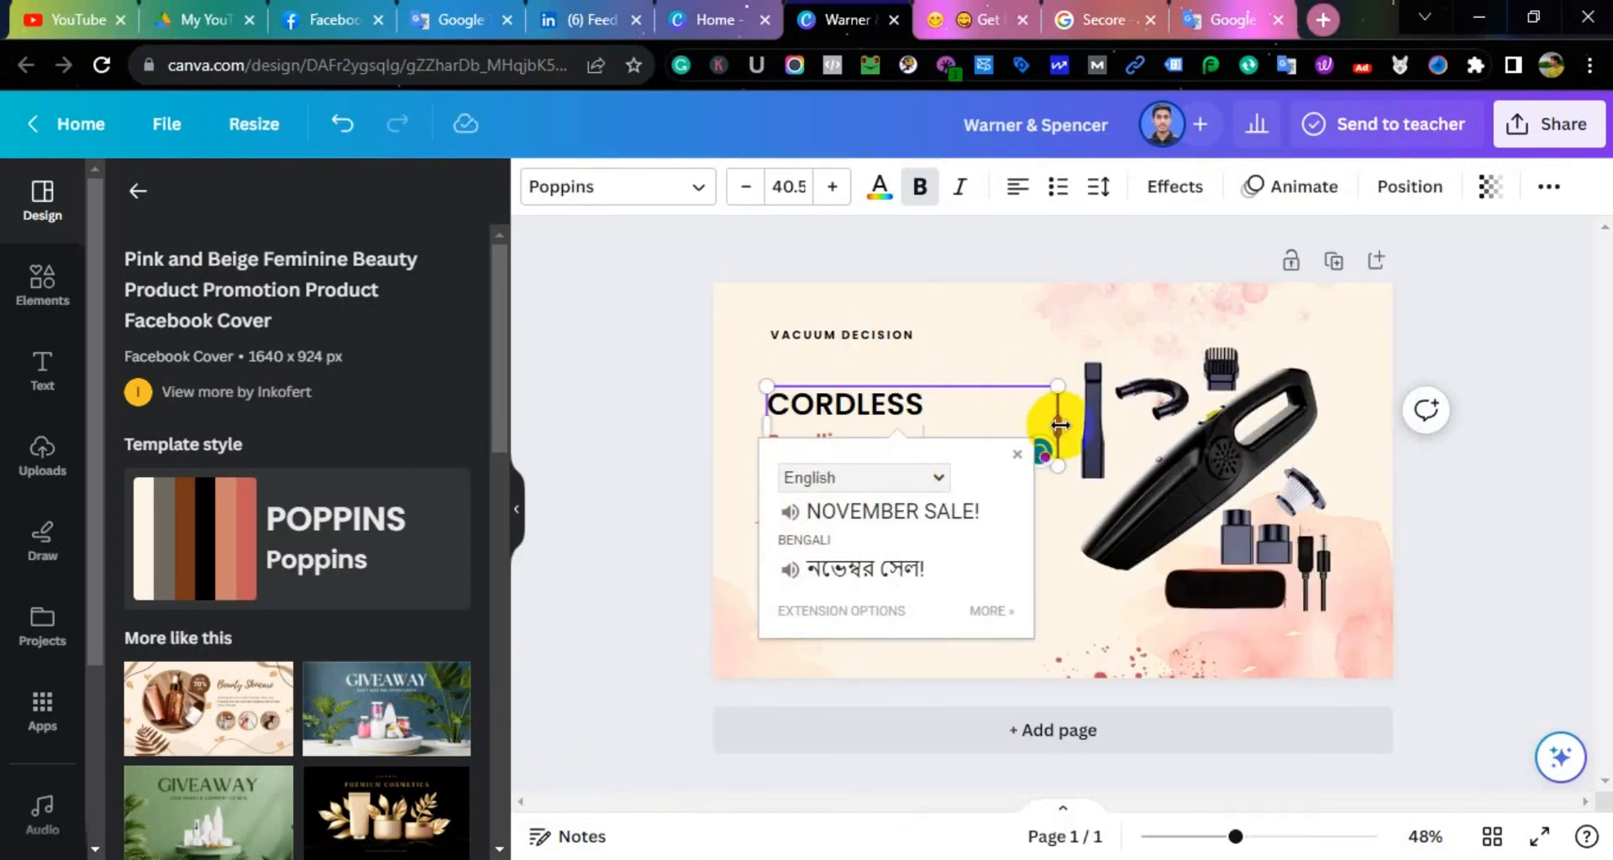
Widen the headline's text box so it fits on one line and reduce its font size to 36.5
left_click_drag(1060, 425, 1096, 417)
left_click(744, 189)
left_click(744, 188)
left_click(743, 188)
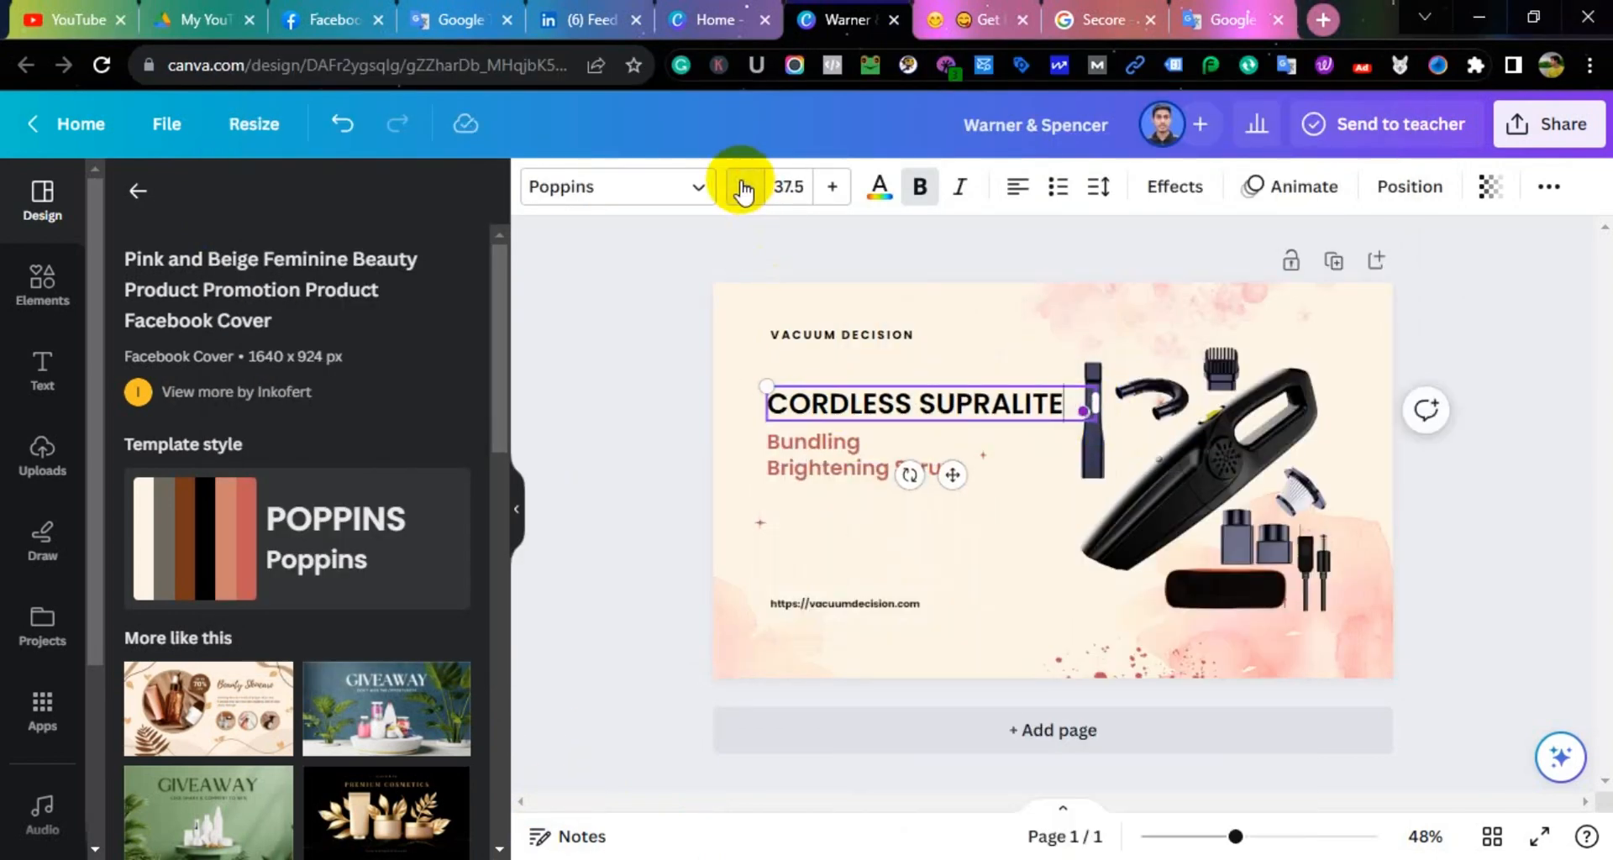
left_click(638, 390)
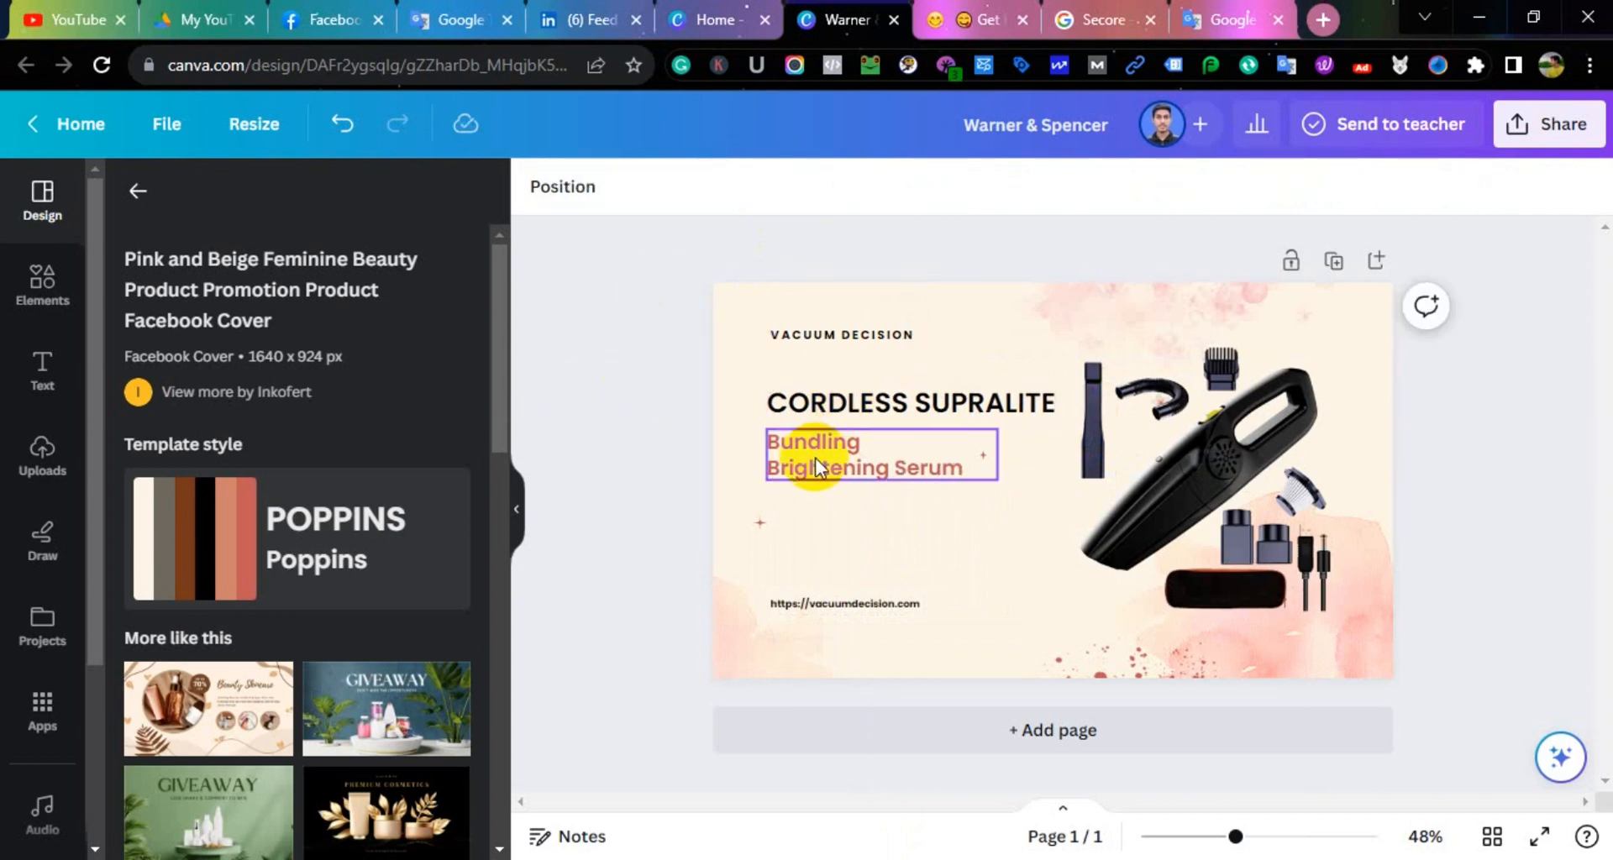
Replace the Bundling Brightening Serum subtitle with "Lightweight Upright Vacuum" copied from the Notepad note
key("alt+Tab")
left_click_drag(396, 210, 643, 210)
right_click(435, 212)
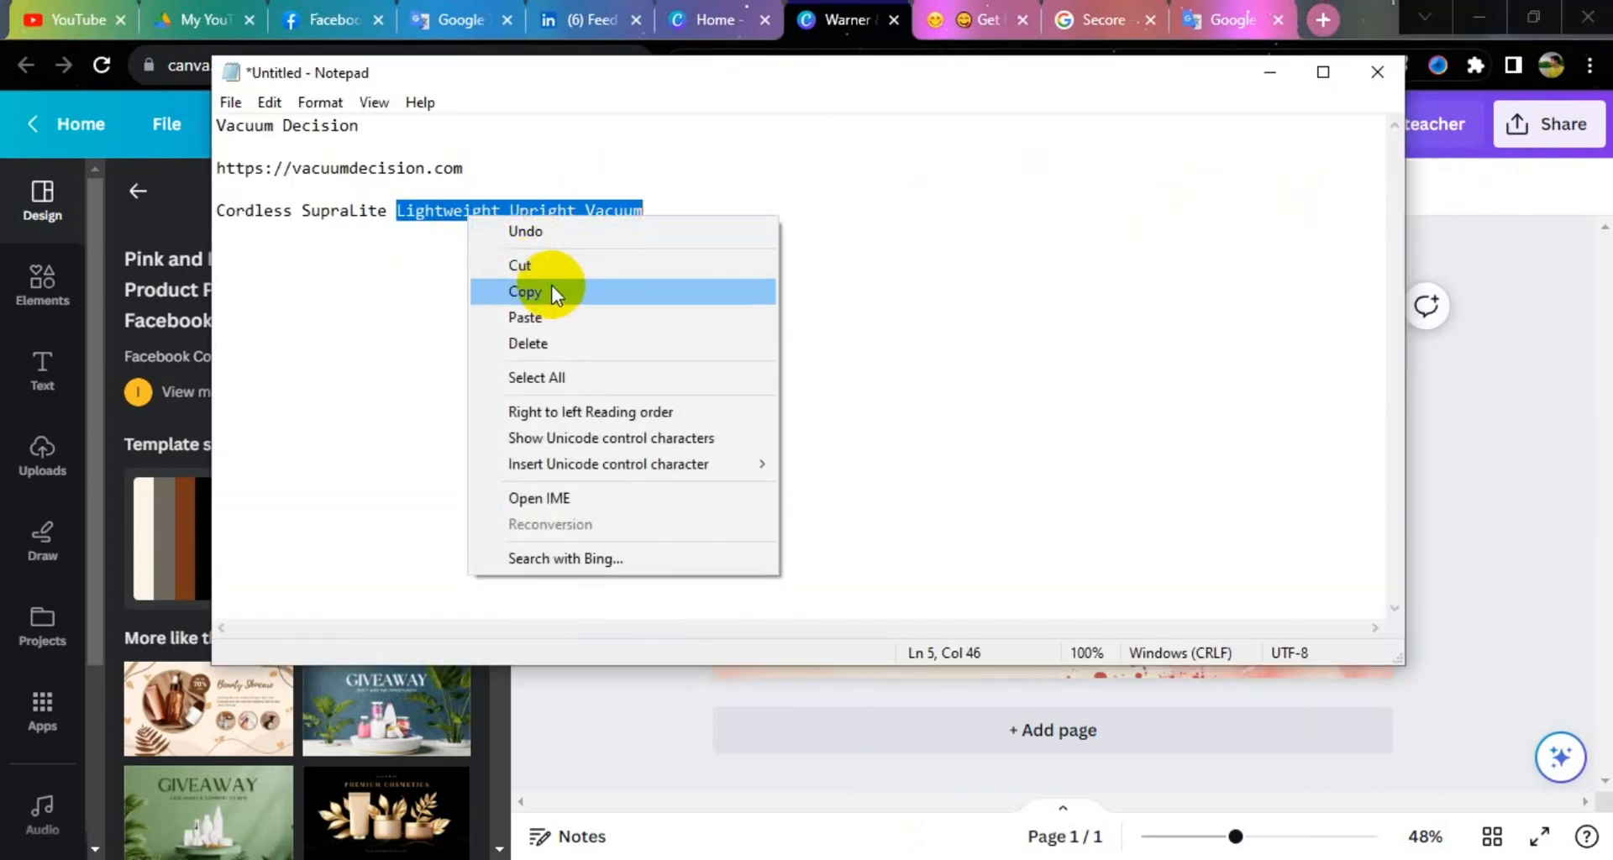
left_click(551, 288)
left_click(631, 782)
triple_click(823, 453)
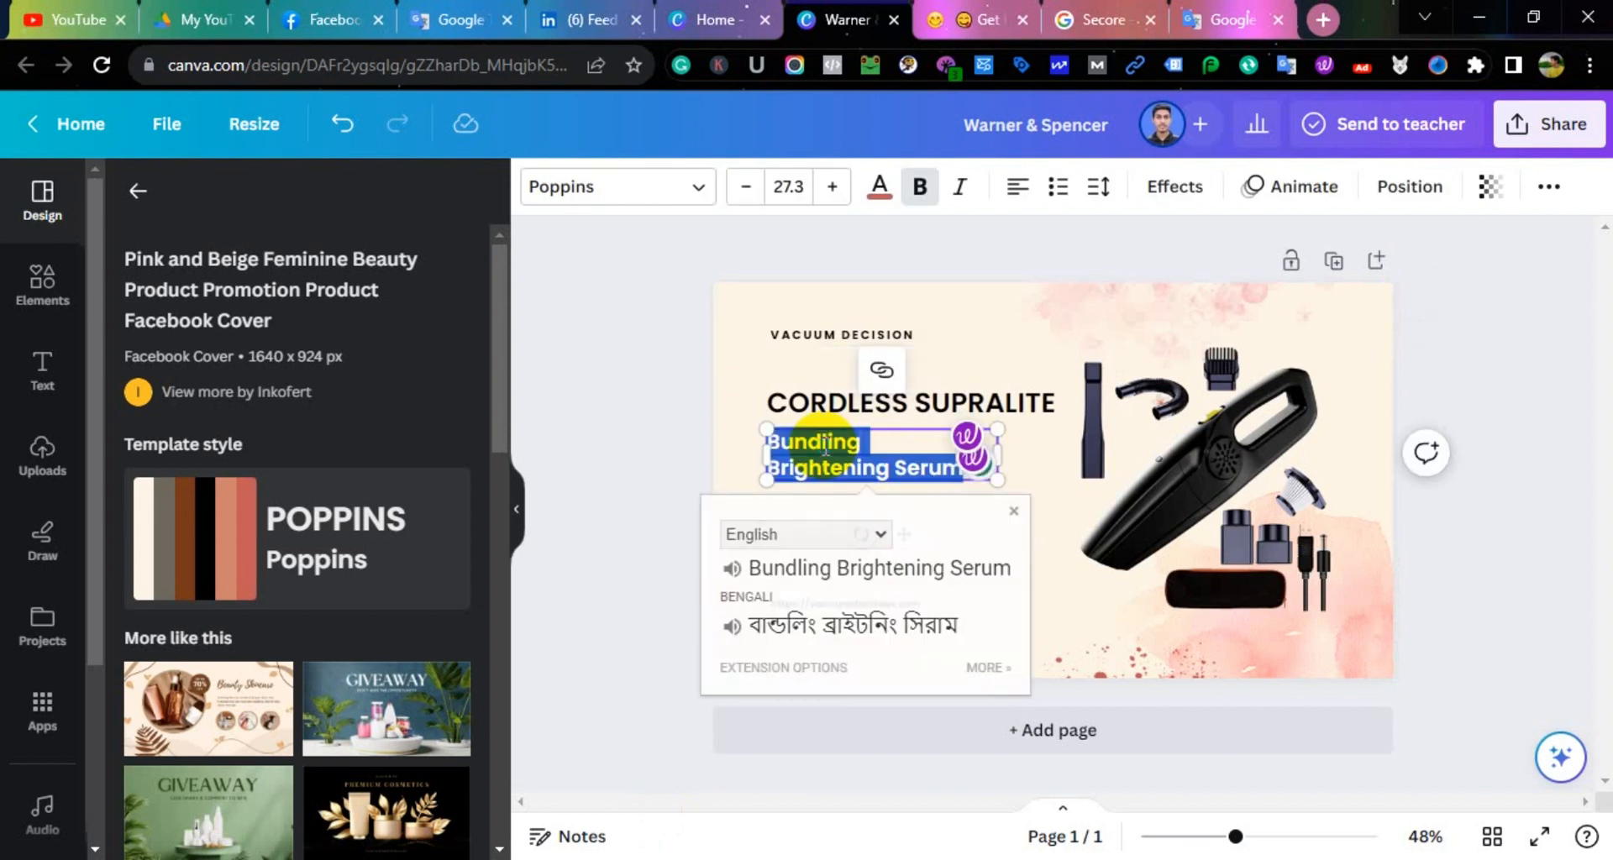
key("ctrl+v")
left_click(644, 424)
Move the headline and subtitle down and left, align the brand name and website address with their left edge, and lower the brand name
left_click(929, 389)
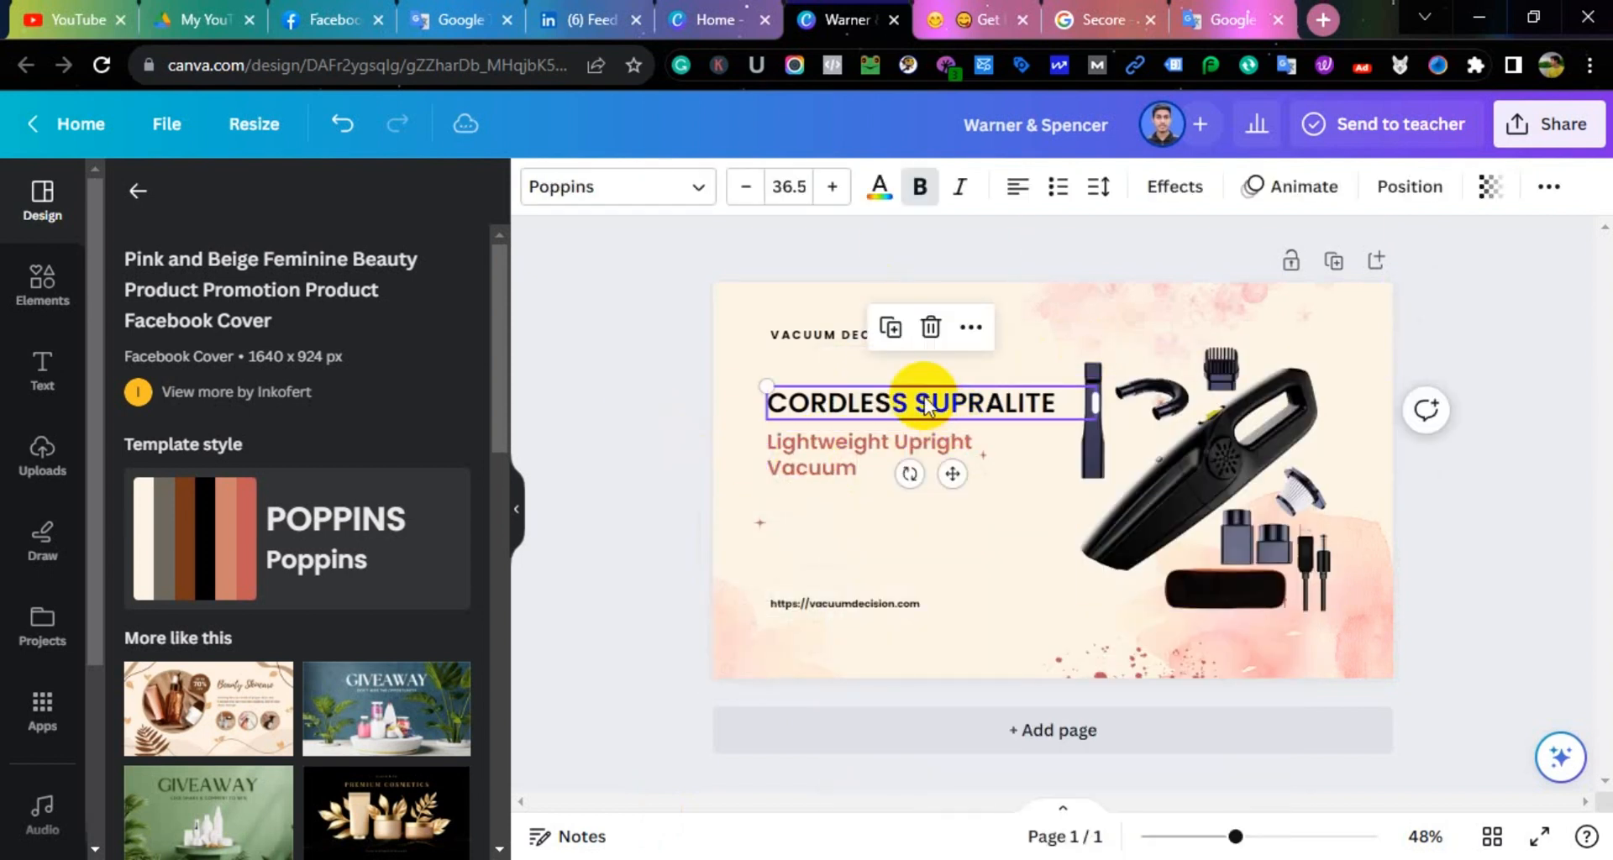
left_click(949, 504)
left_click_drag(949, 504, 915, 414)
left_click_drag(794, 334, 774, 335)
left_click_drag(798, 603, 791, 605)
left_click_drag(809, 337, 812, 361)
left_click(1505, 461)
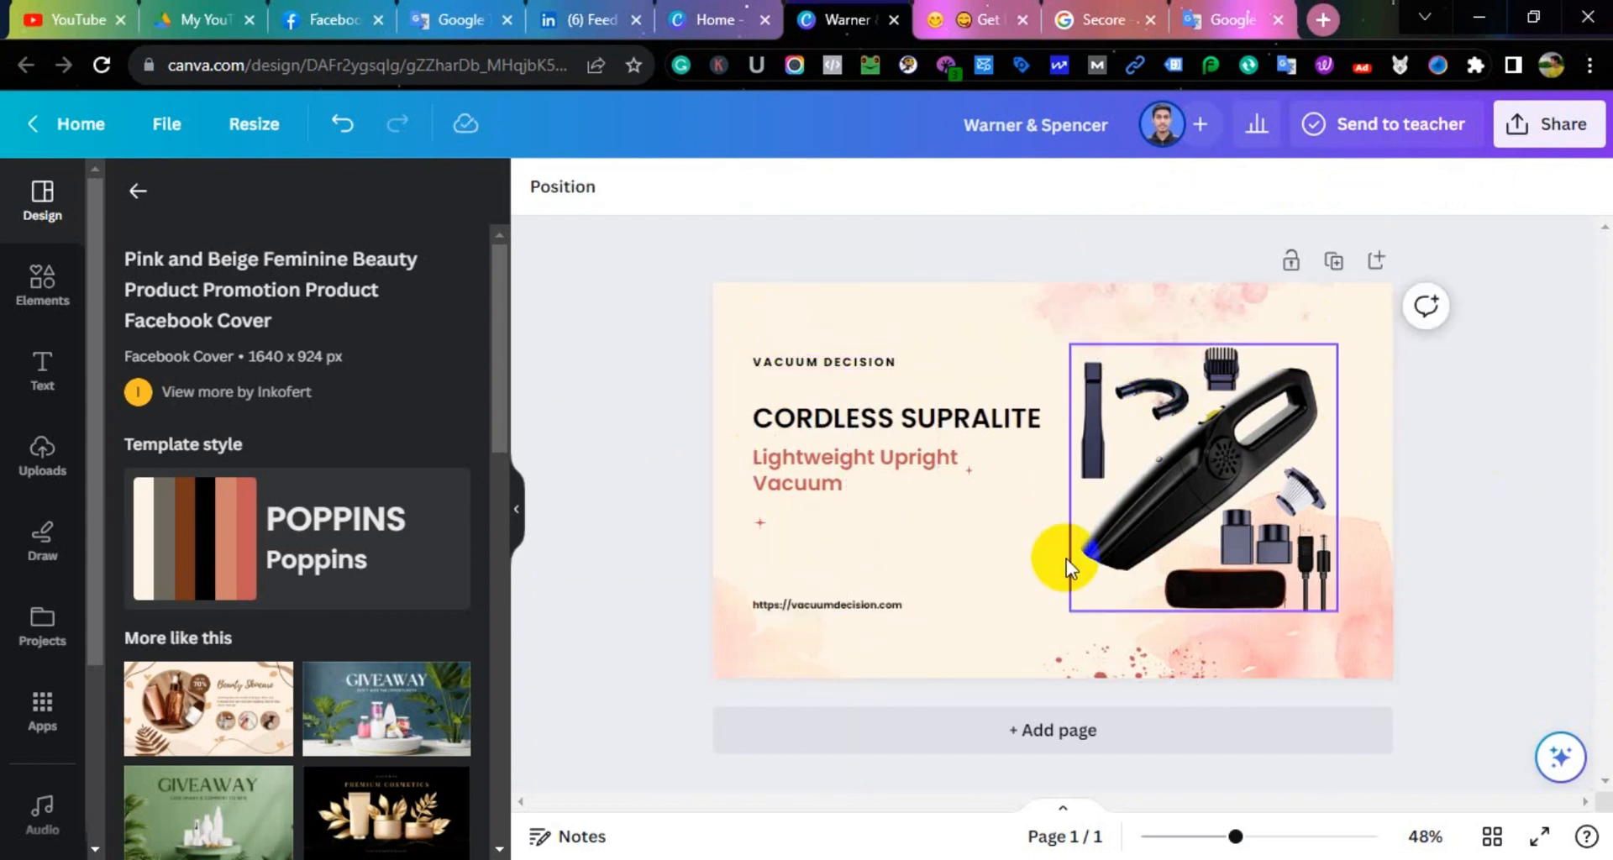
Try several gradients for the page background and apply the pale yellow-to-pink one
left_click(540, 186)
scroll(303, 504, "down", 6)
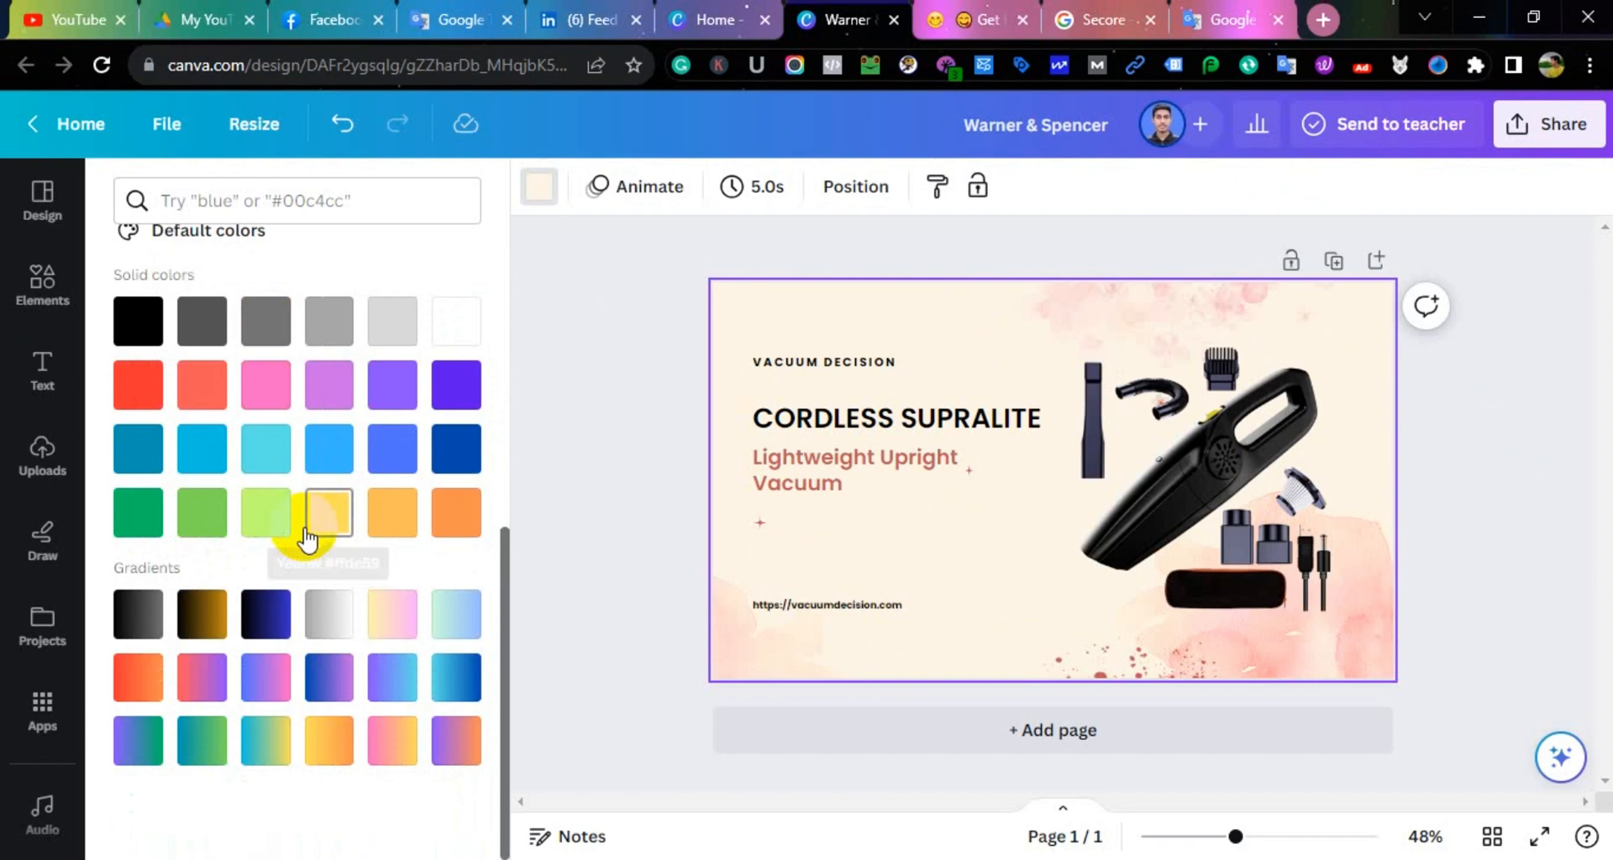
left_click(460, 765)
left_click(403, 748)
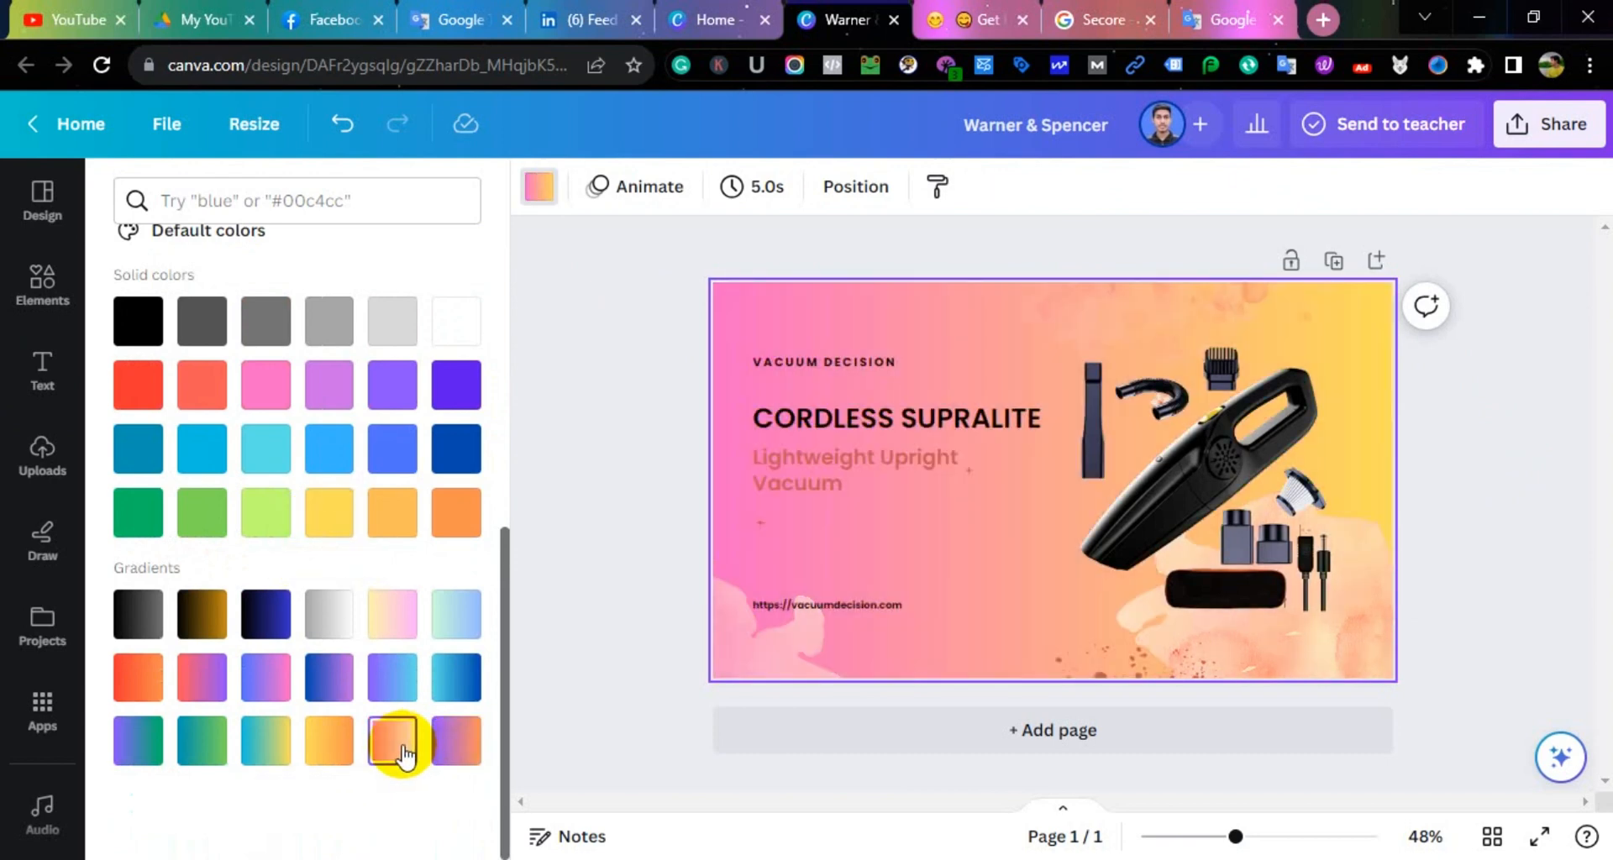
left_click(452, 743)
left_click(390, 616)
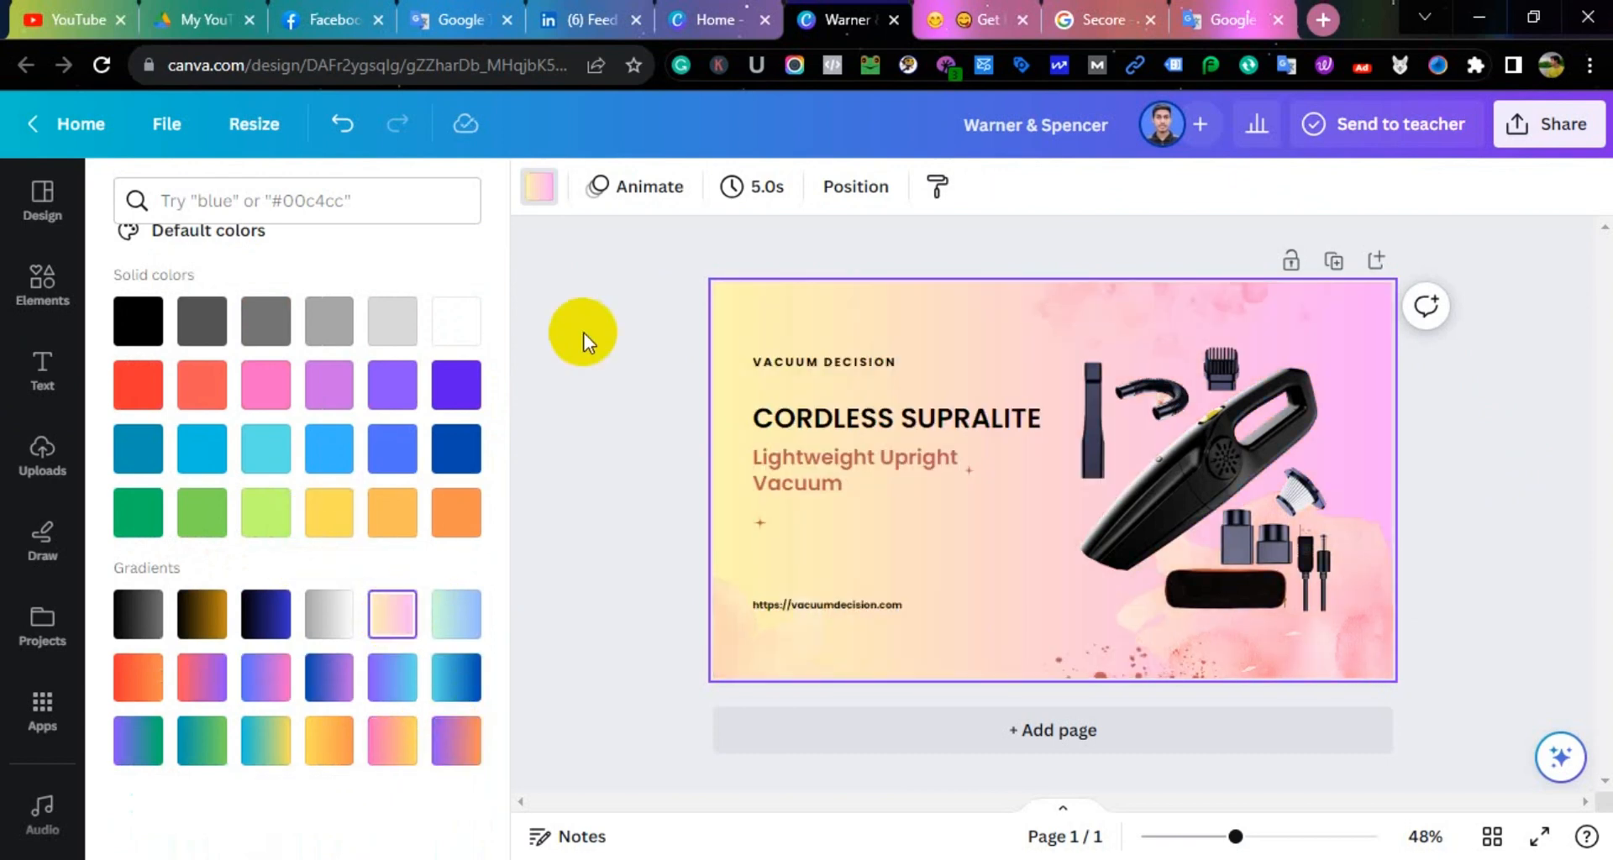
Recolour the Lightweight Upright Vacuum subtitle with a custom bright orange
left_click(840, 466)
left_click(882, 198)
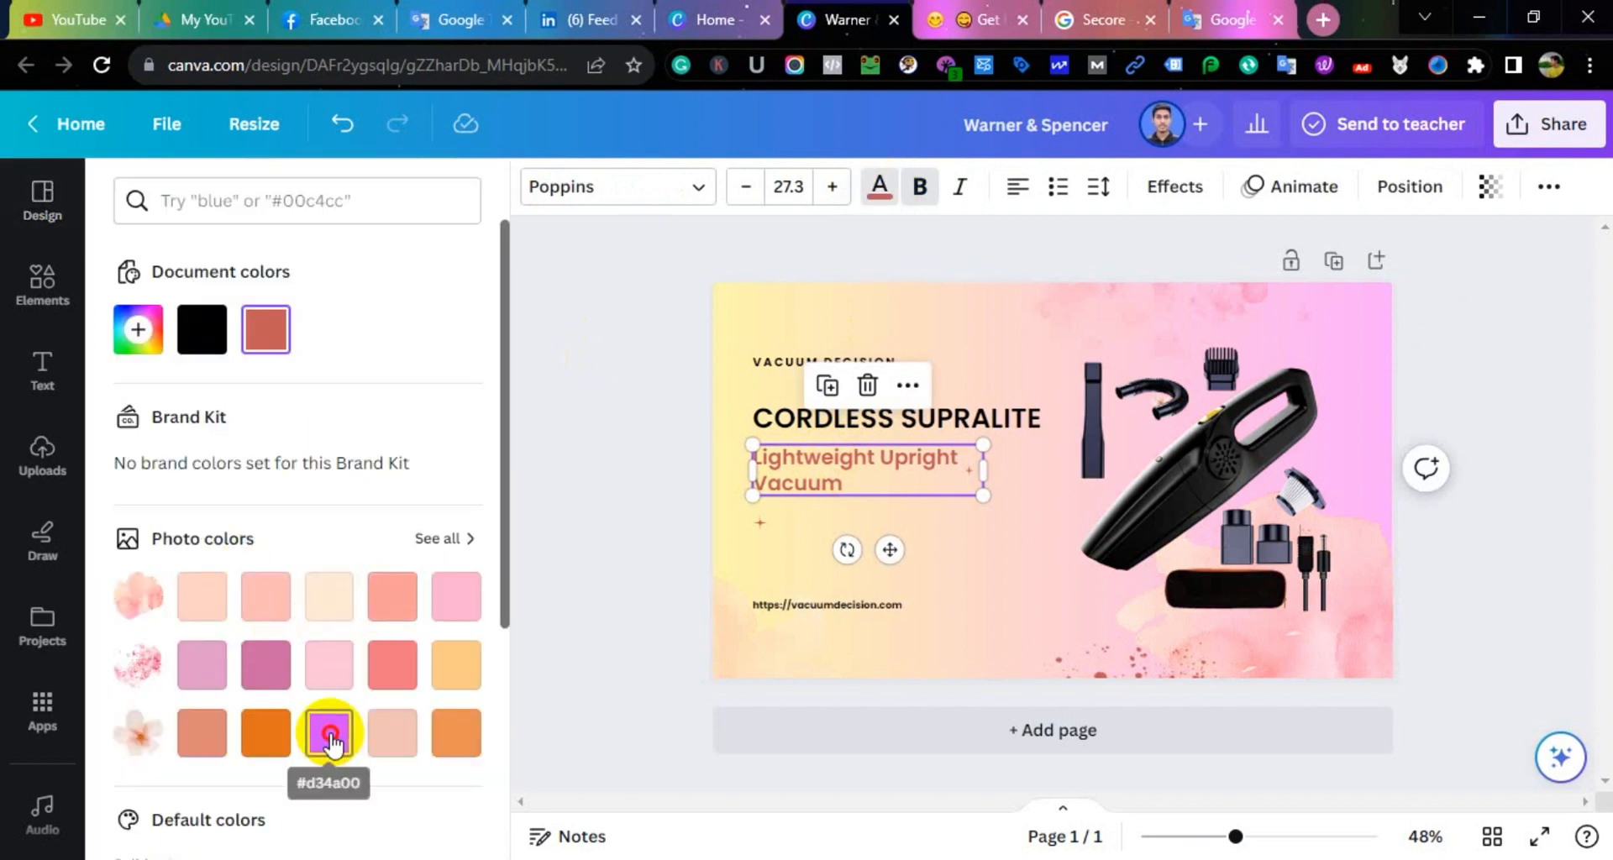
left_click(137, 329)
left_click_drag(415, 407, 454, 394)
left_click(596, 336)
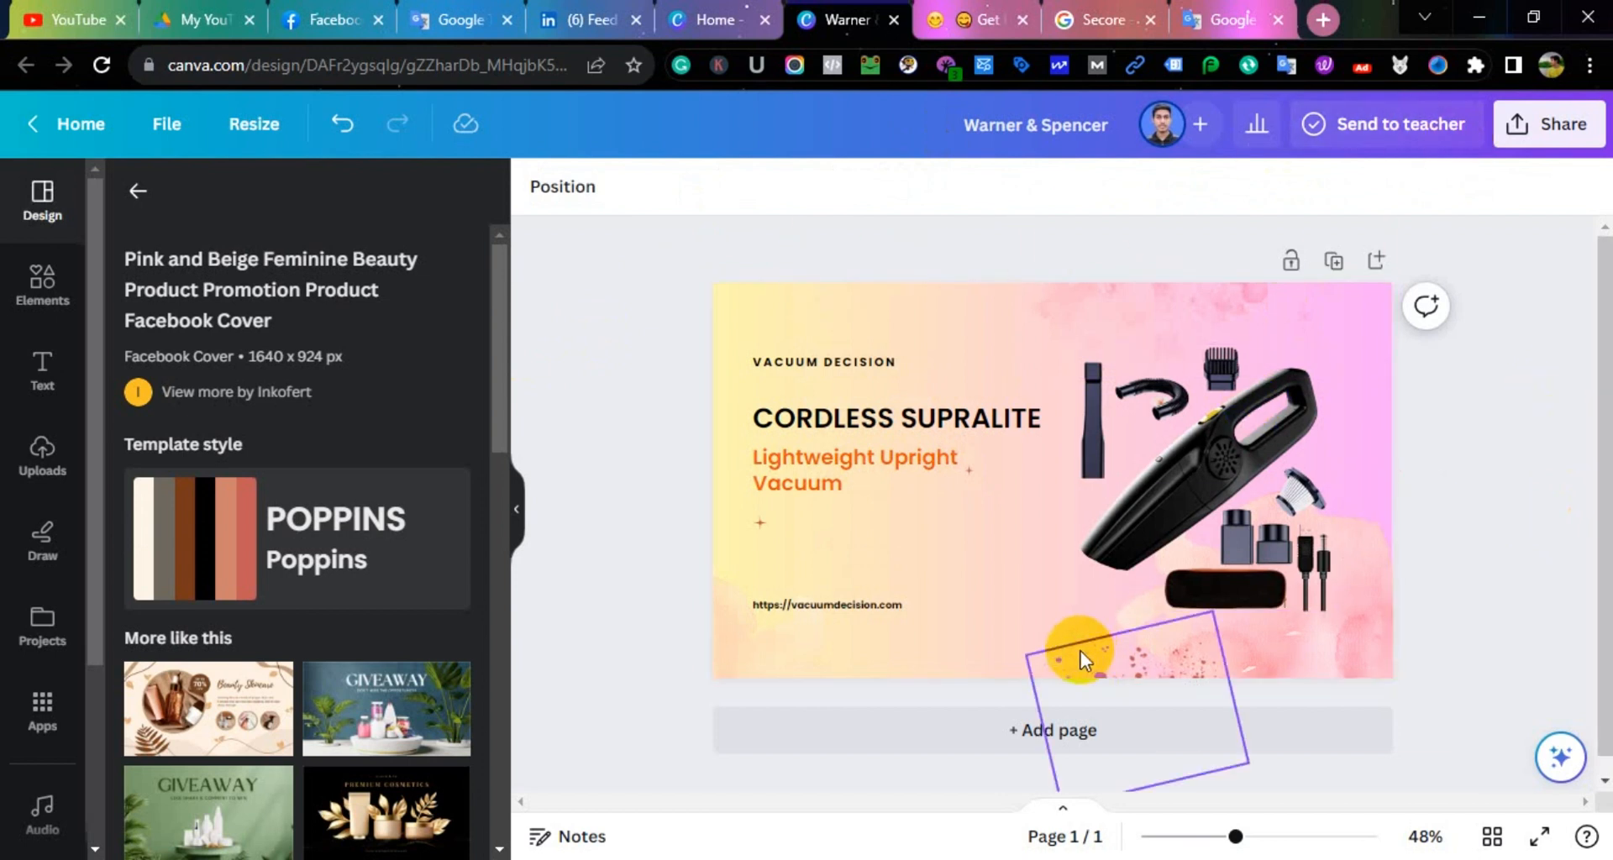
Duplicate the finished banner page and delete the vacuum cleaner photo from the copy
left_click(1006, 736)
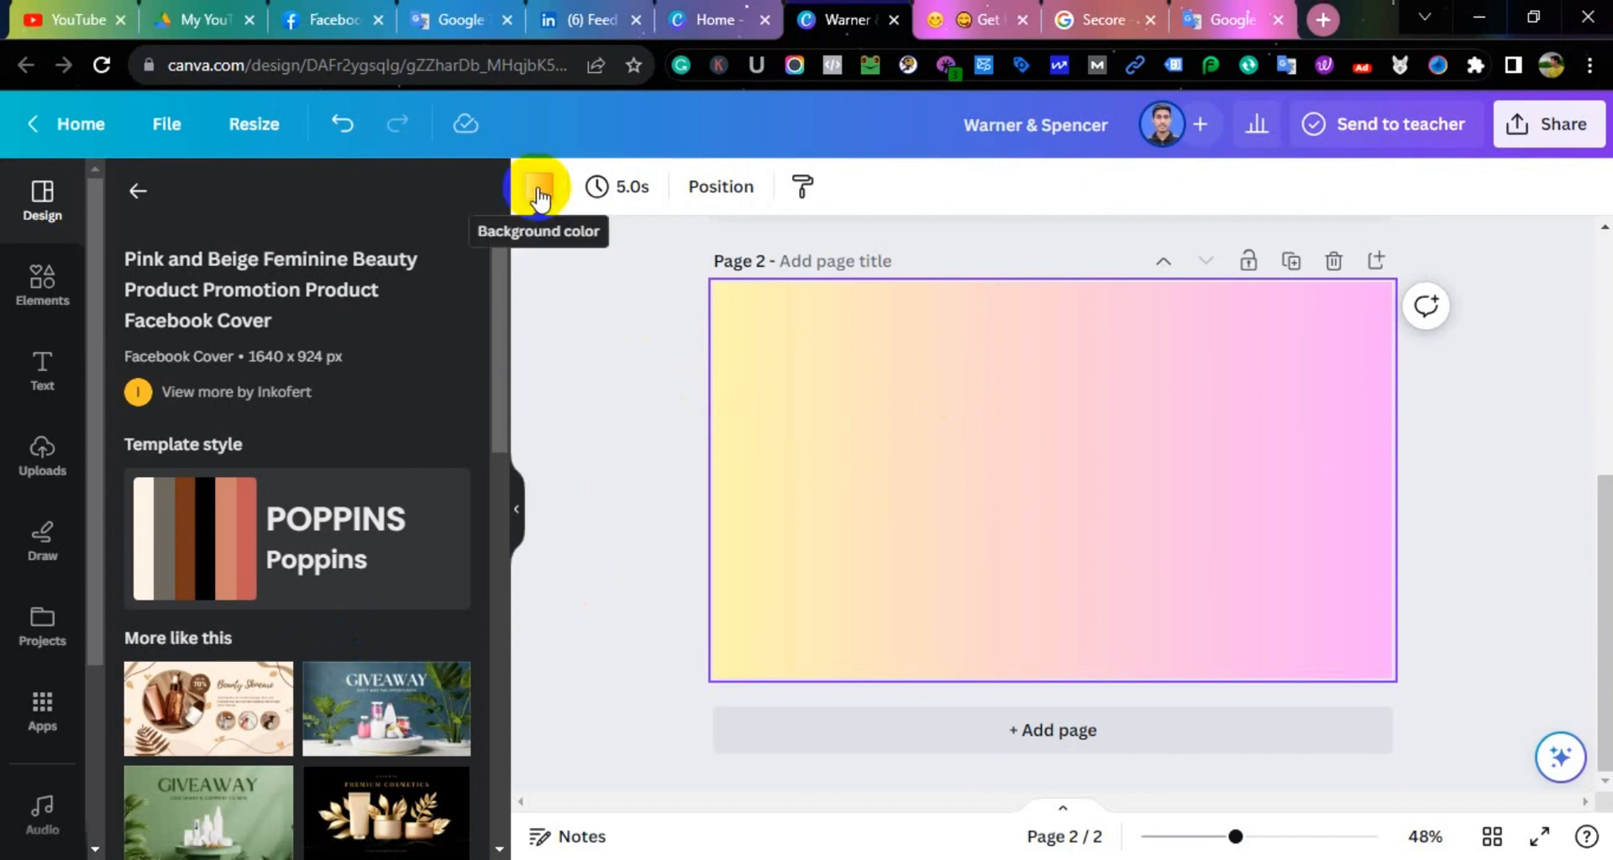
left_click(1334, 262)
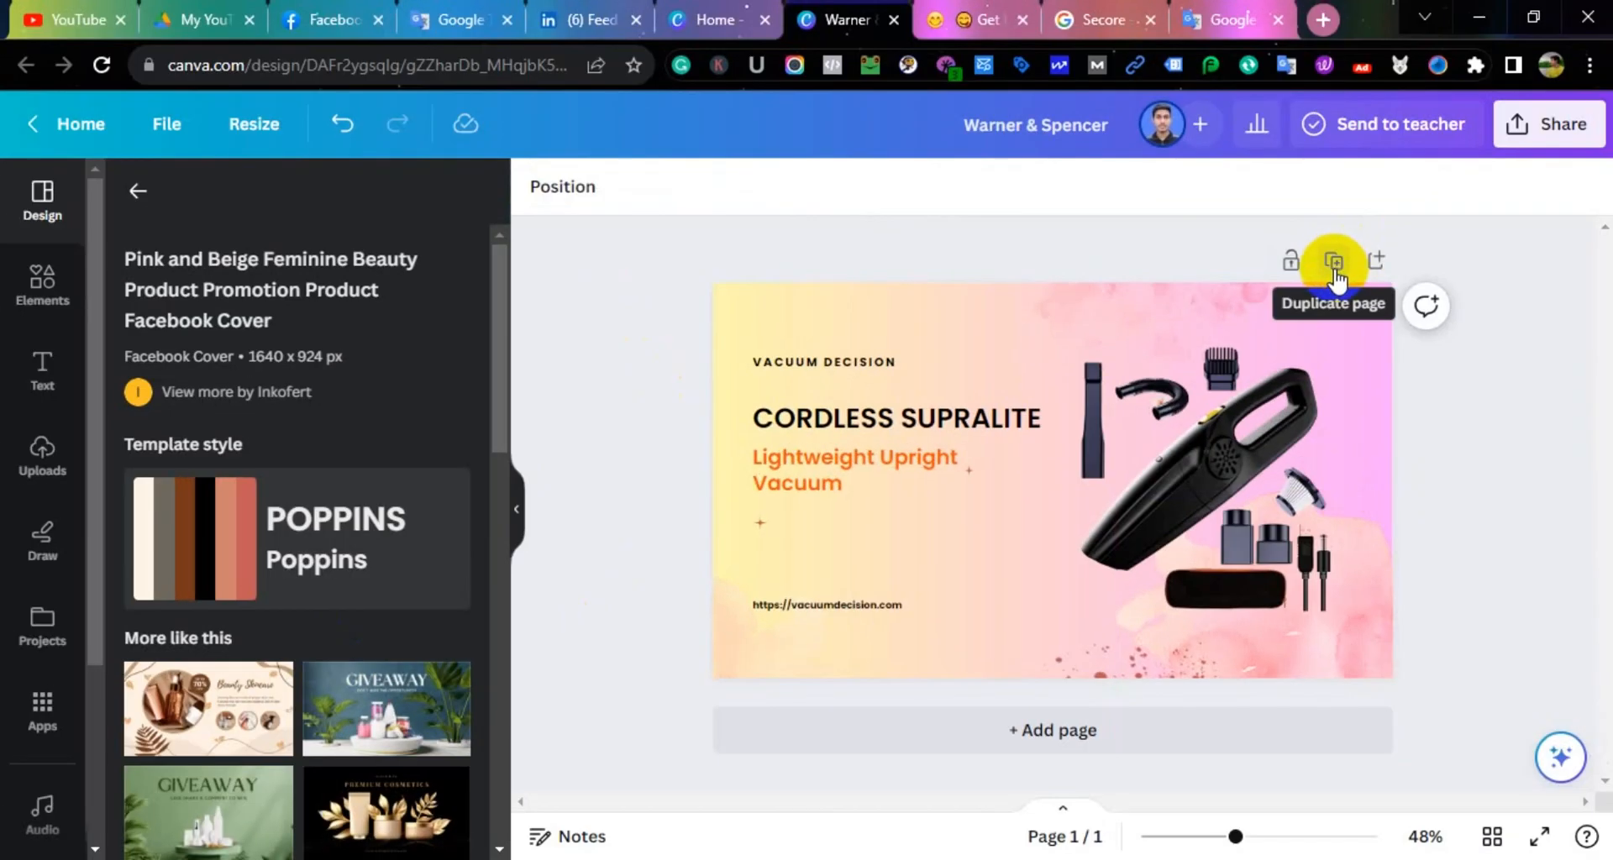
left_click(1333, 261)
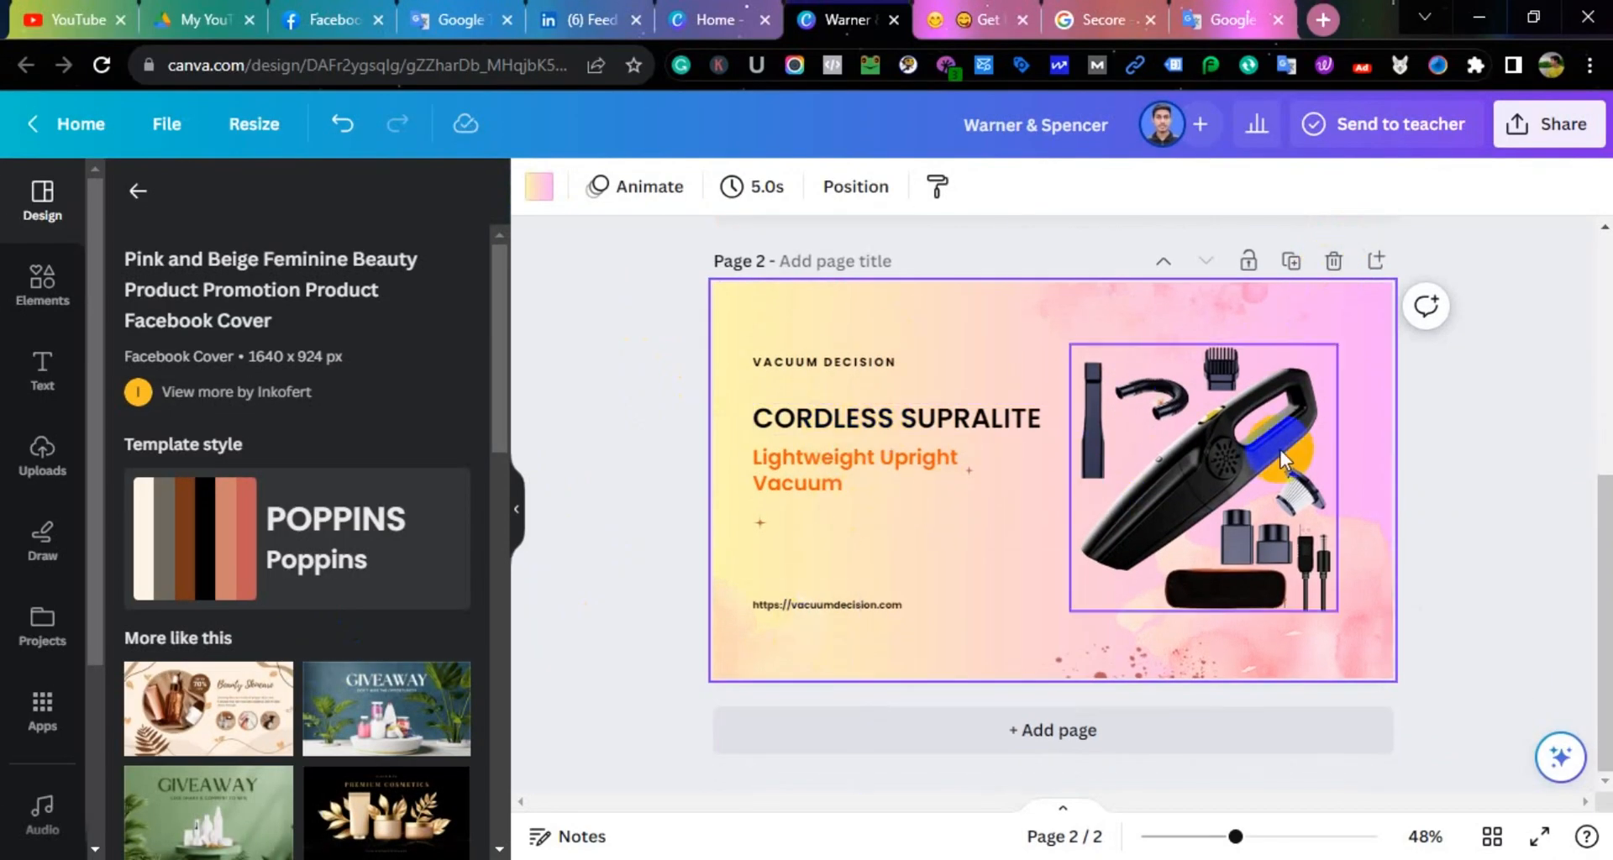
left_click(1220, 460)
key("Delete")
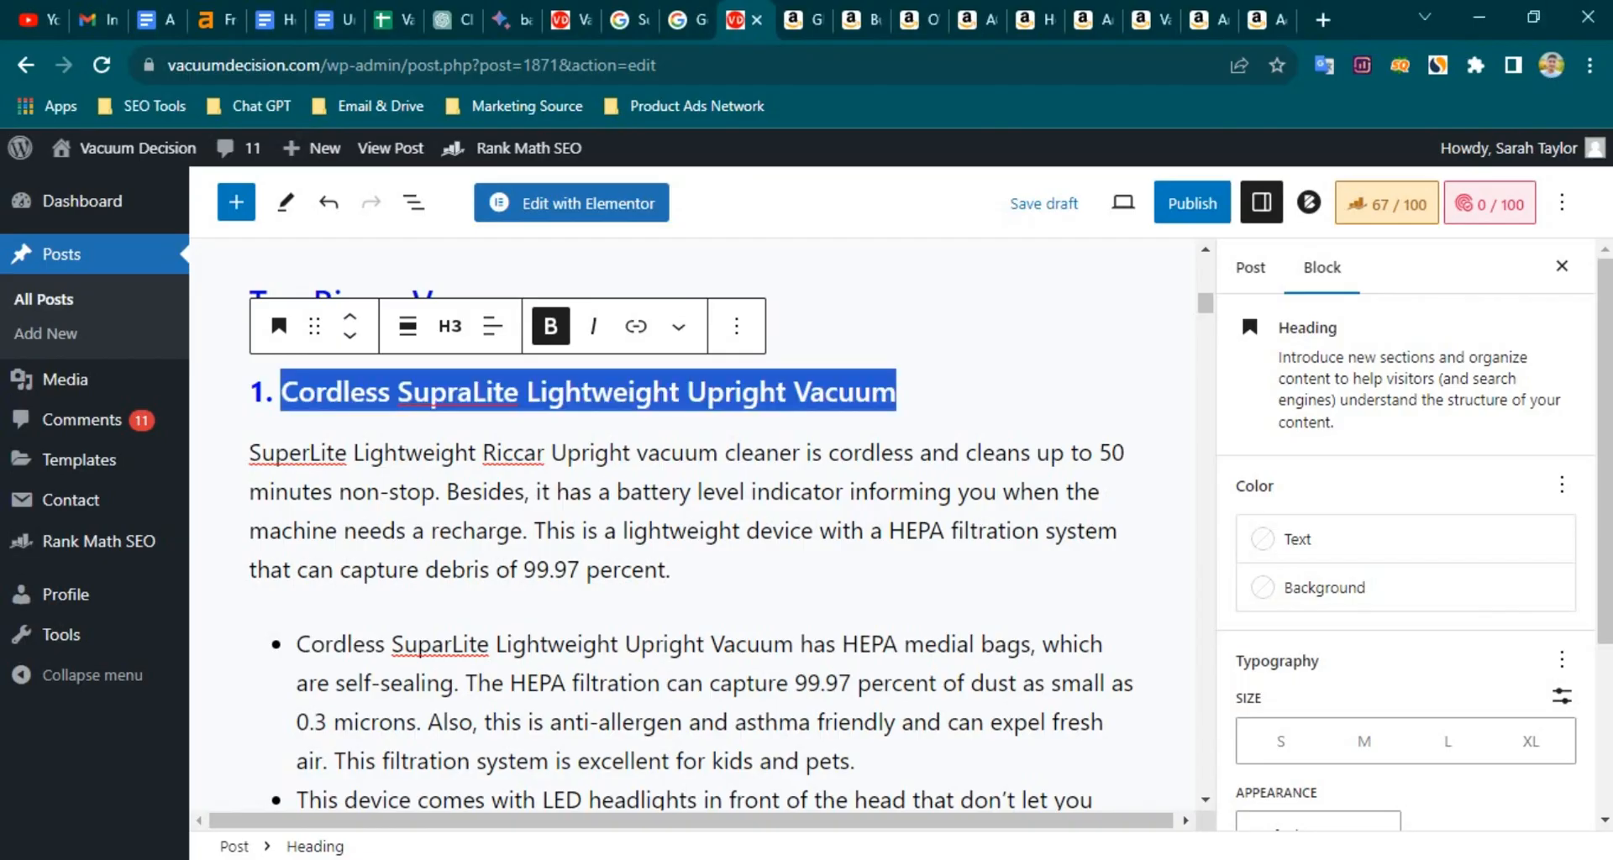
Copy the vacuum-with-bag photo from the Supervacuums Deluxe HEPA Amazon page and place it beside the headline on page 2
left_click(1210, 18)
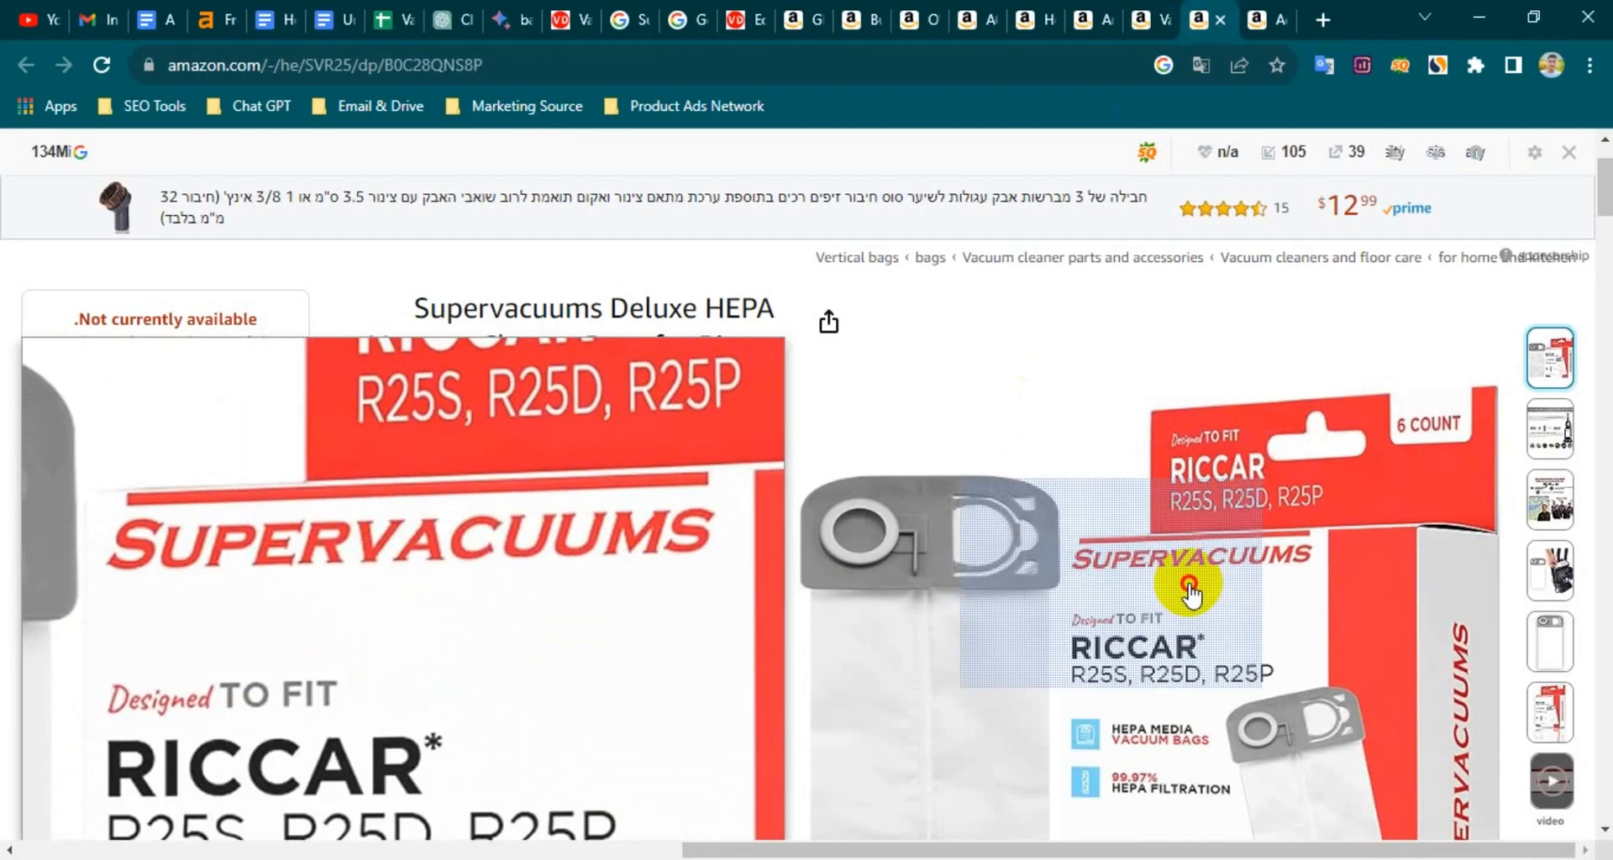
left_click(1188, 577)
left_click(199, 534)
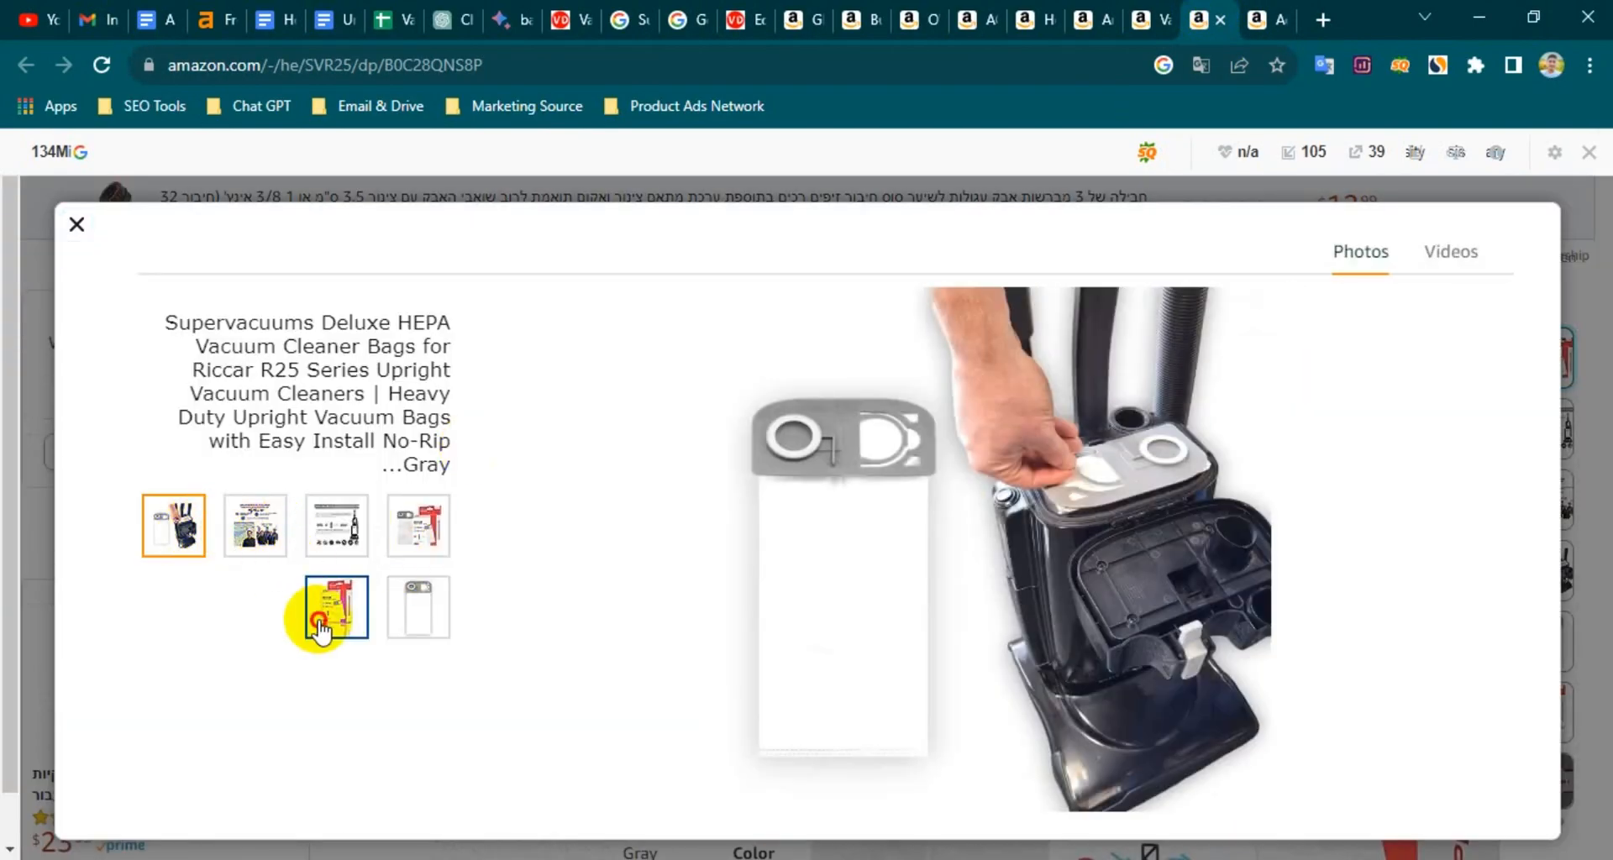
left_click(319, 624)
left_click(171, 526)
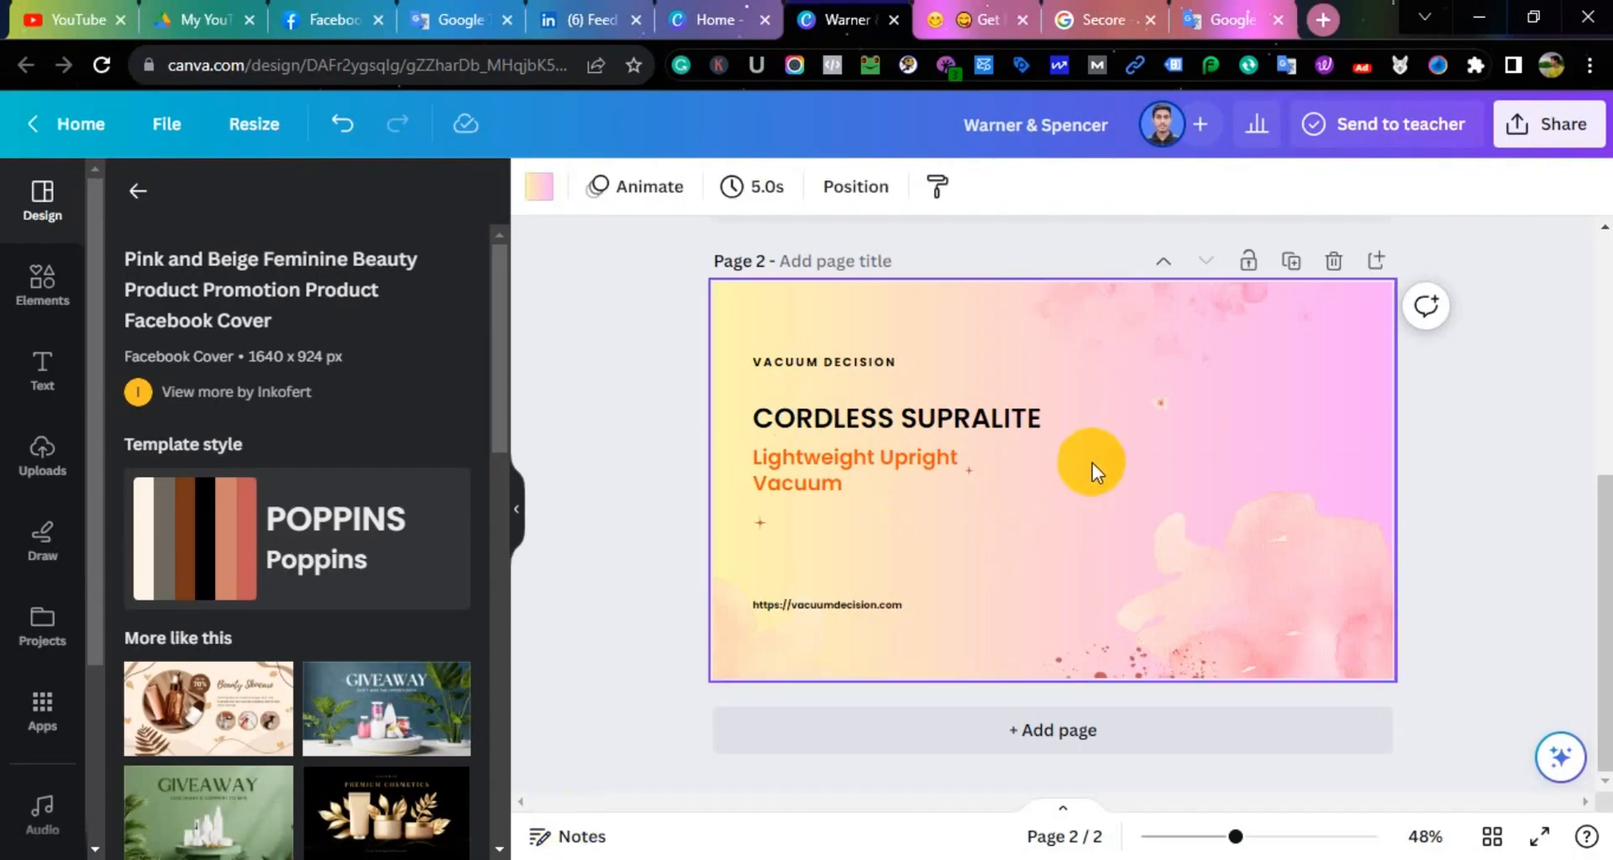
right_click(1092, 462)
left_click(1032, 527)
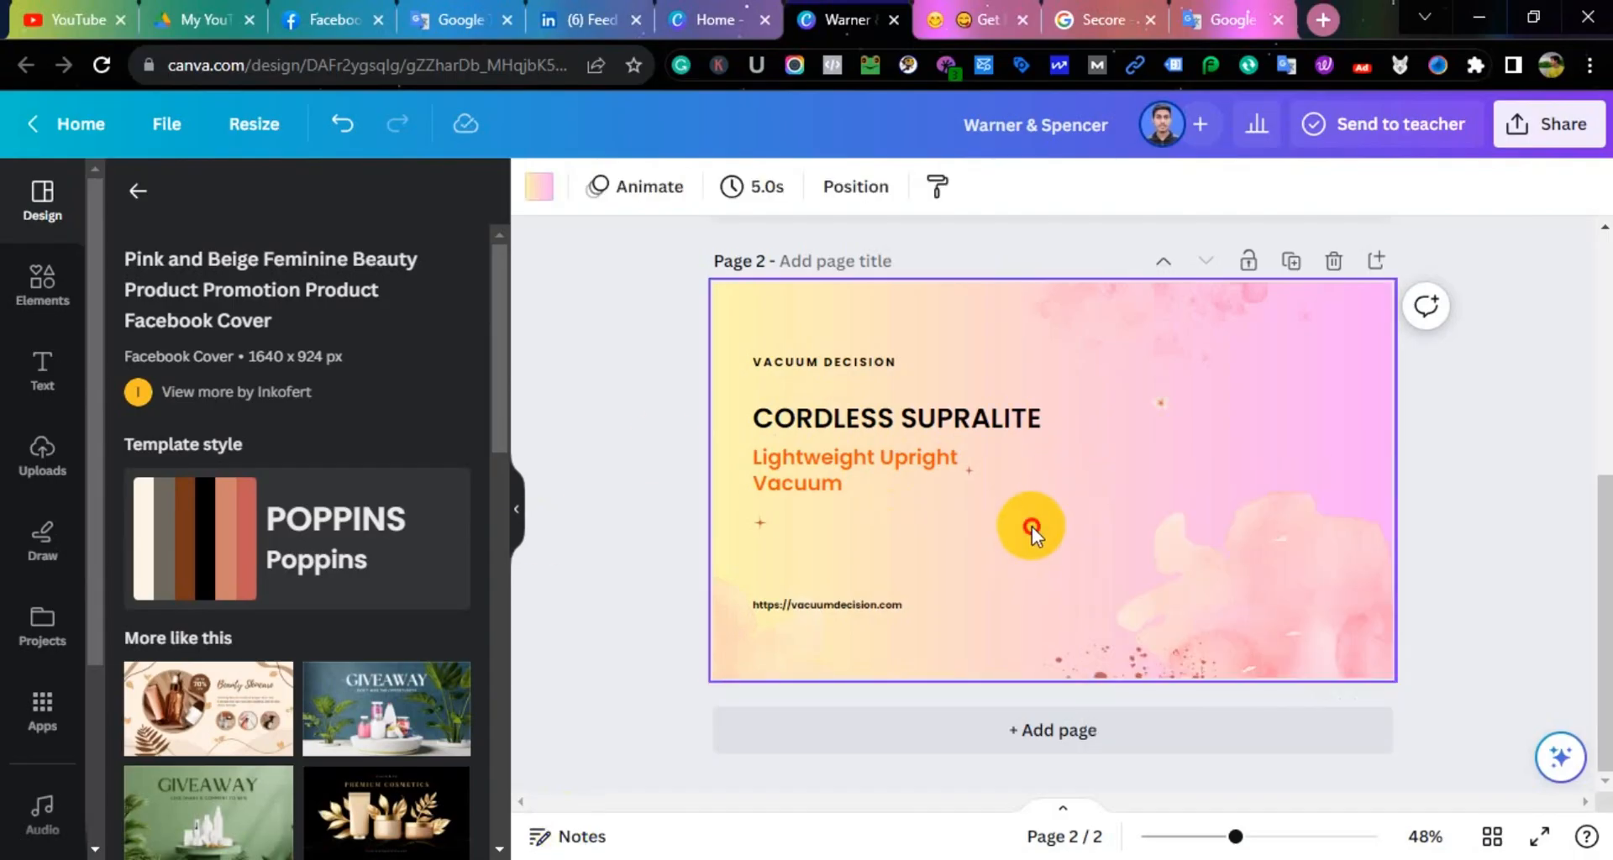
key("ctrl+v")
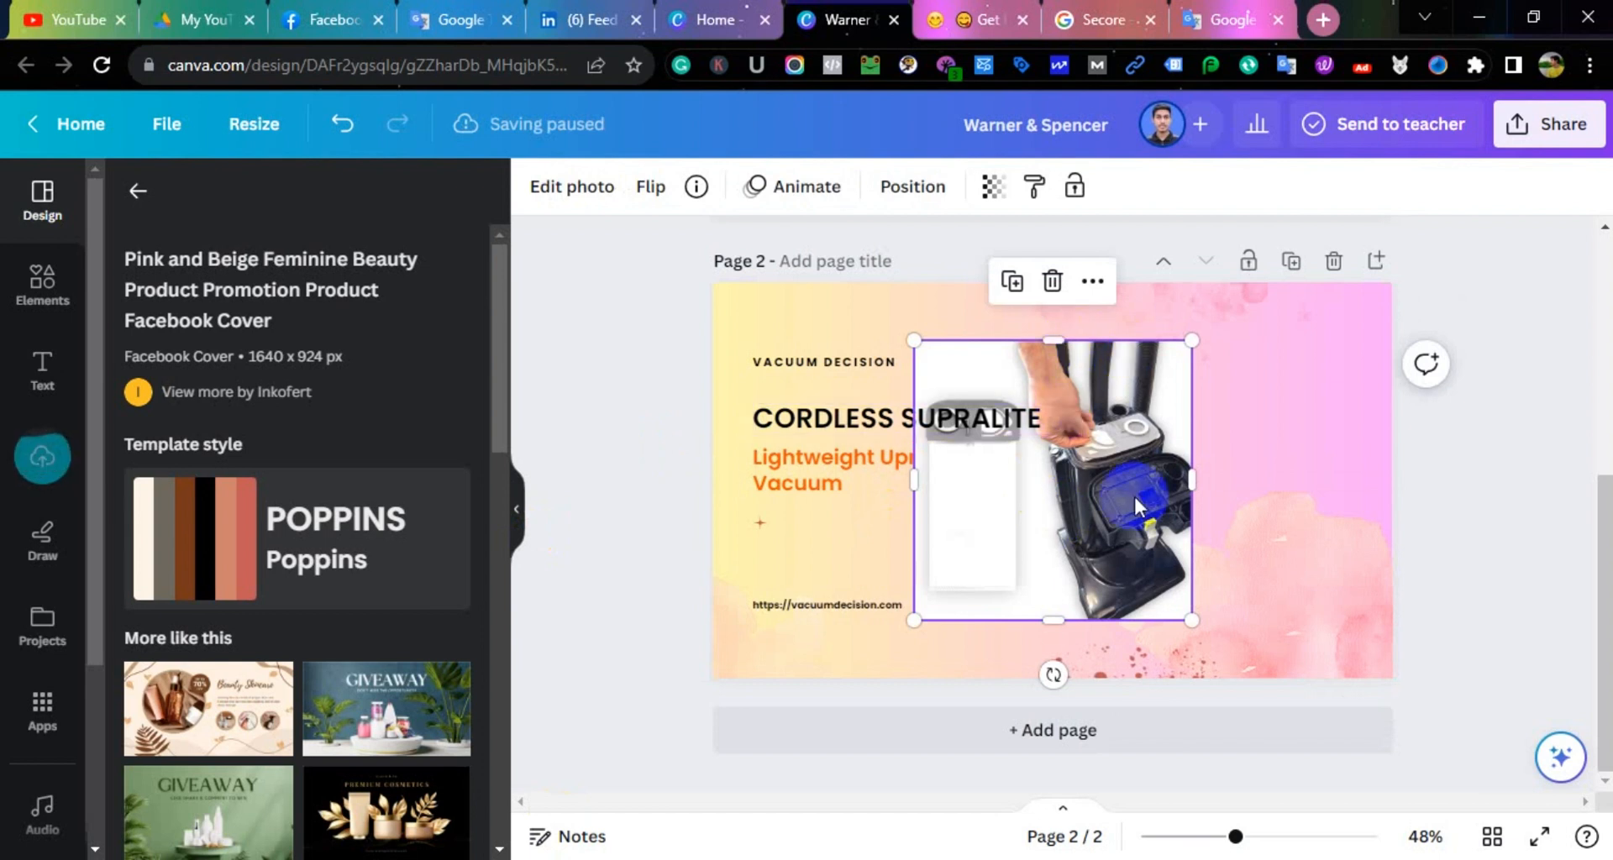
left_click_drag(1127, 479, 1195, 479)
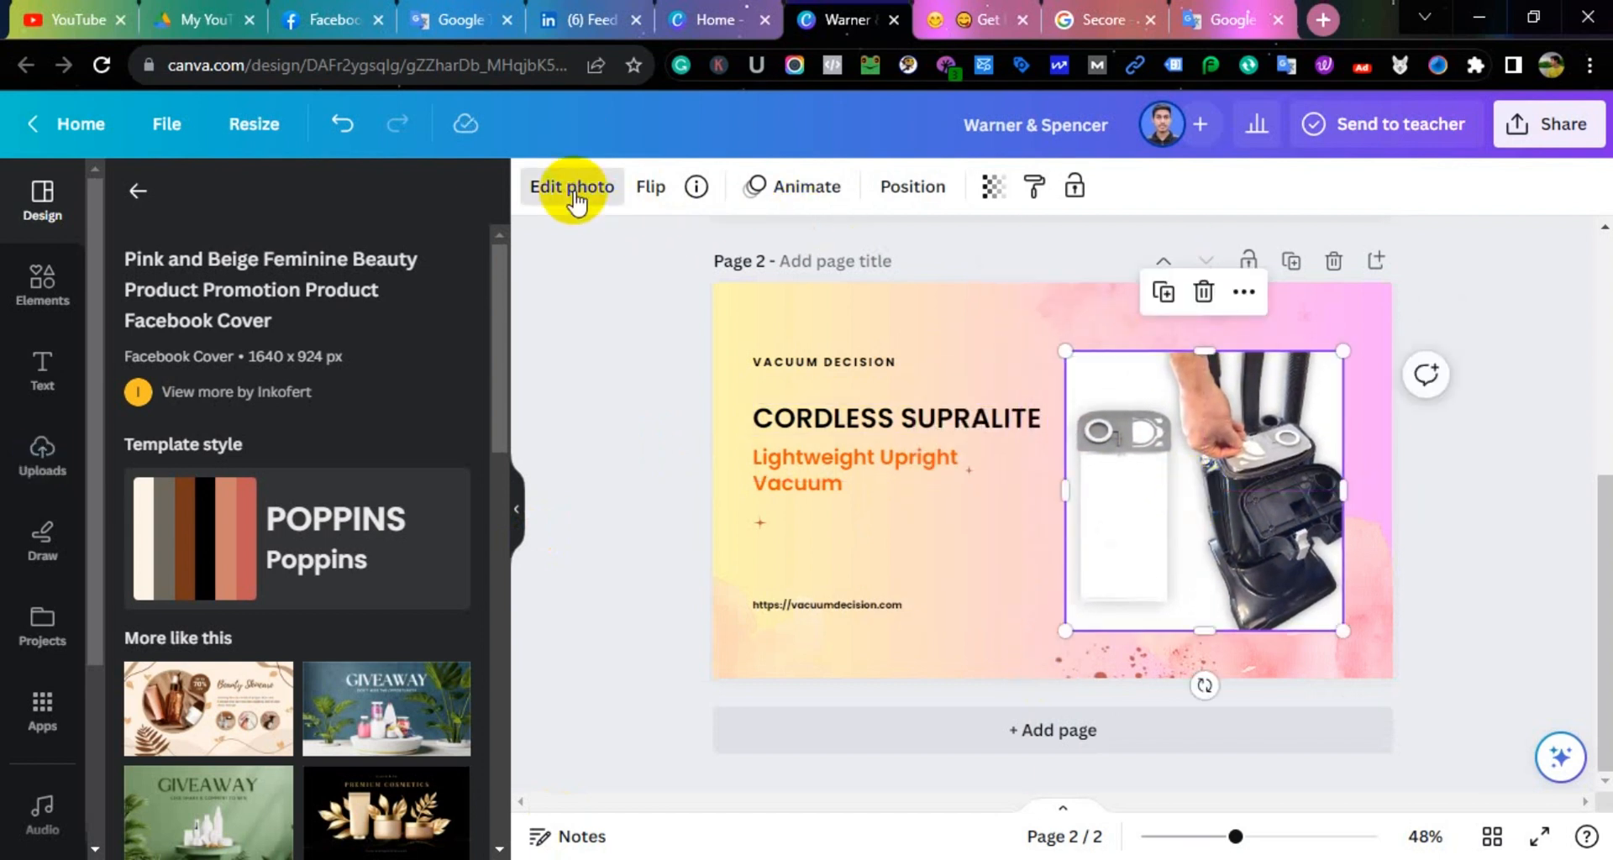
Remove the white background from the page 2 product photo with BG Remover
left_click(574, 200)
left_click(171, 380)
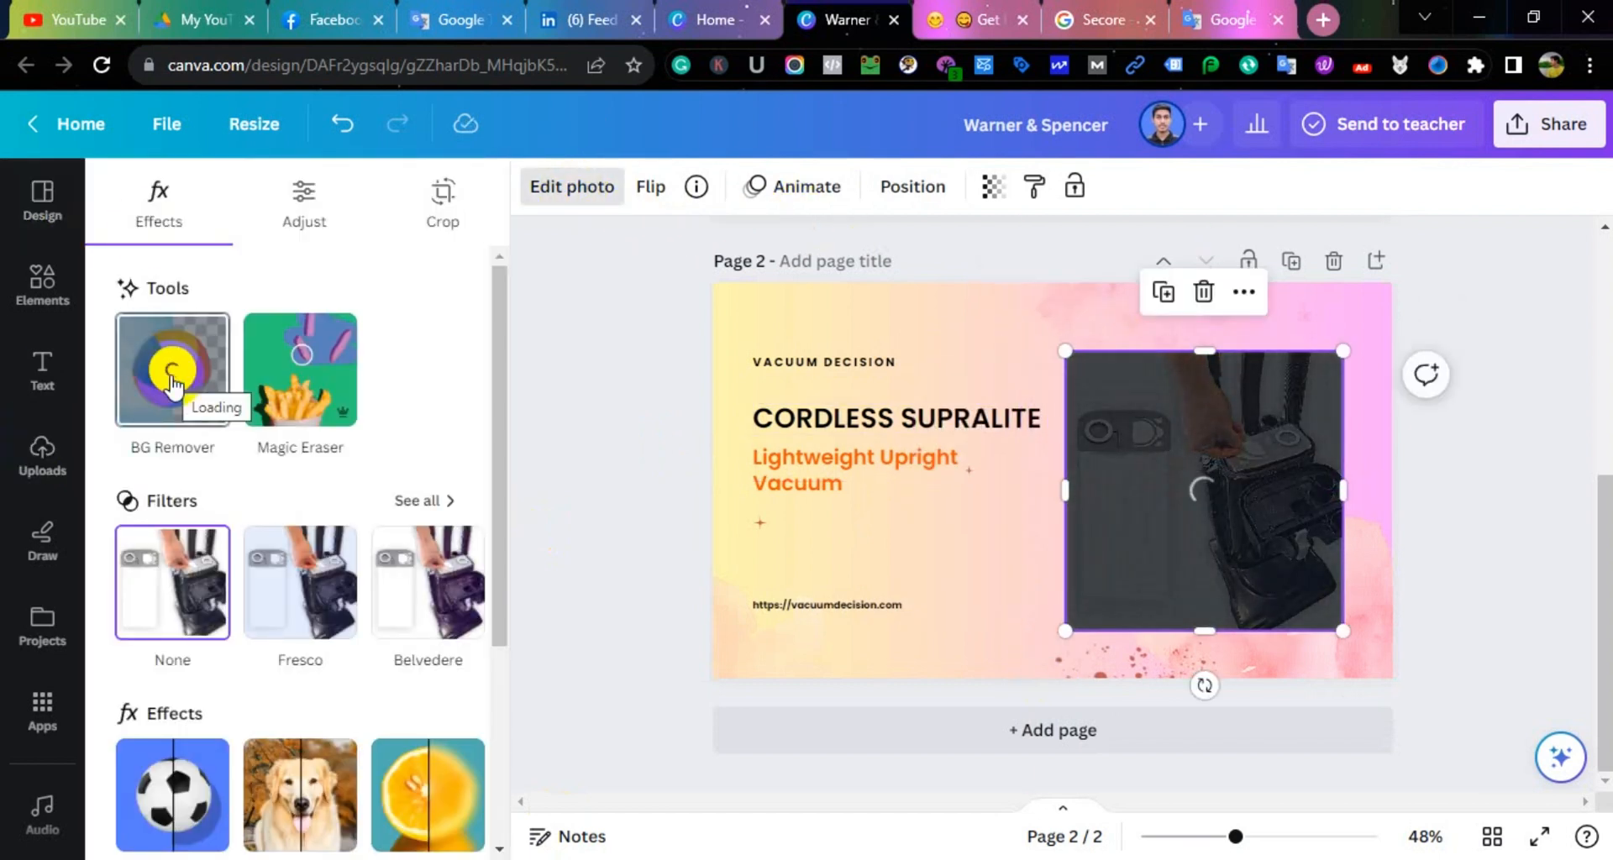
left_click(772, 310)
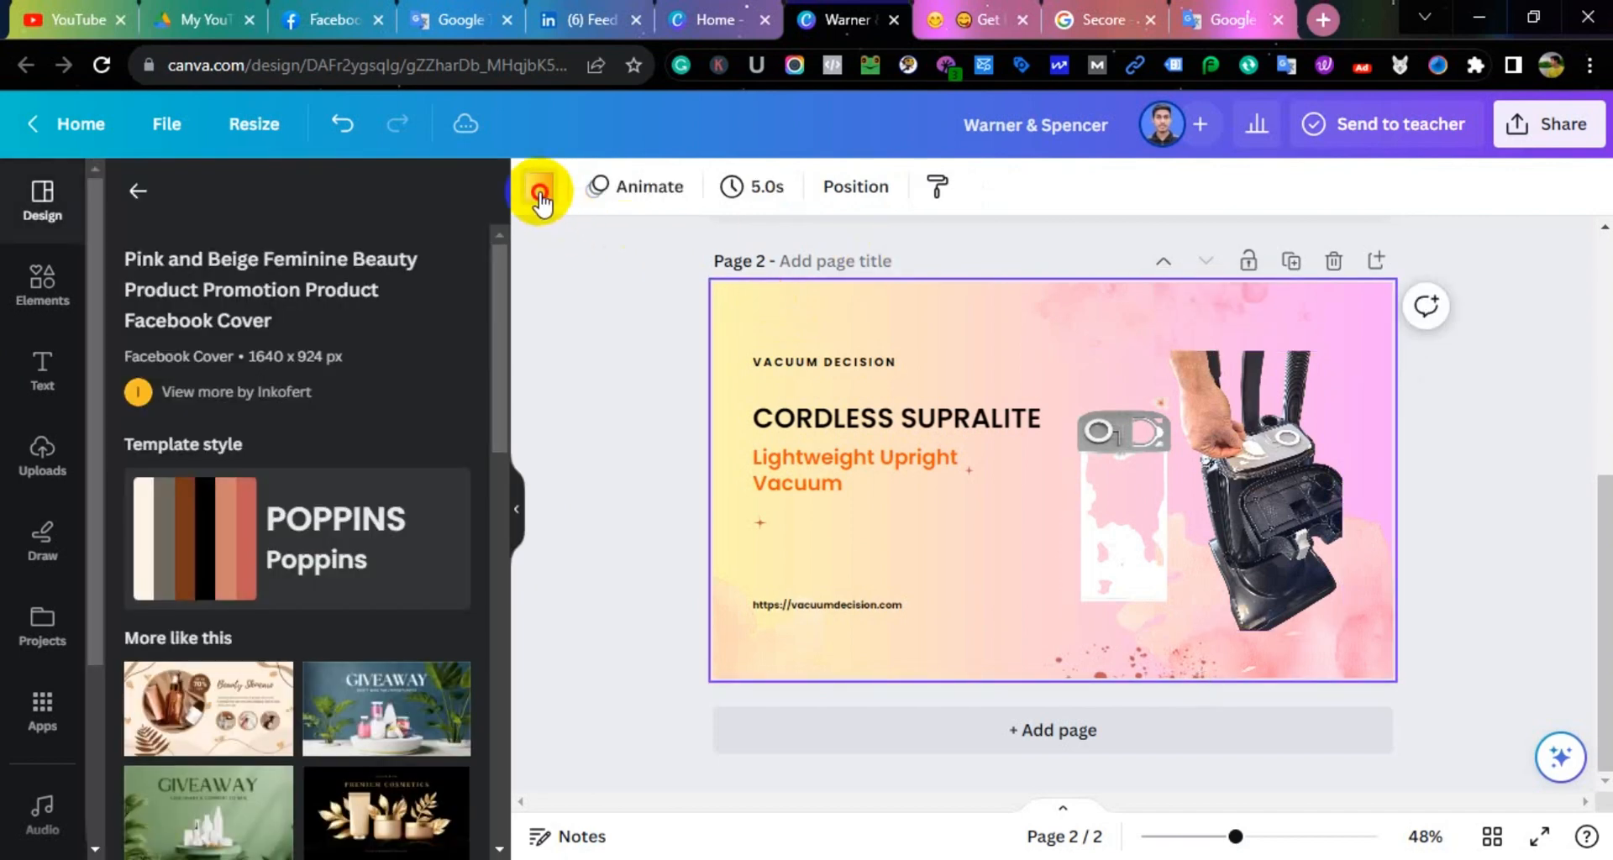
Set the page 2 background to solid white
left_click(539, 189)
scroll(230, 558, "down", 5)
left_click(455, 319)
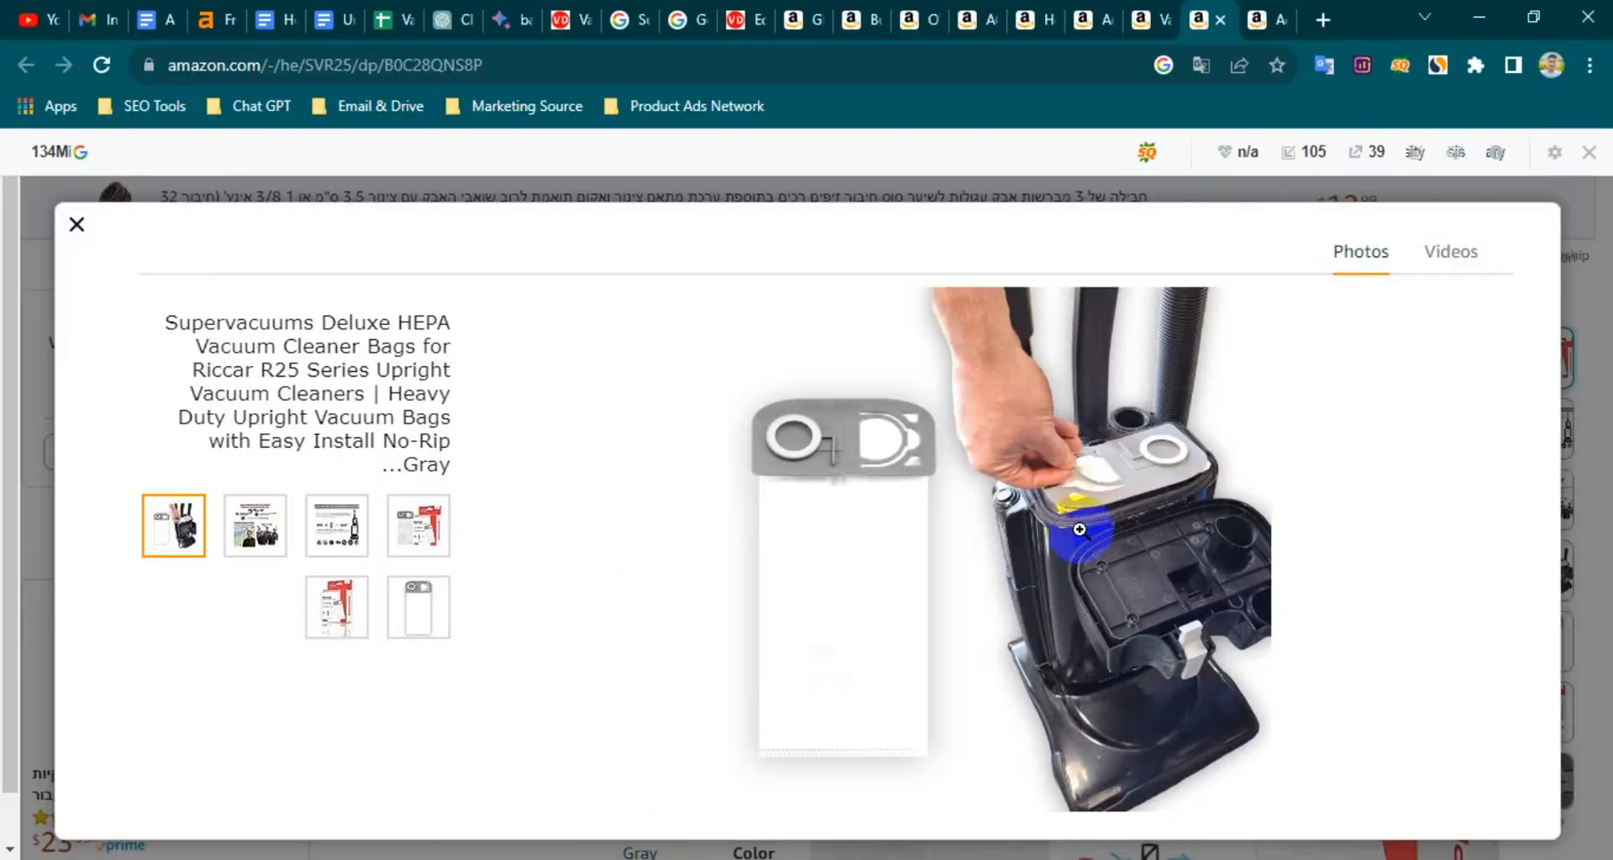
Find and copy the bag-only photo in the Supervacuums Deluxe HEPA gallery on Amazon
left_click(248, 533)
left_click(337, 618)
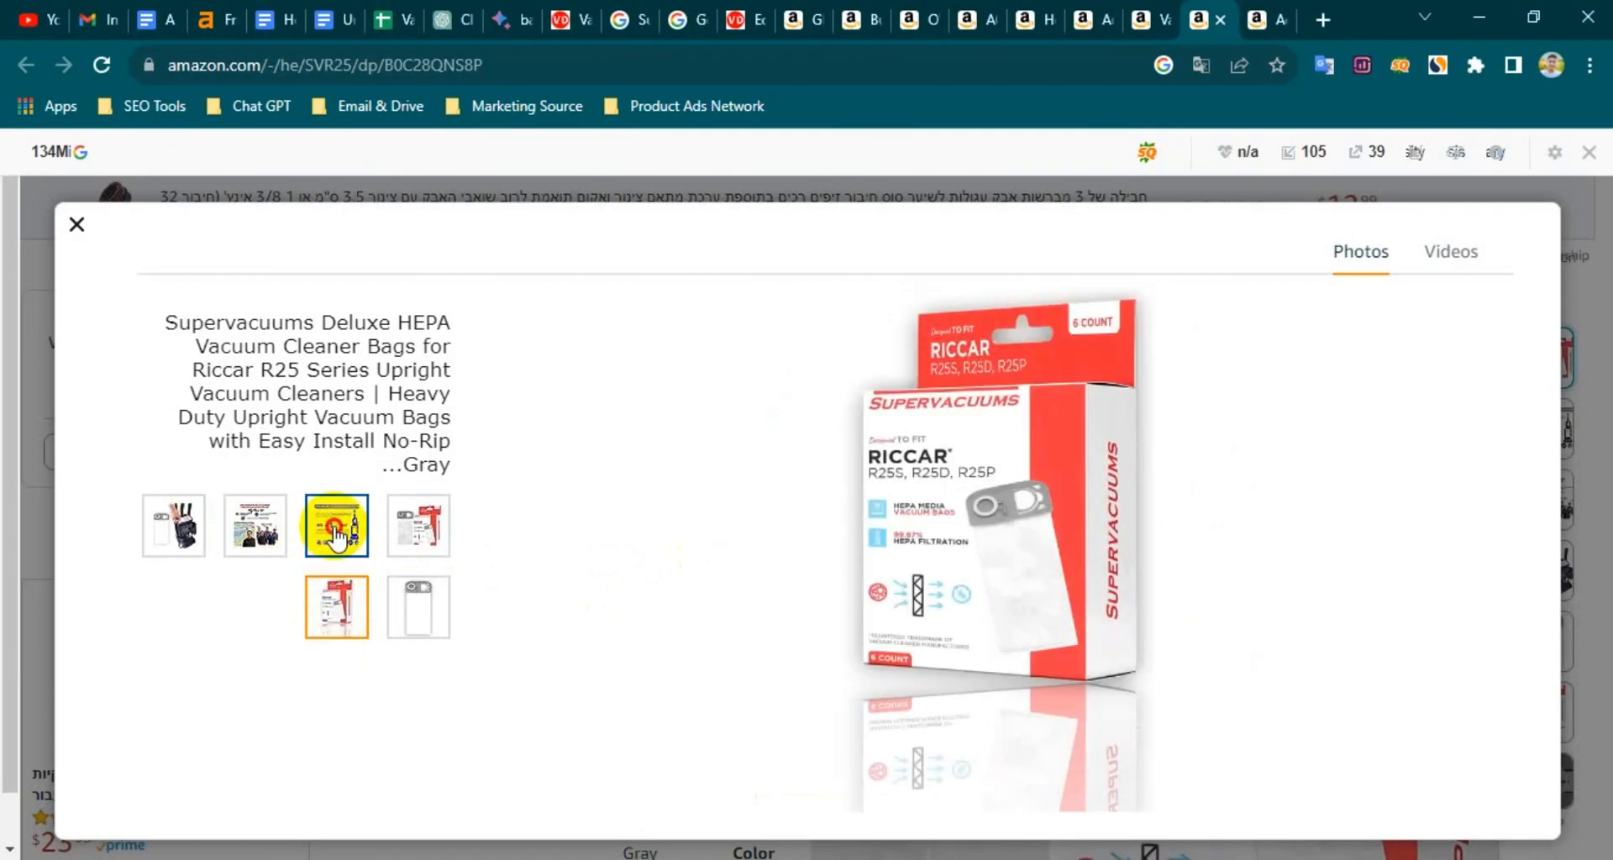
left_click(337, 531)
left_click(422, 526)
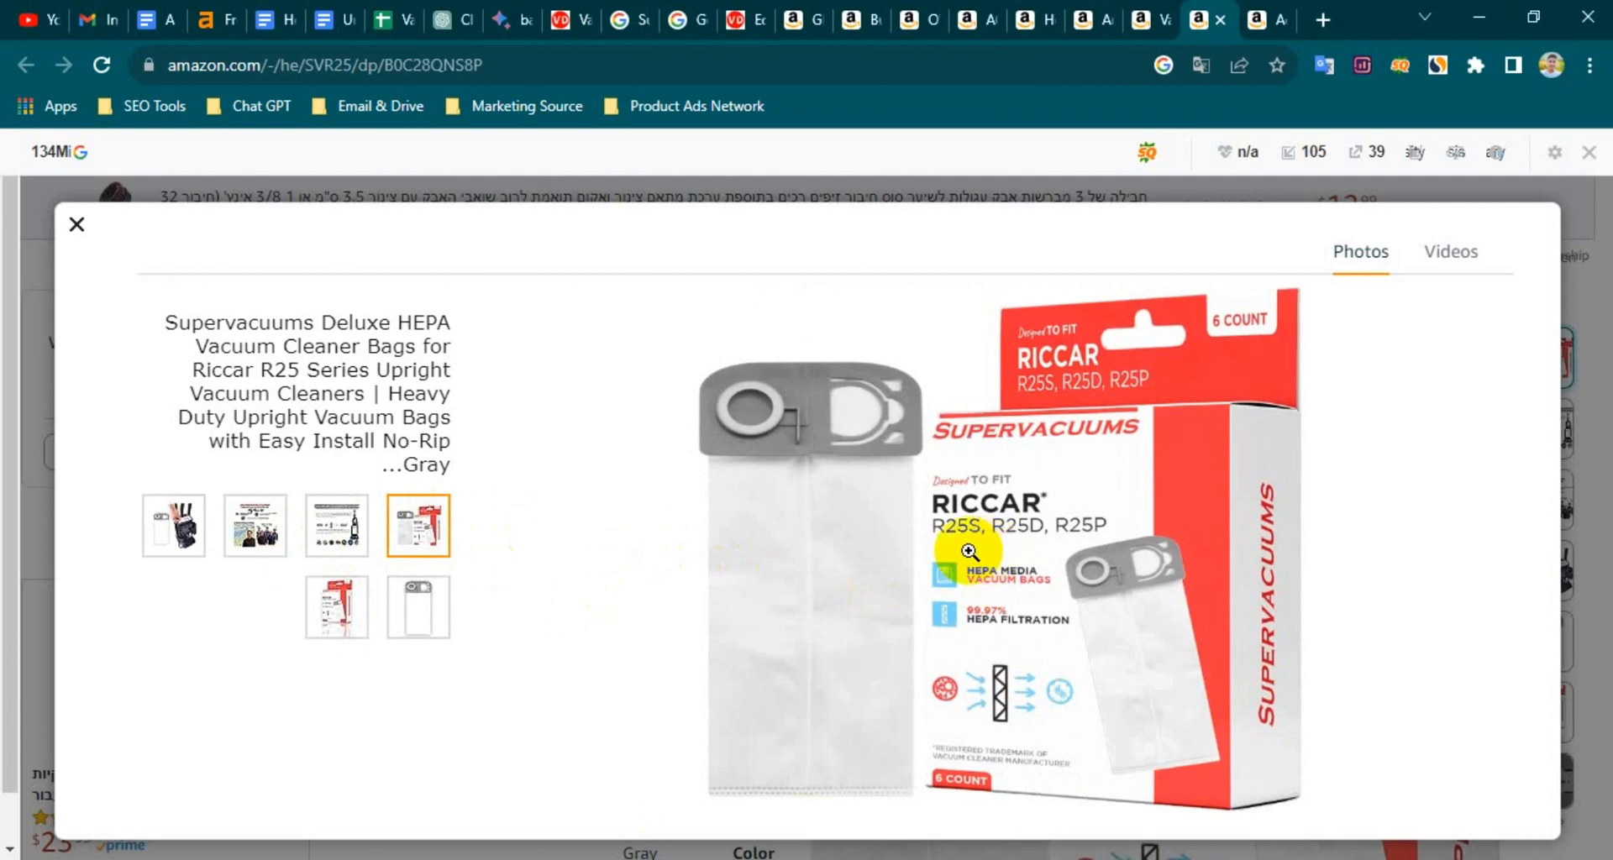
left_click(419, 612)
right_click(989, 491)
left_click(1056, 572)
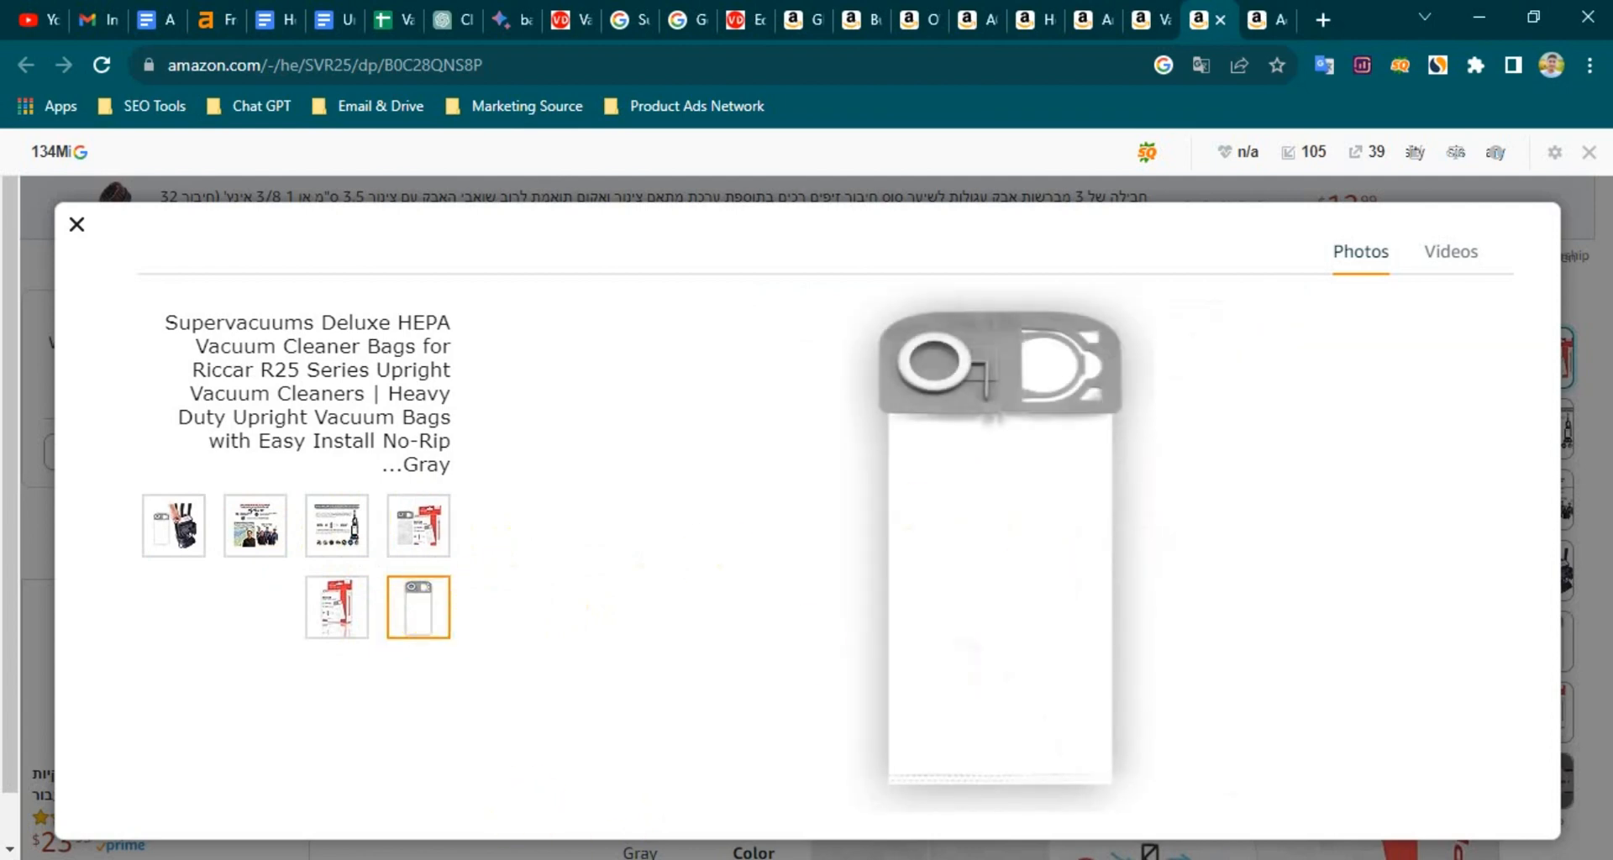
Switch to the Canva design and shift the page 2 product photo slightly to the right
mouse_move(600, 857)
left_click(600, 790)
mouse_move(1151, 502)
left_mouse_down()
mouse_move(1163, 475)
mouse_move(1168, 505)
left_mouse_up()
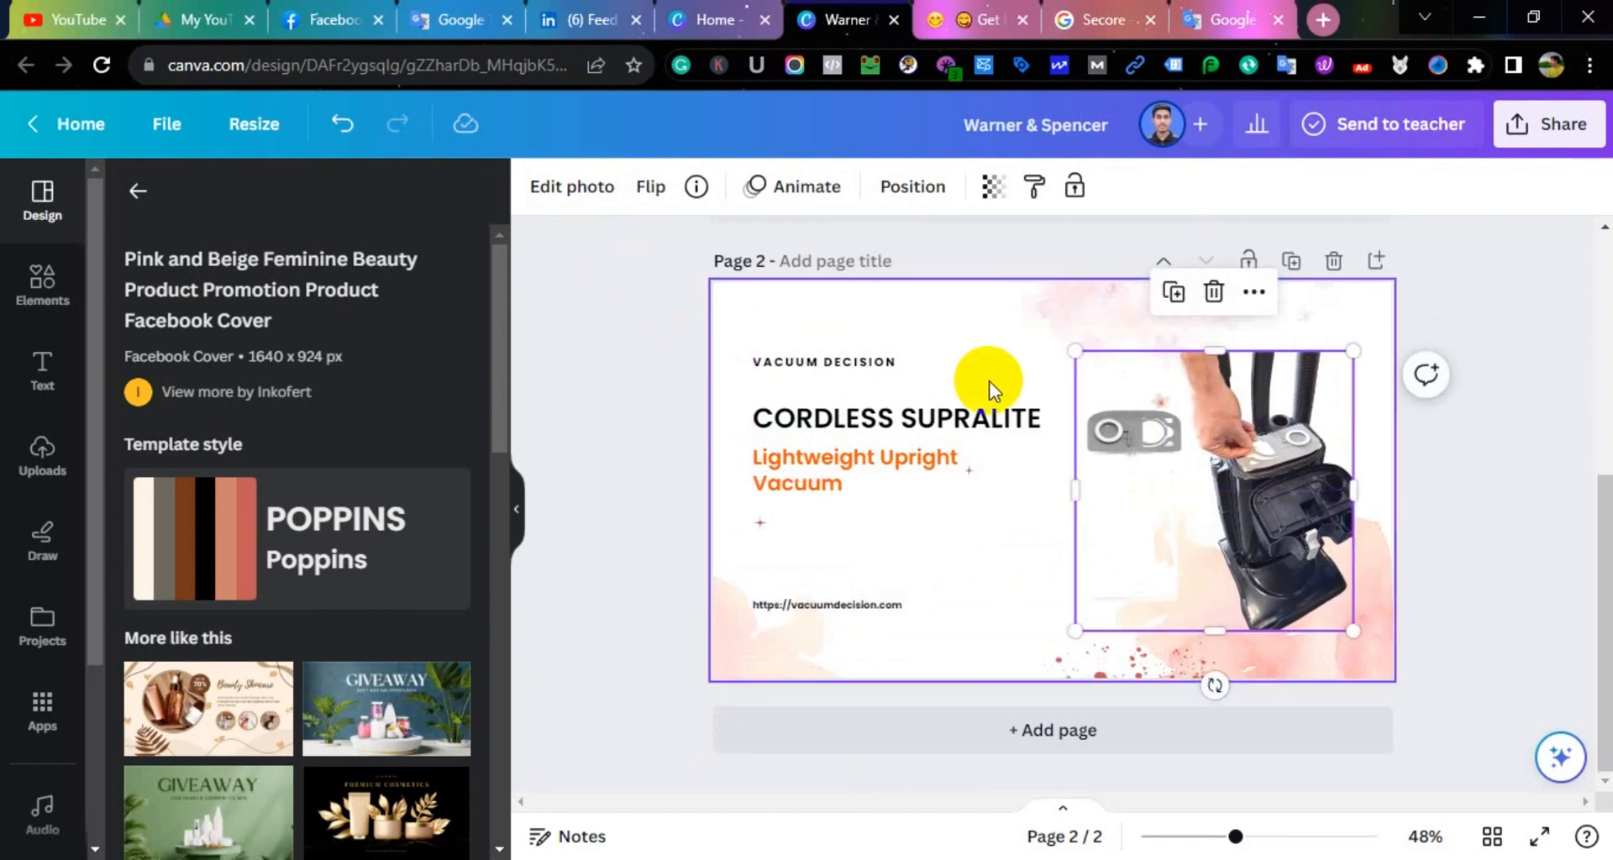
Set the page 2 background to the pastel green-to-blue gradient
left_click(986, 378)
left_click(539, 186)
scroll(341, 531, "down", 3)
left_click(339, 523)
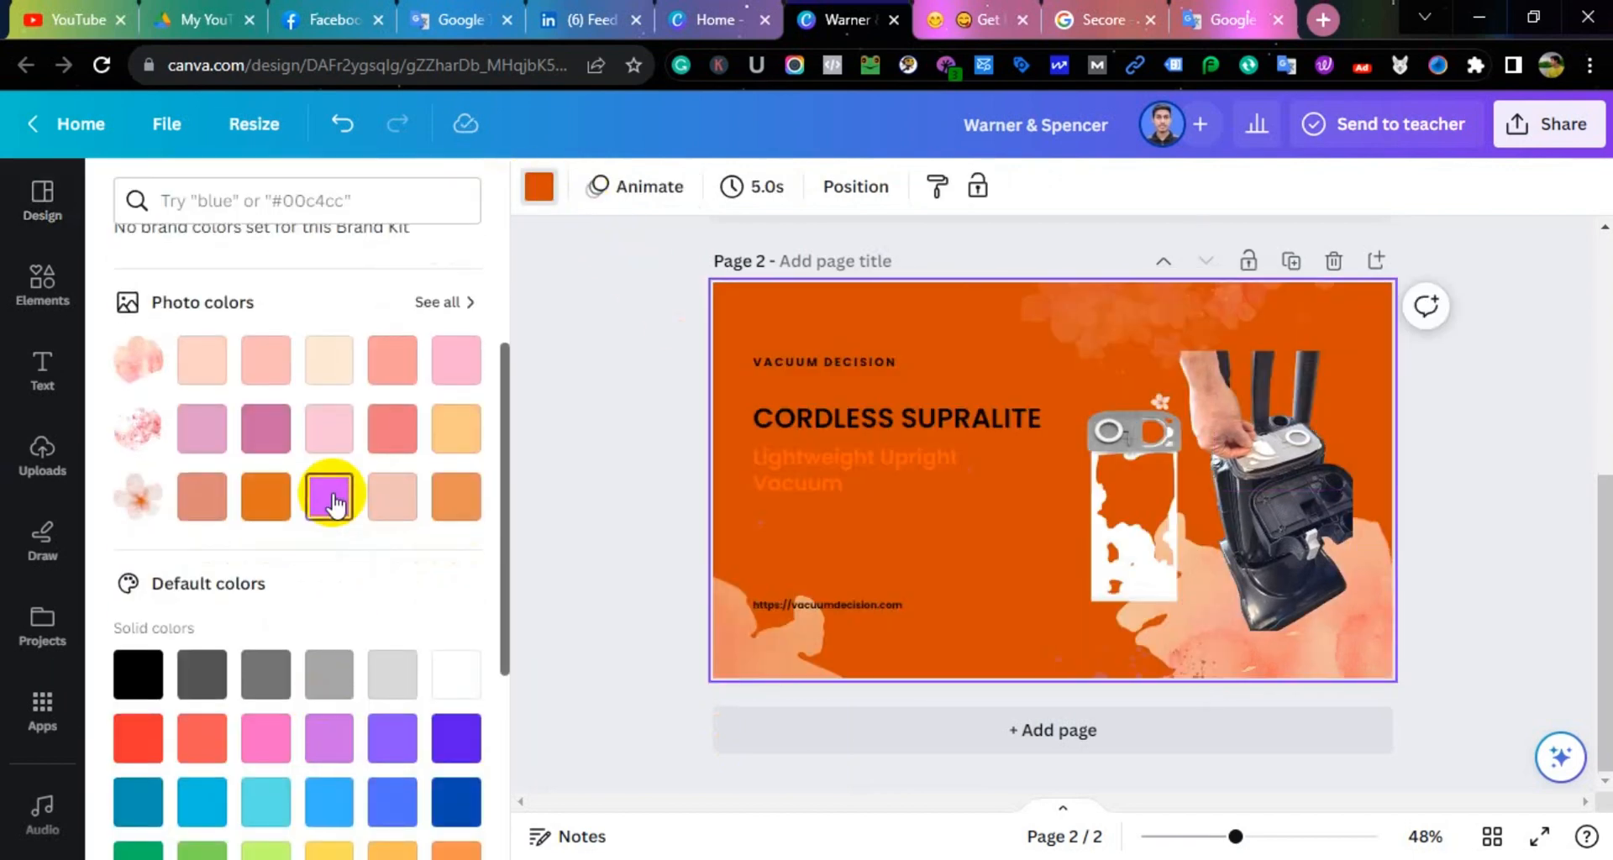
scroll(335, 508, "down", 2)
left_click(394, 572)
scroll(370, 618, "down", 3)
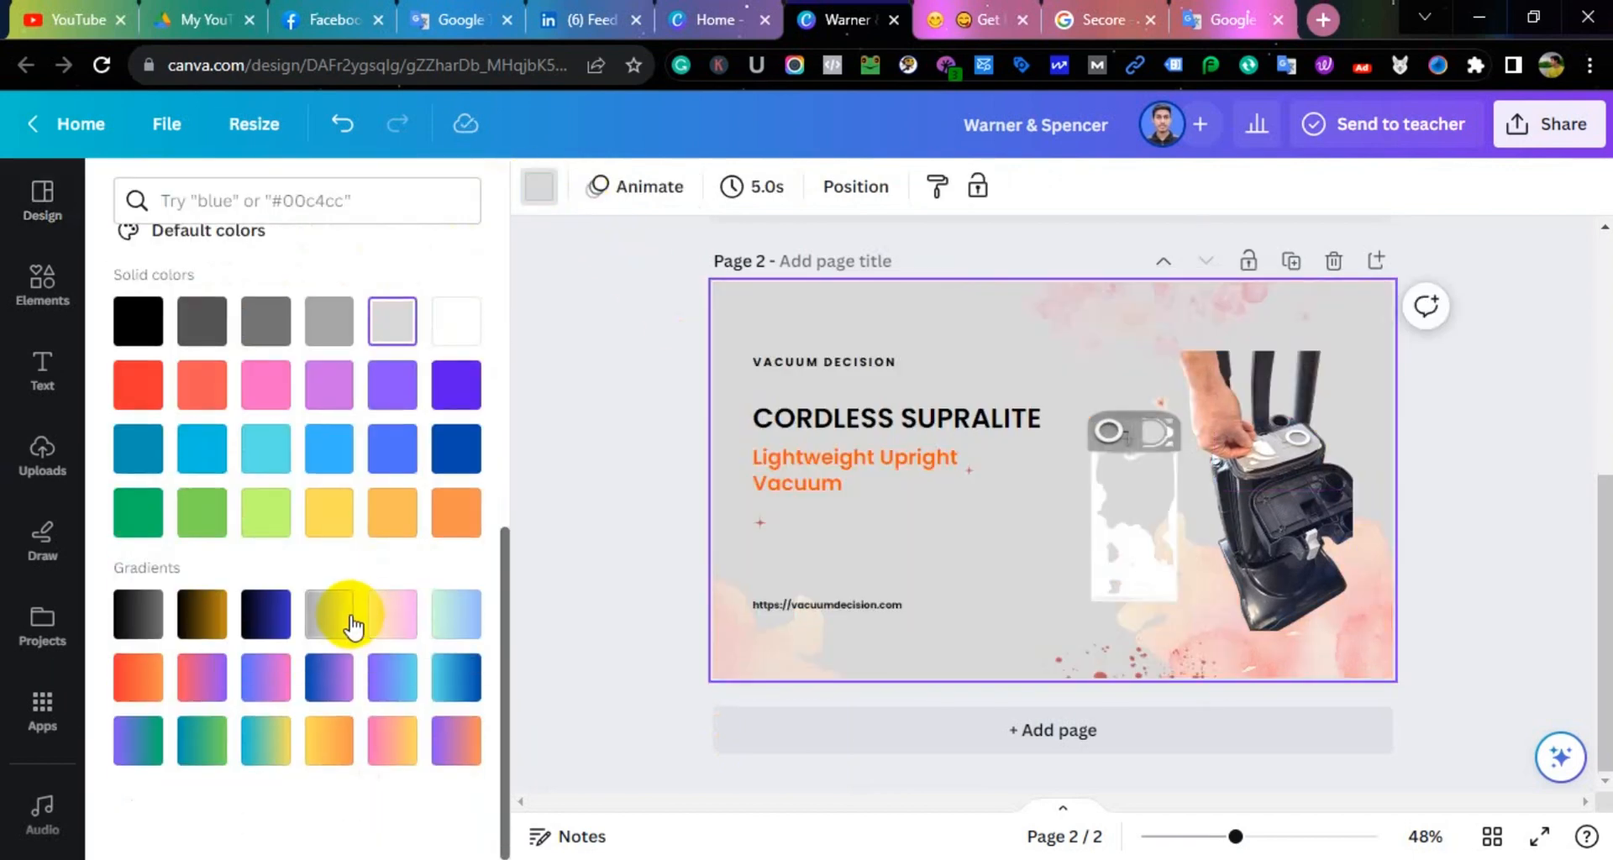
left_click(348, 623)
left_click(444, 612)
scroll(441, 615, "up", 5)
scroll(442, 615, "down", 5)
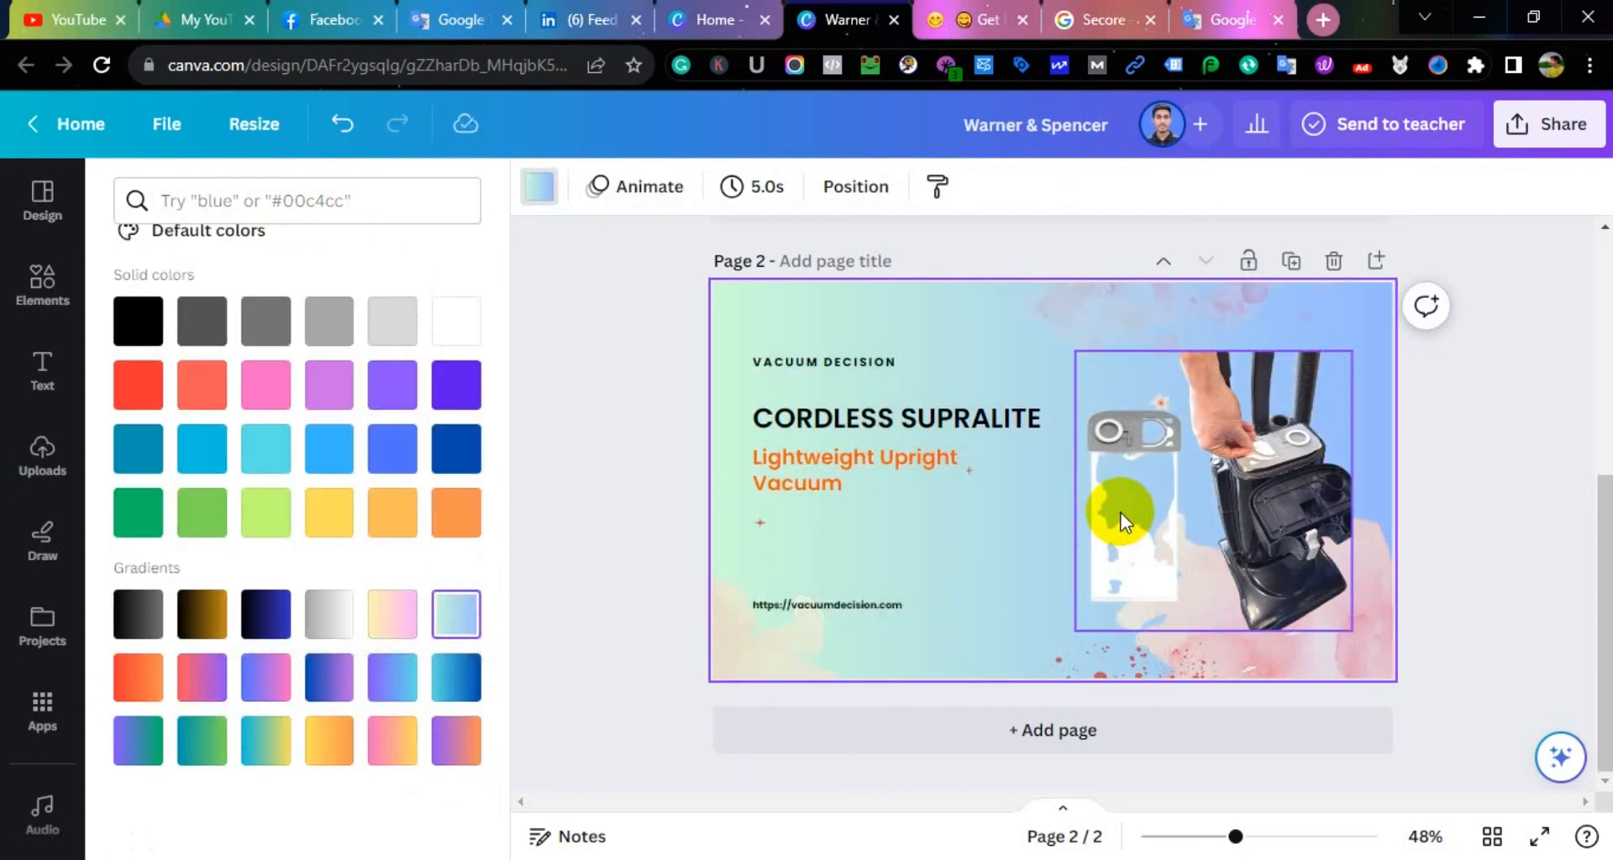
Paste the bag photo on page 2, shrink it and fit it over the patchy bag beside the vacuum
left_click(1001, 524)
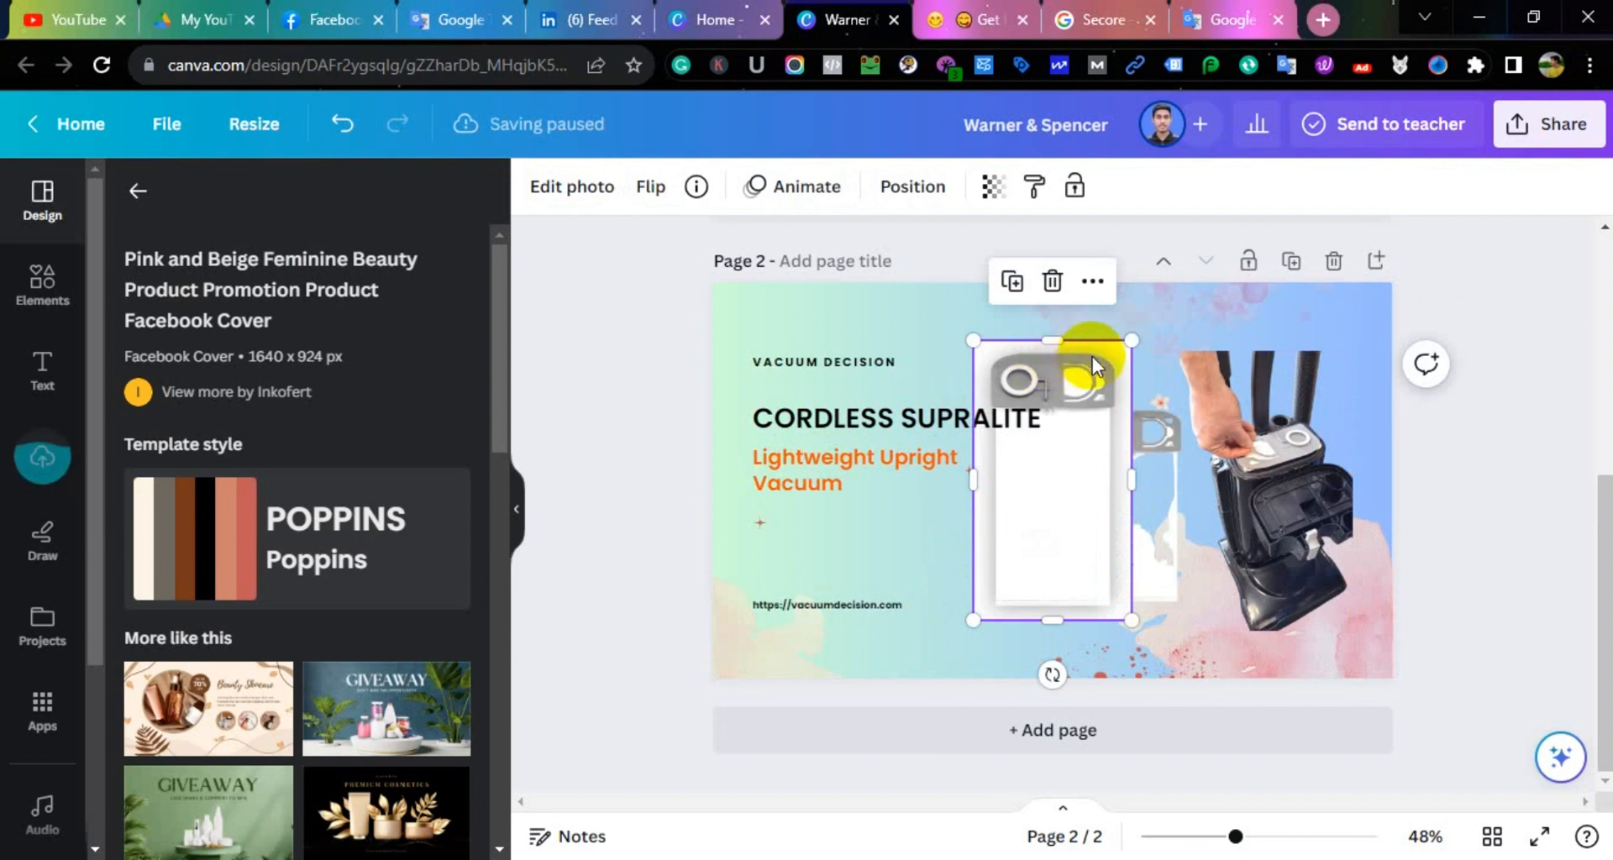
left_click_drag(1017, 414, 1105, 533)
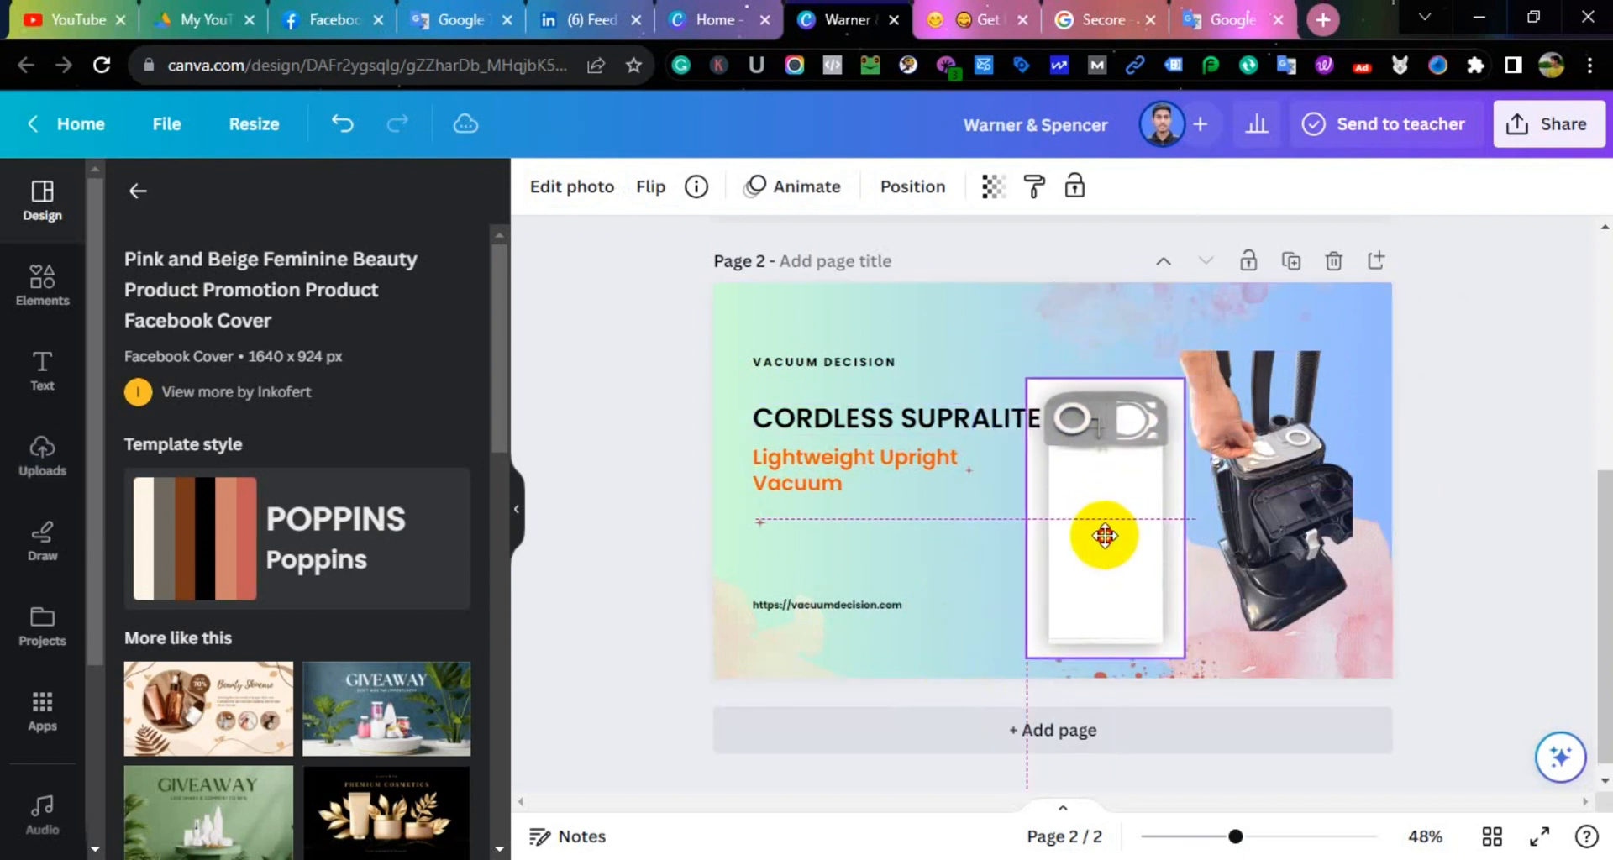
left_click_drag(1030, 648, 1080, 555)
left_click_drag(1128, 473, 1123, 526)
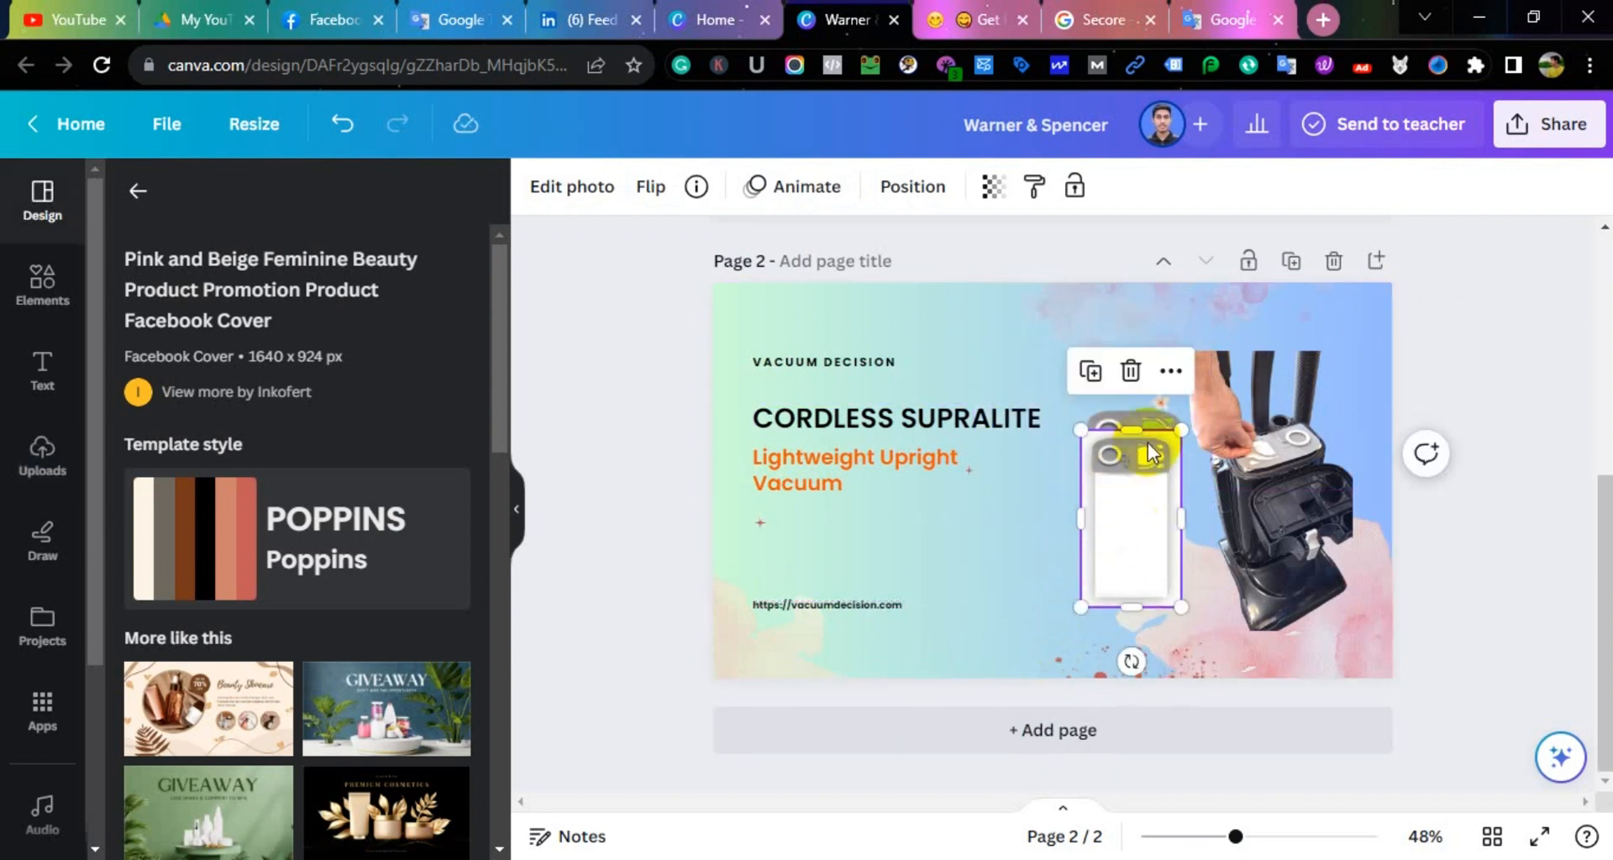
mouse_move(1073, 428)
left_mouse_down()
mouse_move(1055, 421)
mouse_move(1065, 401)
left_mouse_up()
left_click(1081, 478)
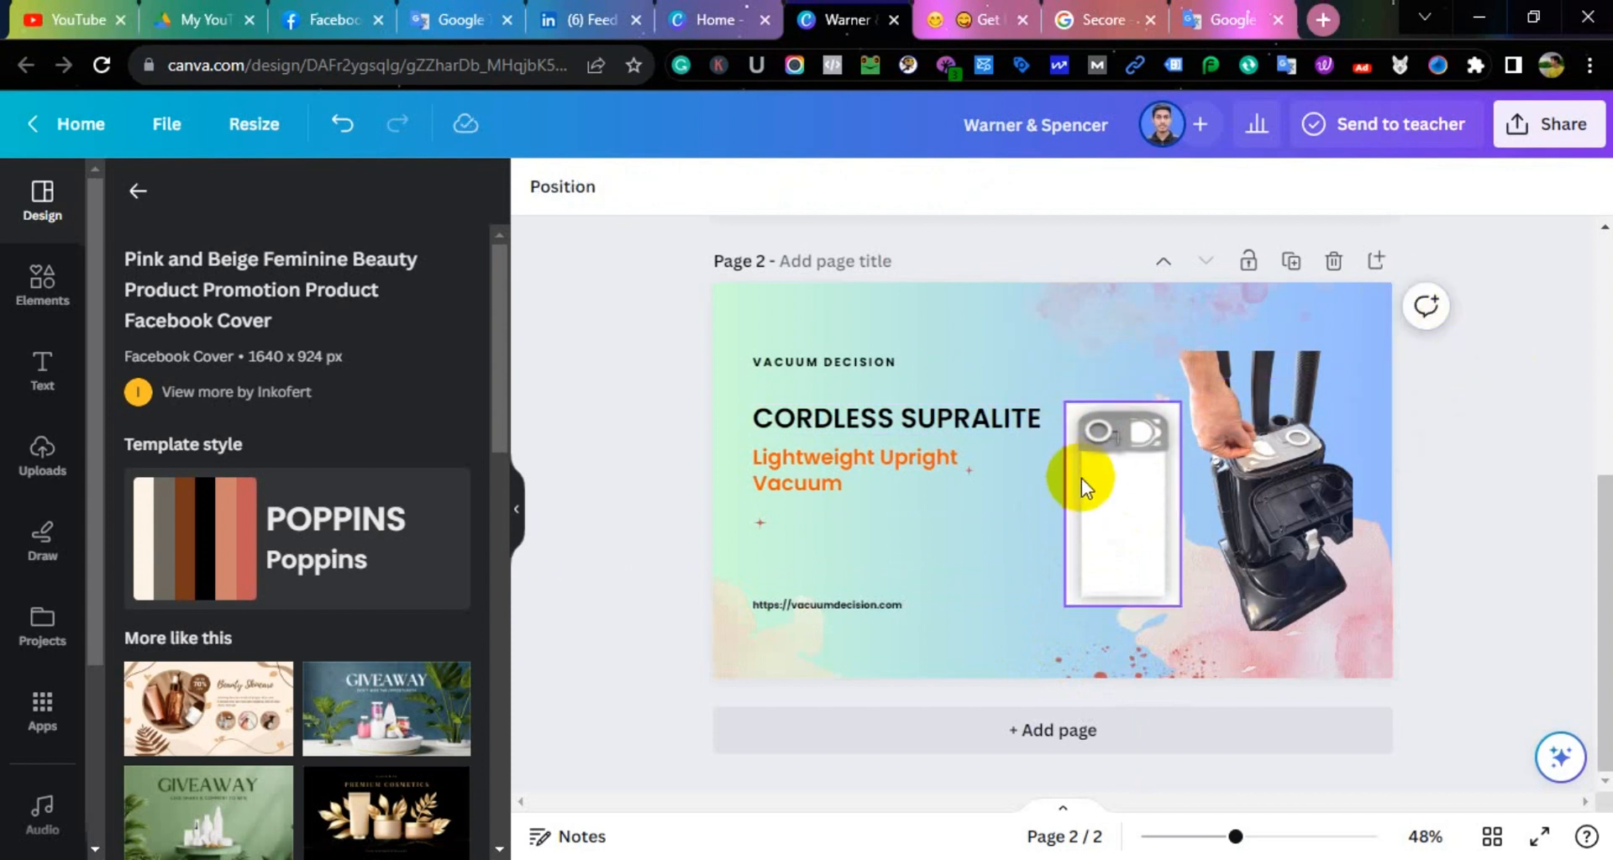
Remove the bag photo's background with BG Remover and place it back over the patchy bag
left_click_drag(1153, 525, 1025, 582)
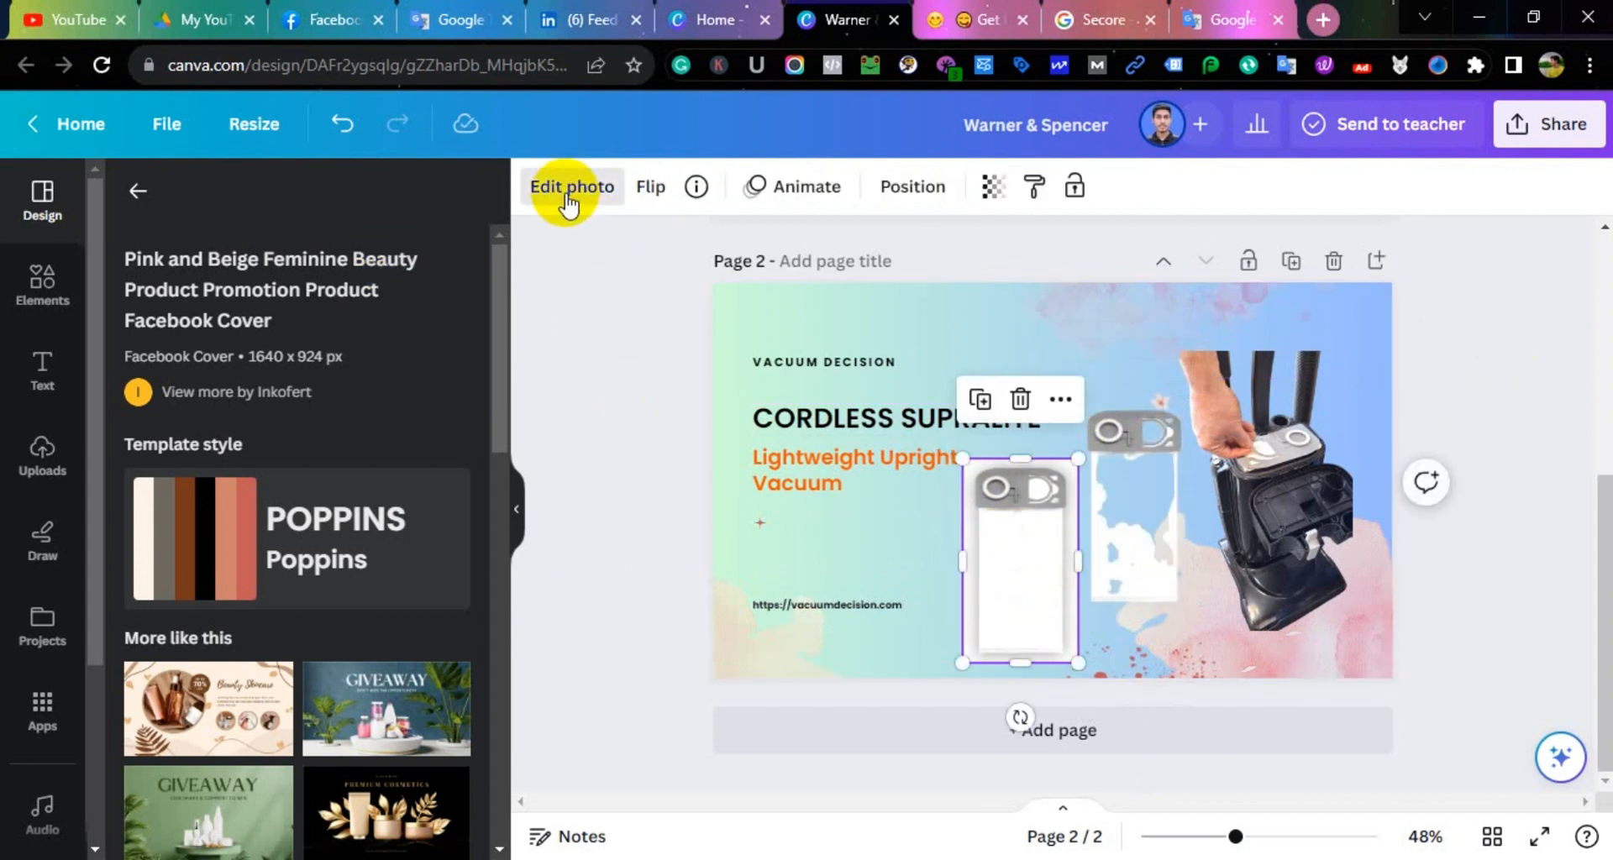
left_click(567, 201)
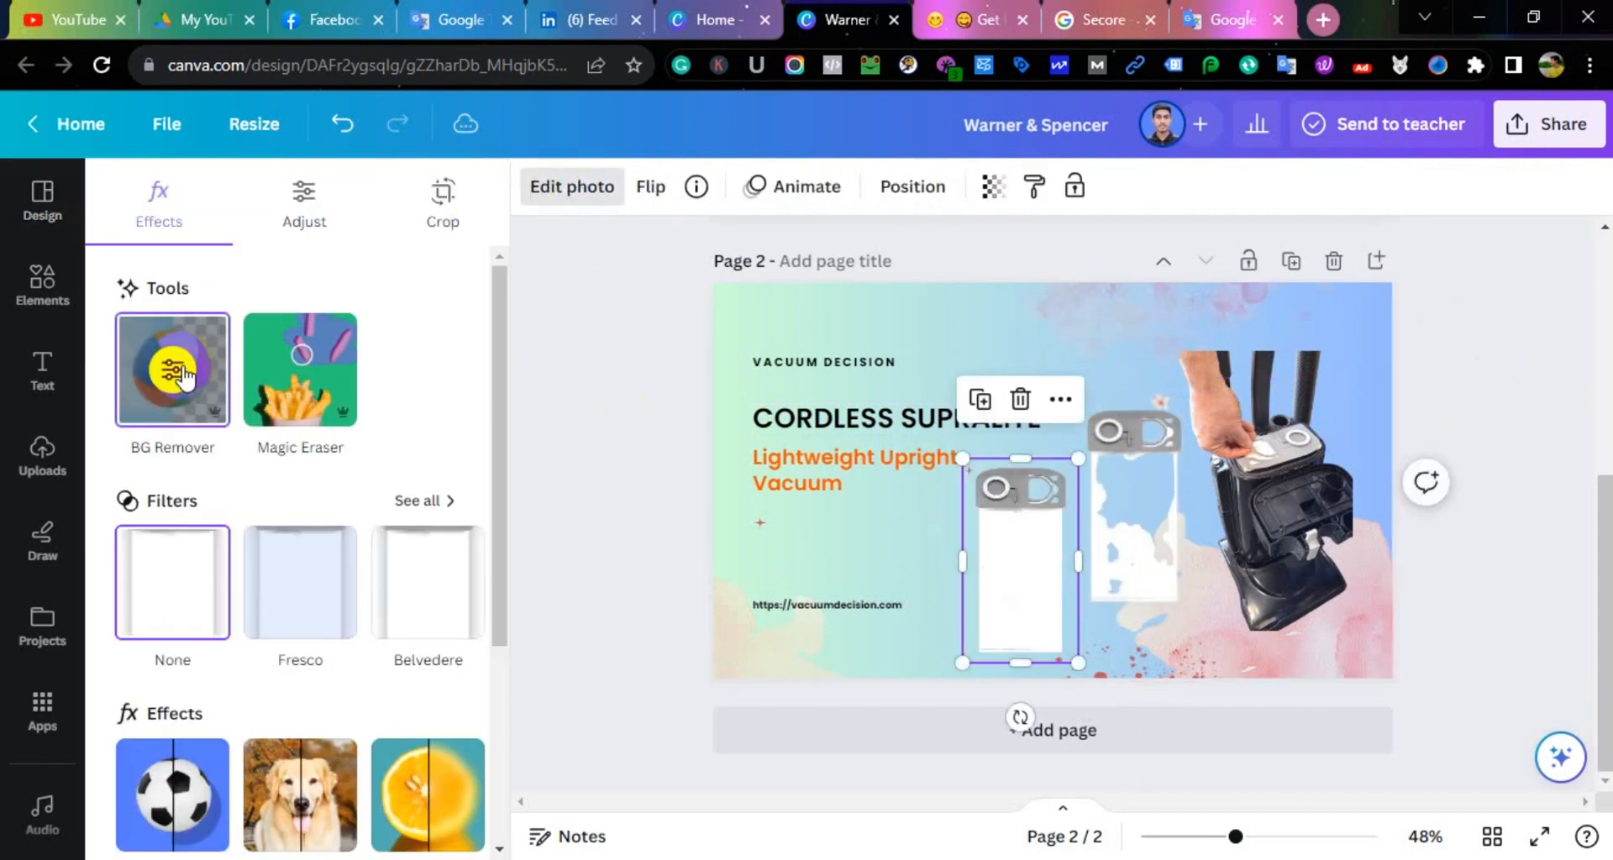
left_click_drag(889, 488, 1132, 485)
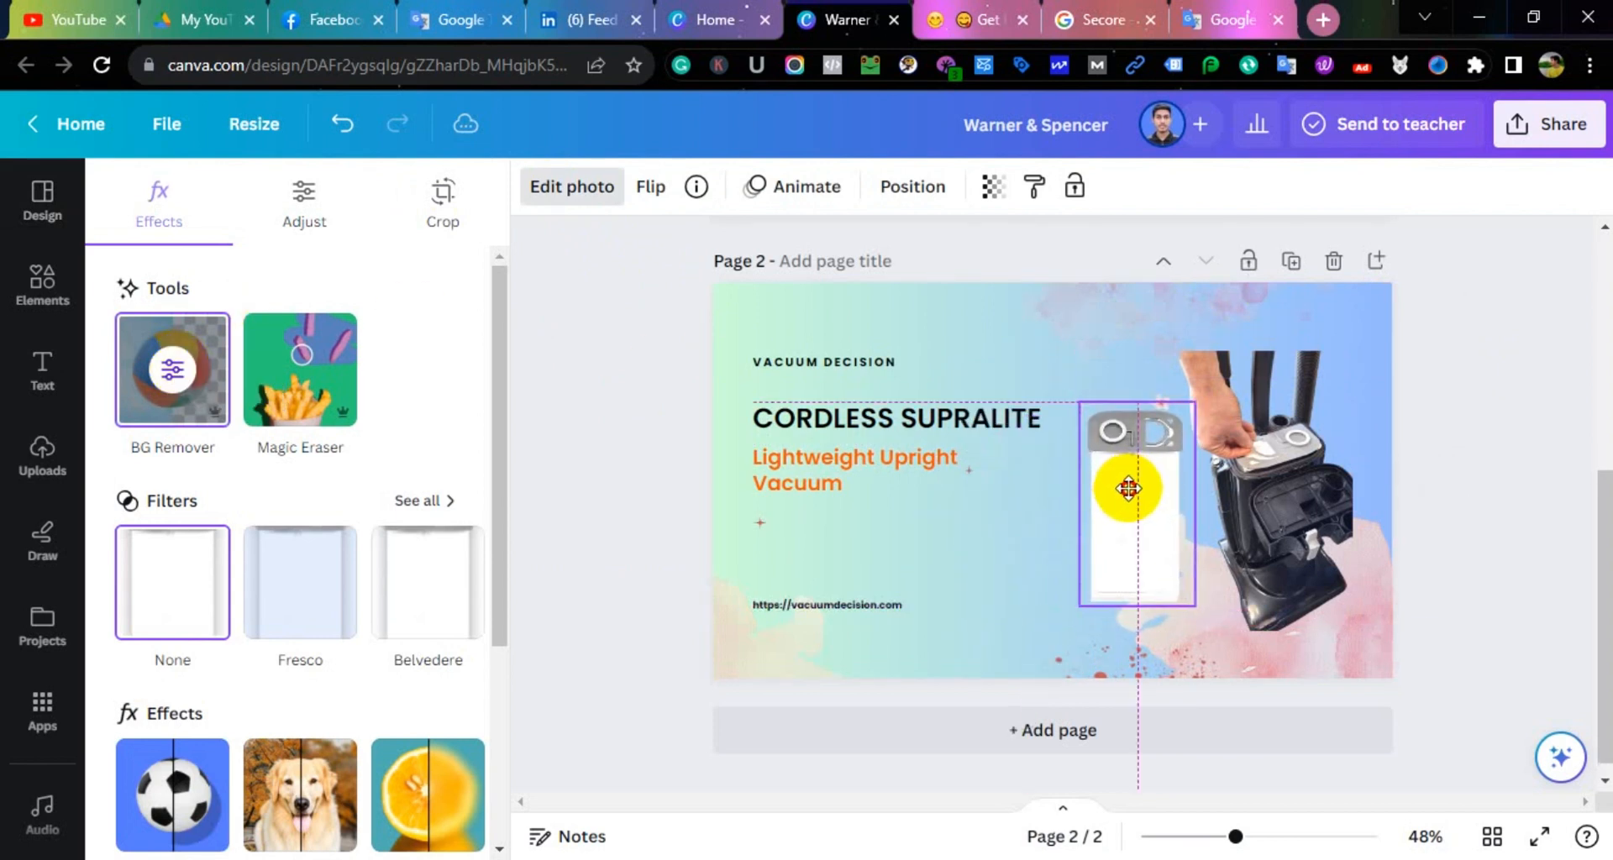
left_click_drag(1129, 488, 1124, 493)
left_click(588, 468)
left_click(1474, 366)
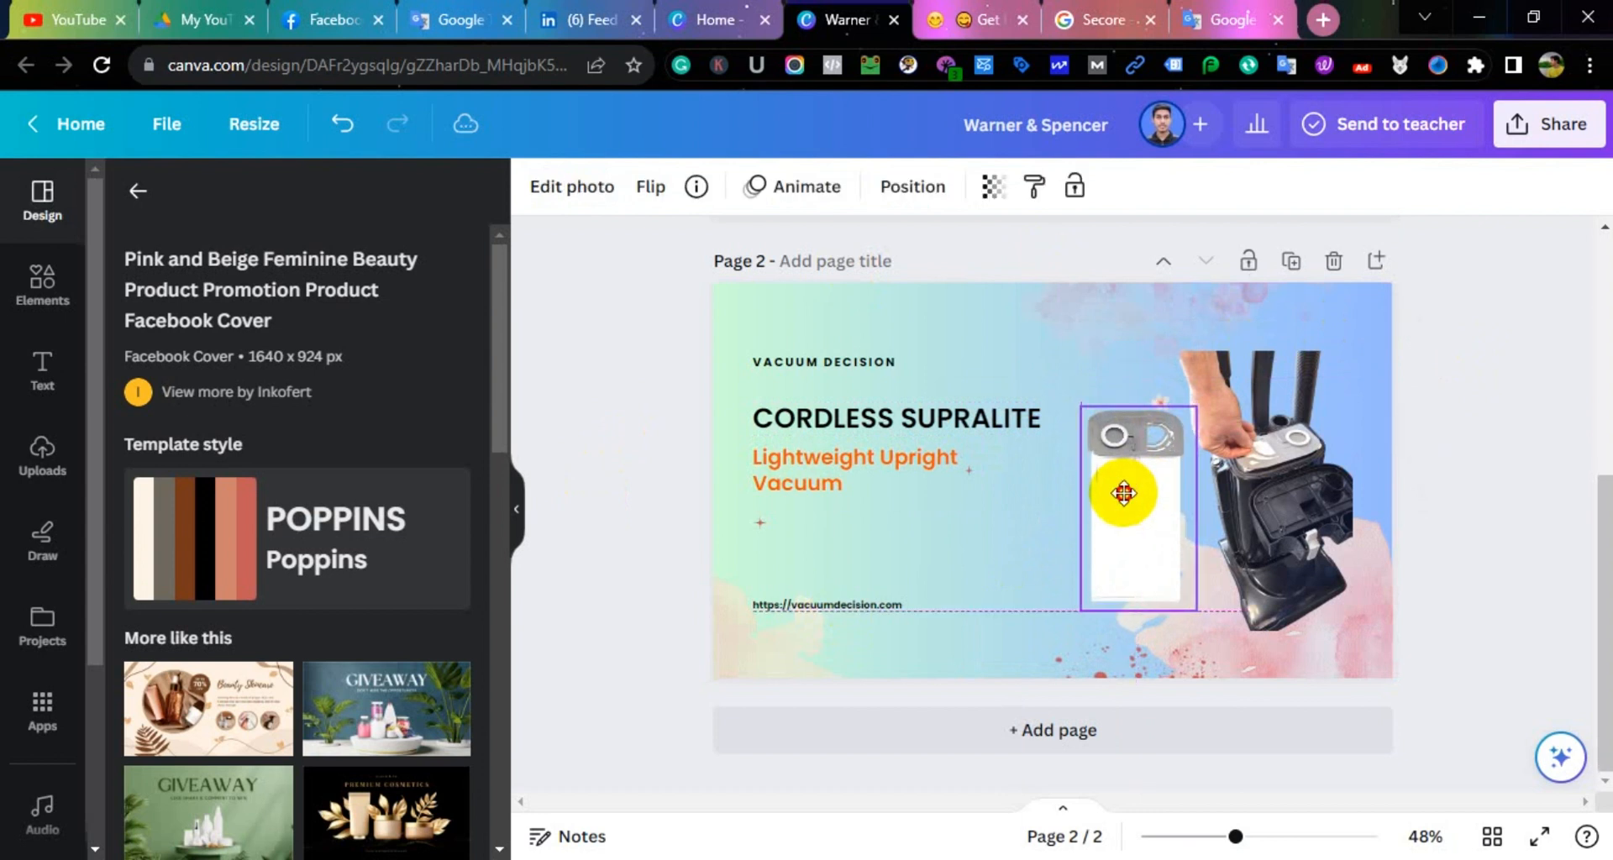
Delete the pink watercolour decoration from the right half of page 2 and fine-tune the fit of the bag photo
left_click(1492, 370)
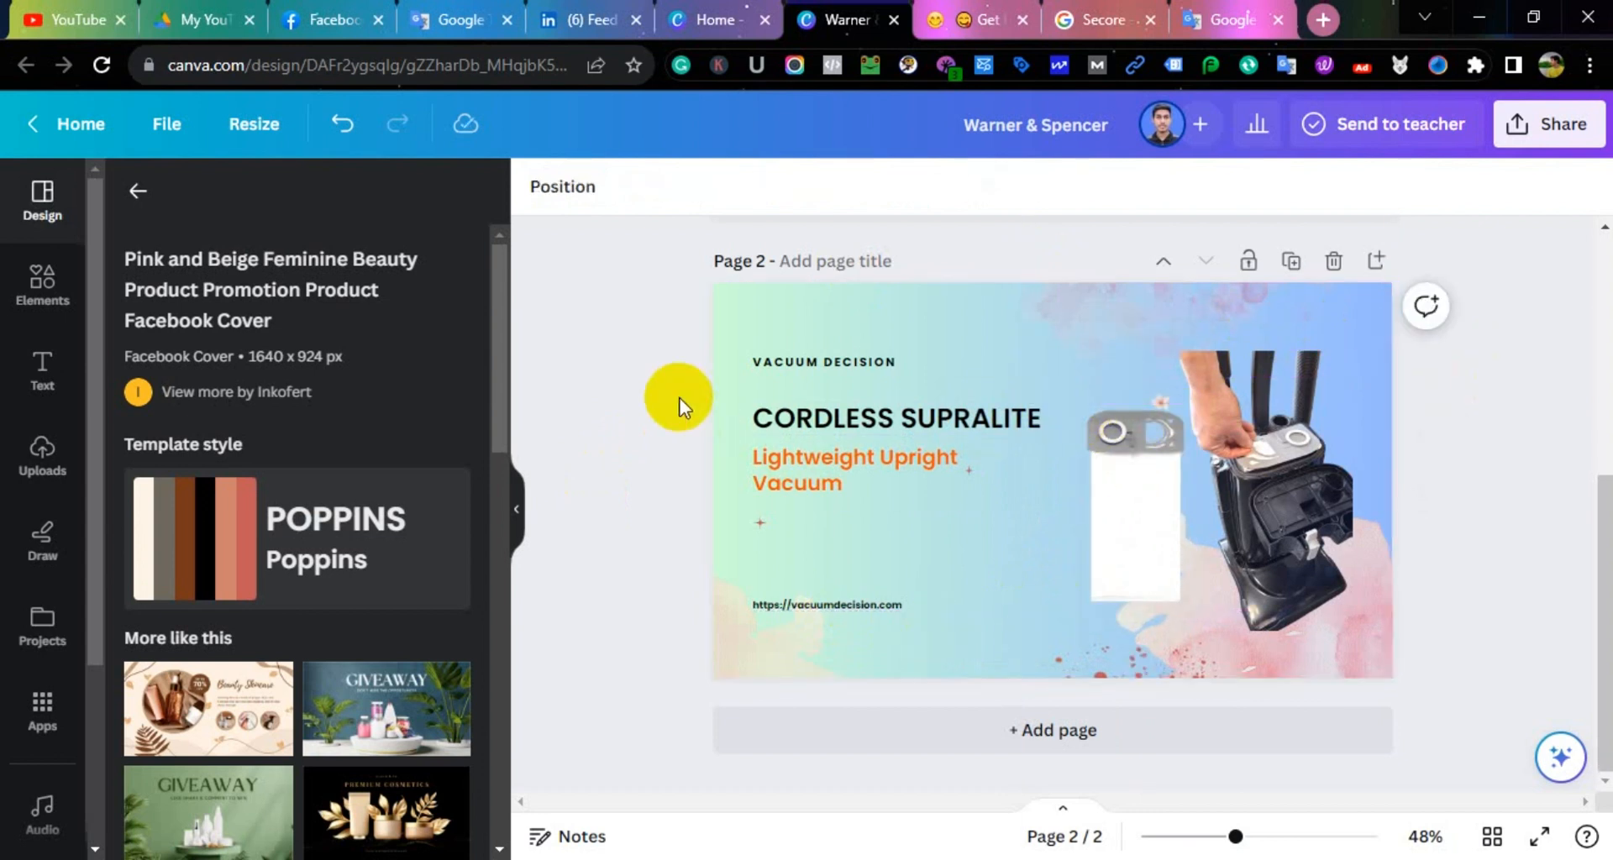
left_click(958, 418)
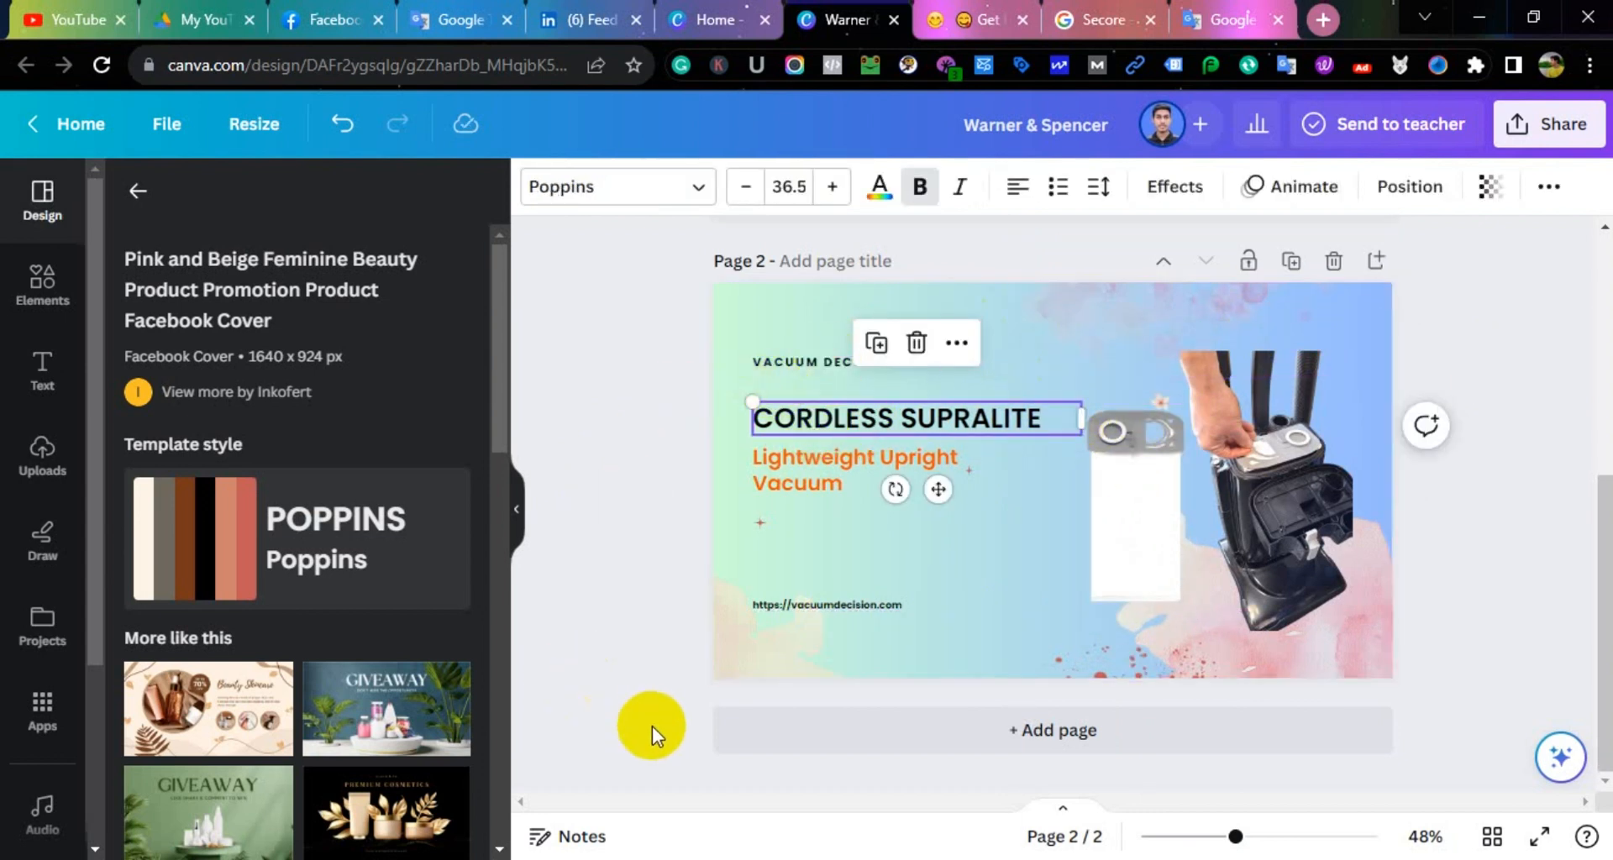
left_click(1080, 321)
left_click(973, 315)
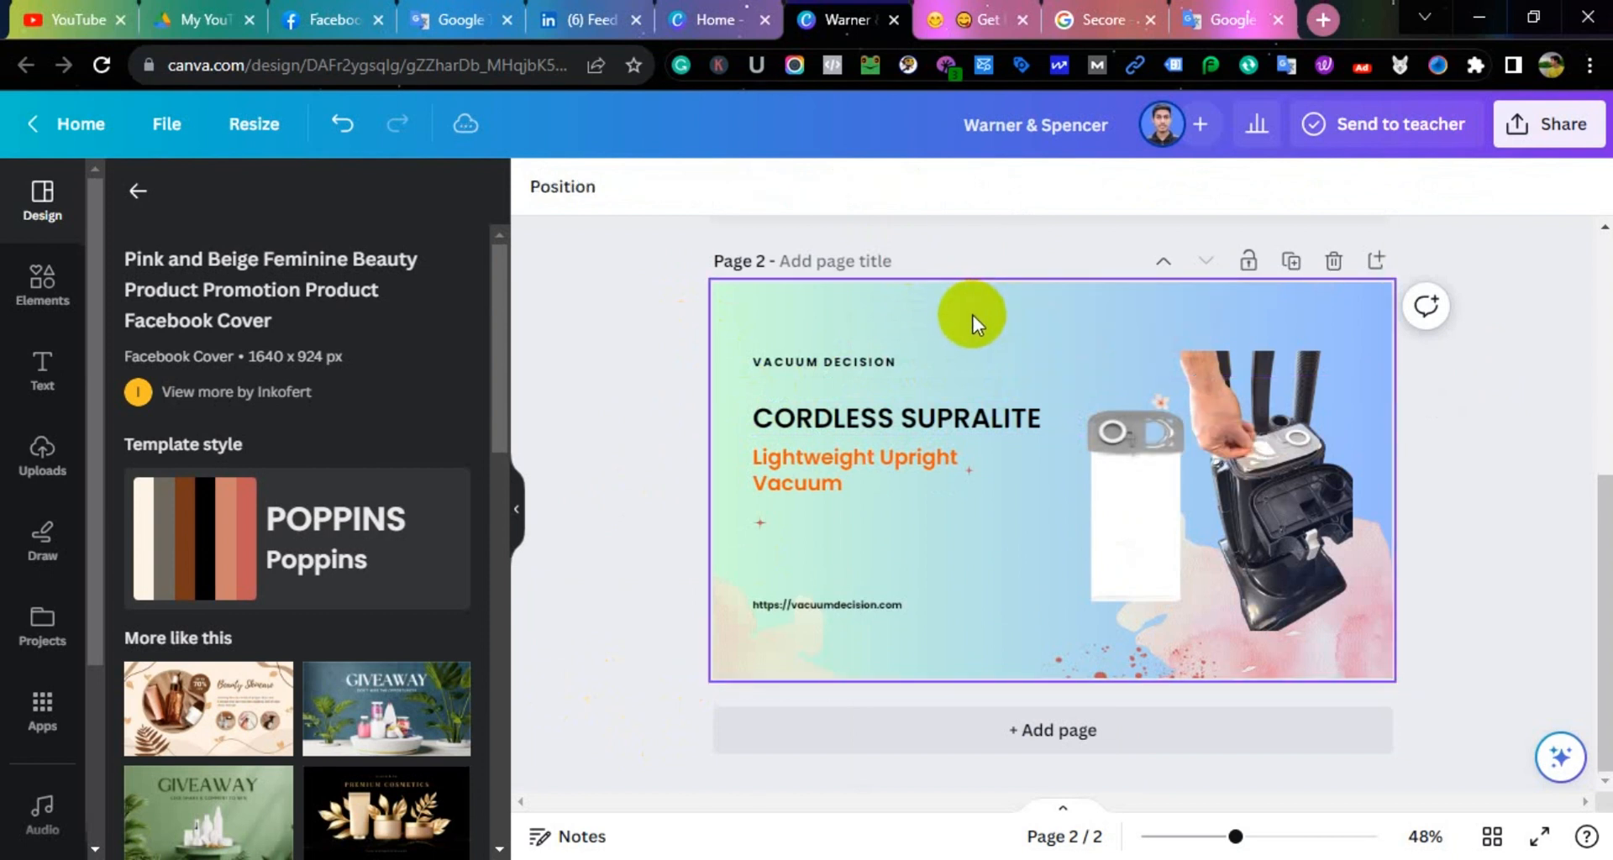
left_click(1339, 657)
key("Delete")
left_click(1115, 536)
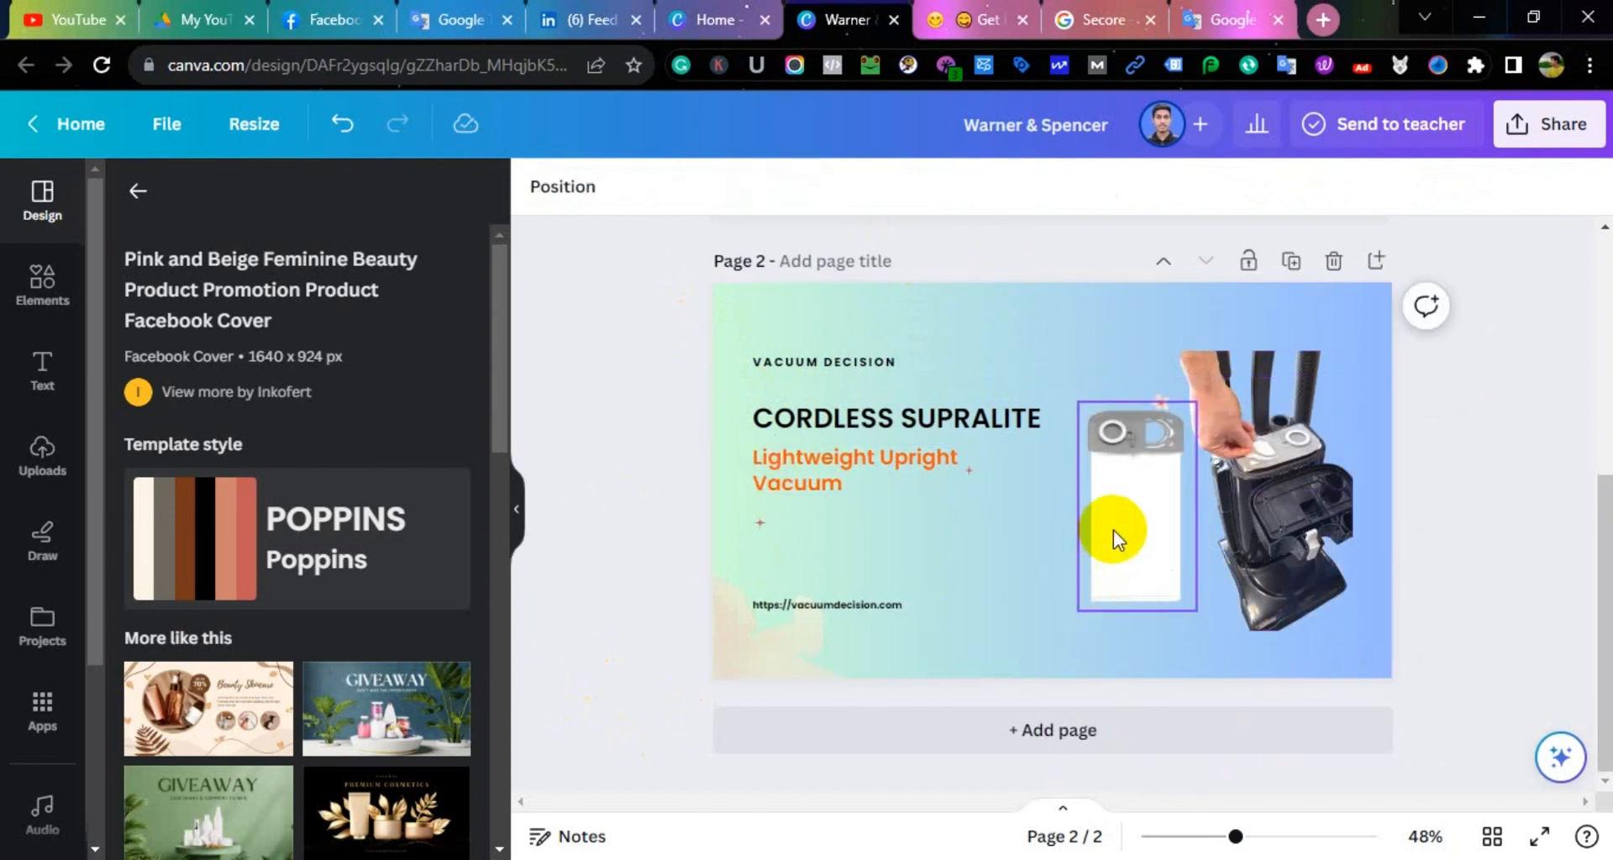
left_click(1033, 325)
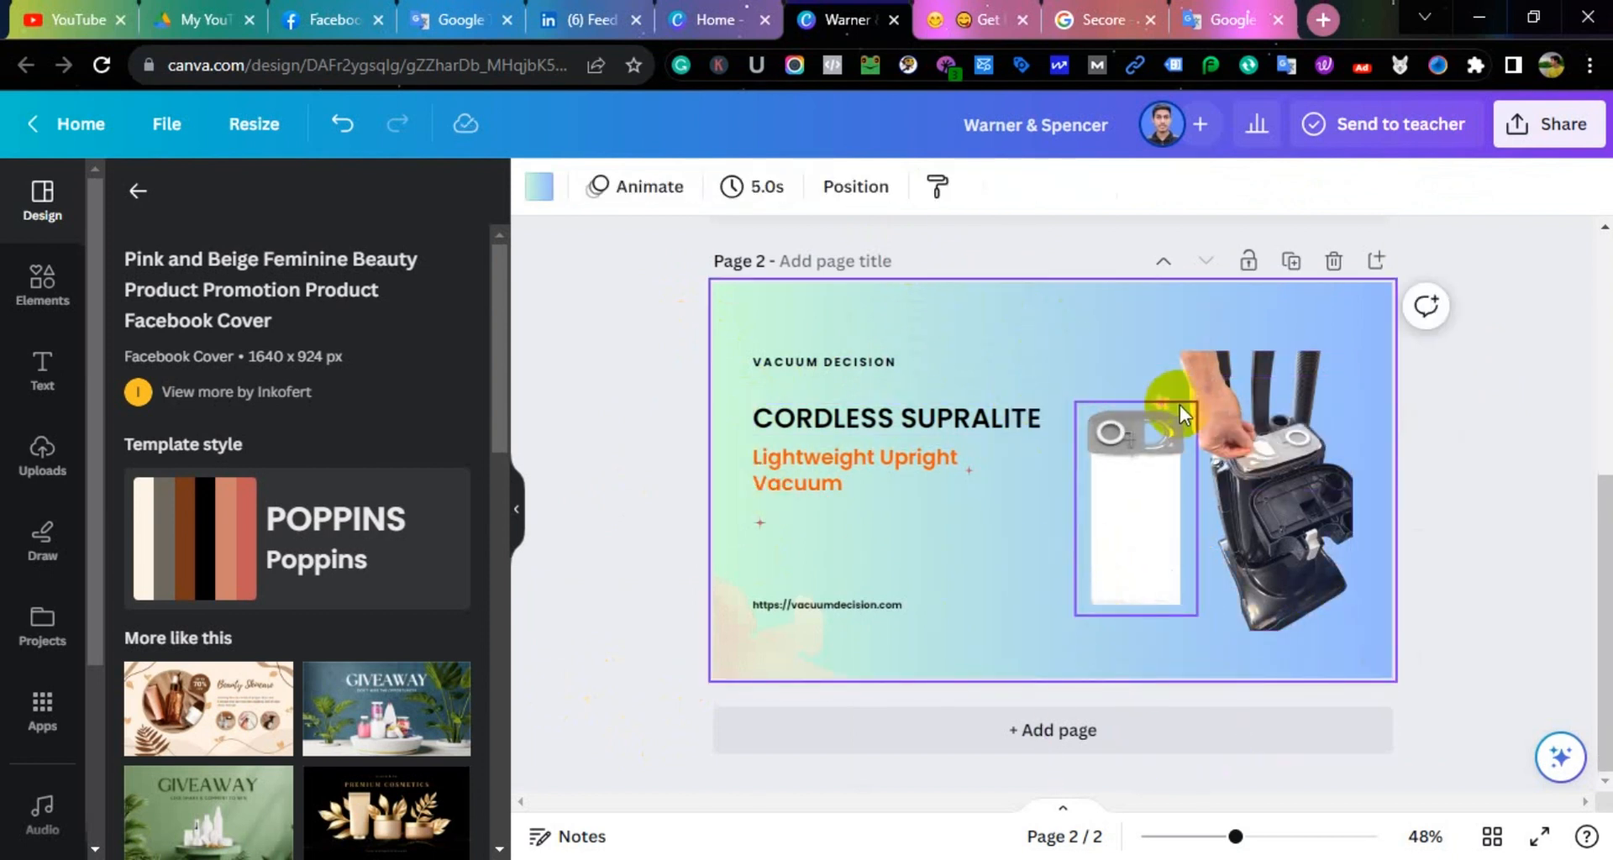
left_click(1469, 492)
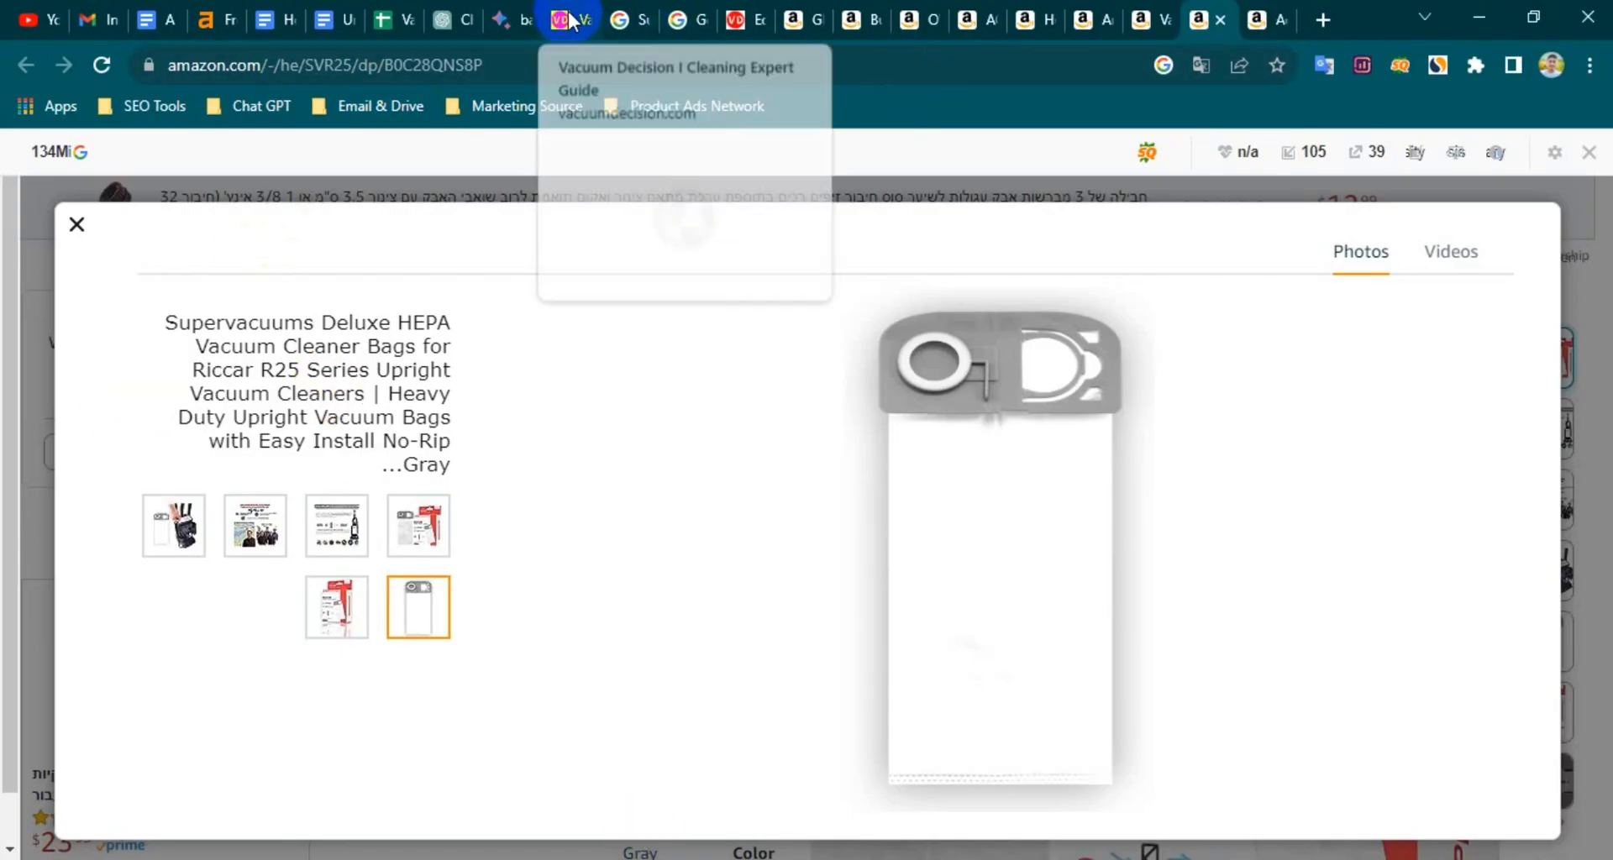
Copy the heading "R25 Deluxe Clean Air Upright Vacuum" from the Vacuum Decision post into the Notepad notes
left_click(559, 20)
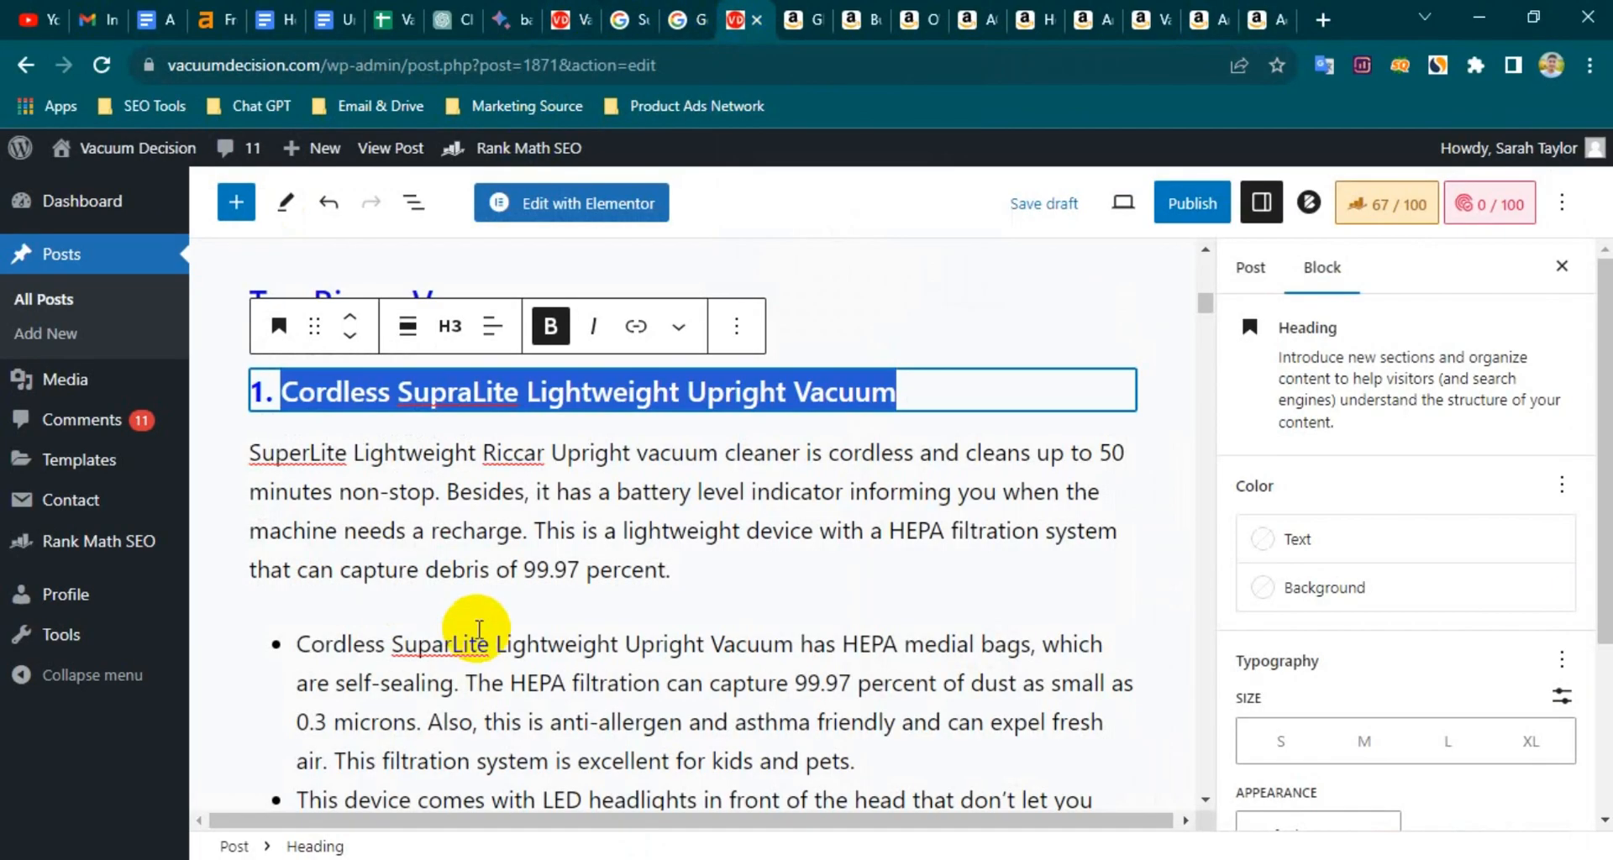
scroll(479, 630, "down", 10)
left_click_drag(281, 571, 767, 571)
right_click(496, 571)
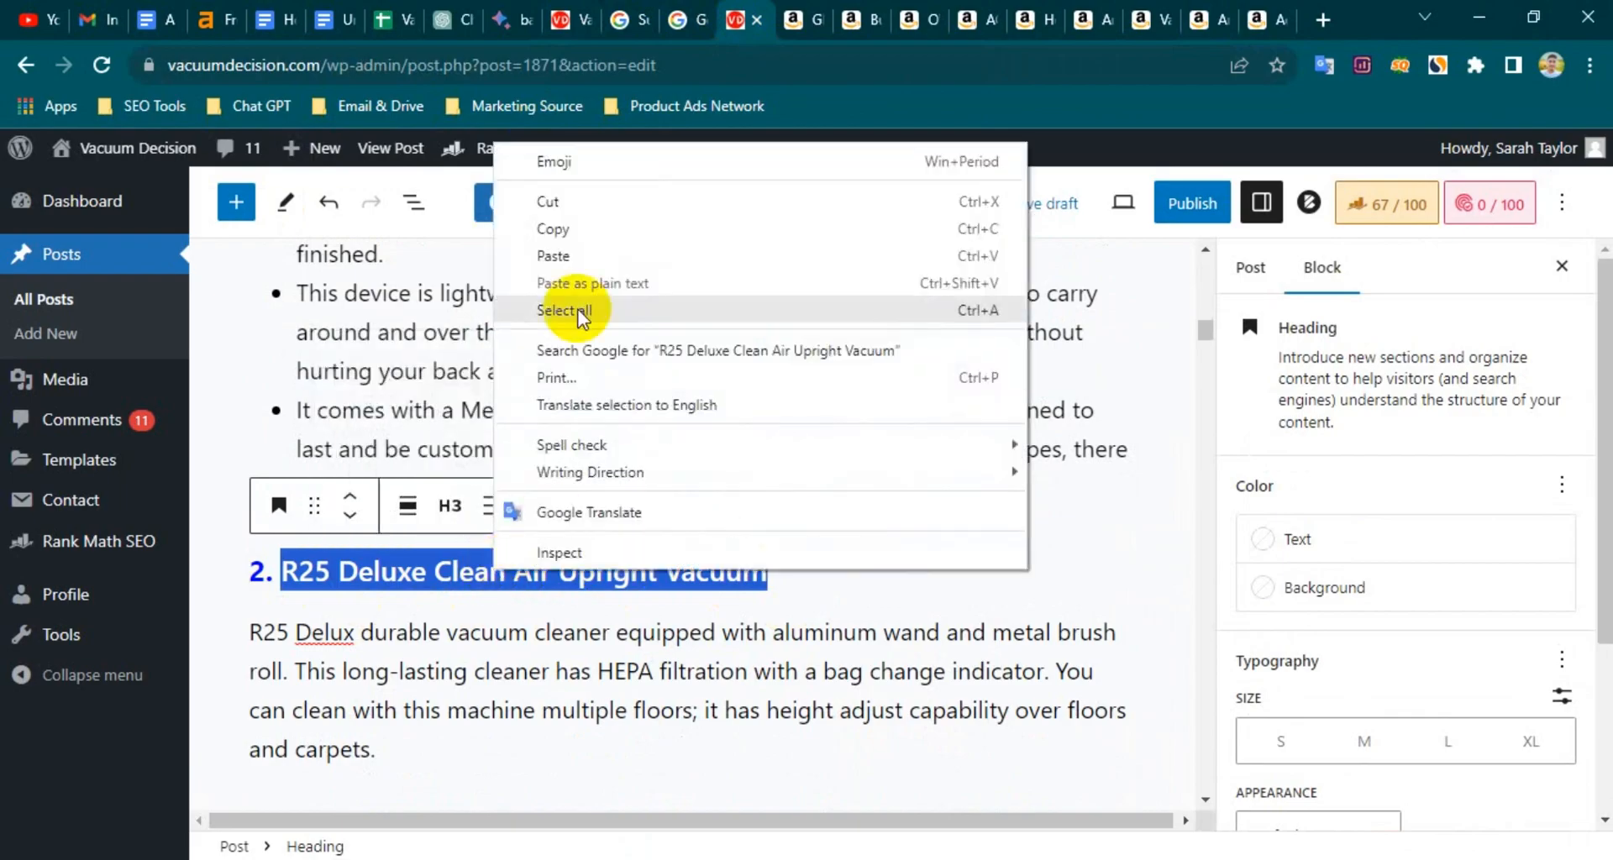
left_click(578, 311)
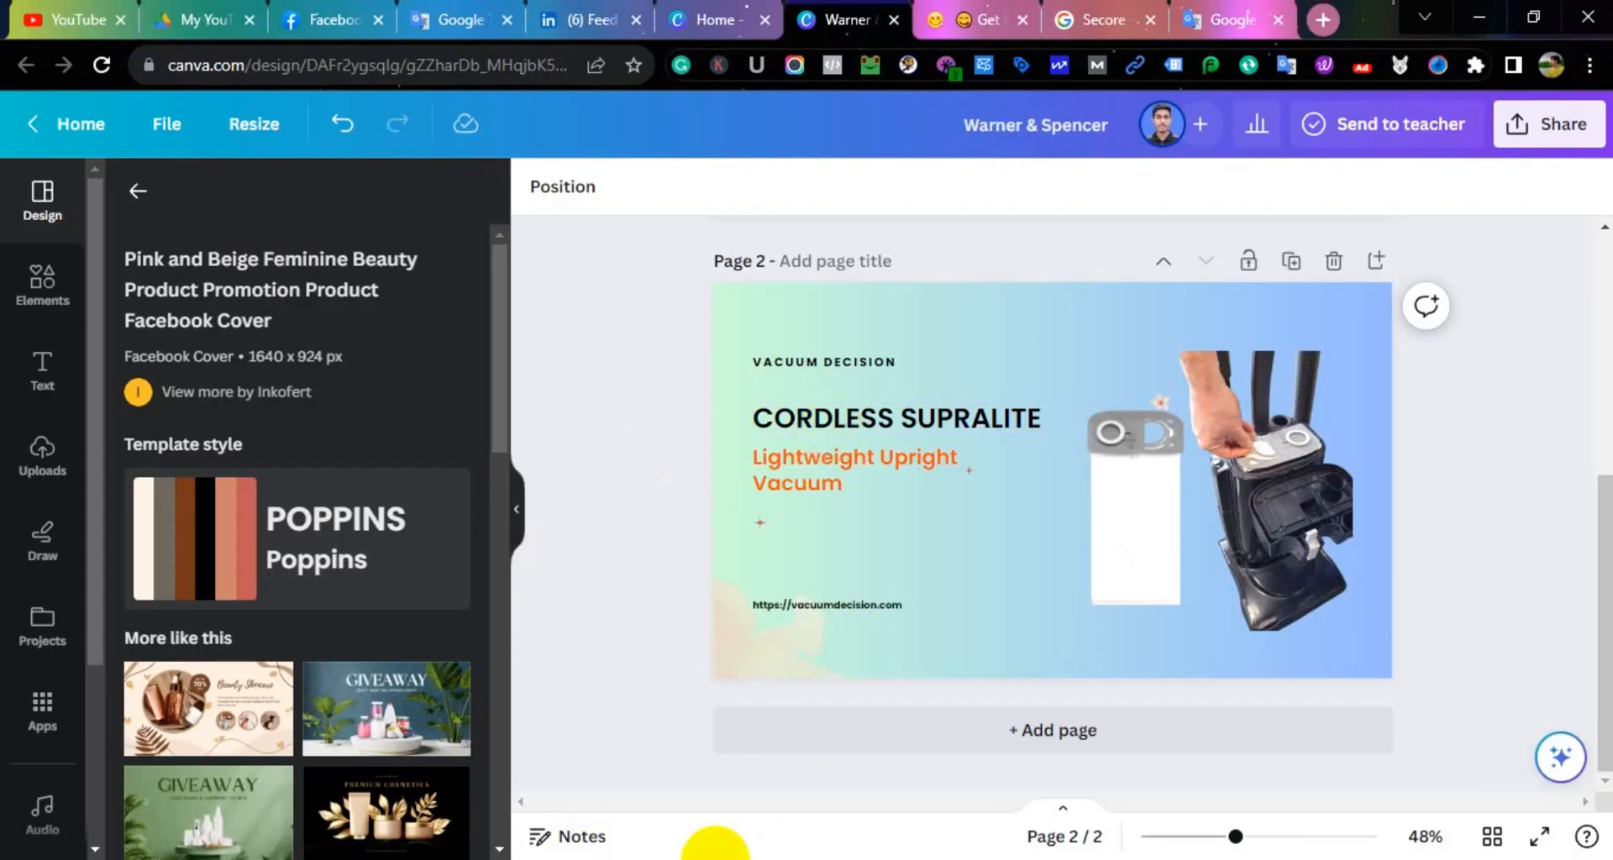
left_click(715, 857)
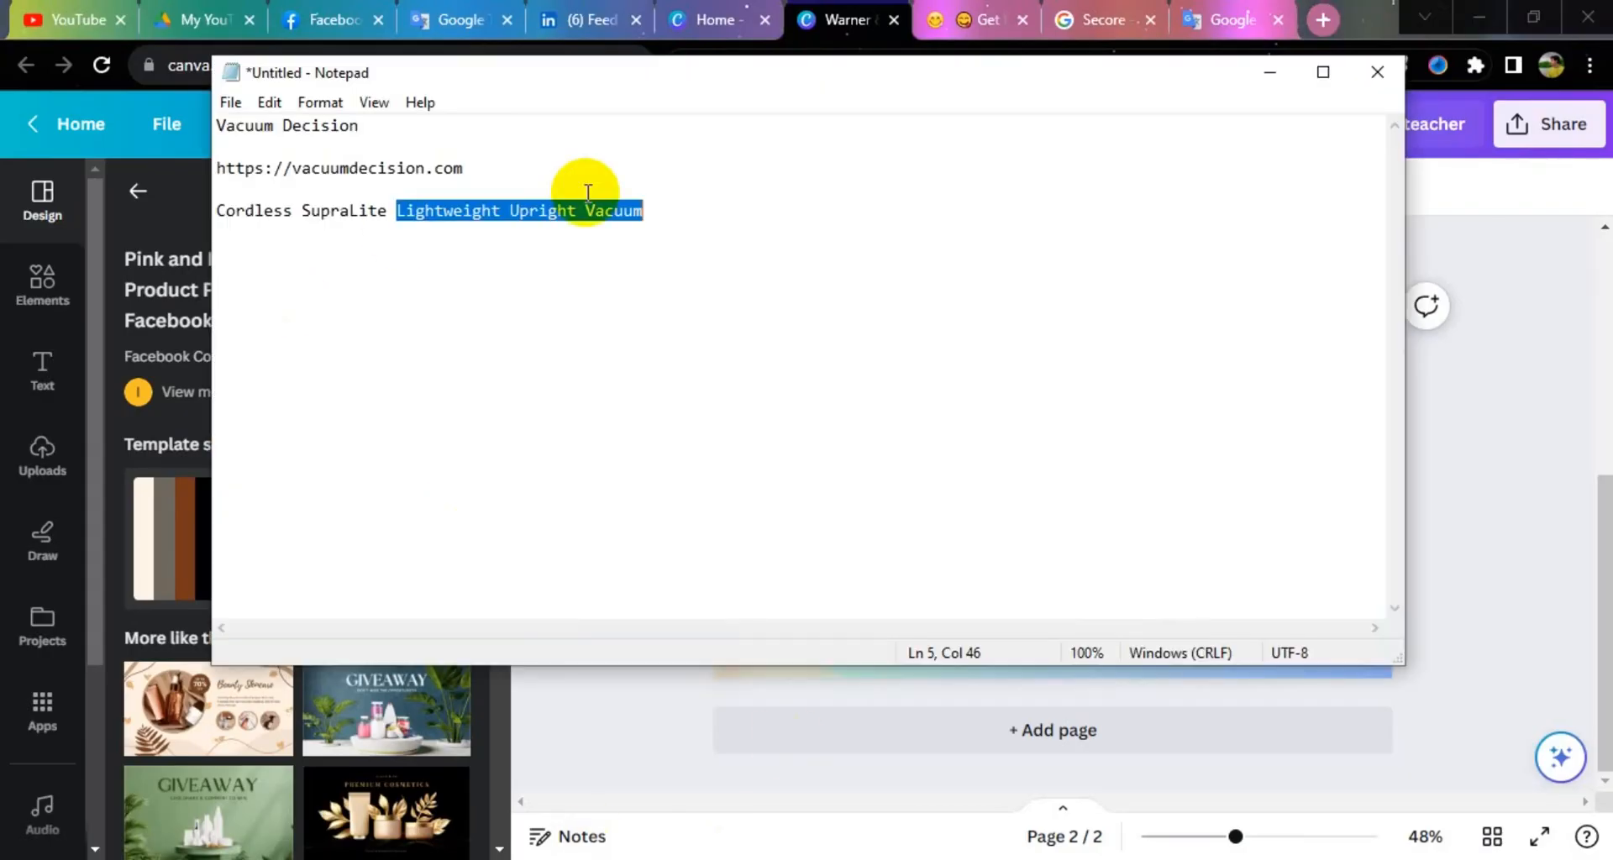
left_click(659, 210)
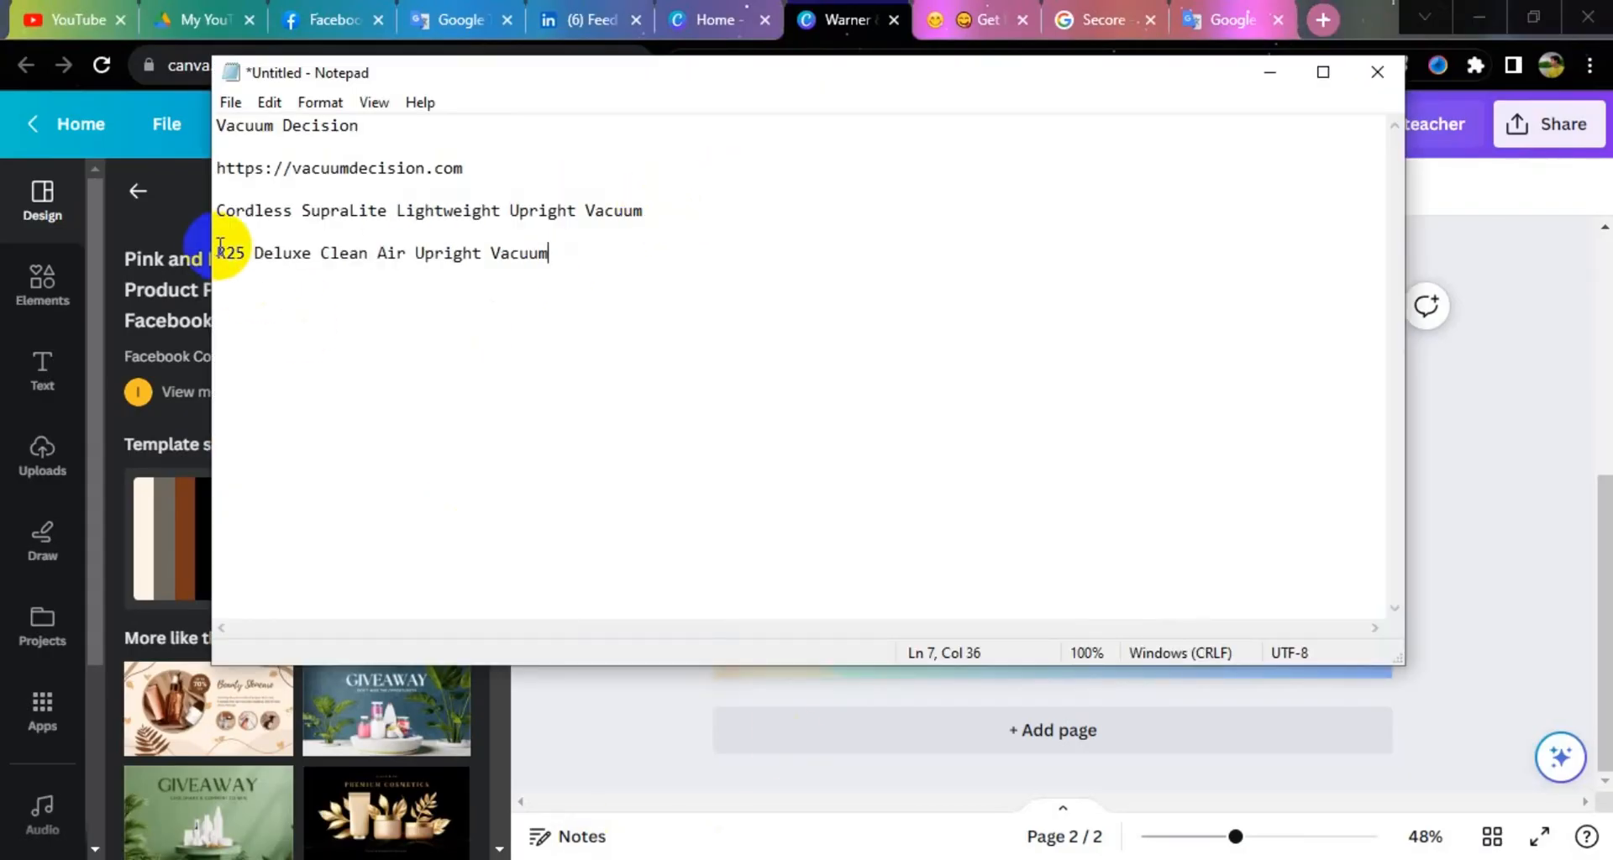
Copy "R25 Deluxe" from the notes and replace the page 2 headline with it
right_click(292, 260)
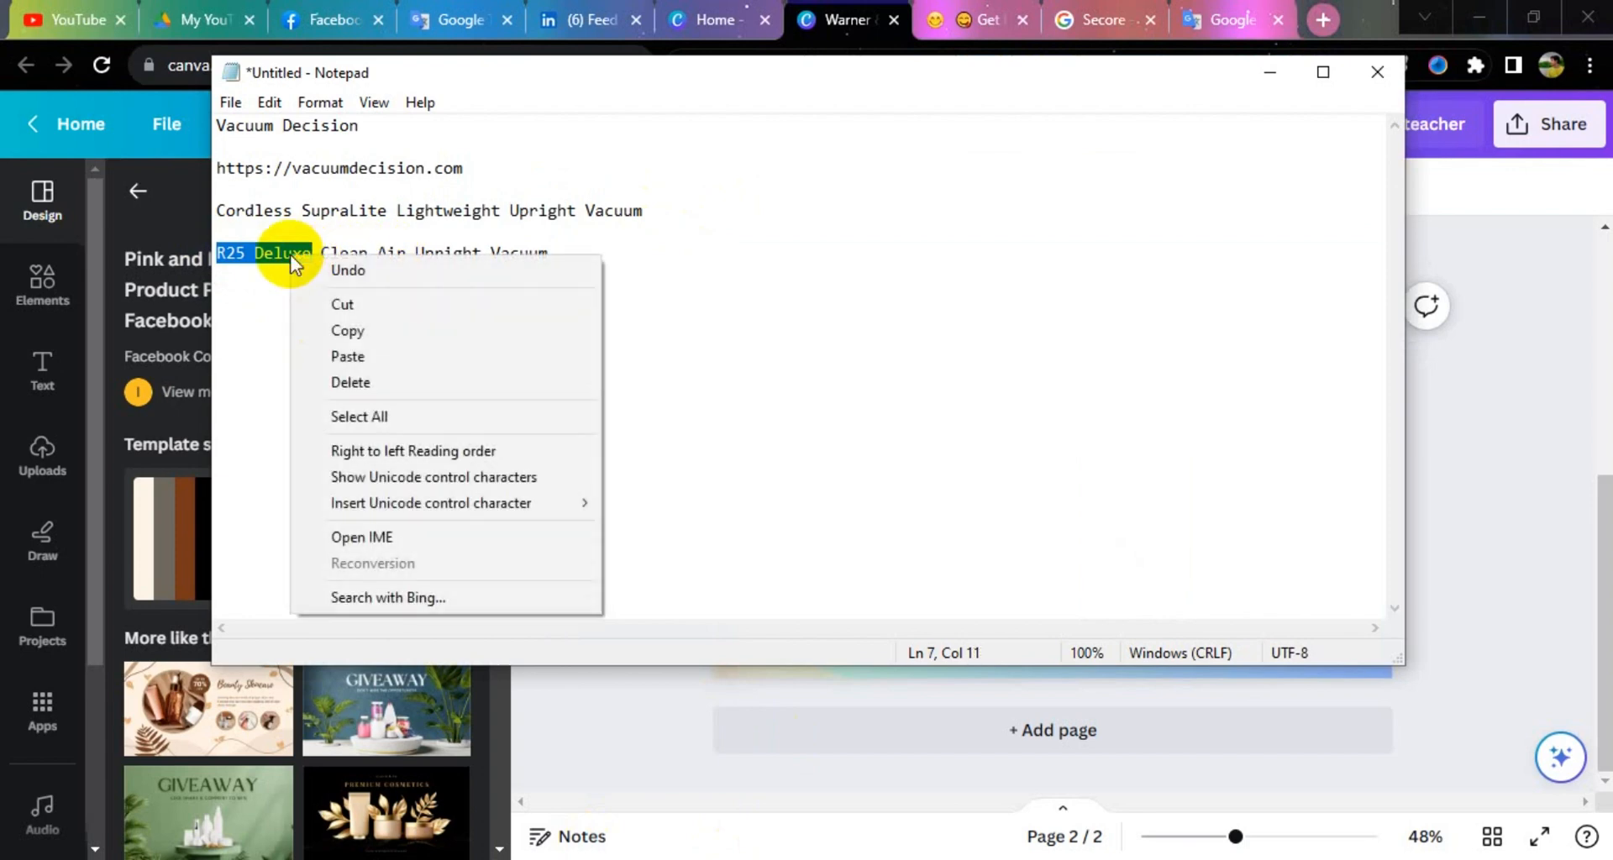
left_click(347, 331)
left_click(622, 847)
double_click(858, 412)
right_click(858, 413)
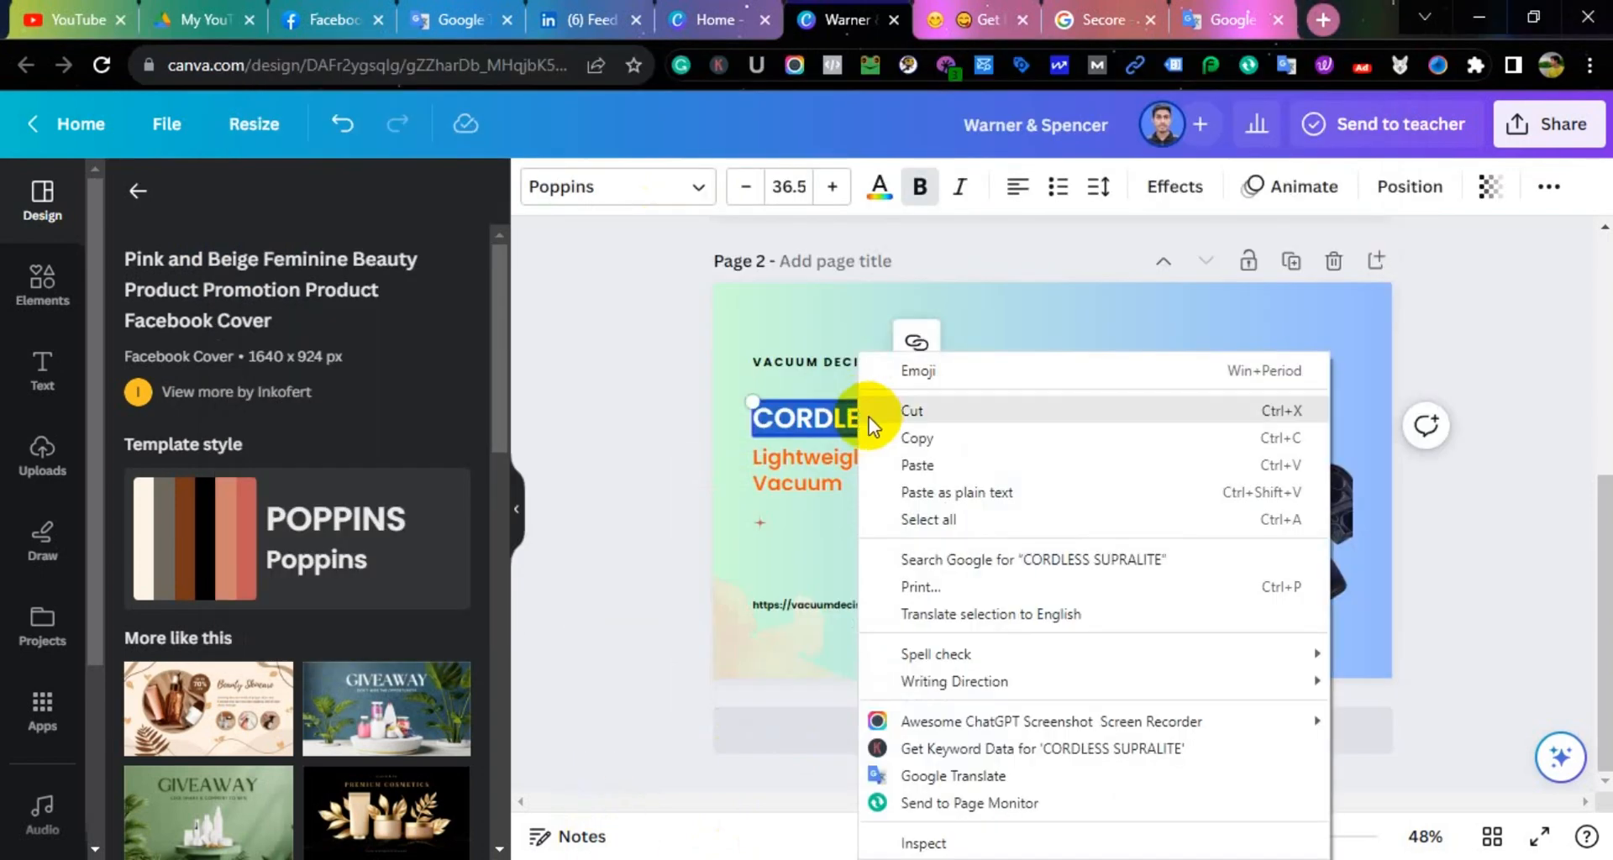
left_click(872, 467)
Replace the page 2 subtitle with "Clean Air Upright Vacuum" from the notes and widen its text box
left_click(715, 857)
left_click_drag(321, 253, 548, 253)
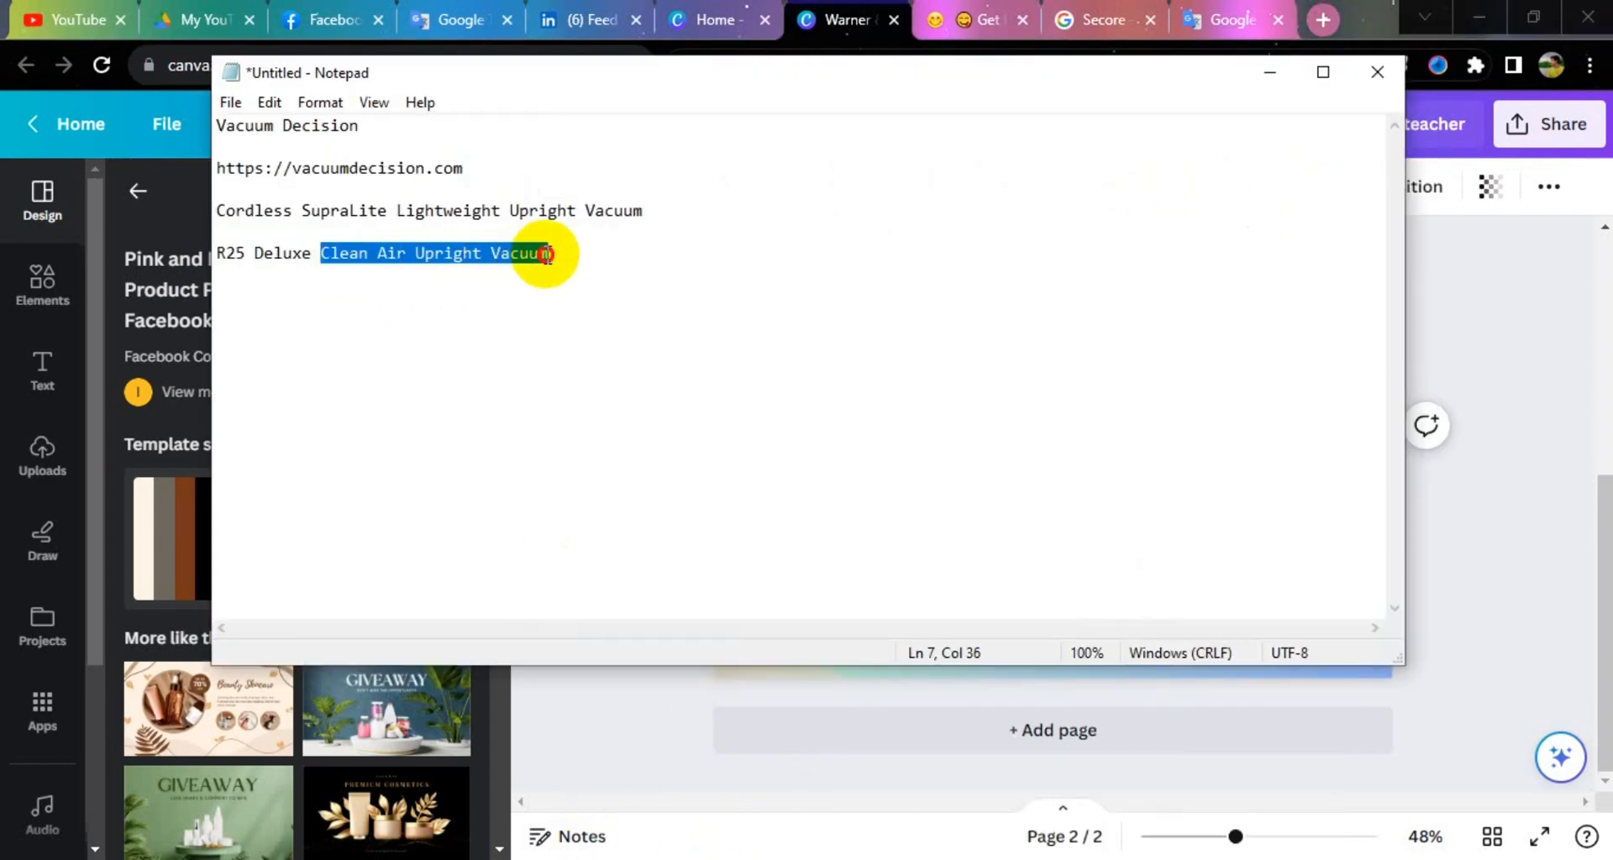
right_click(492, 256)
left_click(529, 331)
left_click(665, 855)
triple_click(812, 480)
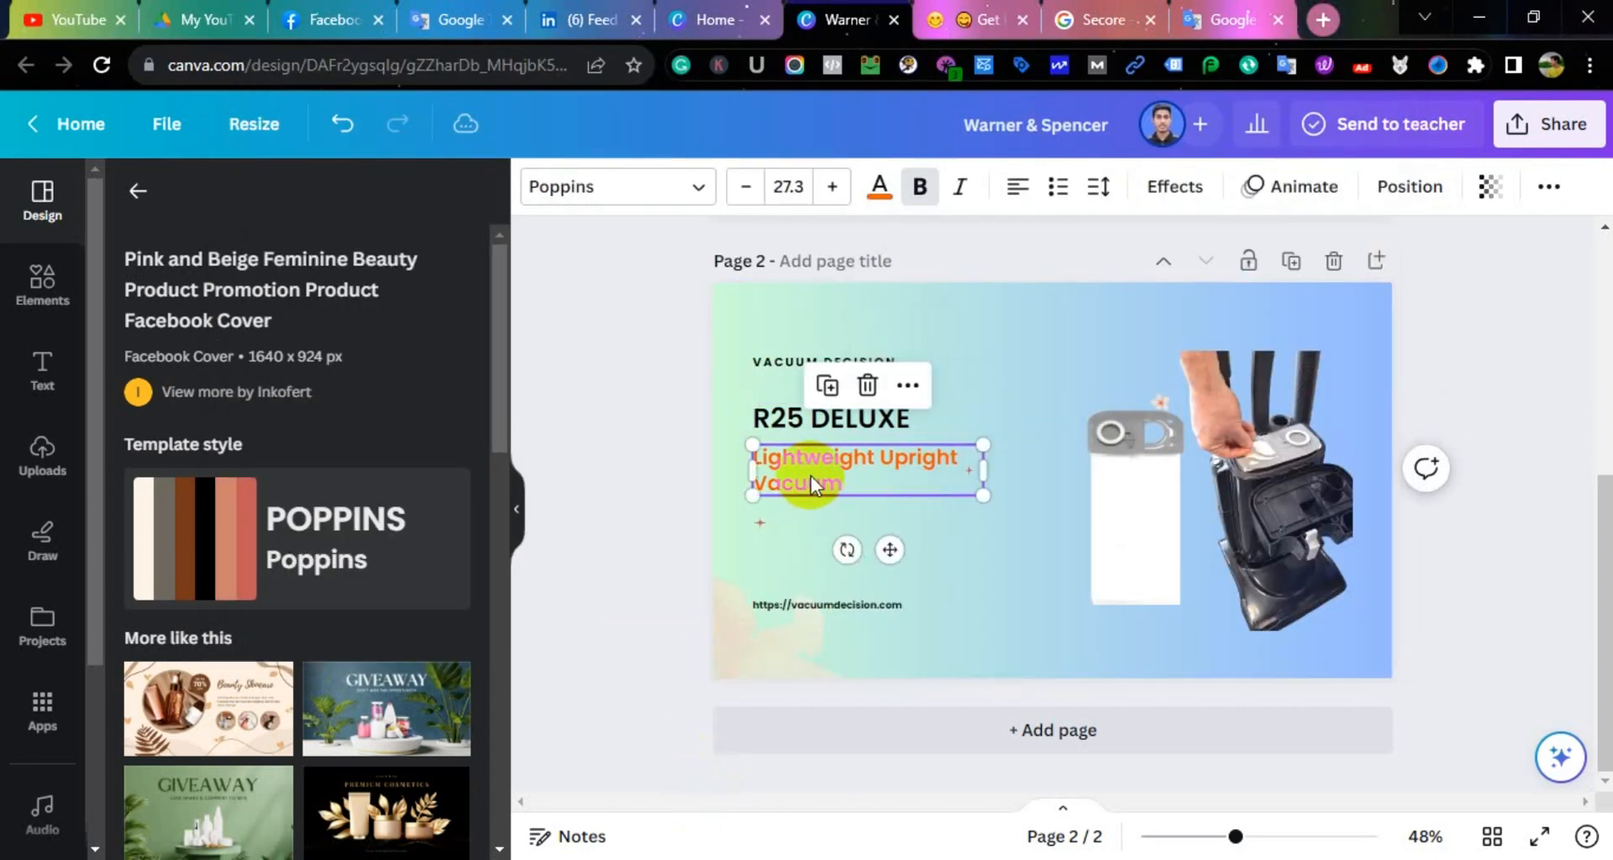
right_click(811, 480)
left_click(886, 463)
left_click_drag(981, 471, 1046, 462)
Enlarge the page 2 headline and subtitle together by seven font-size increments
left_click_drag(578, 373, 931, 447)
left_click(832, 187)
left_click(832, 187)
left_click(832, 187)
left_click(832, 186)
left_click(832, 186)
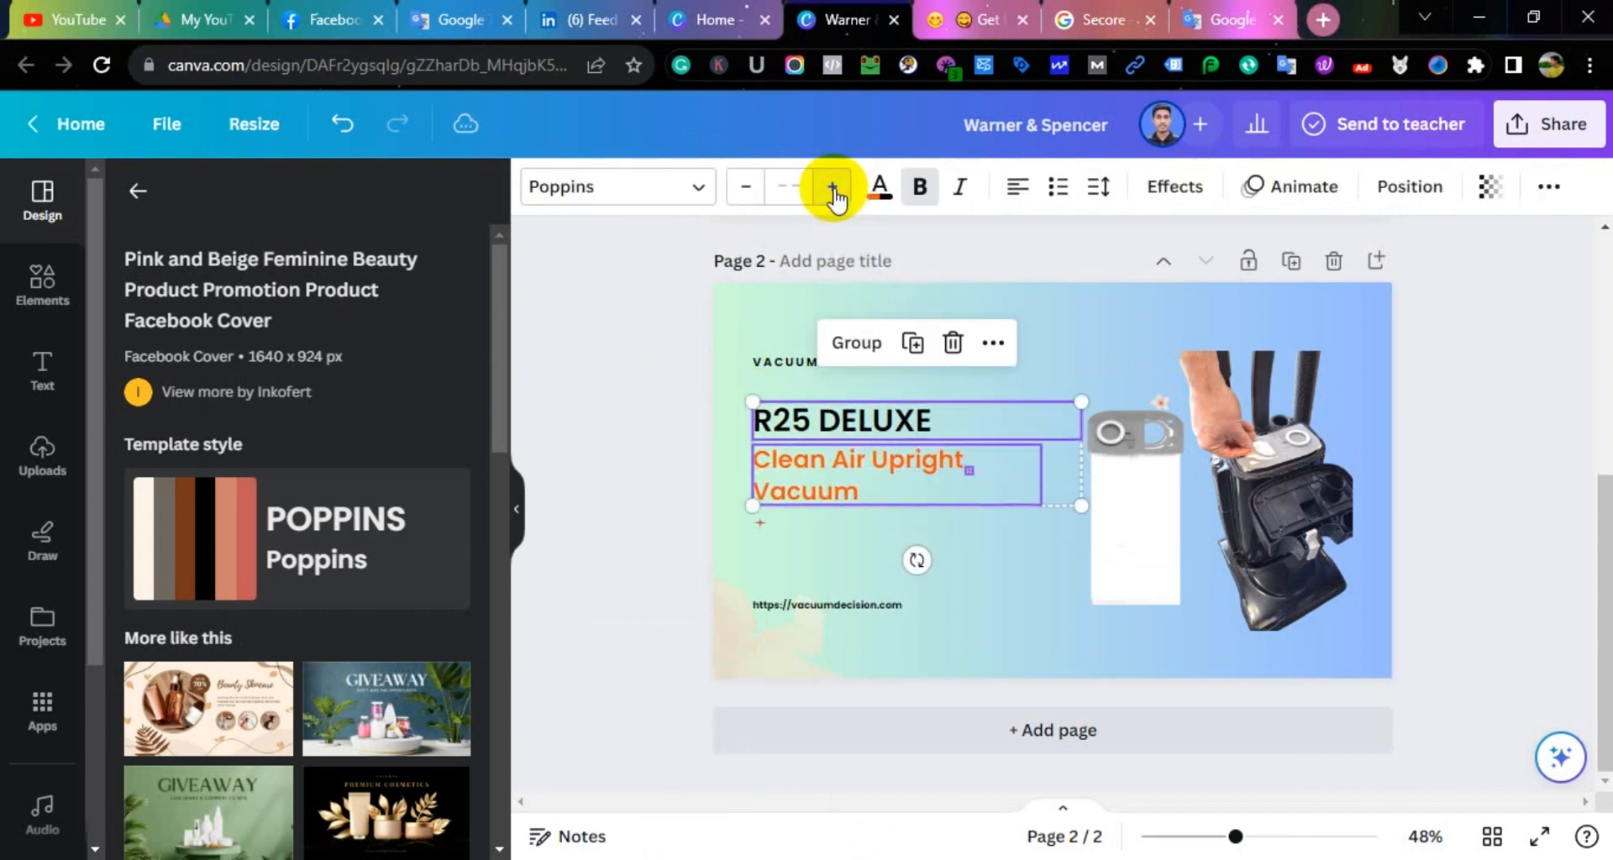
left_click(832, 186)
left_click(832, 186)
left_click(642, 443)
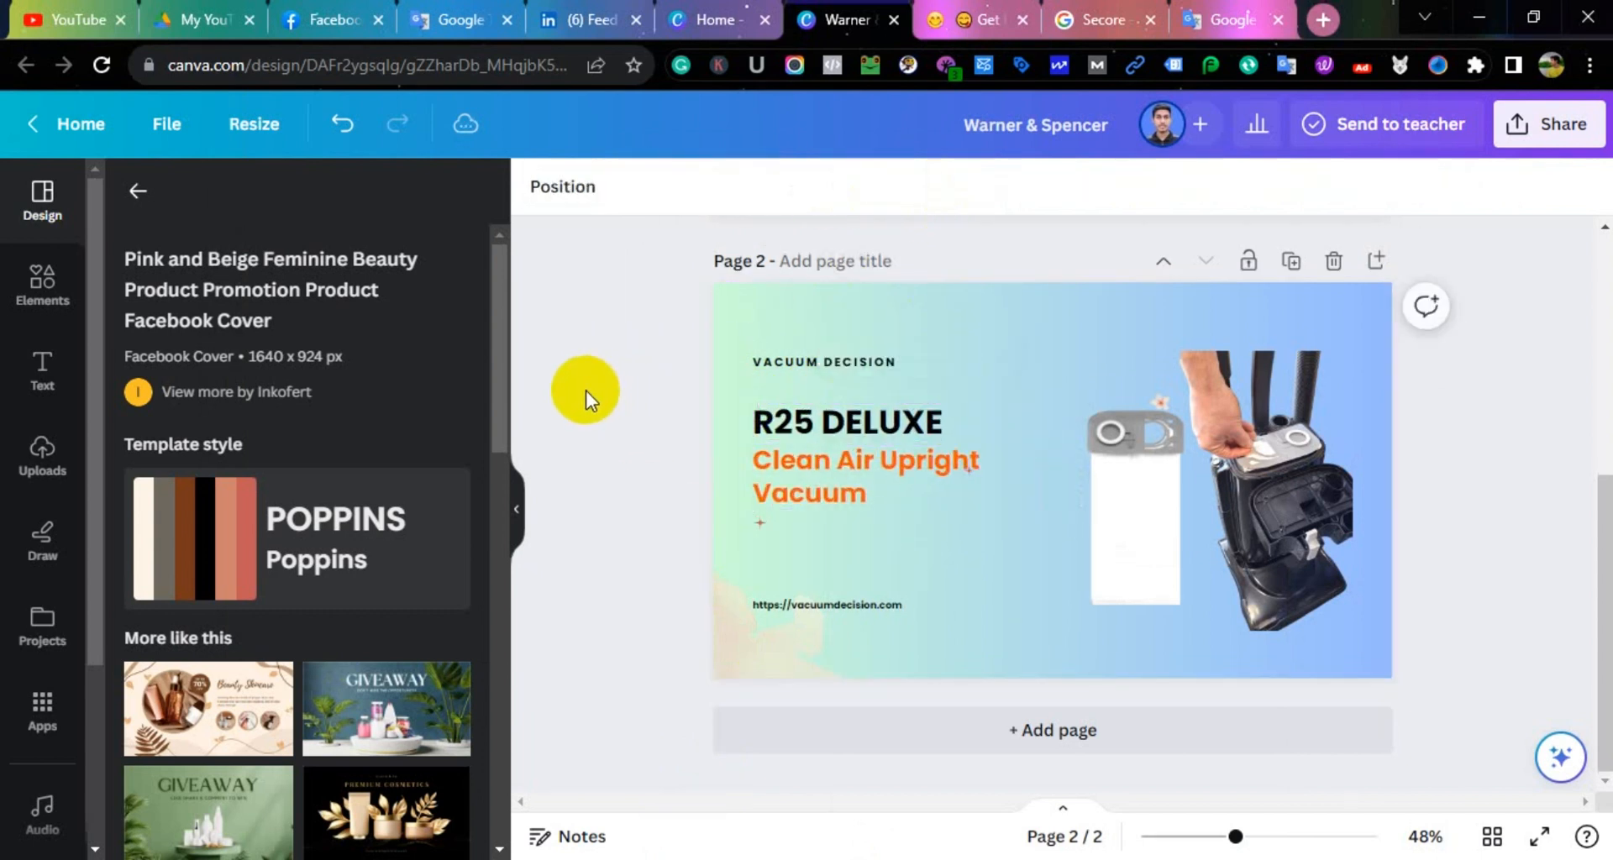
Move the vacuum photo on page 2 slightly left and up, and realign the bag photo over its patchy bag
left_click_drag(1263, 476, 1233, 467)
left_click(1485, 455)
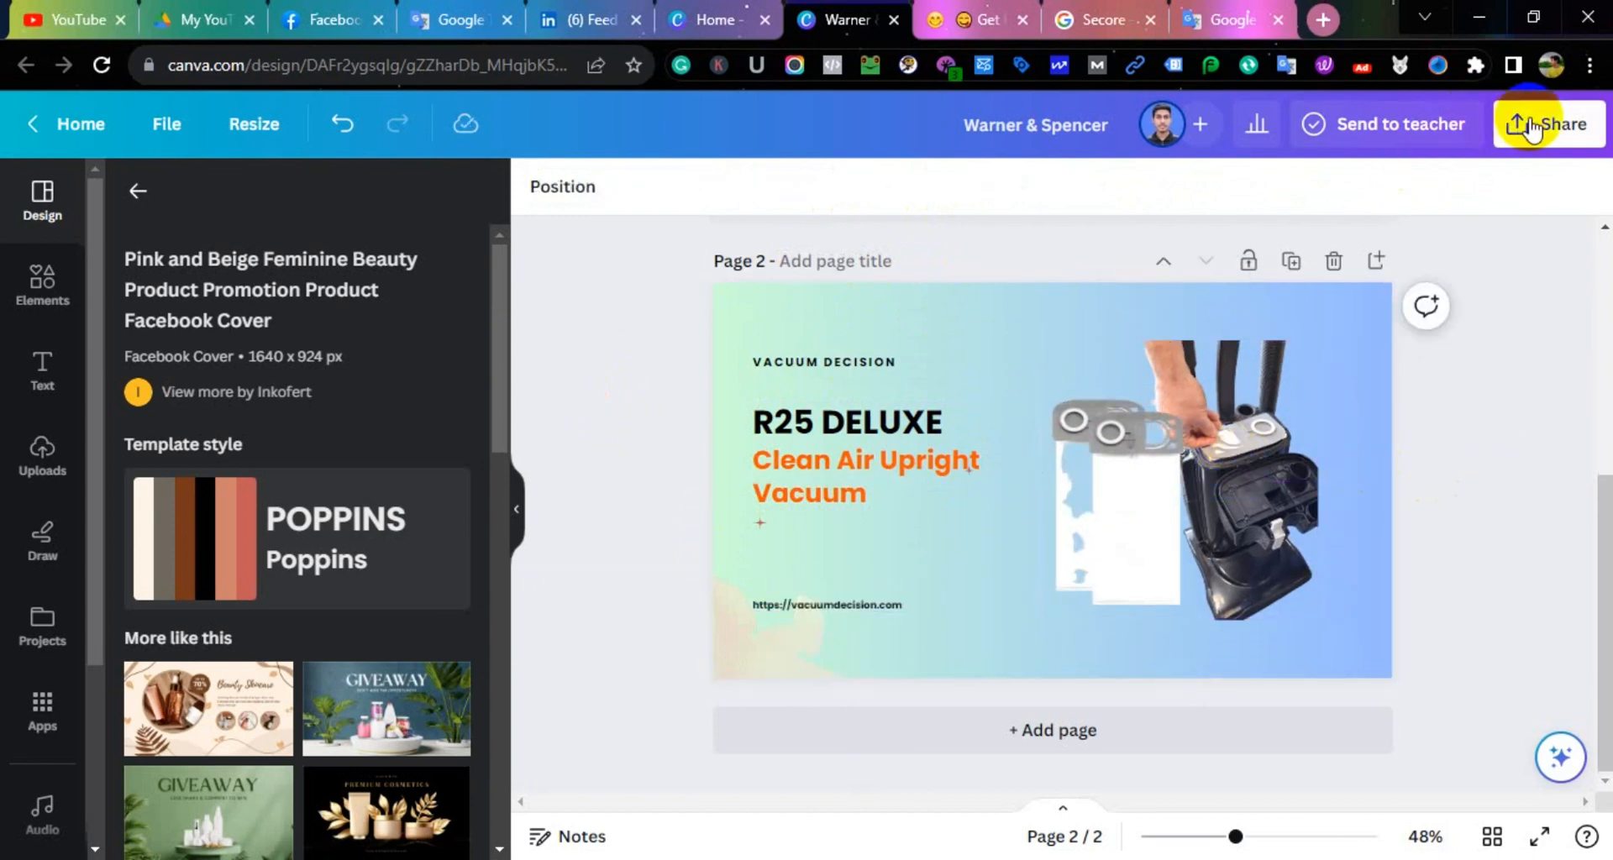
scroll(1071, 397, "up", 5)
scroll(1092, 437, "down", 5)
left_click(1106, 469)
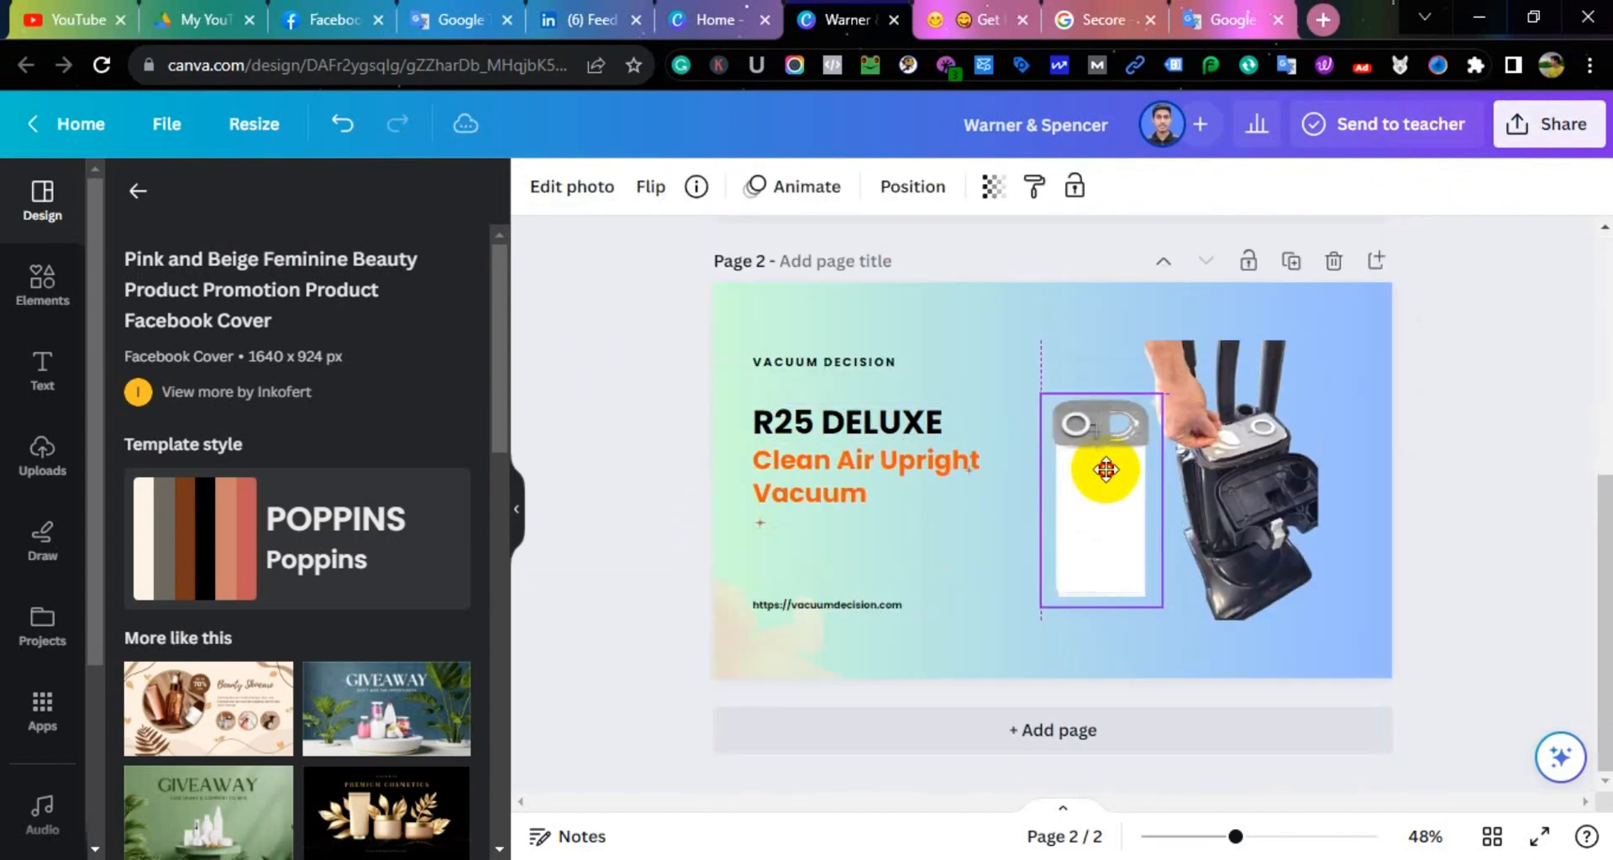
Realign the bag photo on page 2, and duplicate the page as page 3 without its two product photos
left_click_drag(1102, 467, 1100, 468)
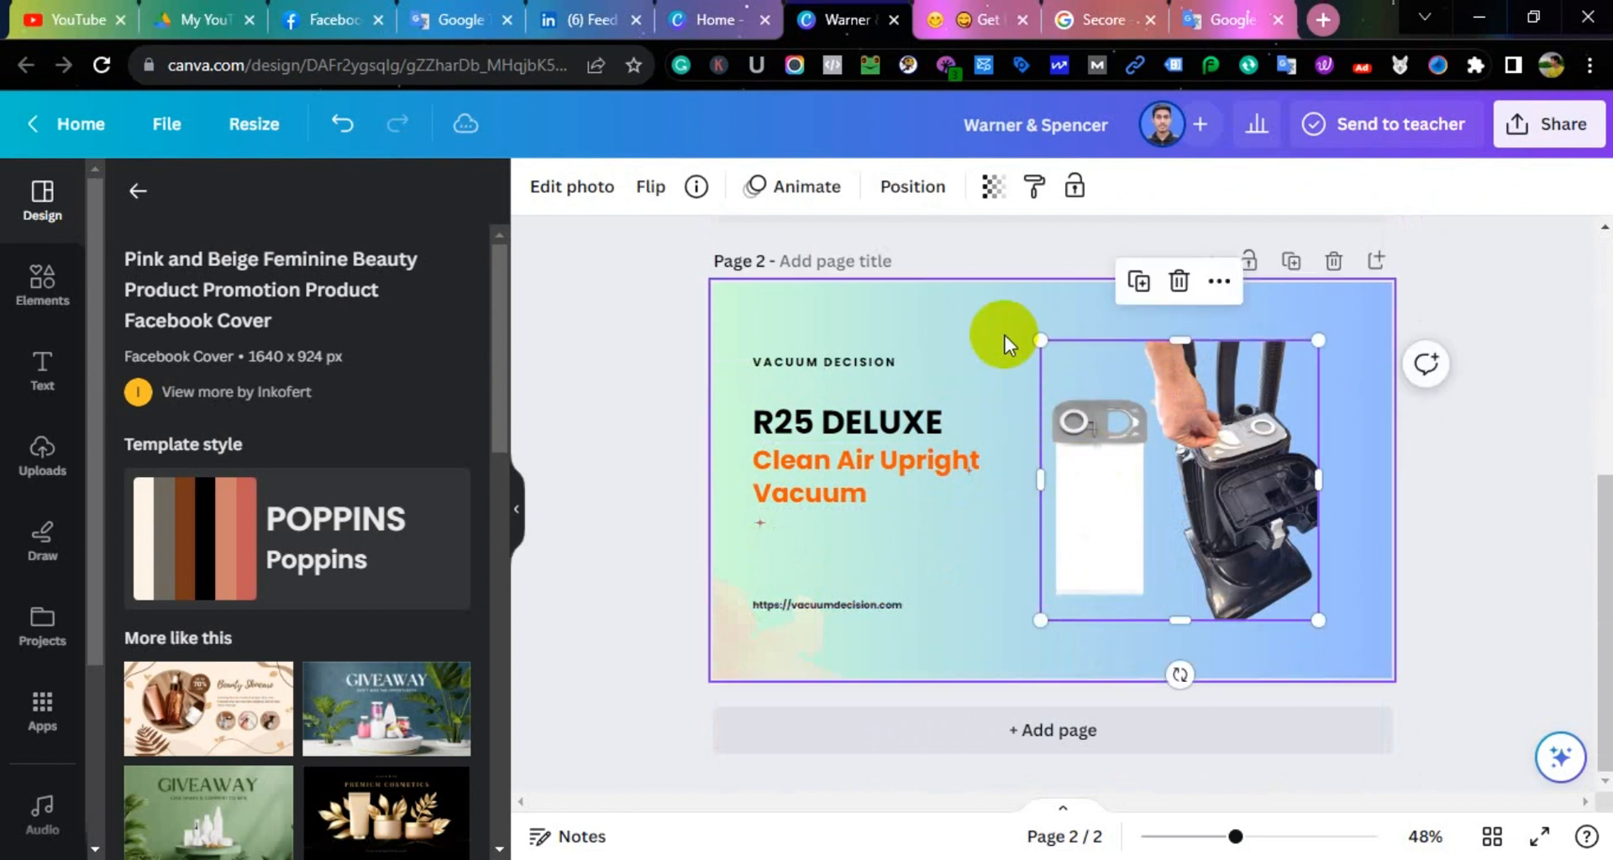
left_click(960, 304)
scroll(1455, 464, "up", 5)
scroll(1456, 464, "down", 5)
left_click(1280, 554)
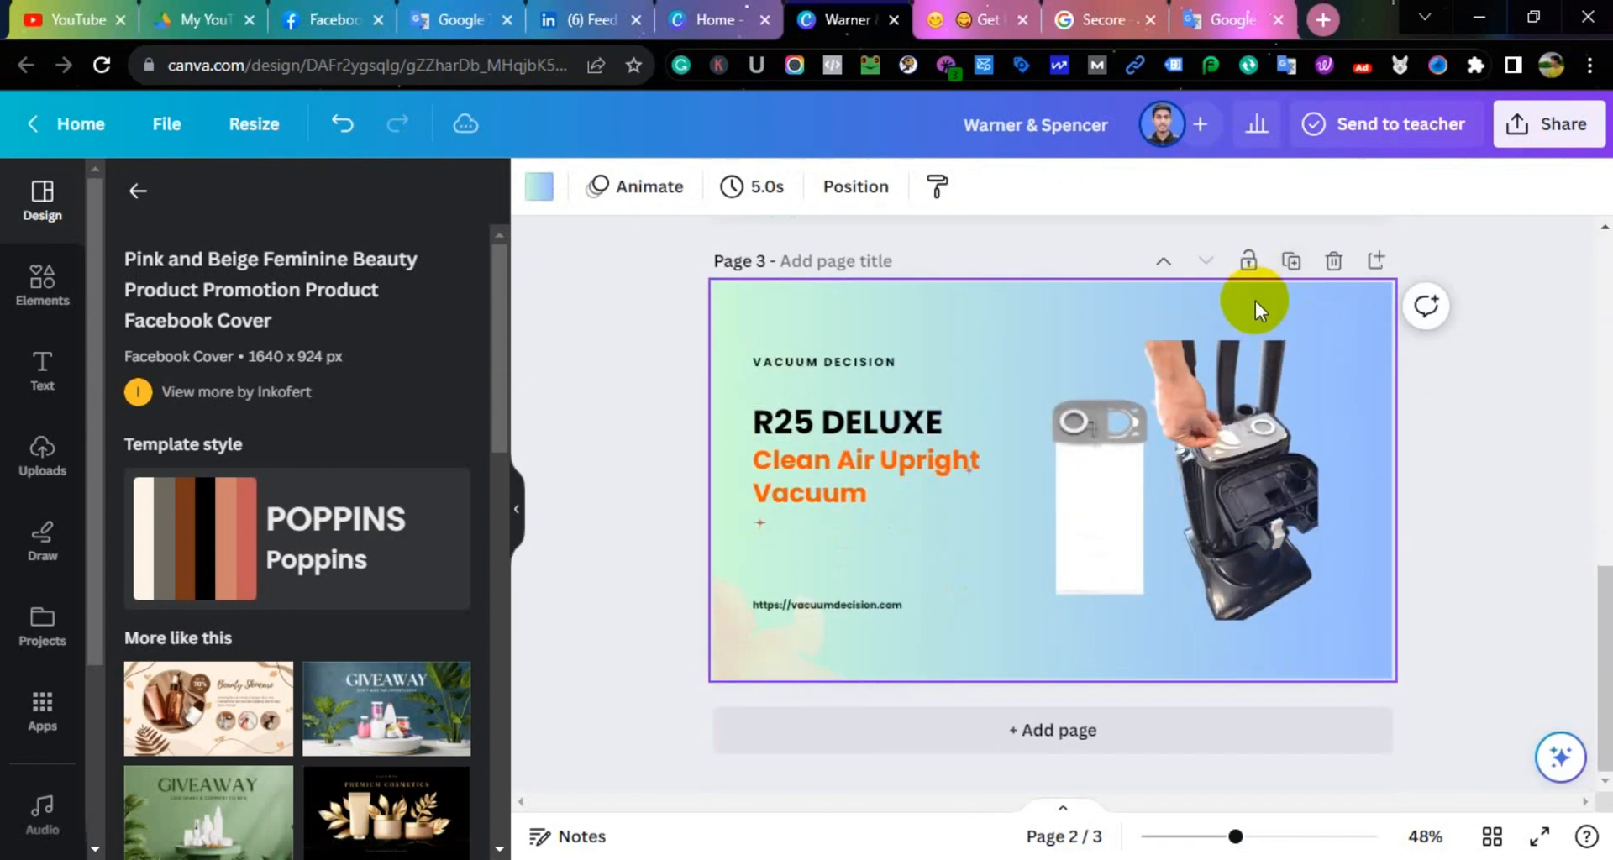
left_click(1081, 551)
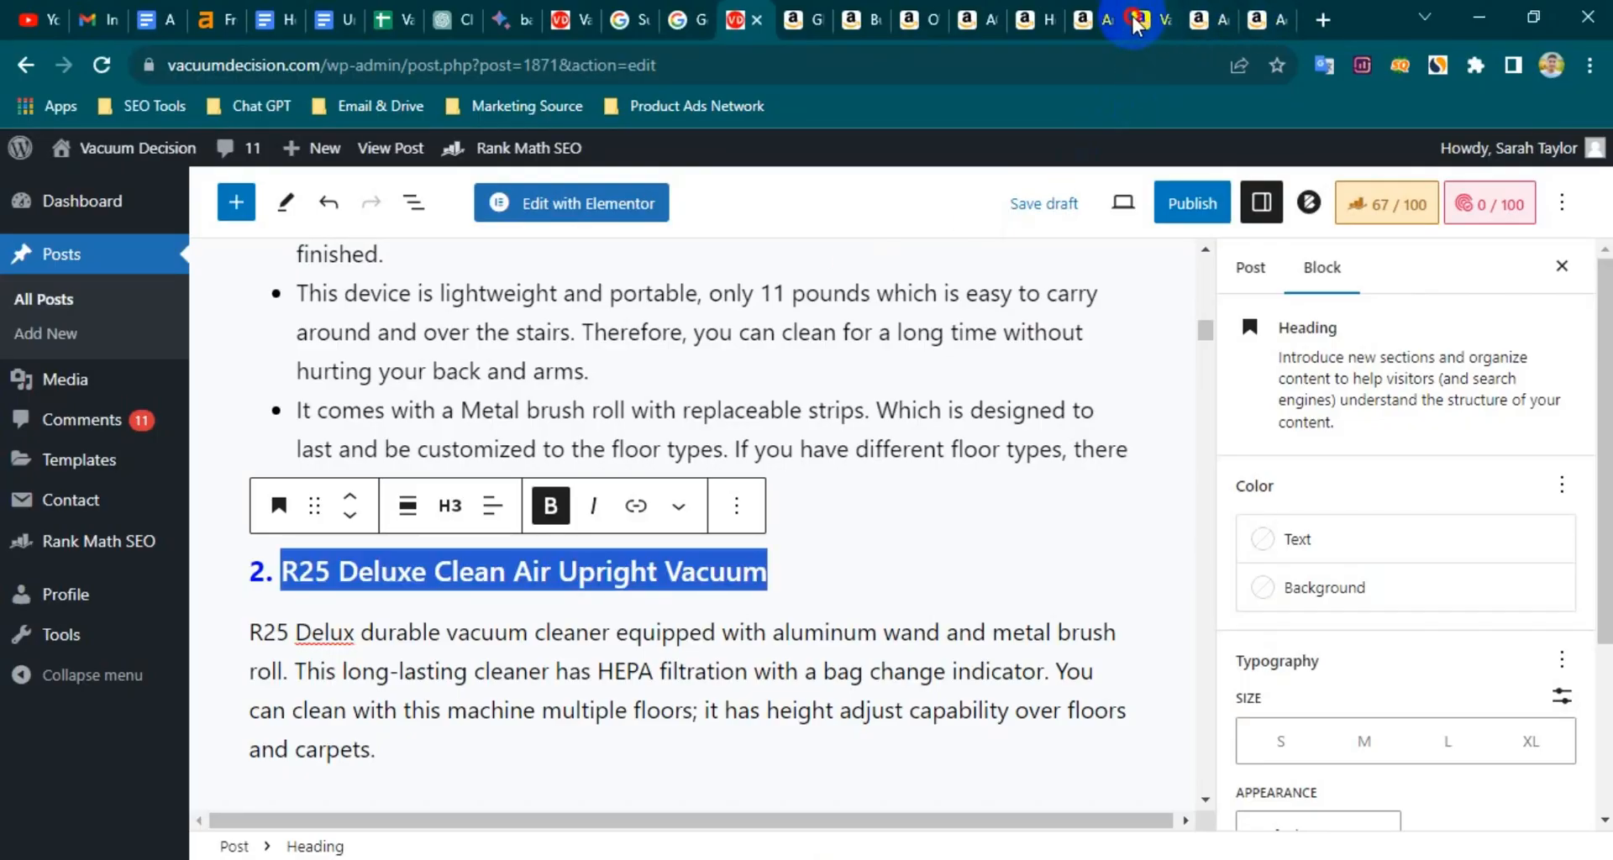
Switch to the Amazon listing for the swimming pool vacuum brush and compare its gallery photos
left_click(1133, 18)
left_click(414, 630)
left_click(1353, 425)
left_click(1278, 426)
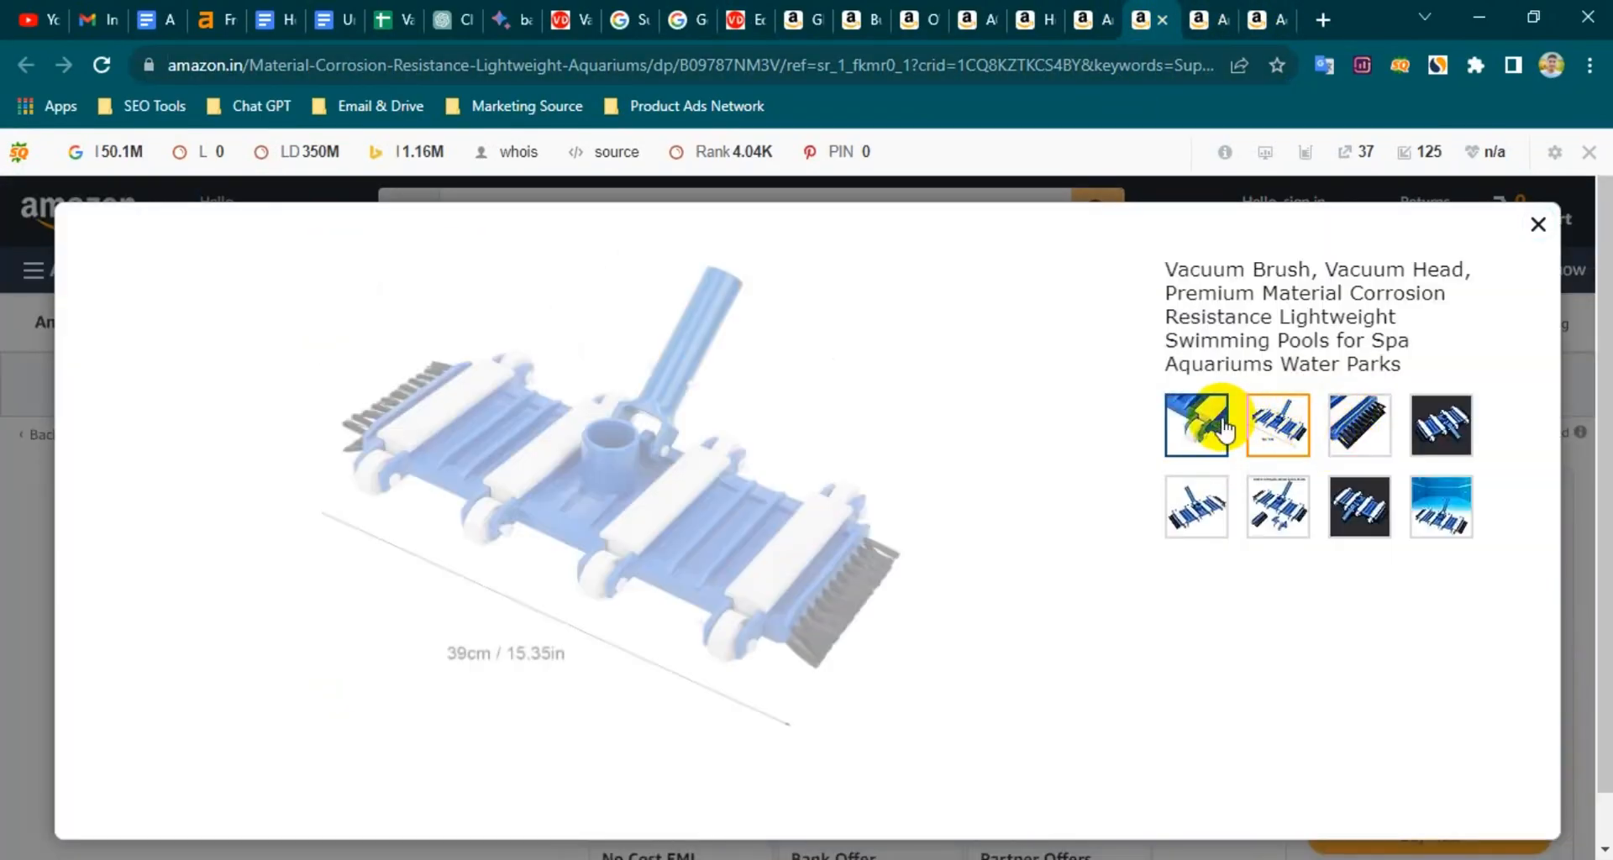
left_click(1221, 421)
left_click(1345, 426)
left_click(1285, 425)
left_click(1418, 427)
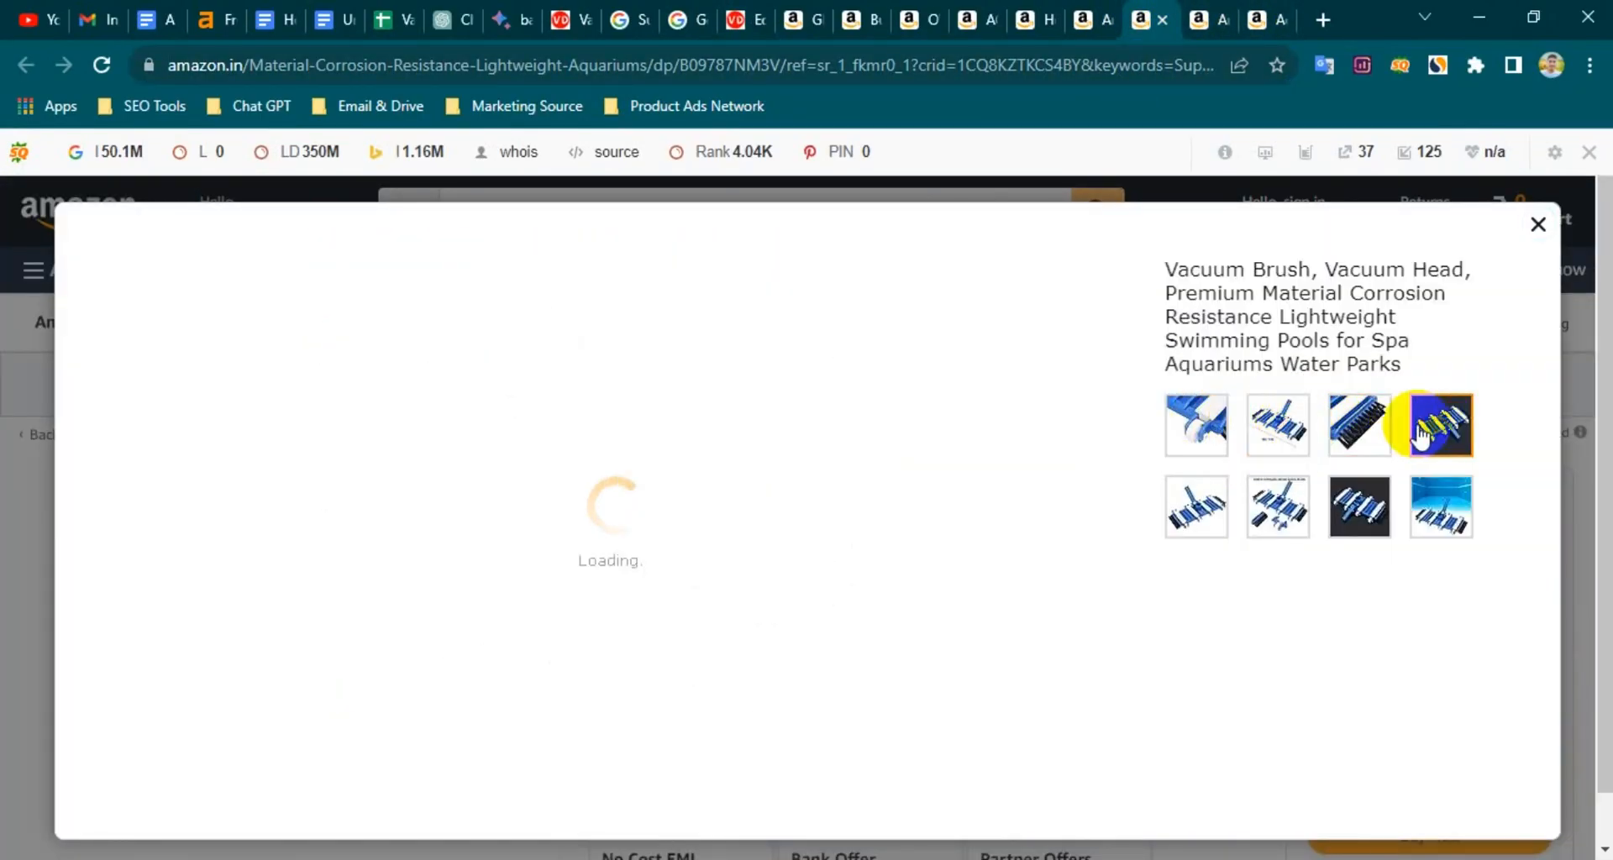
left_click(1278, 425)
left_click(1197, 425)
left_click(1278, 425)
left_click(1418, 430)
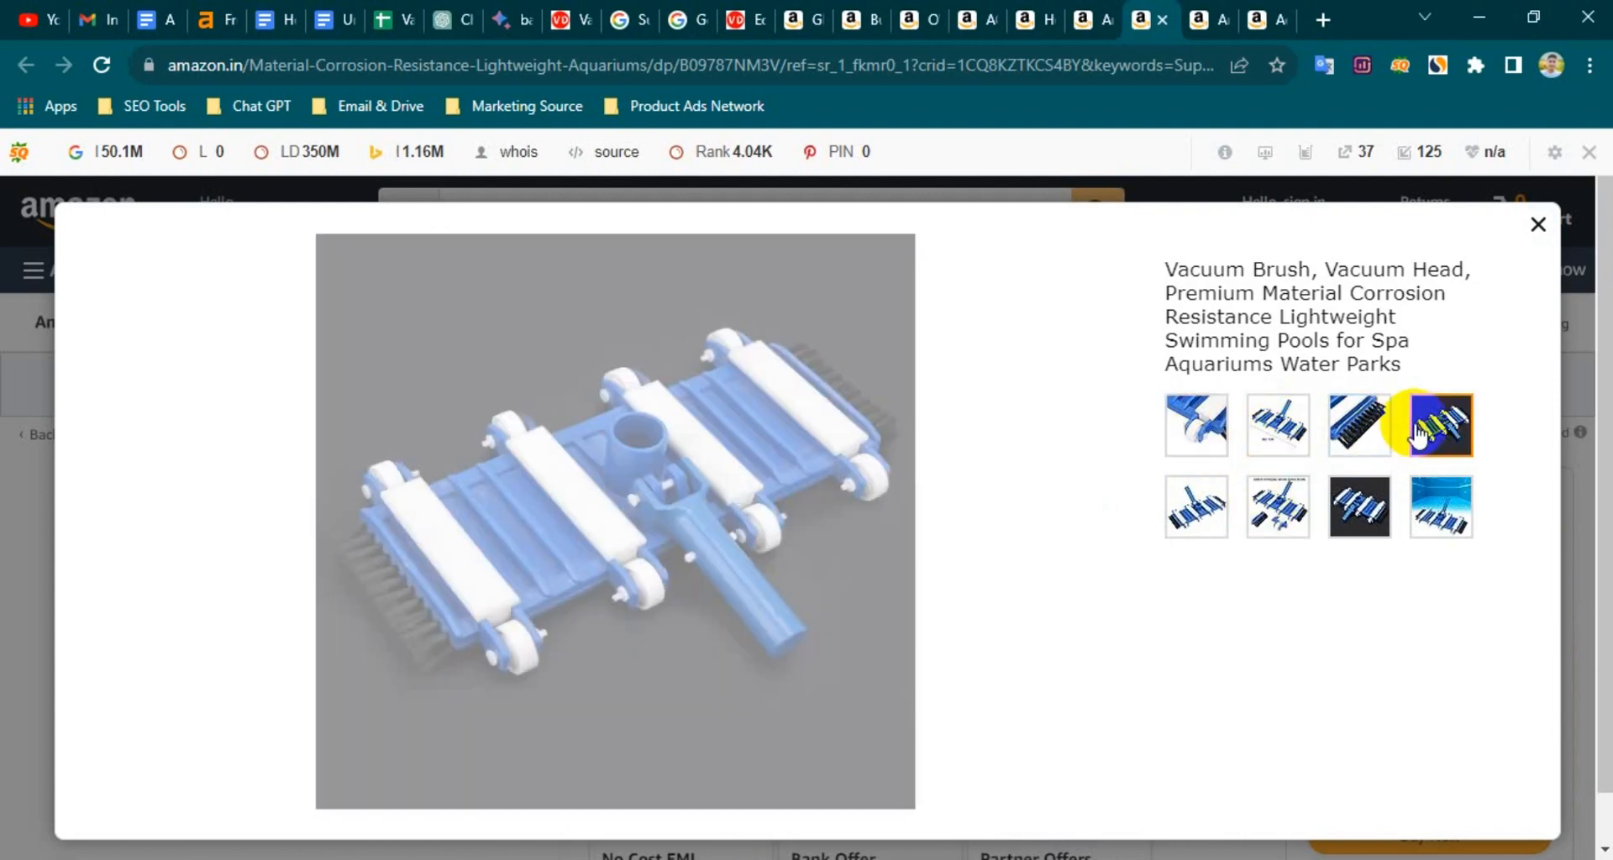
left_click(1353, 425)
left_click(1294, 425)
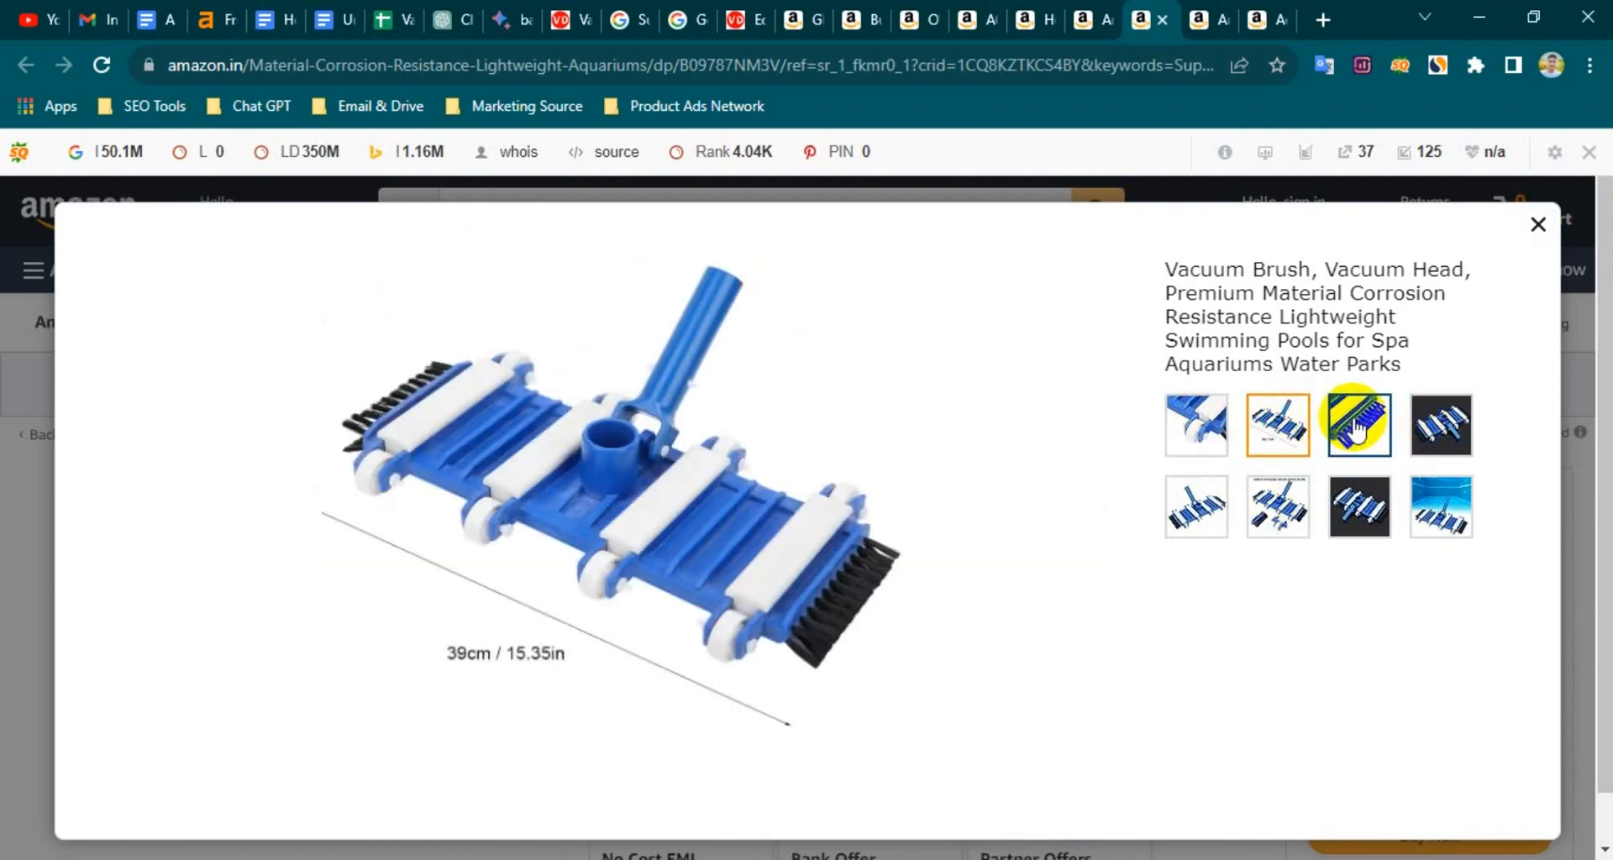
Copy the dark-background vacuum brush photo from the Amazon gallery and paste it on page 3 in Canva, beside the headline
left_click(1354, 420)
left_click(1446, 420)
right_click(659, 423)
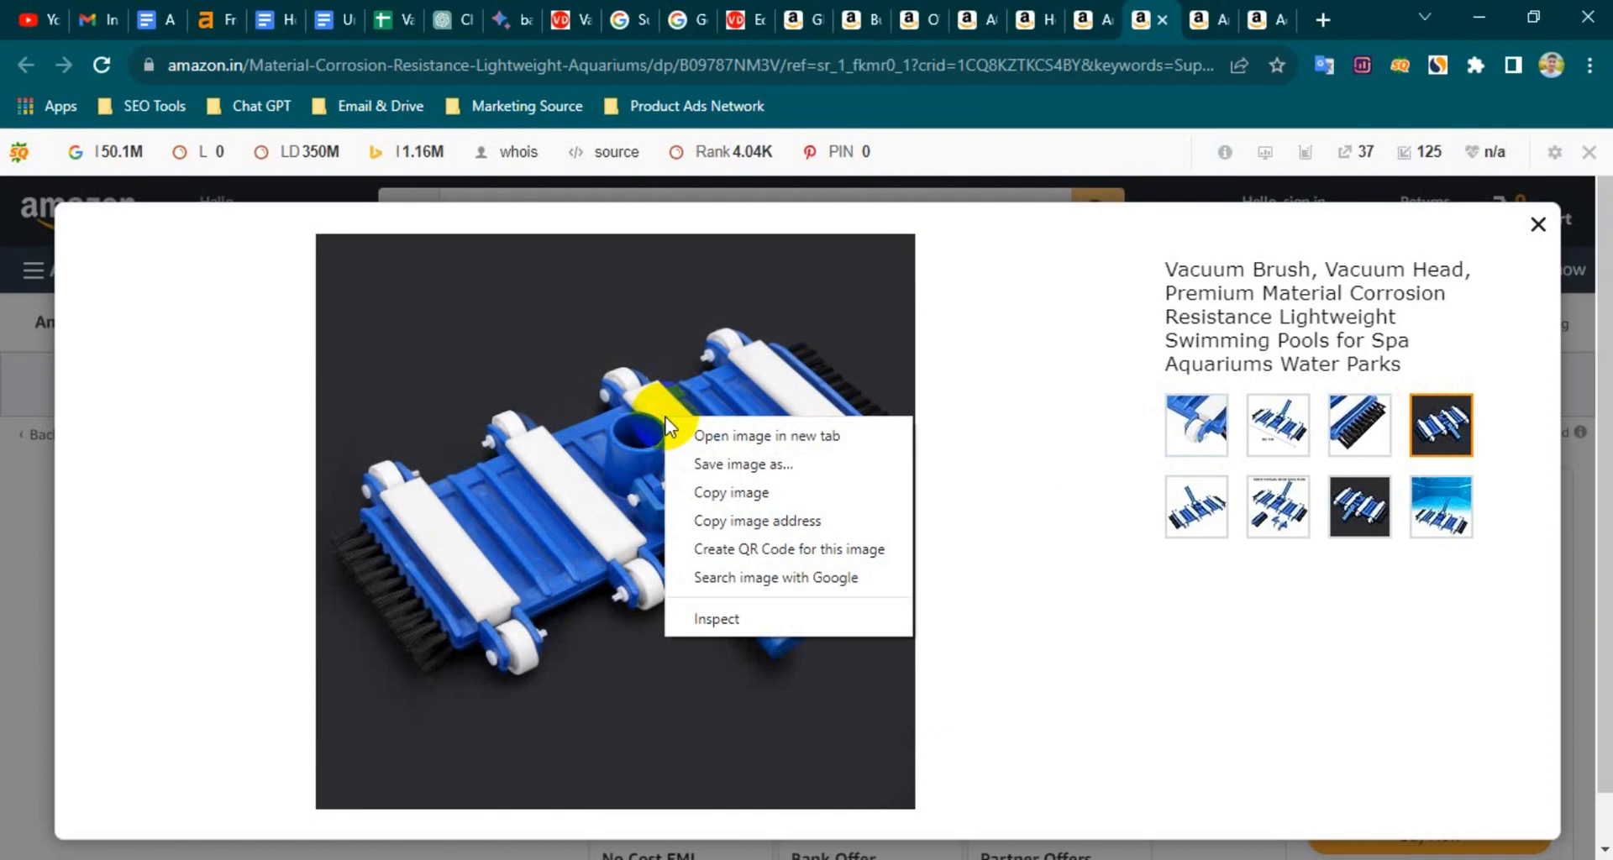
left_click(705, 493)
key("alt+Tab")
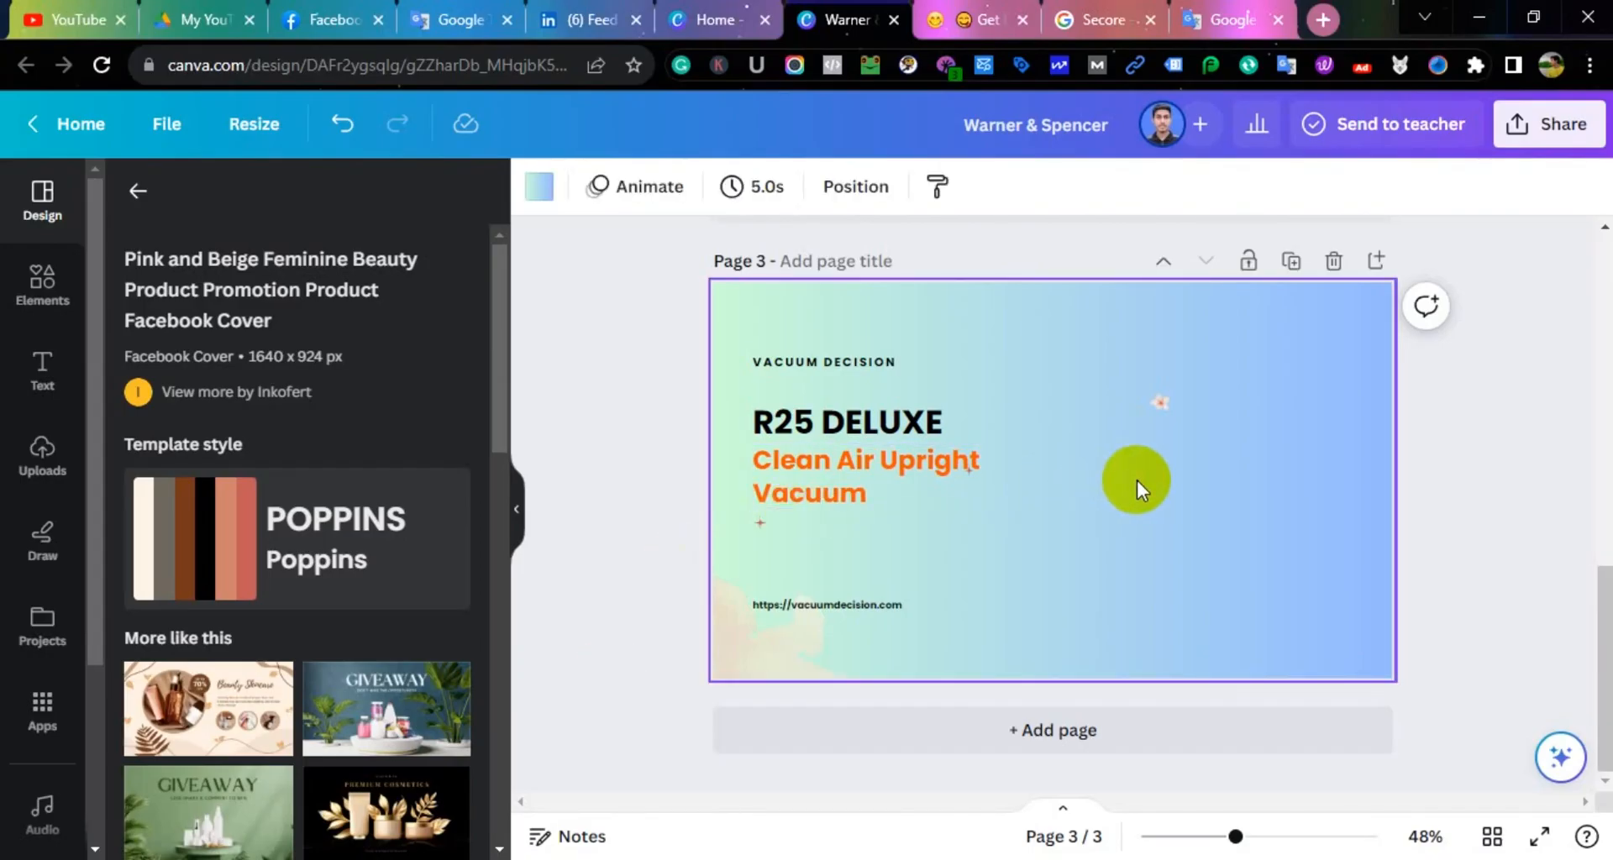
key("ctrl+v")
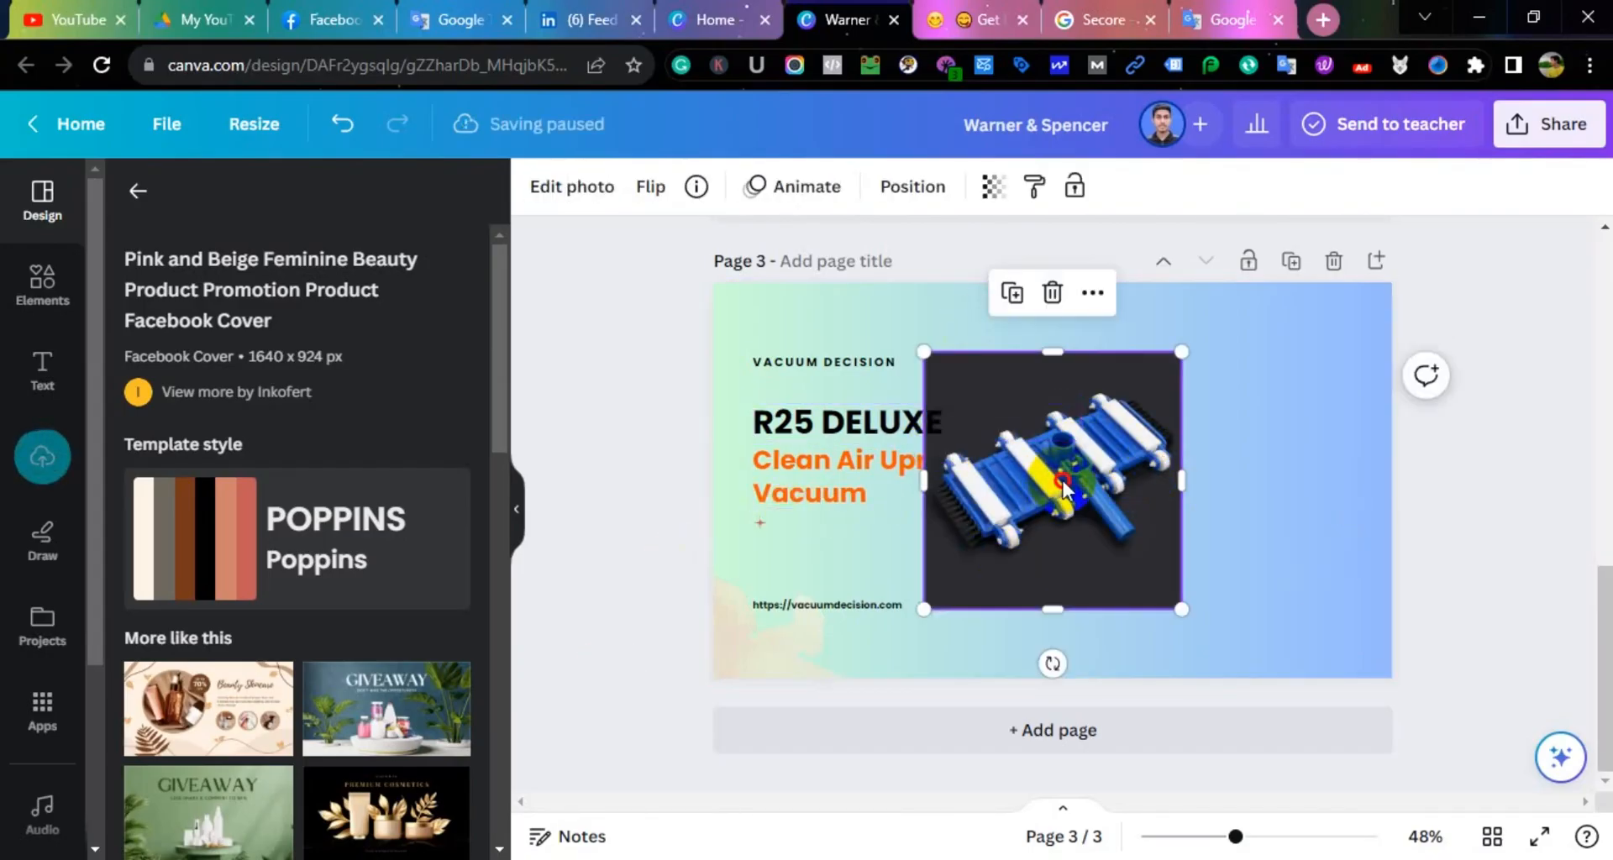
left_click_drag(1062, 480, 1161, 492)
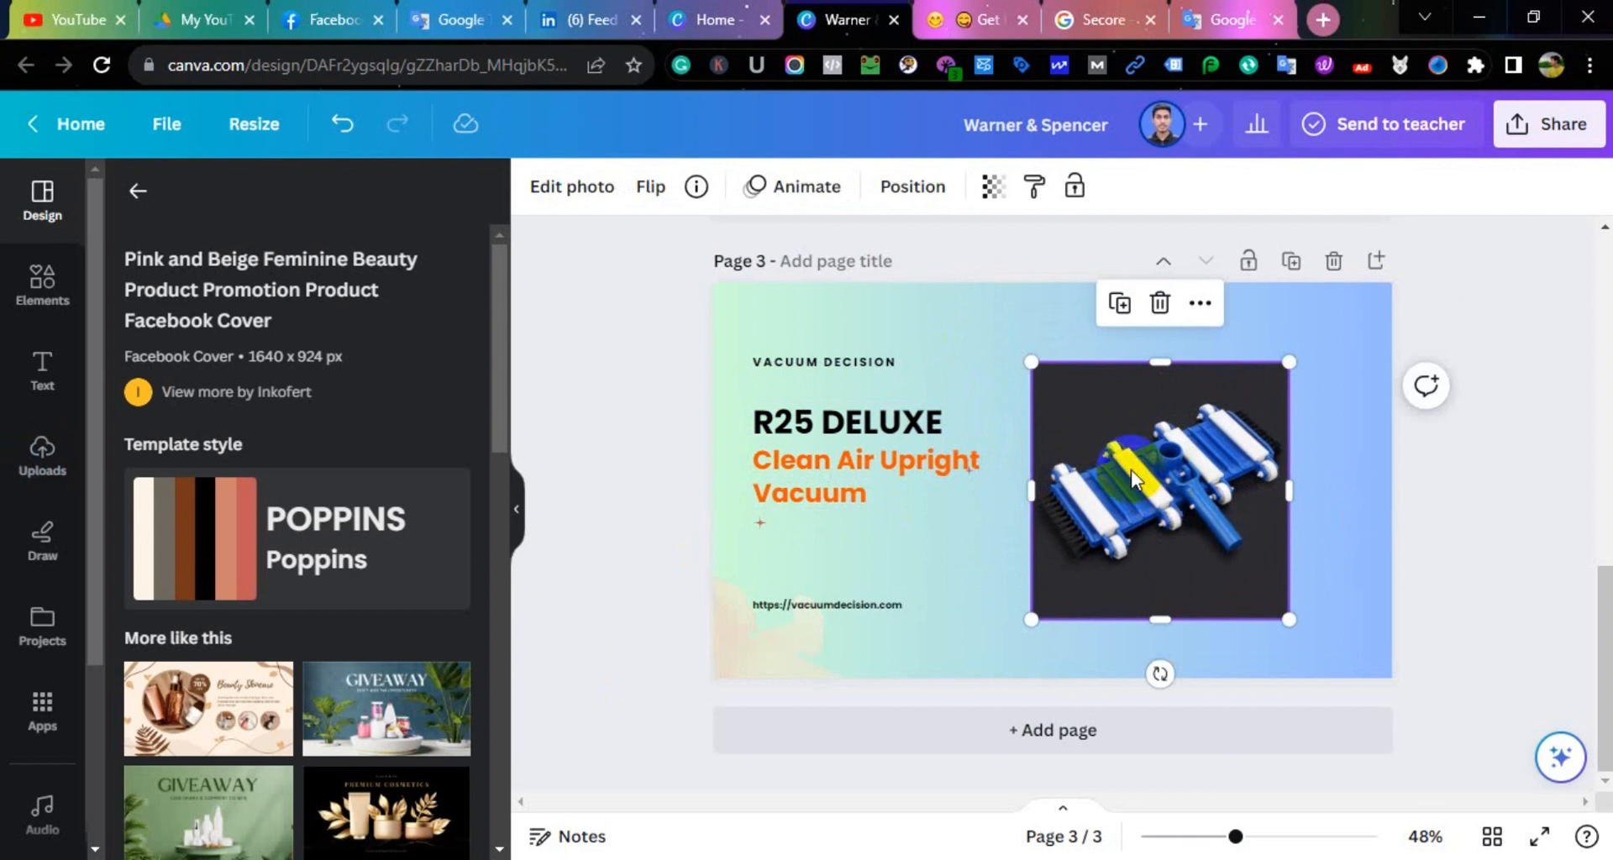
Remove the brush photo's background and shrink it to about 301 × 301 just to the right of the headline
left_click(573, 186)
left_click(169, 370)
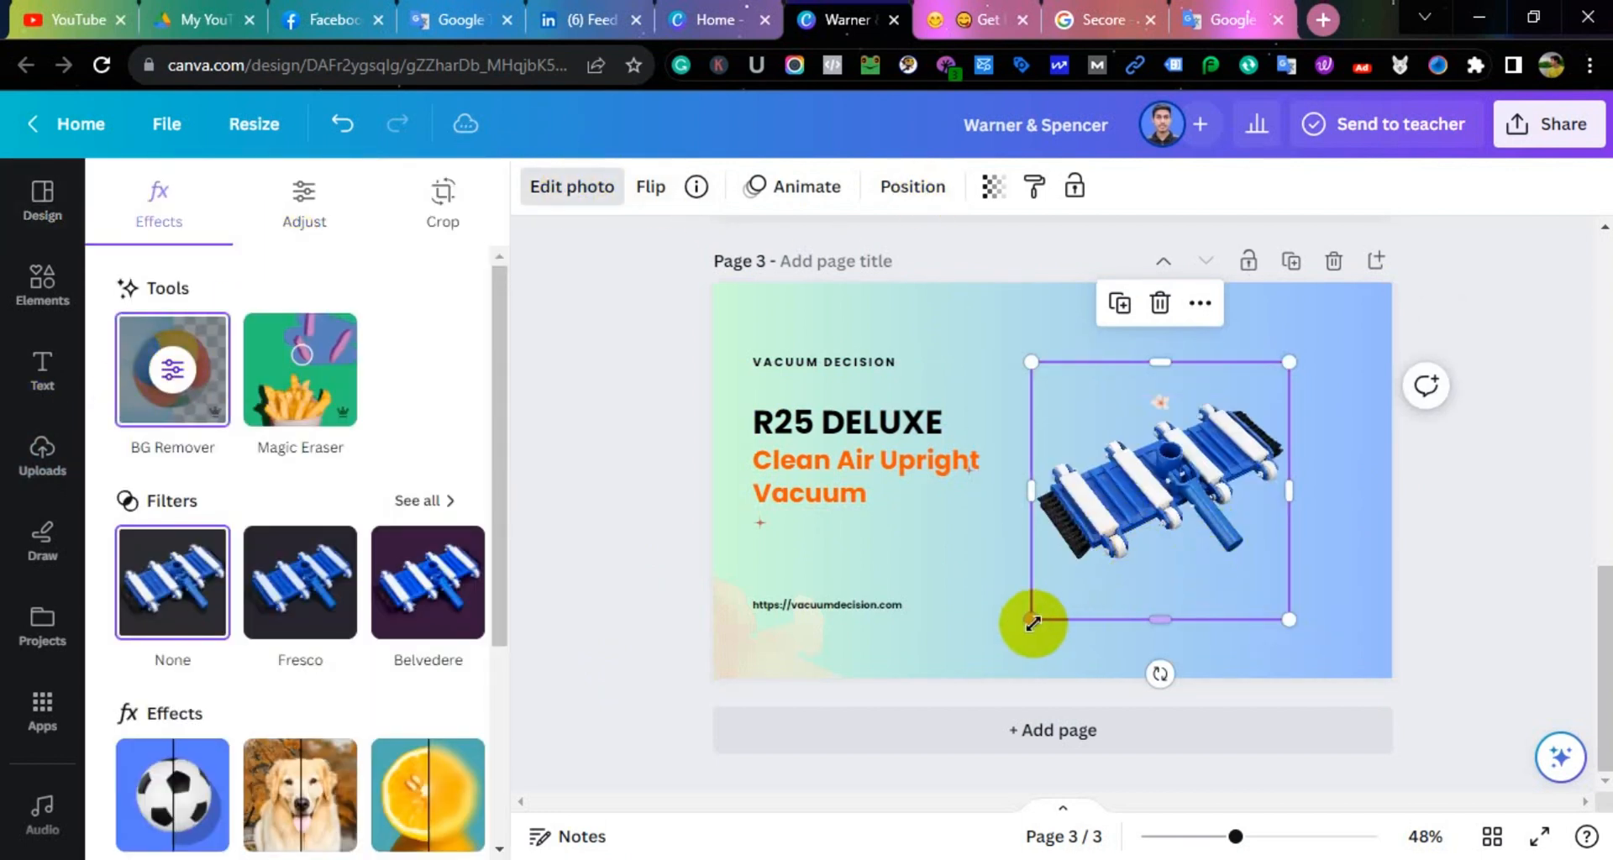
left_click_drag(1032, 622, 1160, 492)
left_click_drag(1217, 413, 1069, 407)
left_click_drag(1136, 488, 1180, 541)
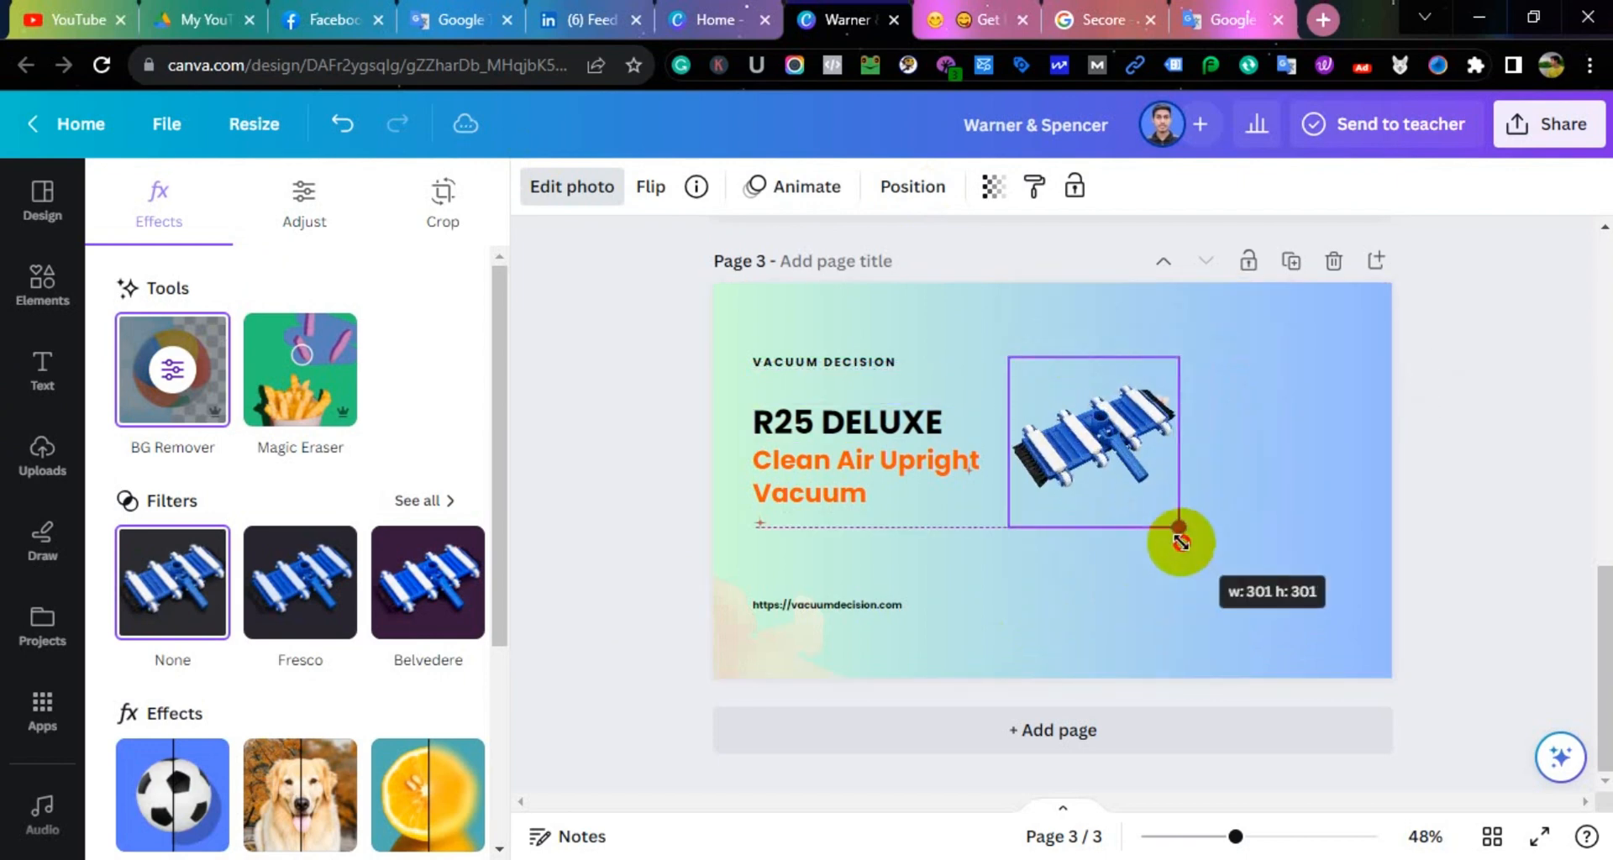
Copy the white-background brush photo with its handle raised from the Amazon gallery and paste it on page 3 in Canva
left_click(709, 857)
left_click(1359, 507)
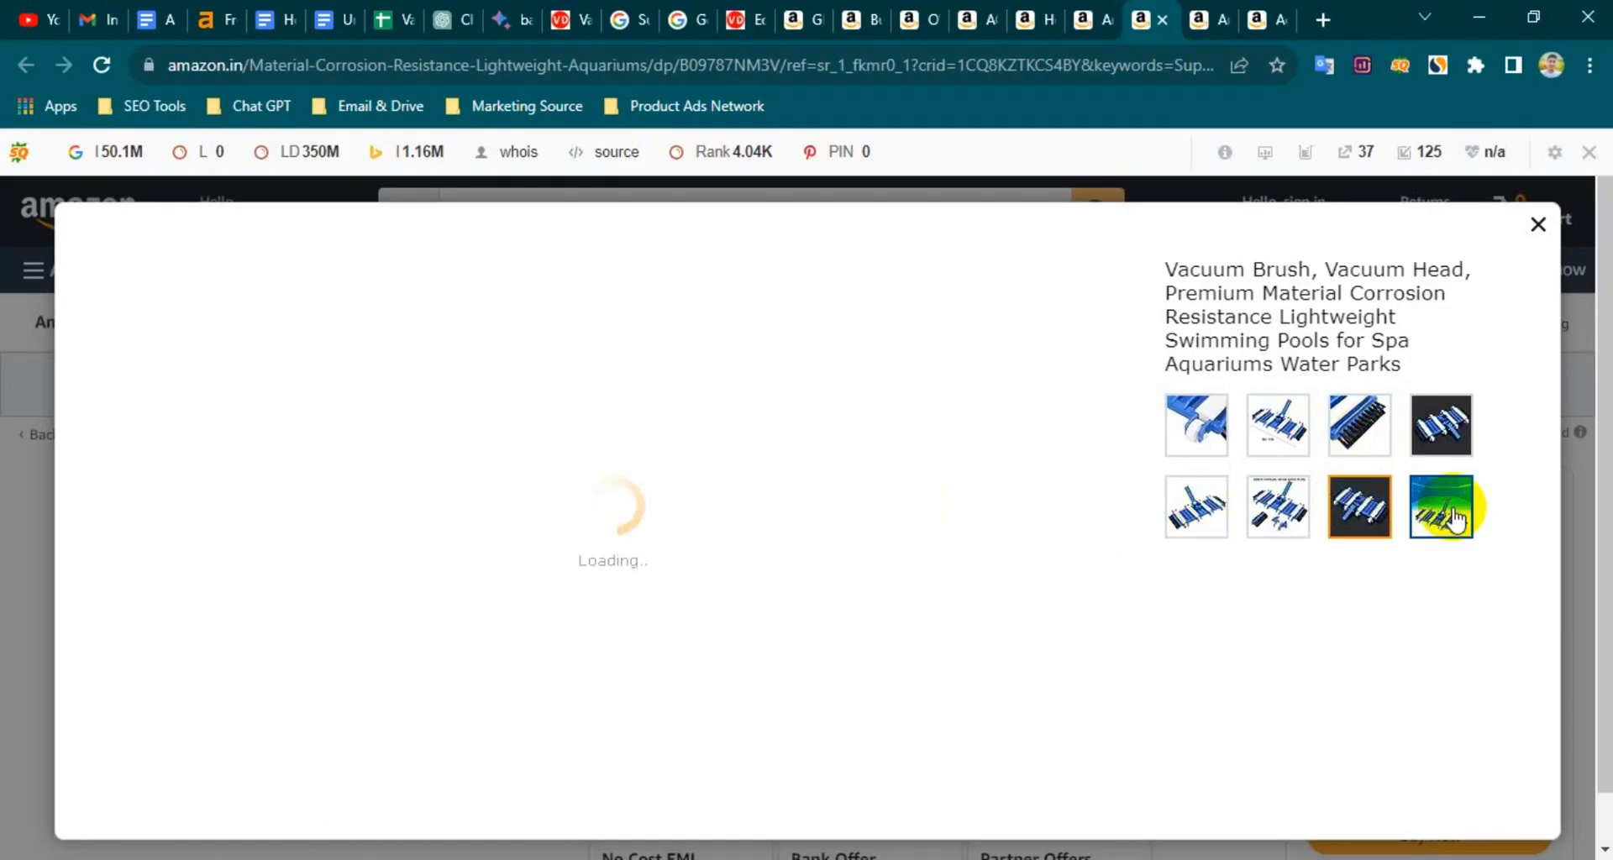
left_click(1453, 517)
left_click(1438, 426)
left_click(1208, 533)
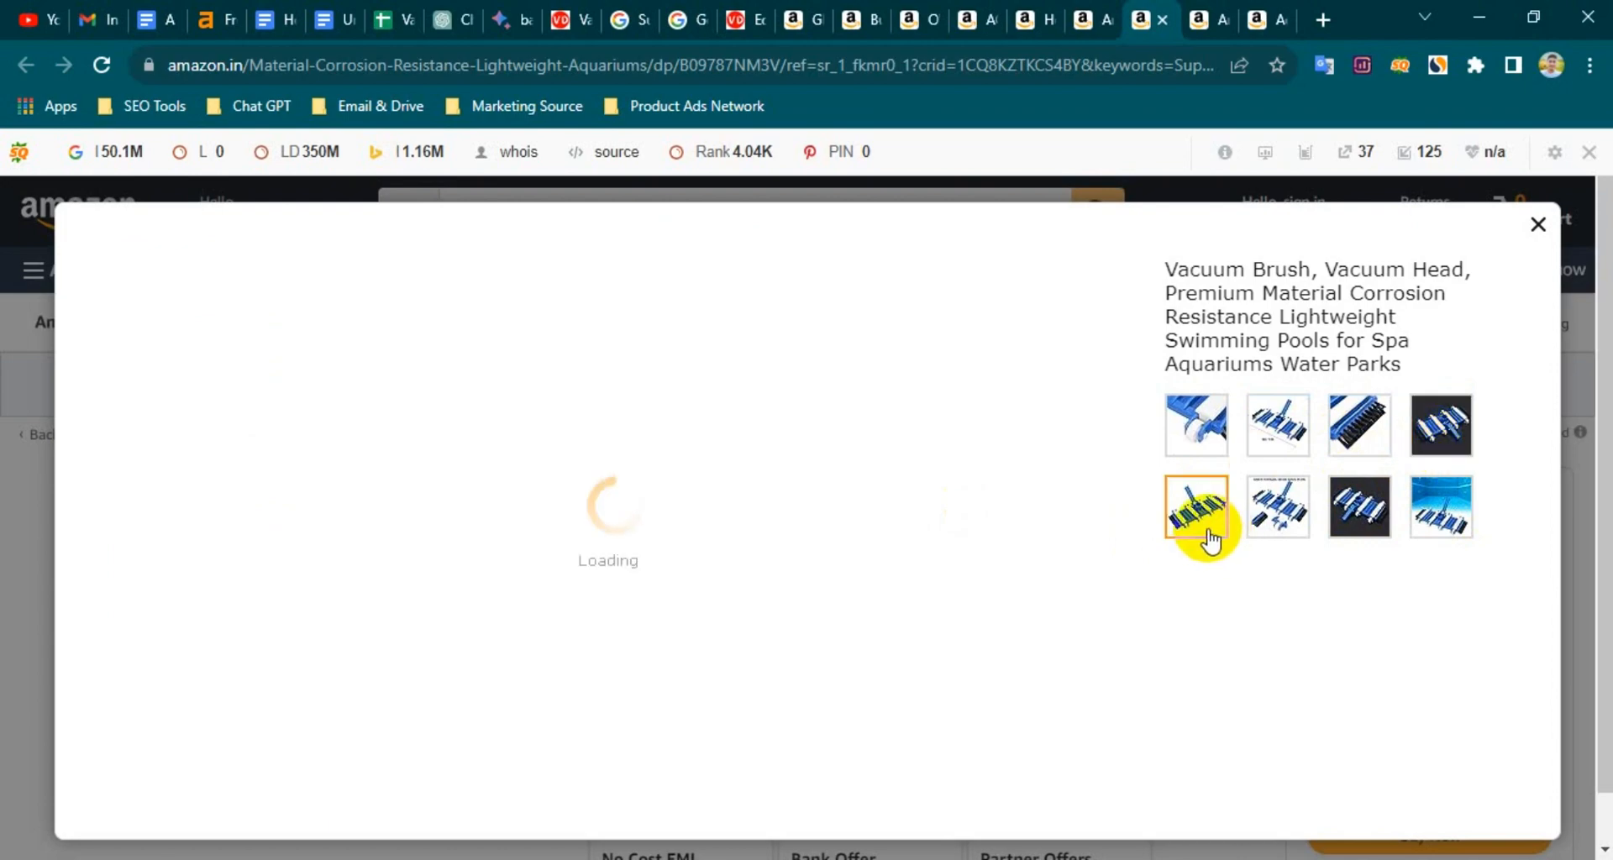
right_click(571, 475)
left_click(605, 548)
key("alt+Tab")
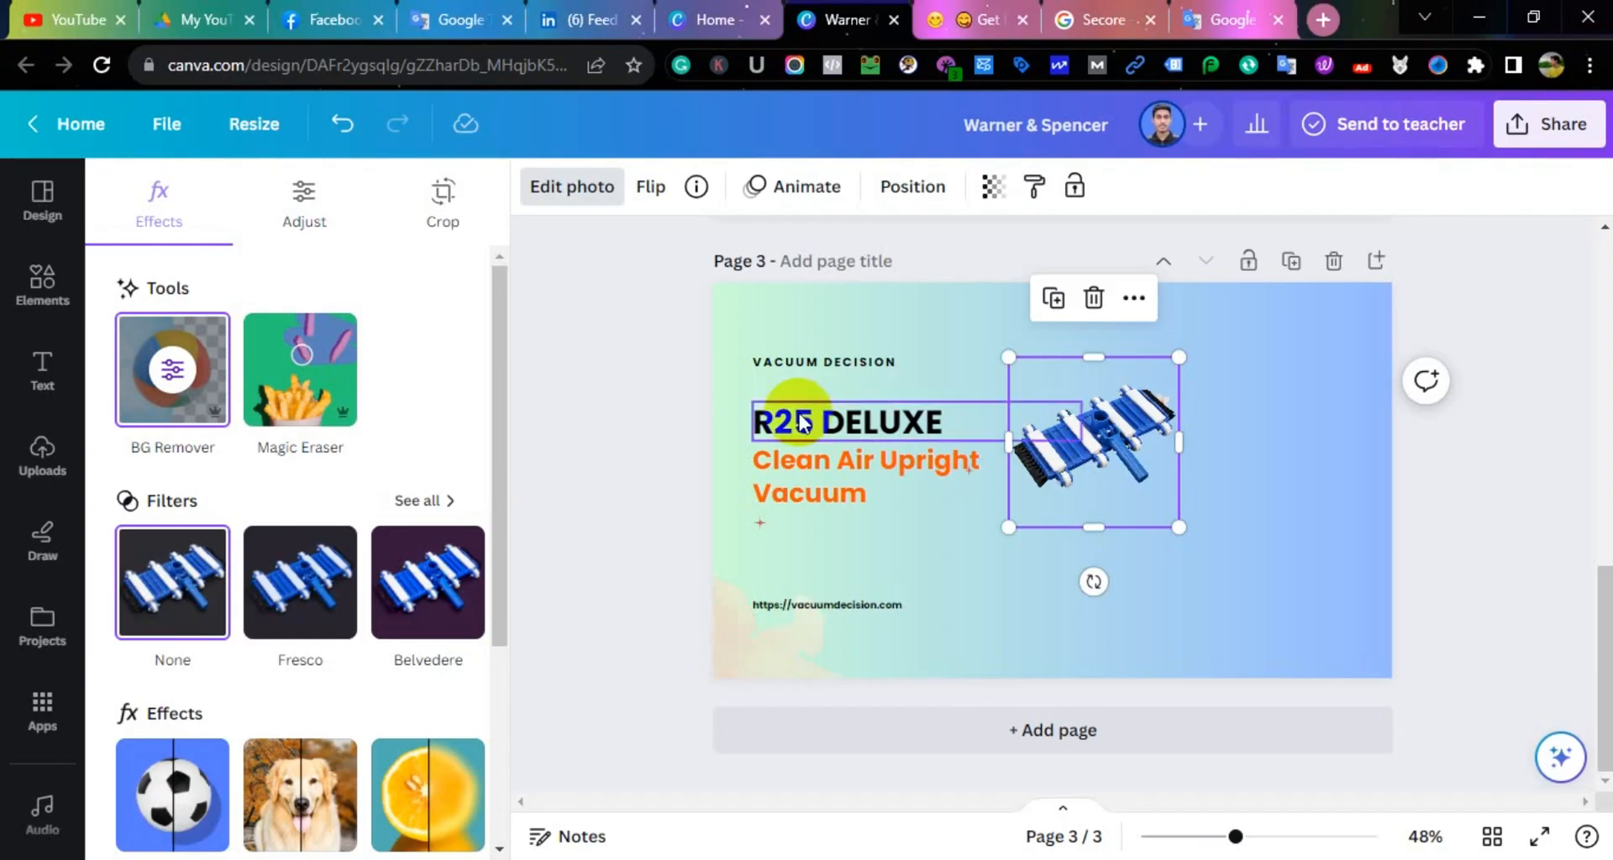
left_click(1284, 516)
key("ctrl+v")
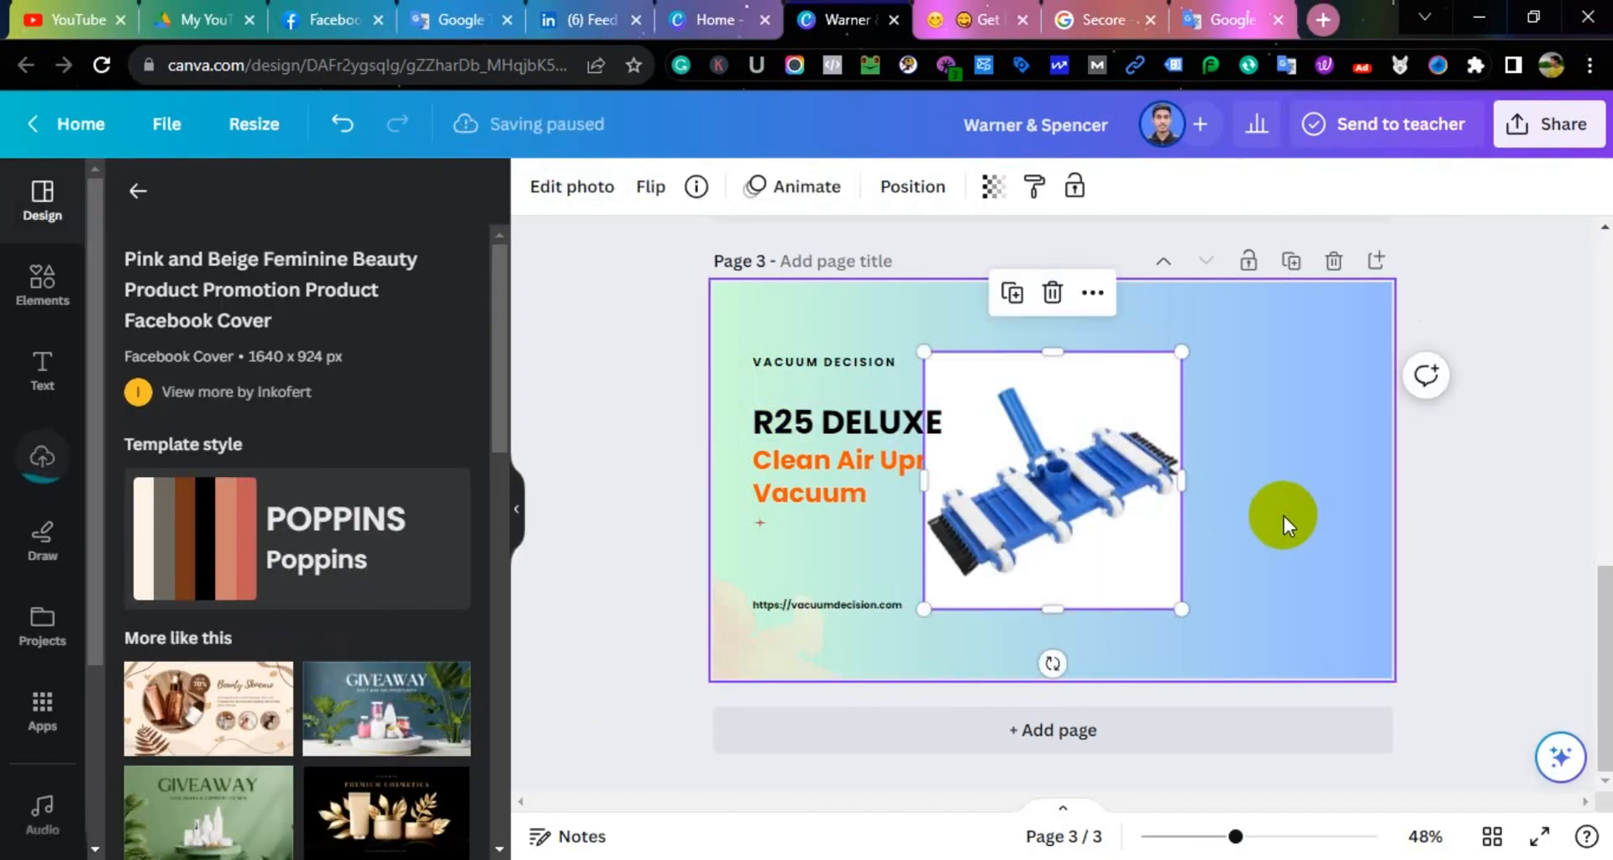
Remove the second brush photo's background, shrink it and place it diagonally below and right of the first brush
left_click(563, 191)
left_click(172, 368)
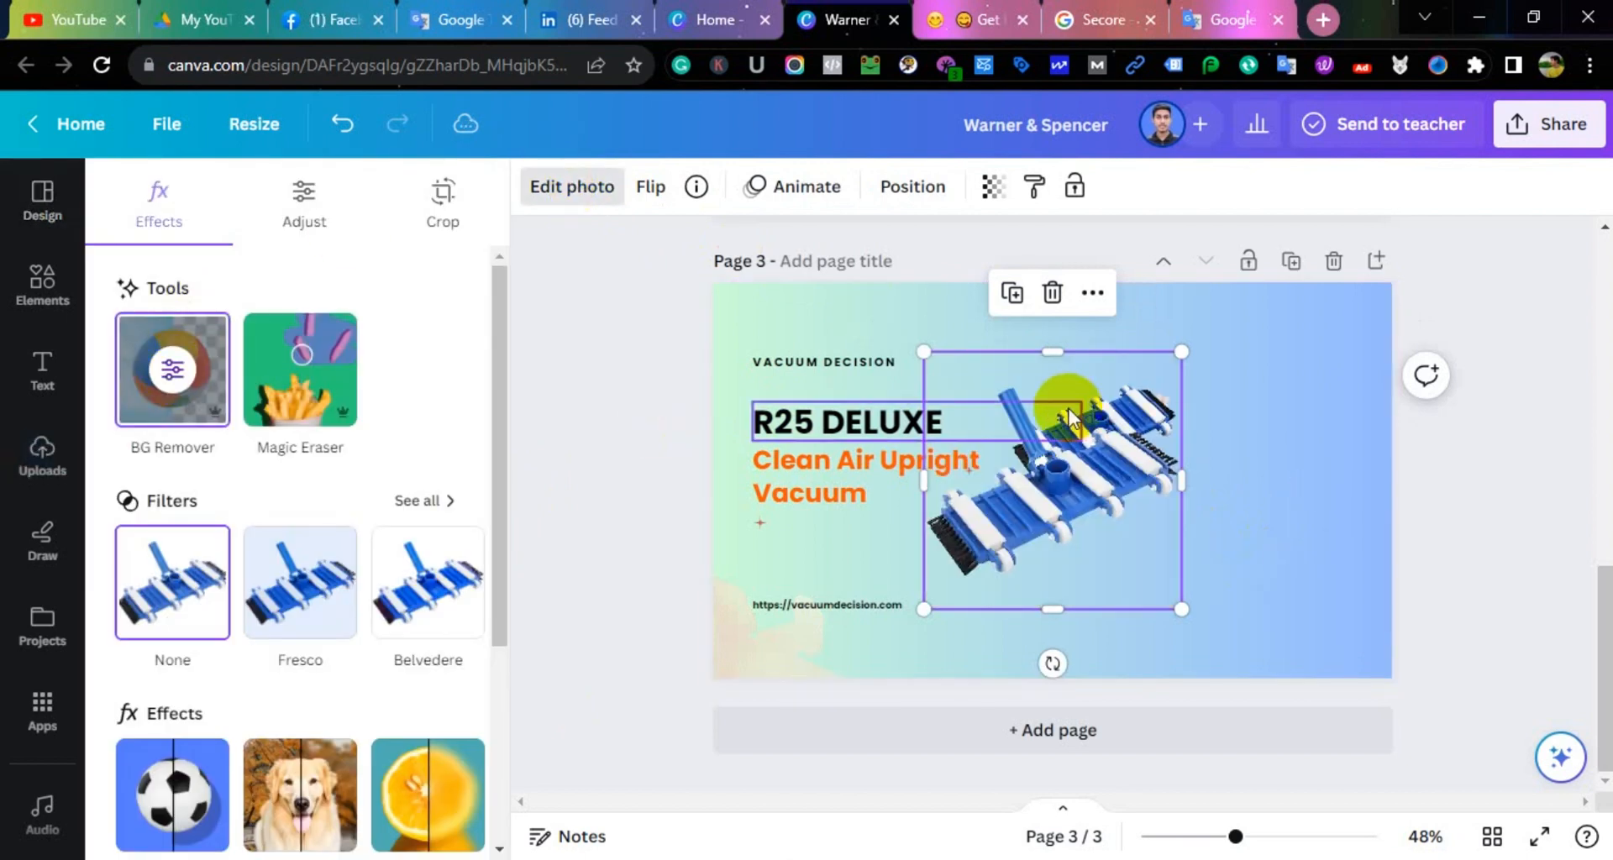
left_click_drag(1069, 408, 1226, 471)
left_click_drag(1336, 670, 1236, 566)
left_click_drag(1167, 440, 1222, 460)
left_click(1515, 362)
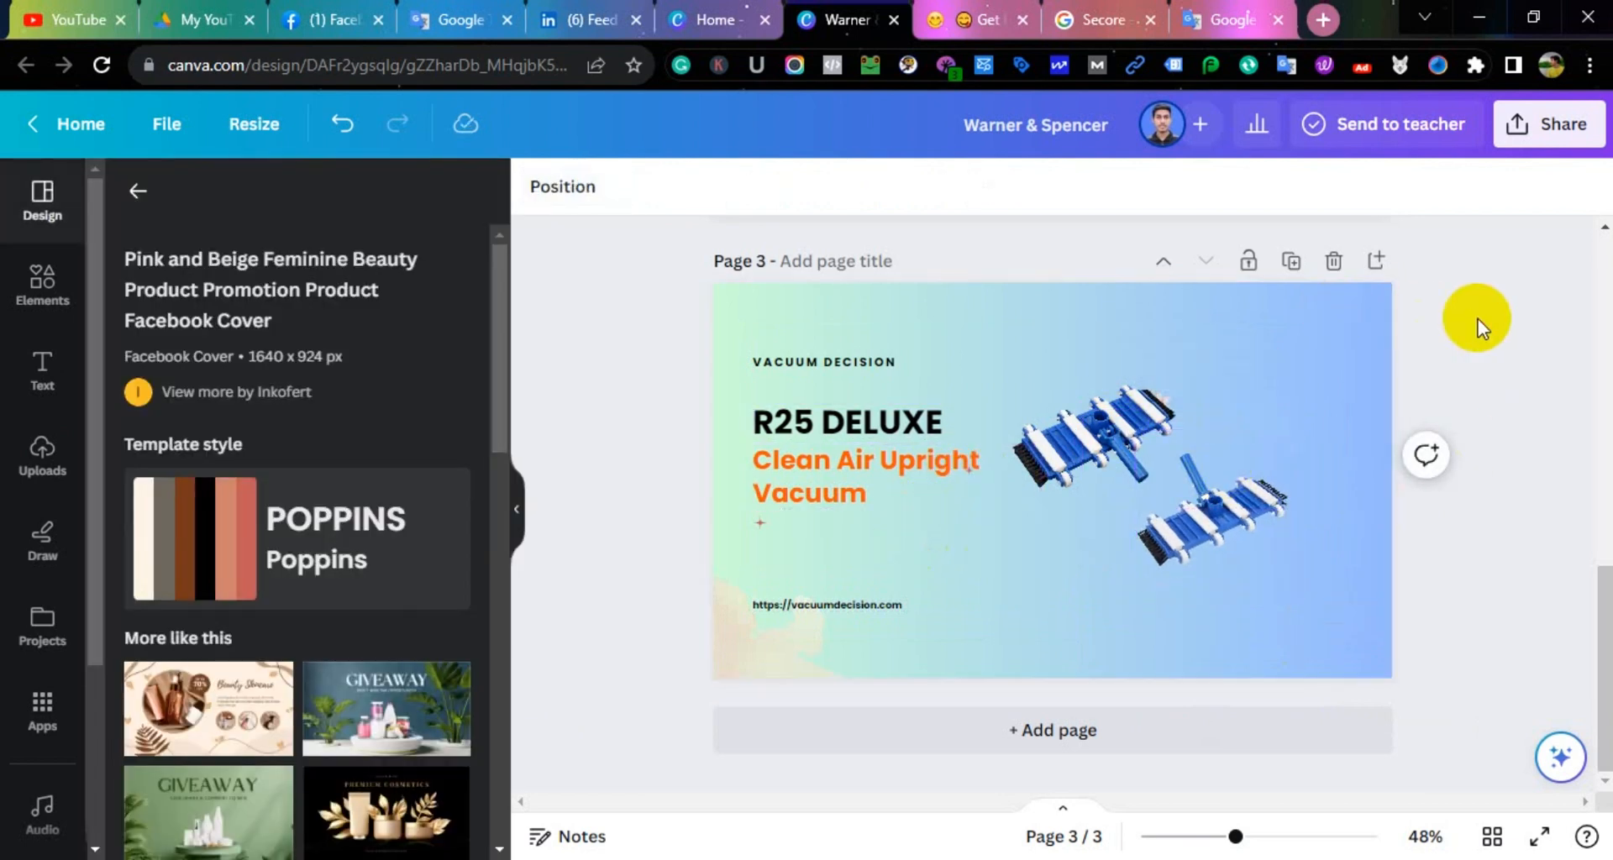
Move the first brush photo slightly up on page 3 and enlarge the second brush photo toward its lower-right corner
left_click_drag(1117, 417, 1114, 373)
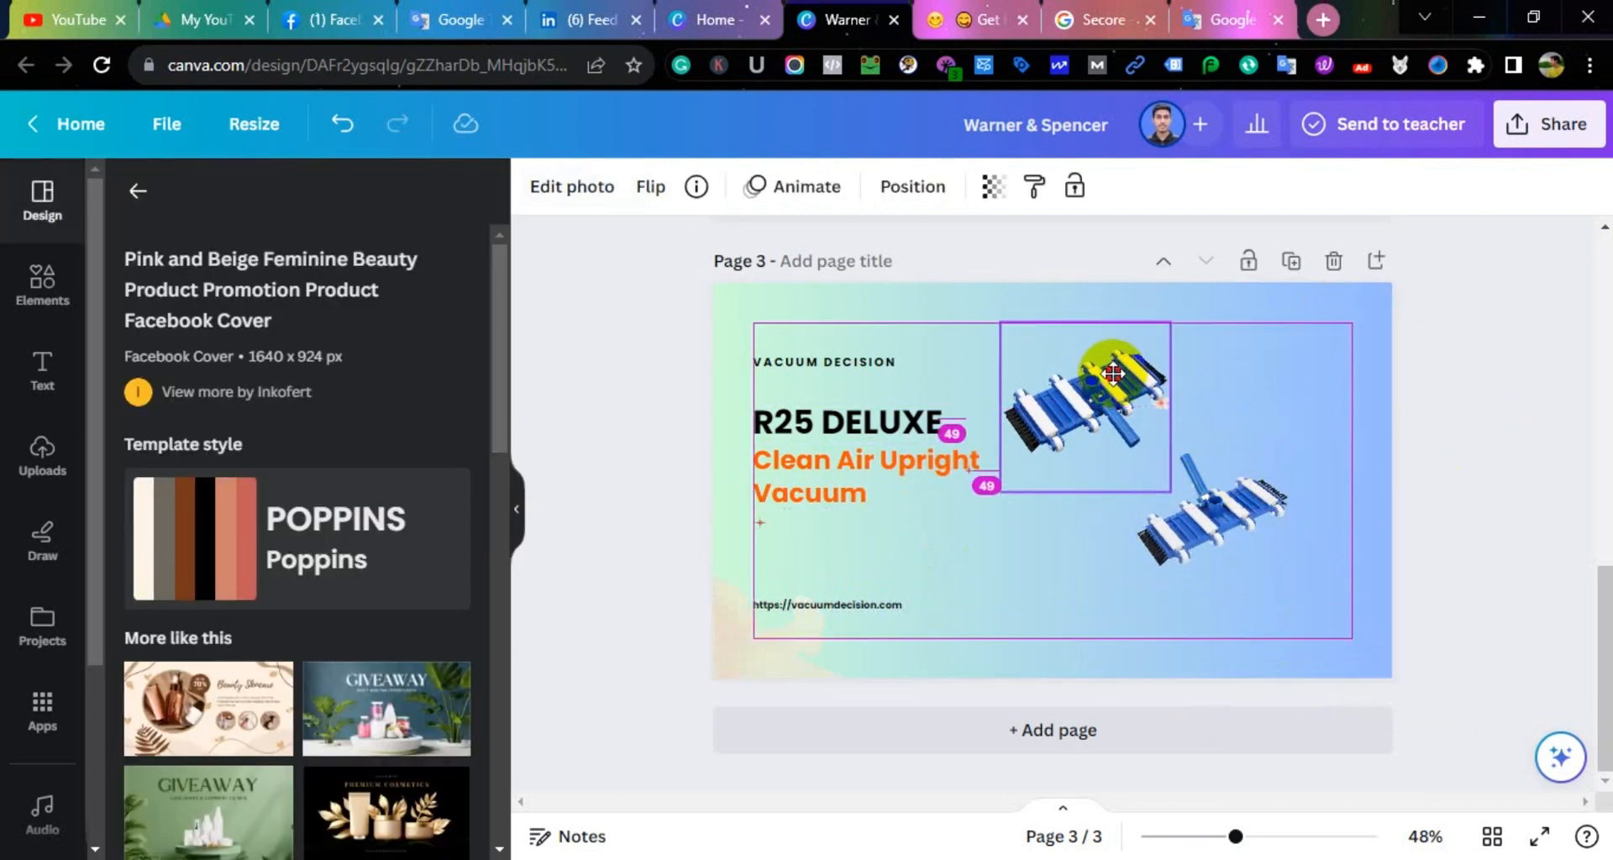
left_click(1192, 469)
left_click_drag(1291, 586, 1355, 640)
left_click(1305, 418)
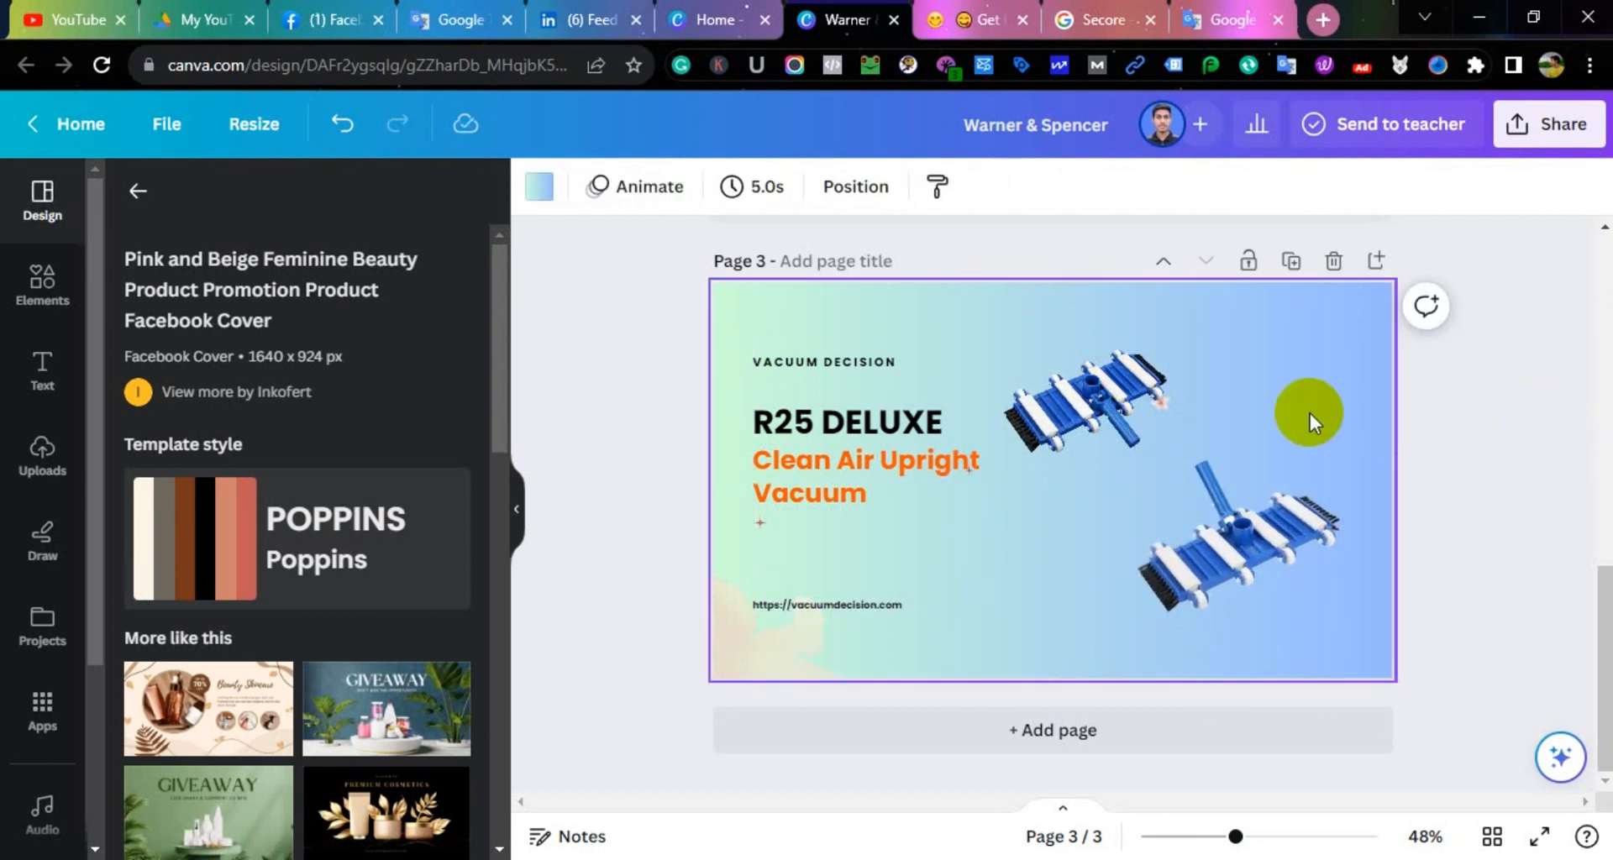
left_click(1046, 431)
left_click(809, 332)
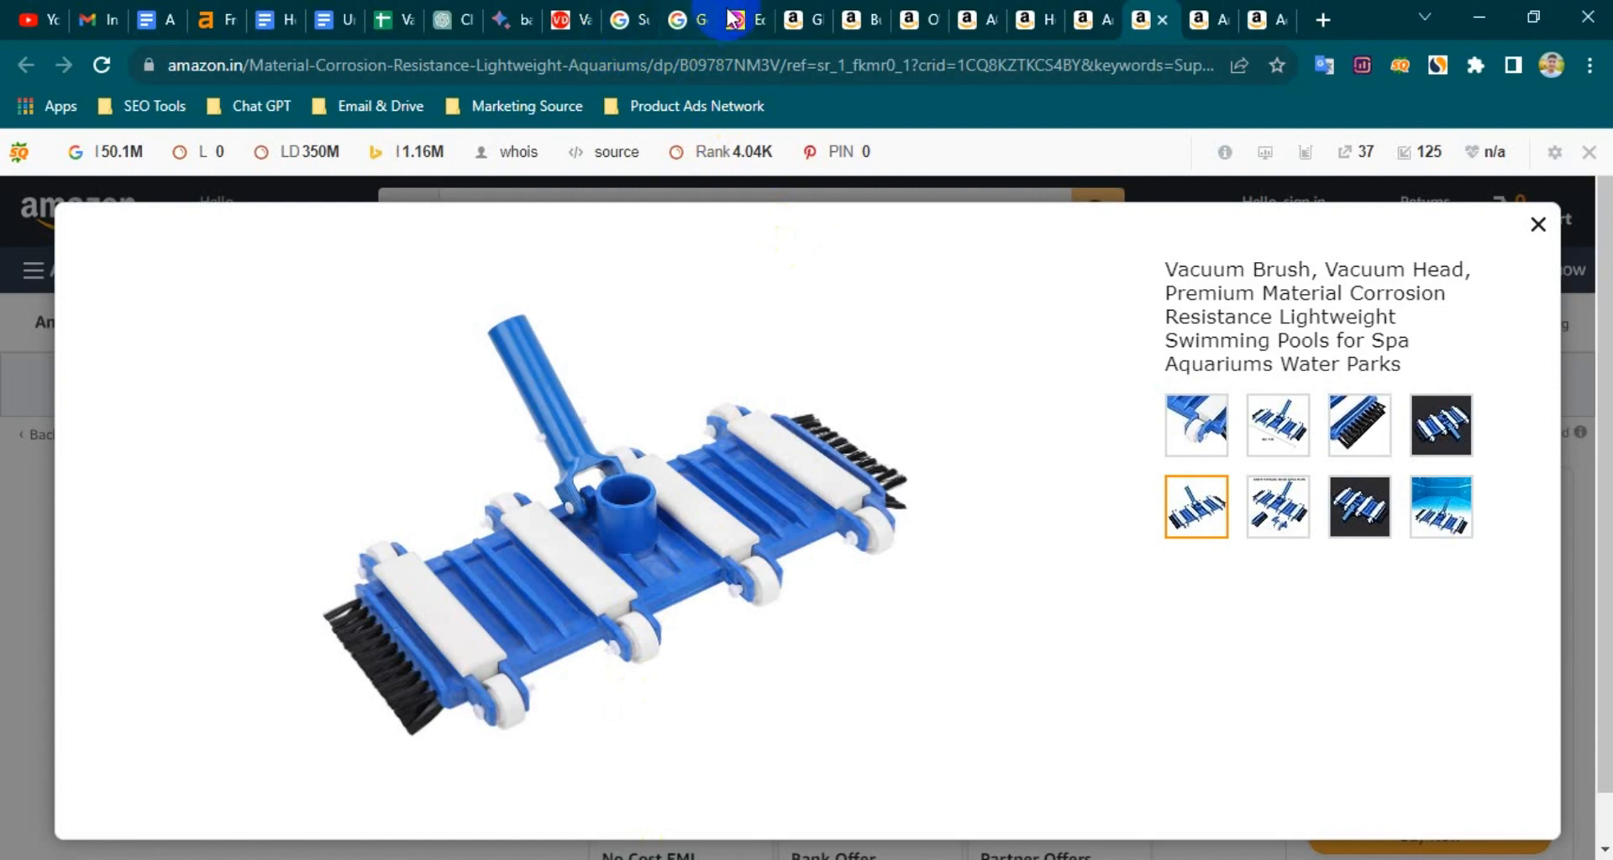
Copy the heading "SupraLite R17 Premium Lightweight Vacuum" from the WordPress post and paste it below the other names in Notepad
left_click(733, 19)
left_click(919, 580)
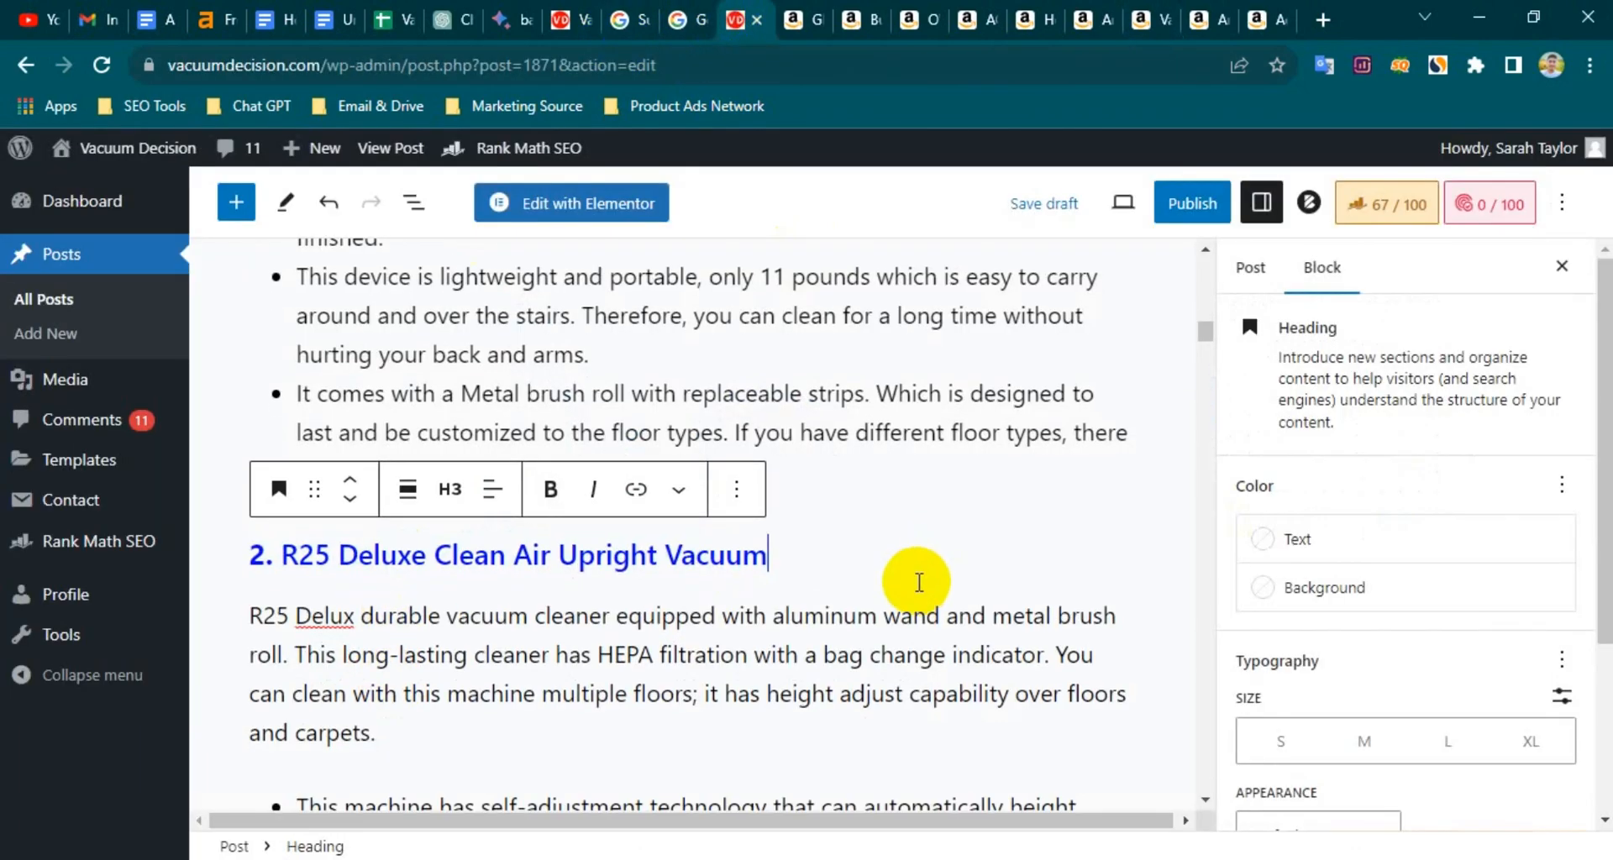
scroll(541, 597, "down", 10)
left_click_drag(282, 487, 850, 487)
right_click(613, 487)
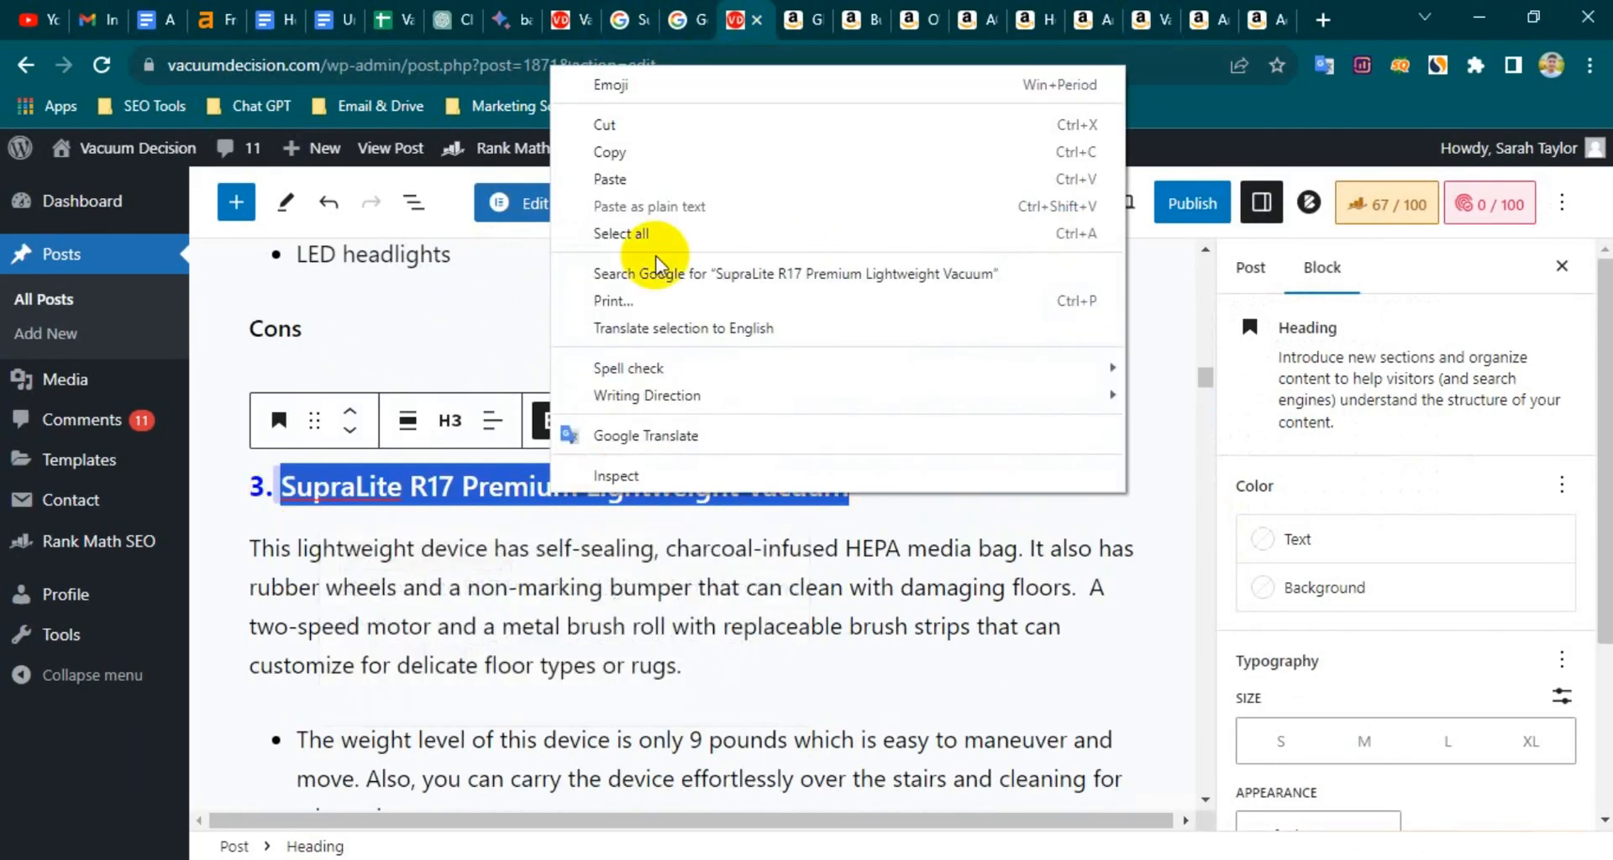
left_click(624, 150)
key("alt+Tab")
double_click(562, 253)
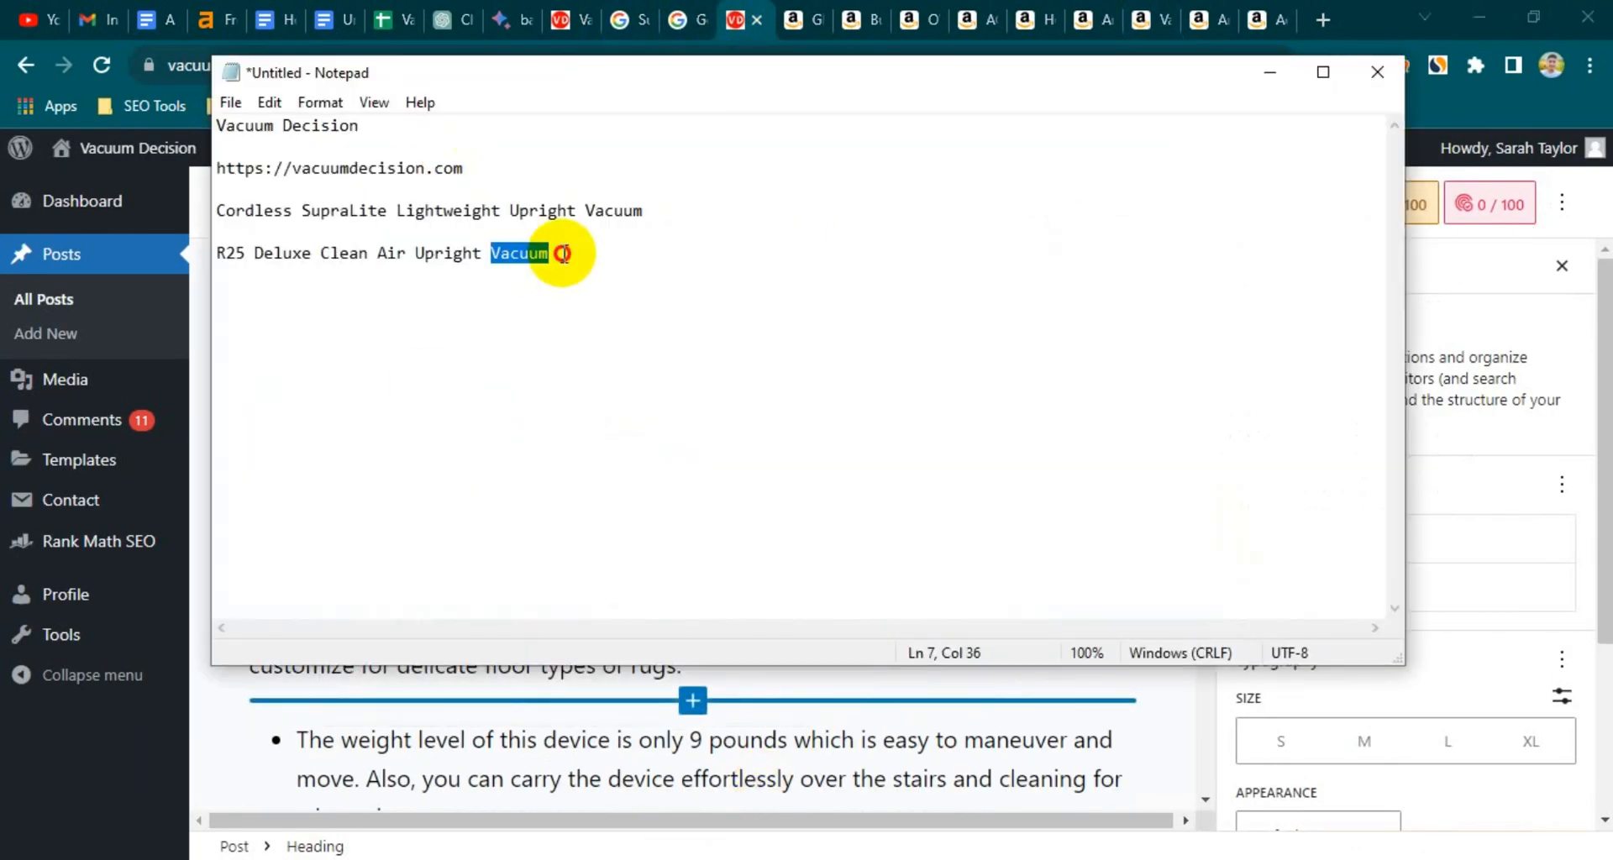
right_click(259, 322)
left_click(317, 420)
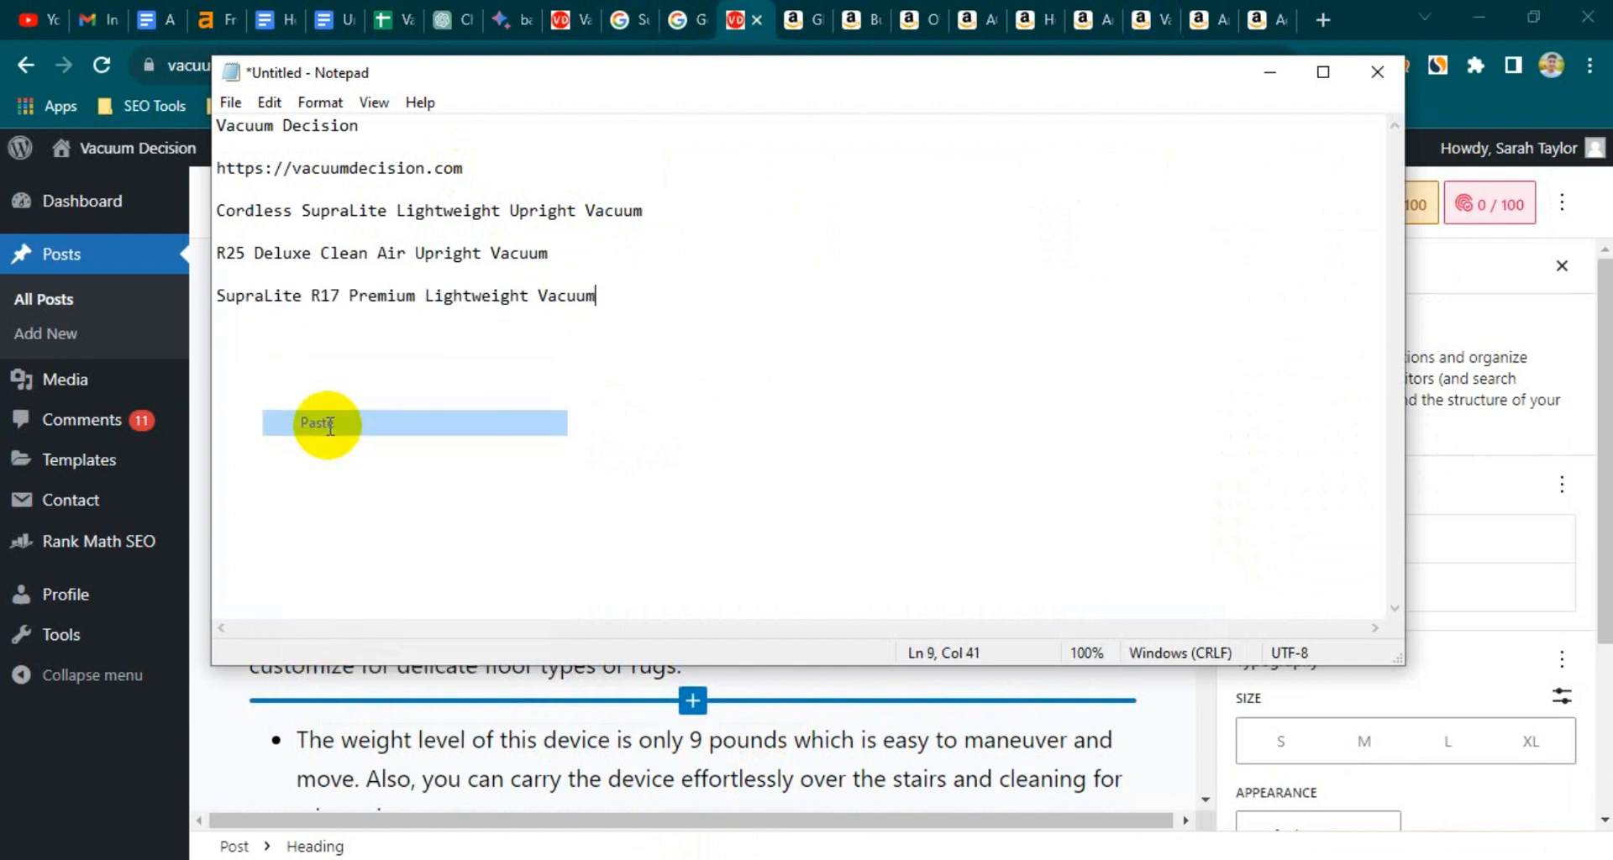
Copy "SupraLite R17" from the notes and replace the page 3 headline in Canva with it
left_click(220, 297)
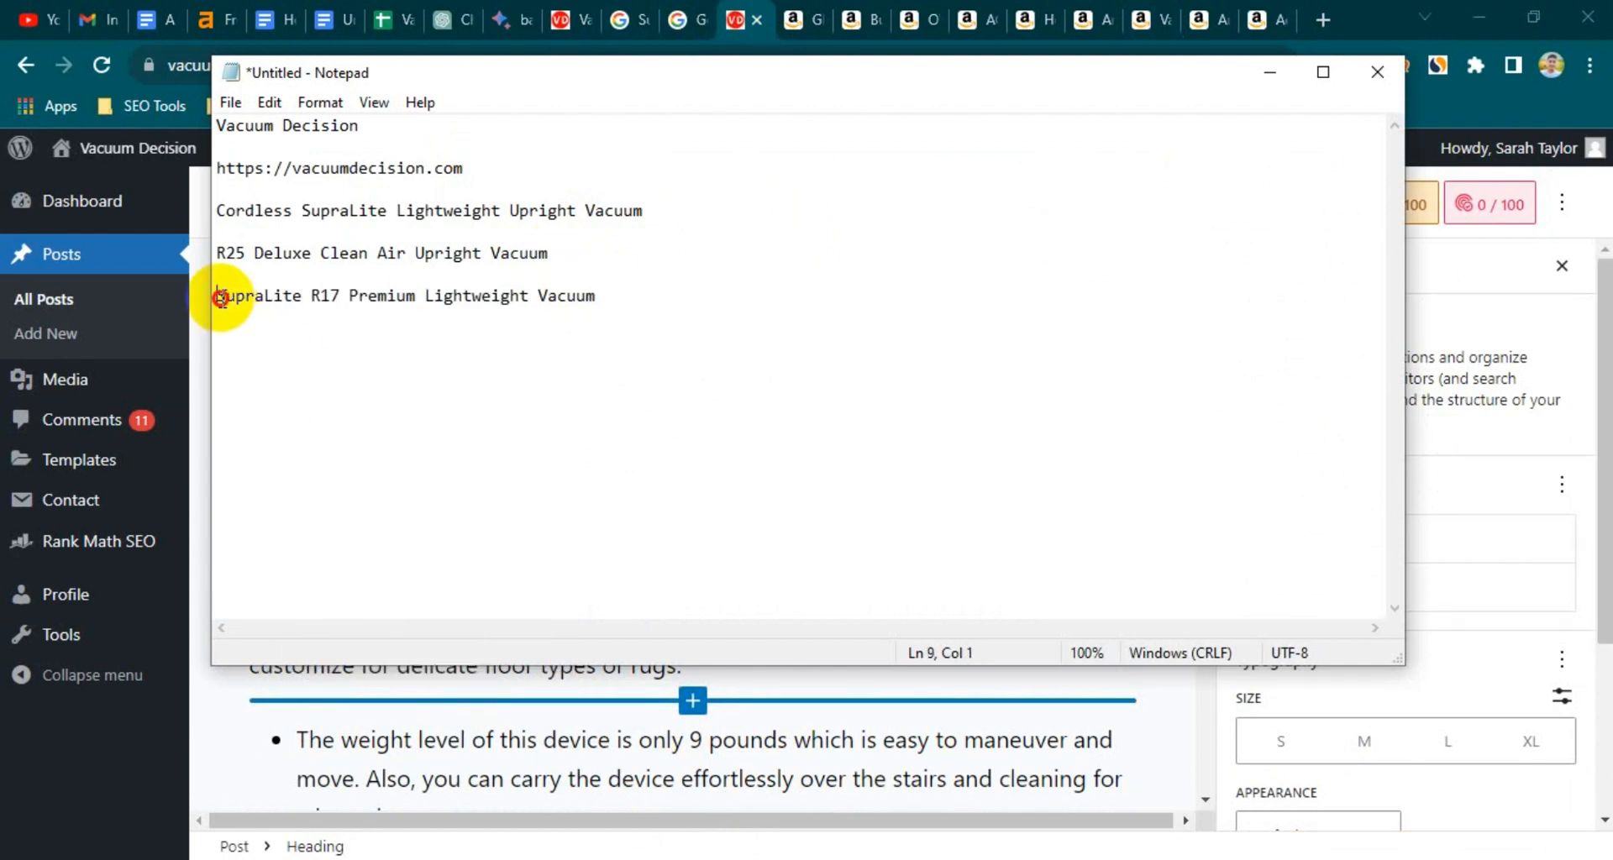
right_click(320, 295)
left_click(374, 376)
left_click(587, 857)
double_click(802, 423)
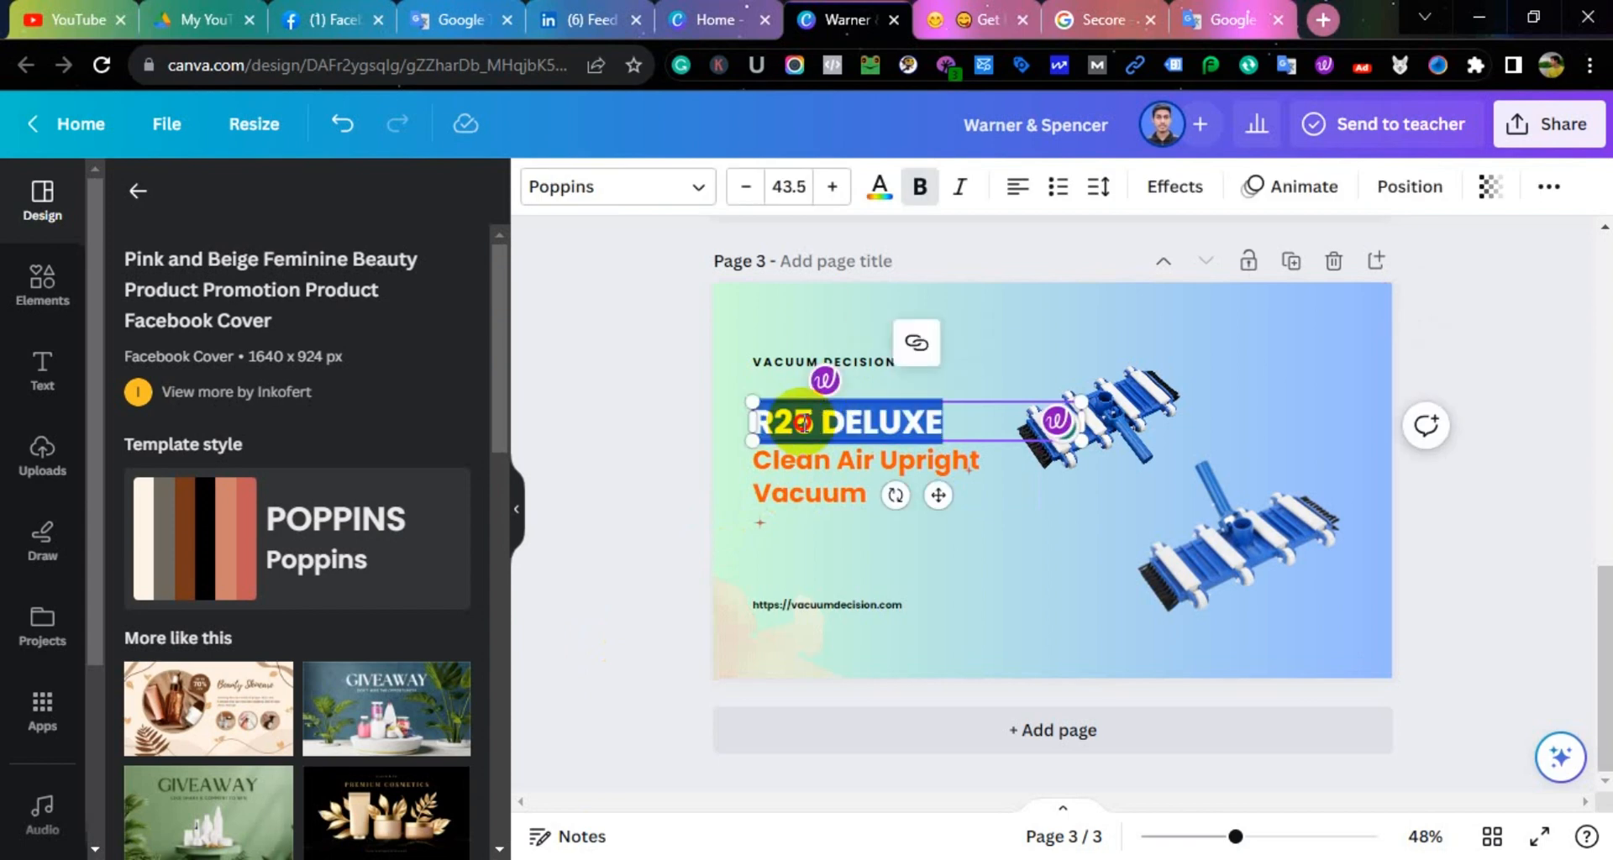
right_click(802, 422)
left_click(860, 464)
left_click(1027, 487)
Copy "Premium Lightweight Vacuum" from the notes and replace the page 3 subtitle with it
key("alt+Tab")
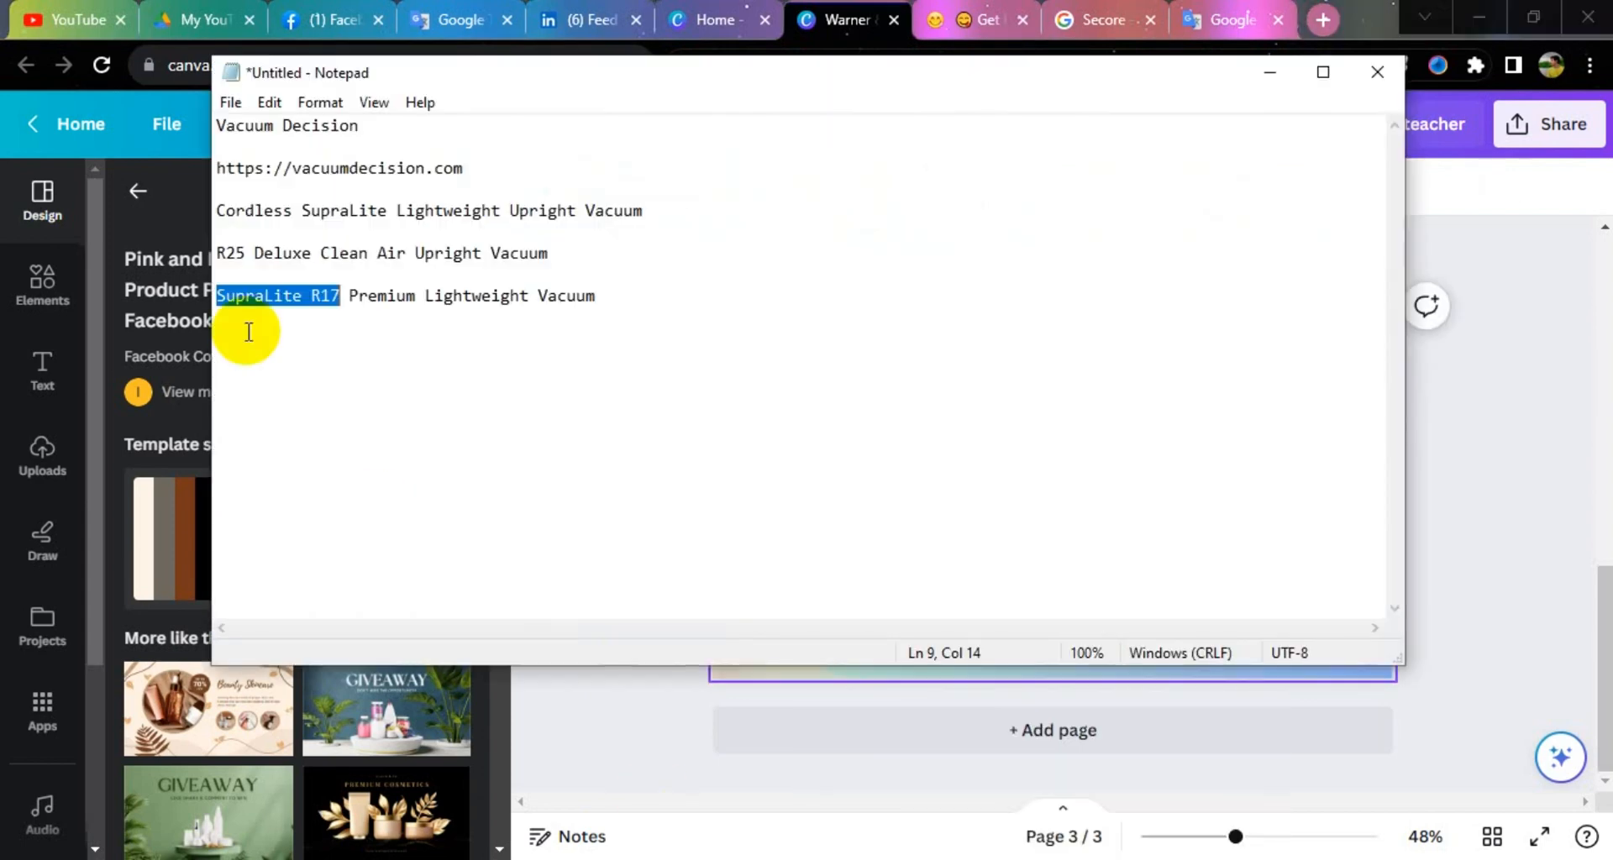
left_click_drag(352, 295, 596, 295)
right_click(460, 294)
left_click(521, 366)
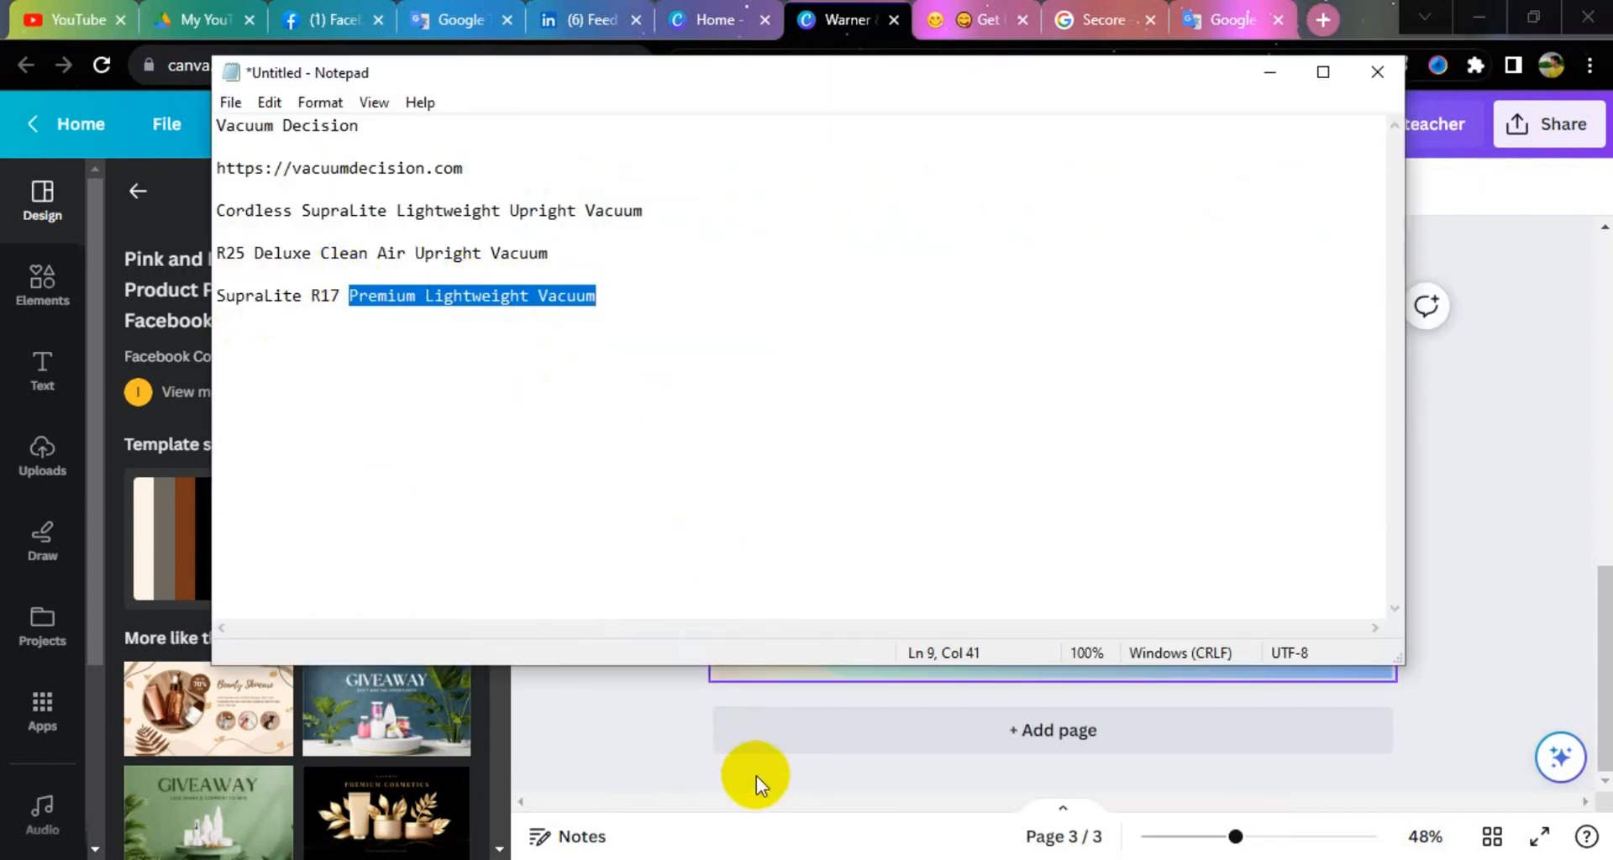
left_click(756, 776)
double_click(809, 493)
right_click(840, 460)
left_click(867, 461)
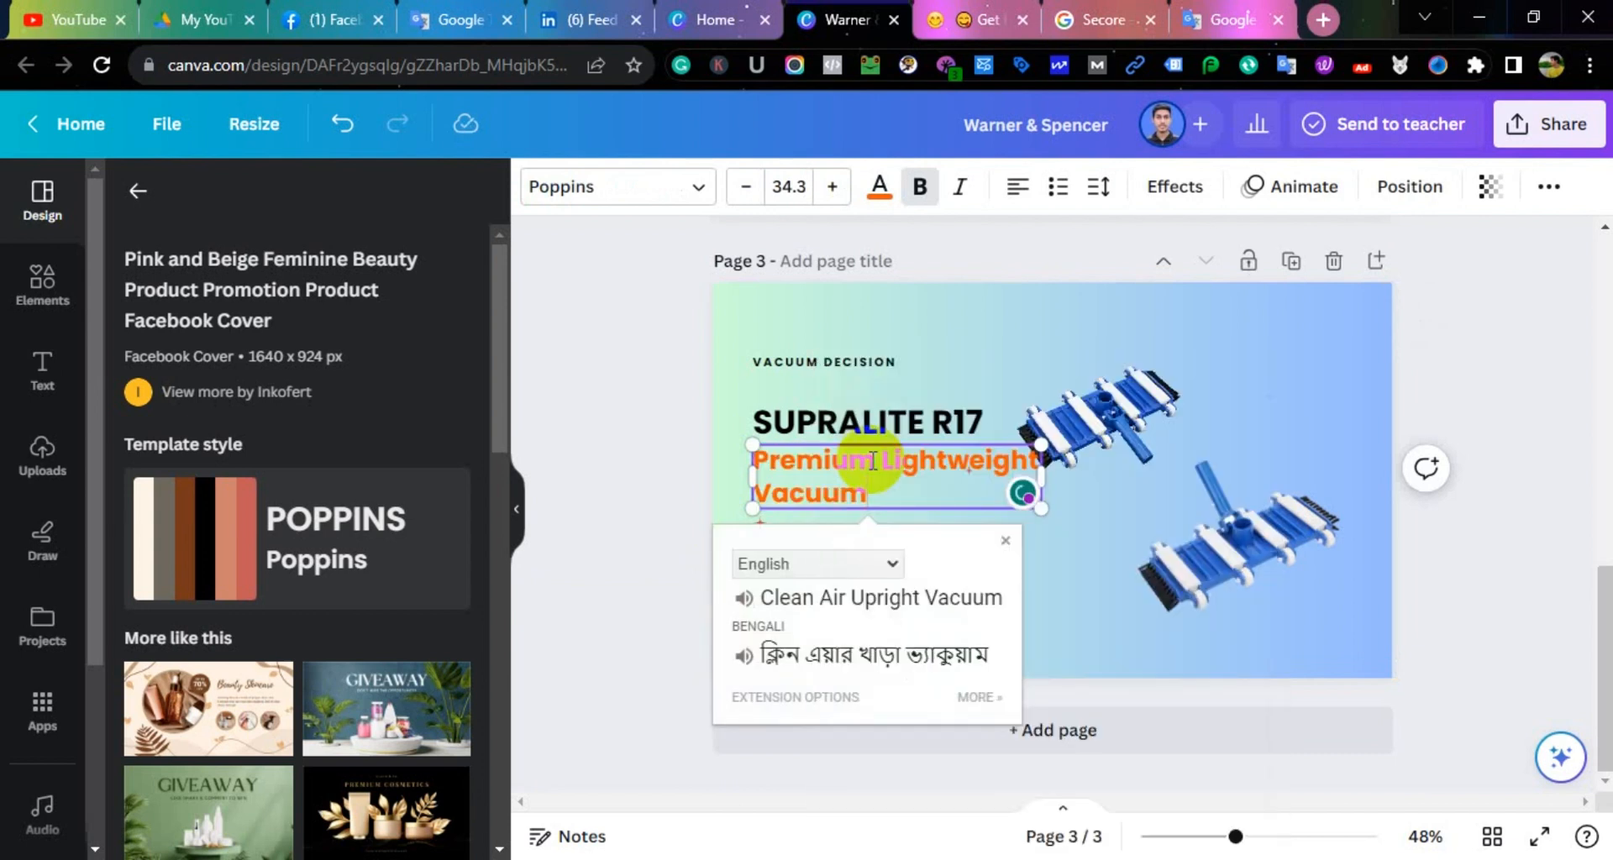
Reduce the page 3 subtitle's font size to 31.3
left_click(738, 188)
left_click(738, 188)
left_click(754, 199)
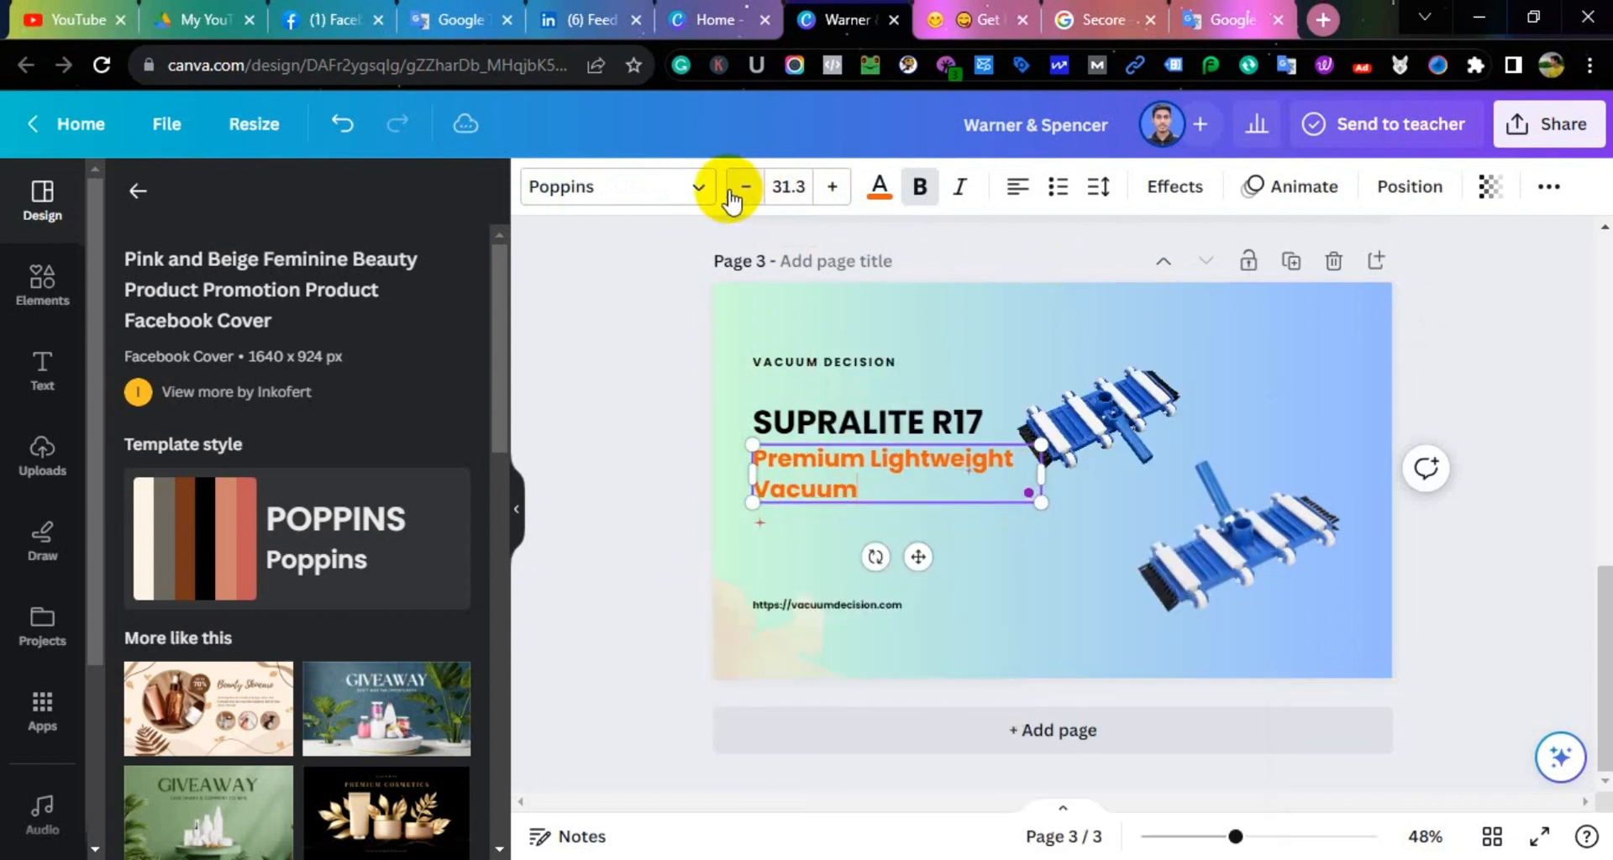
left_click(586, 392)
Try several default gradients on the page 3 background and apply the light-to-dark blue one
left_click(1043, 301)
left_click(538, 186)
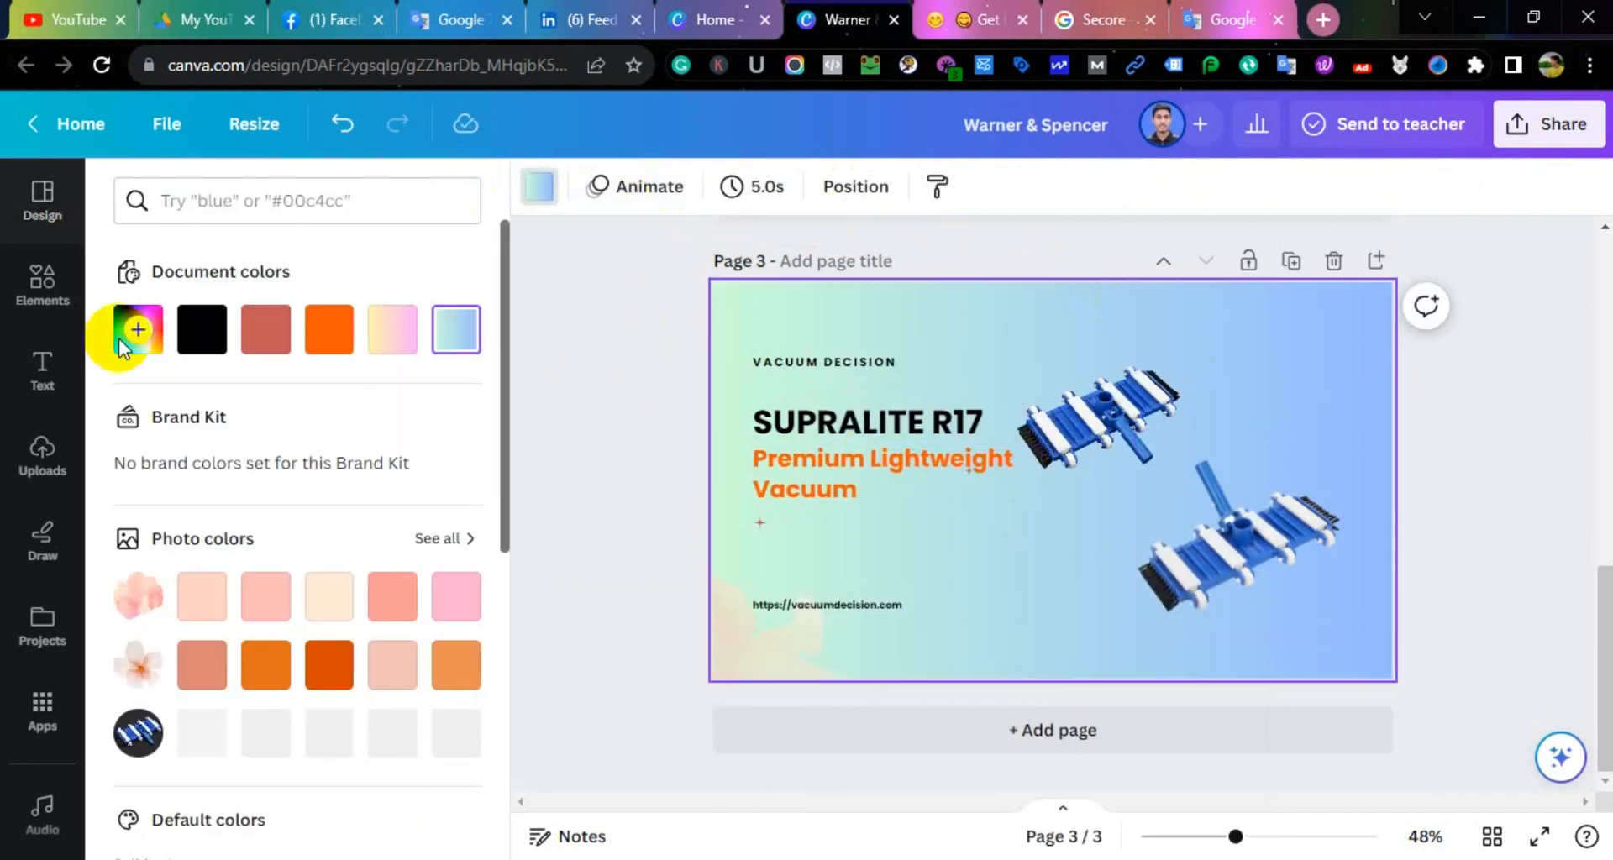
scroll(344, 544, "down", 6)
left_click(462, 696)
left_click(393, 741)
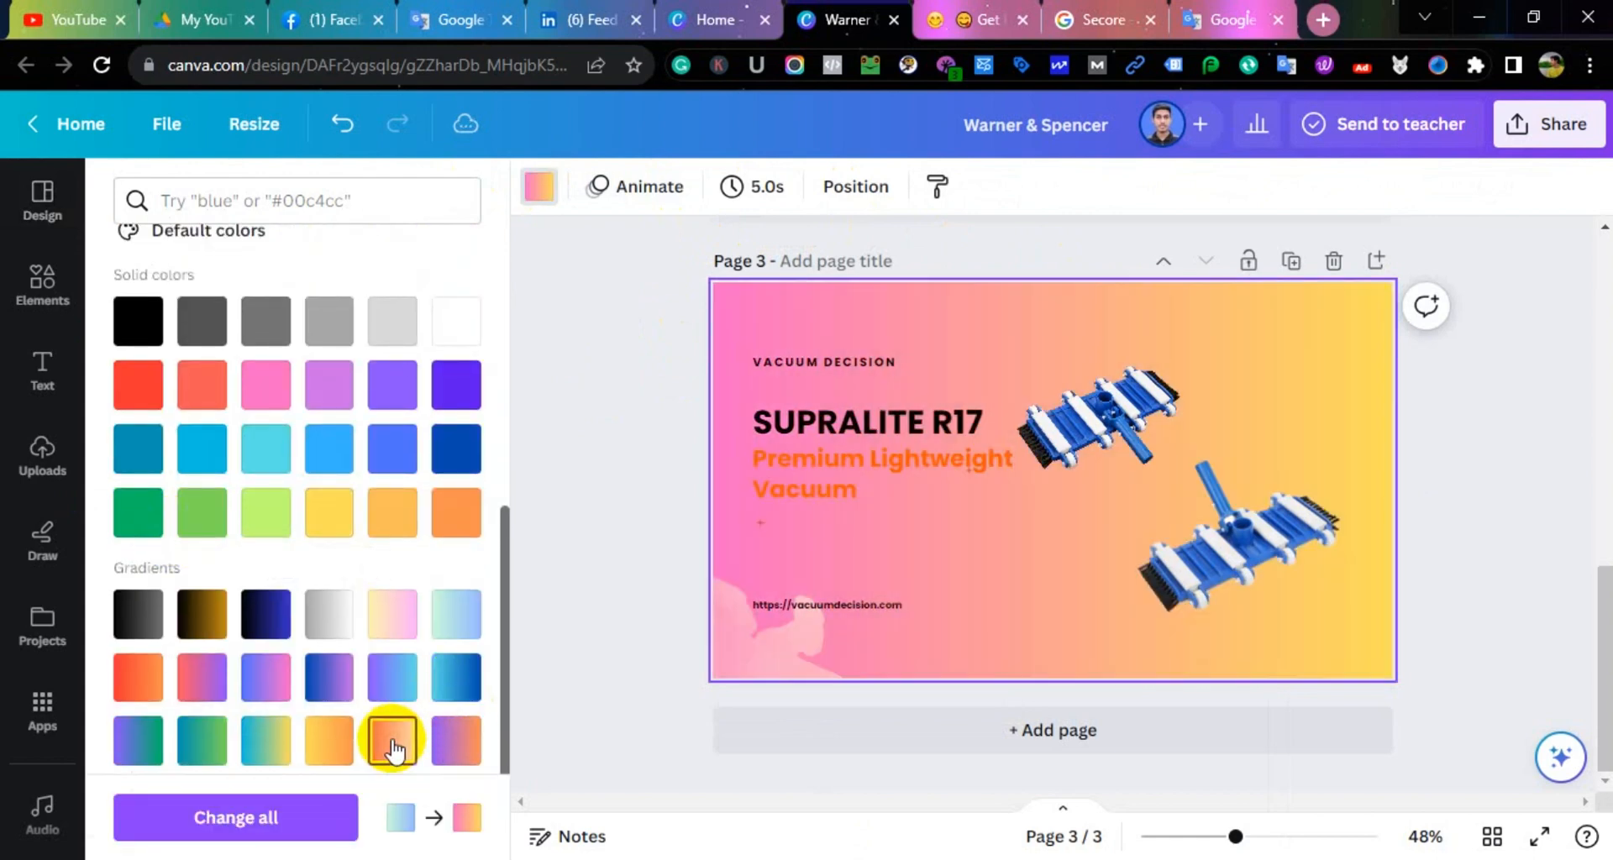
left_click(340, 630)
left_click(453, 683)
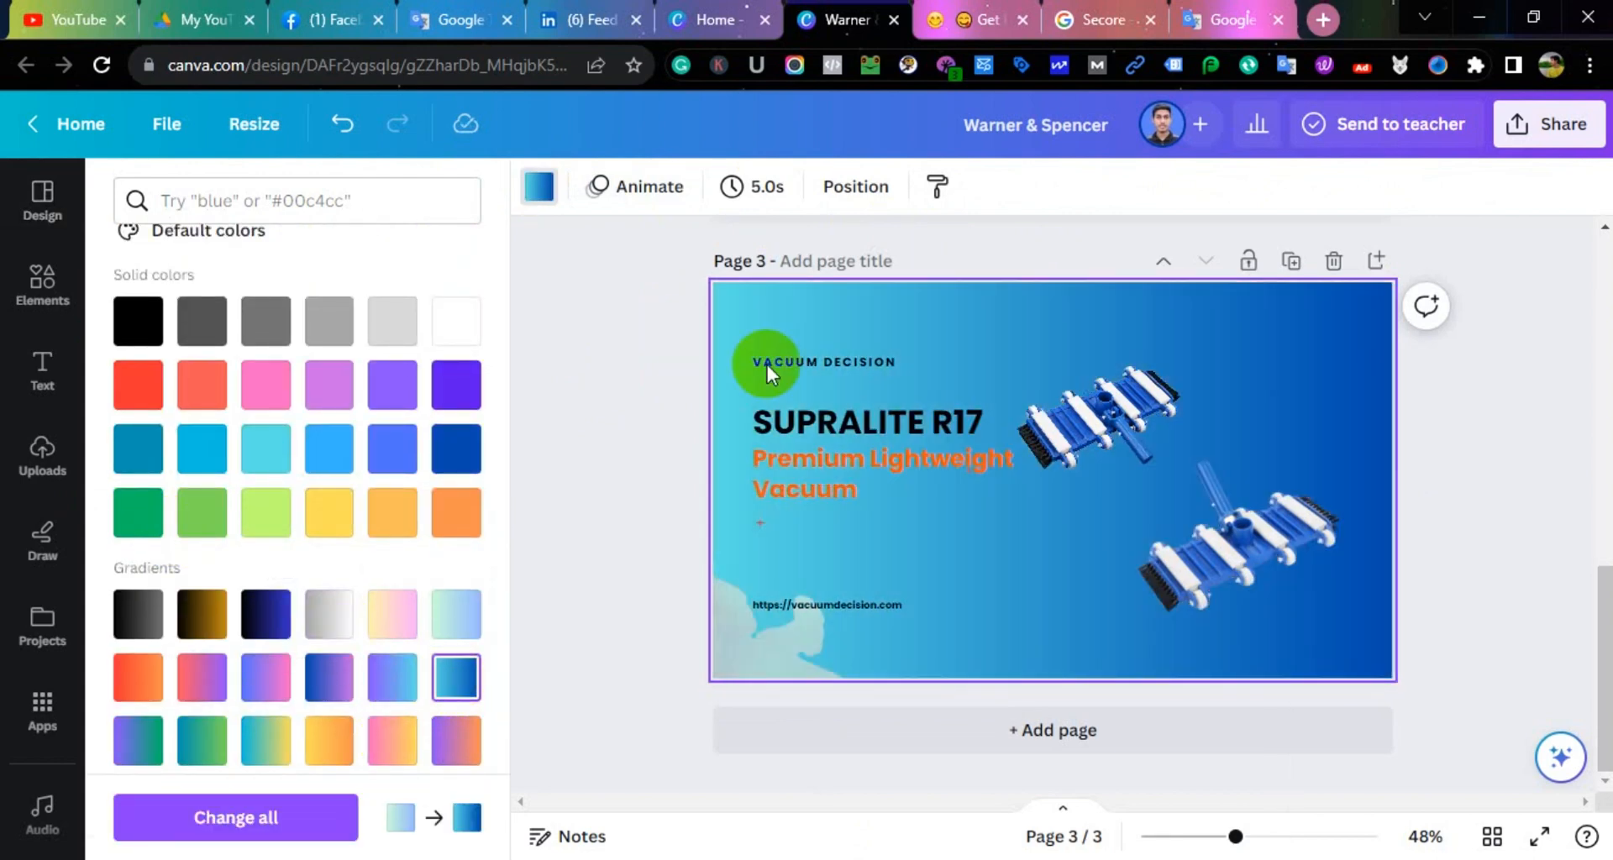
Try several text colours on the page 3 subtitle, including dark grey, coral and dark blue
left_click(855, 489)
left_click(880, 186)
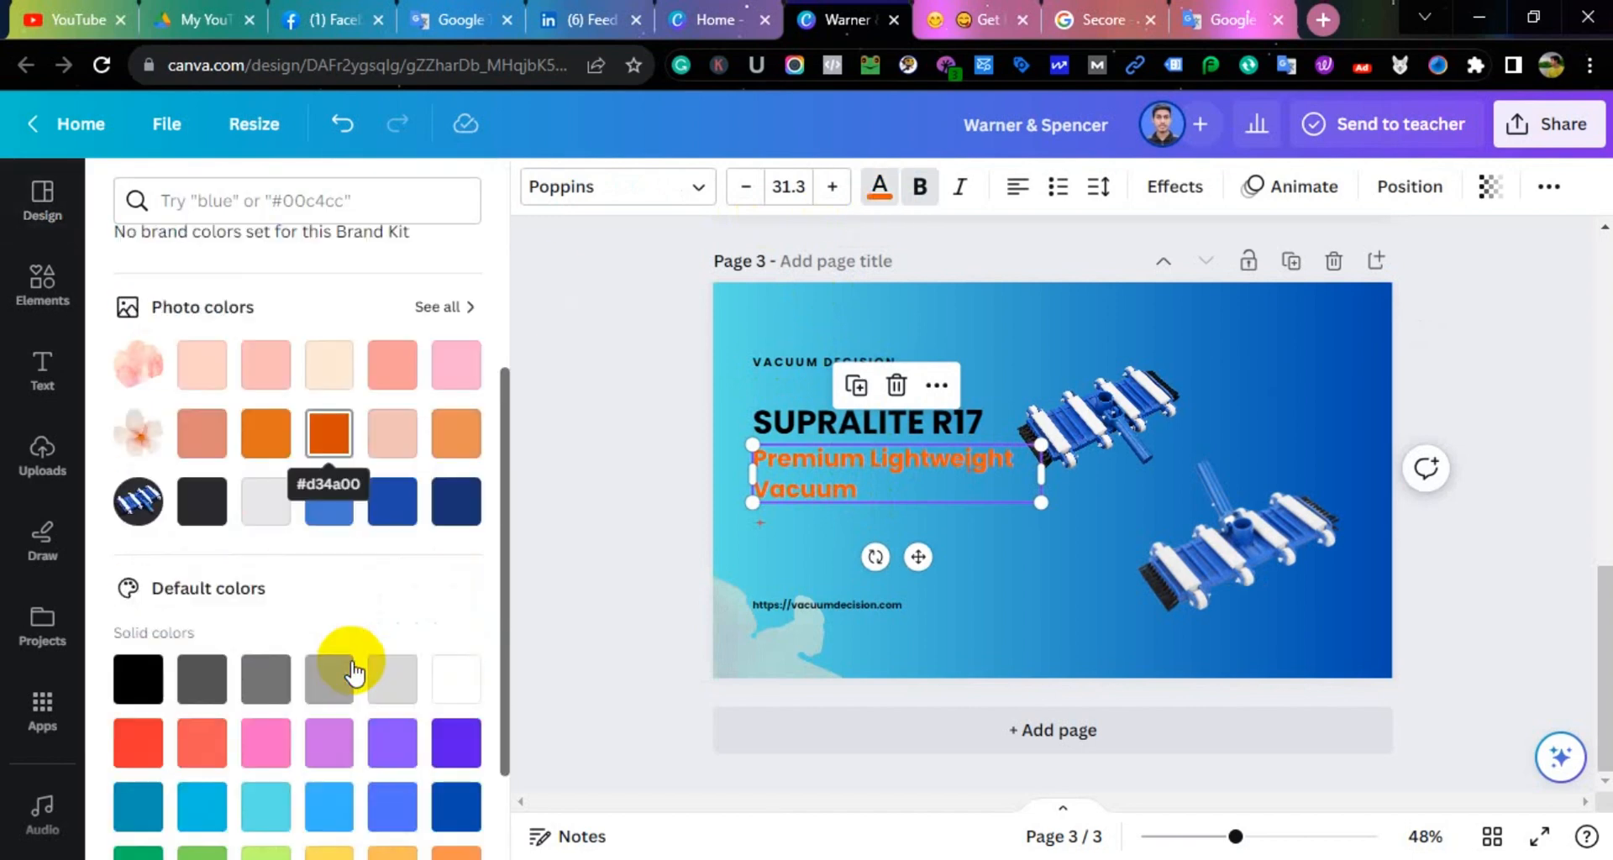
scroll(349, 667, "down", 2)
left_click(452, 554)
left_click(206, 551)
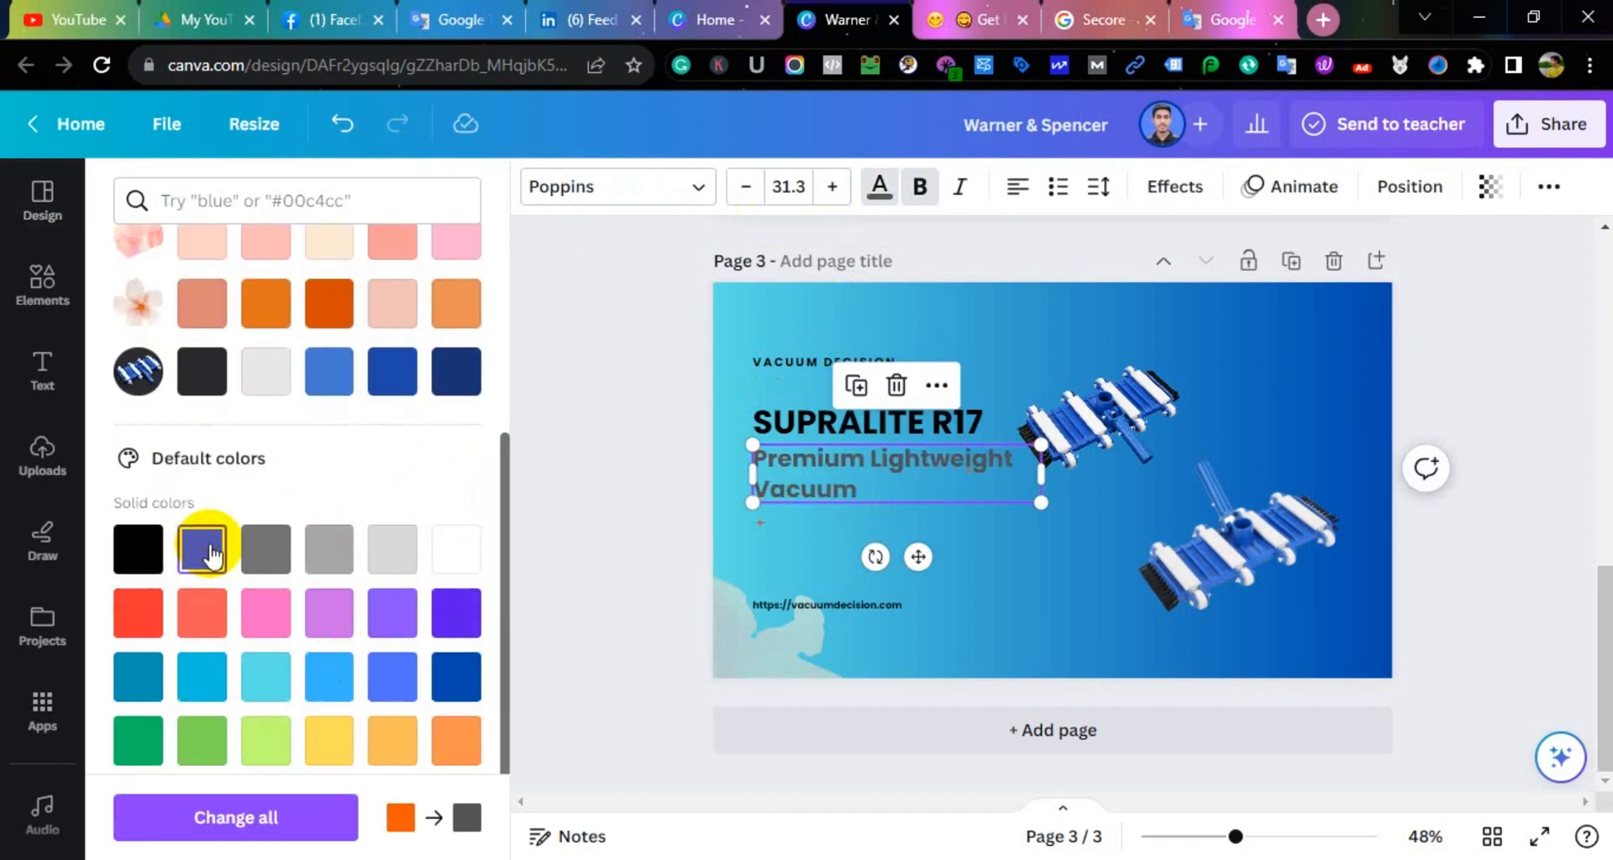
scroll(393, 618, "up", 5)
left_click(261, 327)
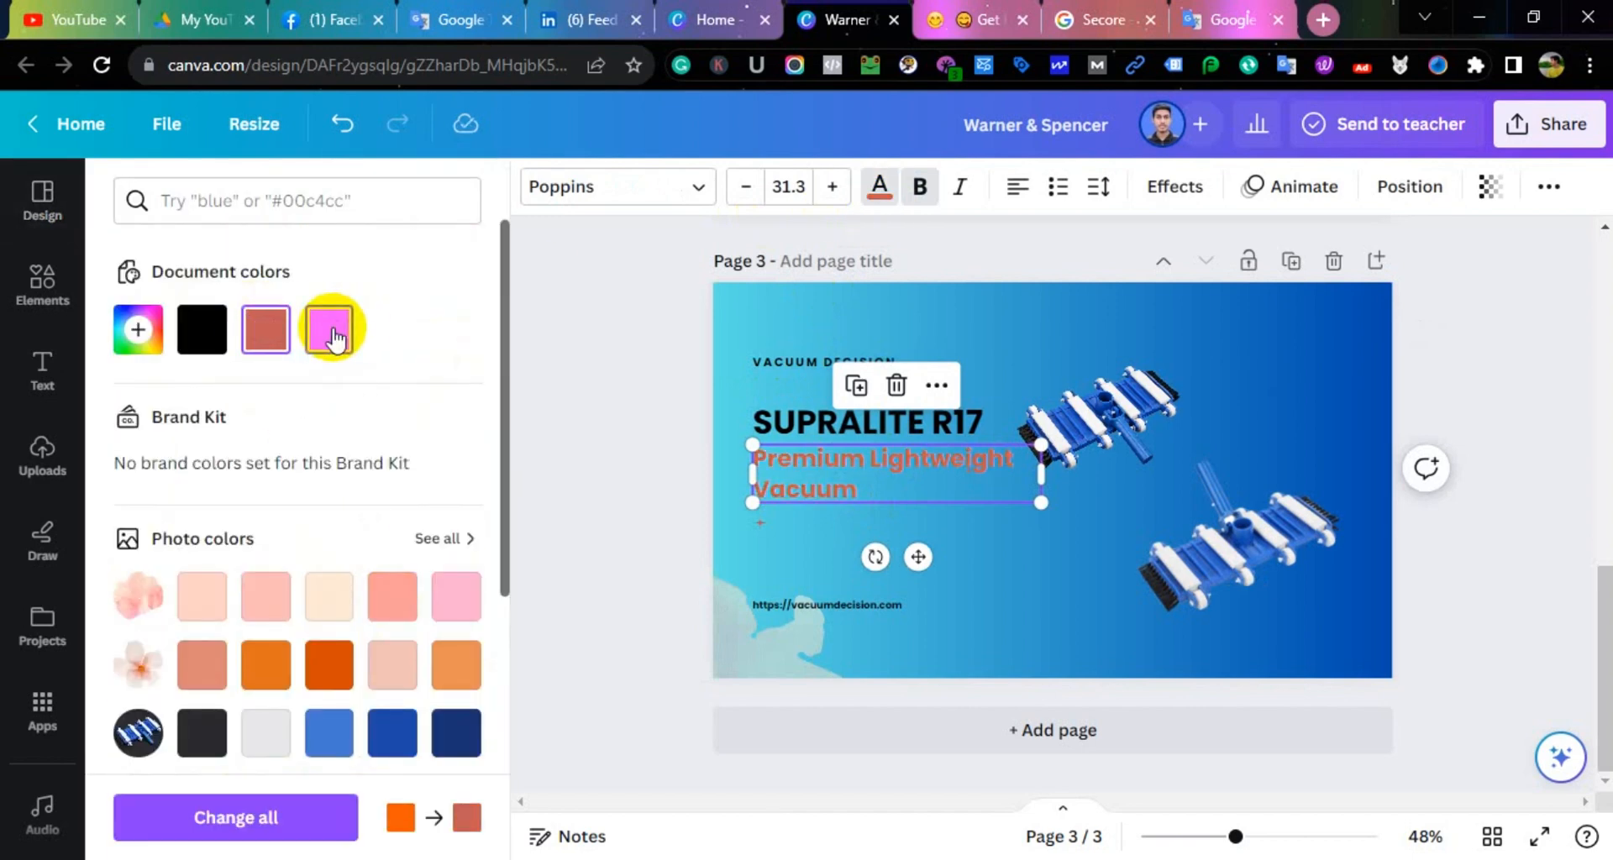
scroll(306, 672, "down", 5)
left_click(263, 656)
left_click(141, 657)
left_click(444, 594)
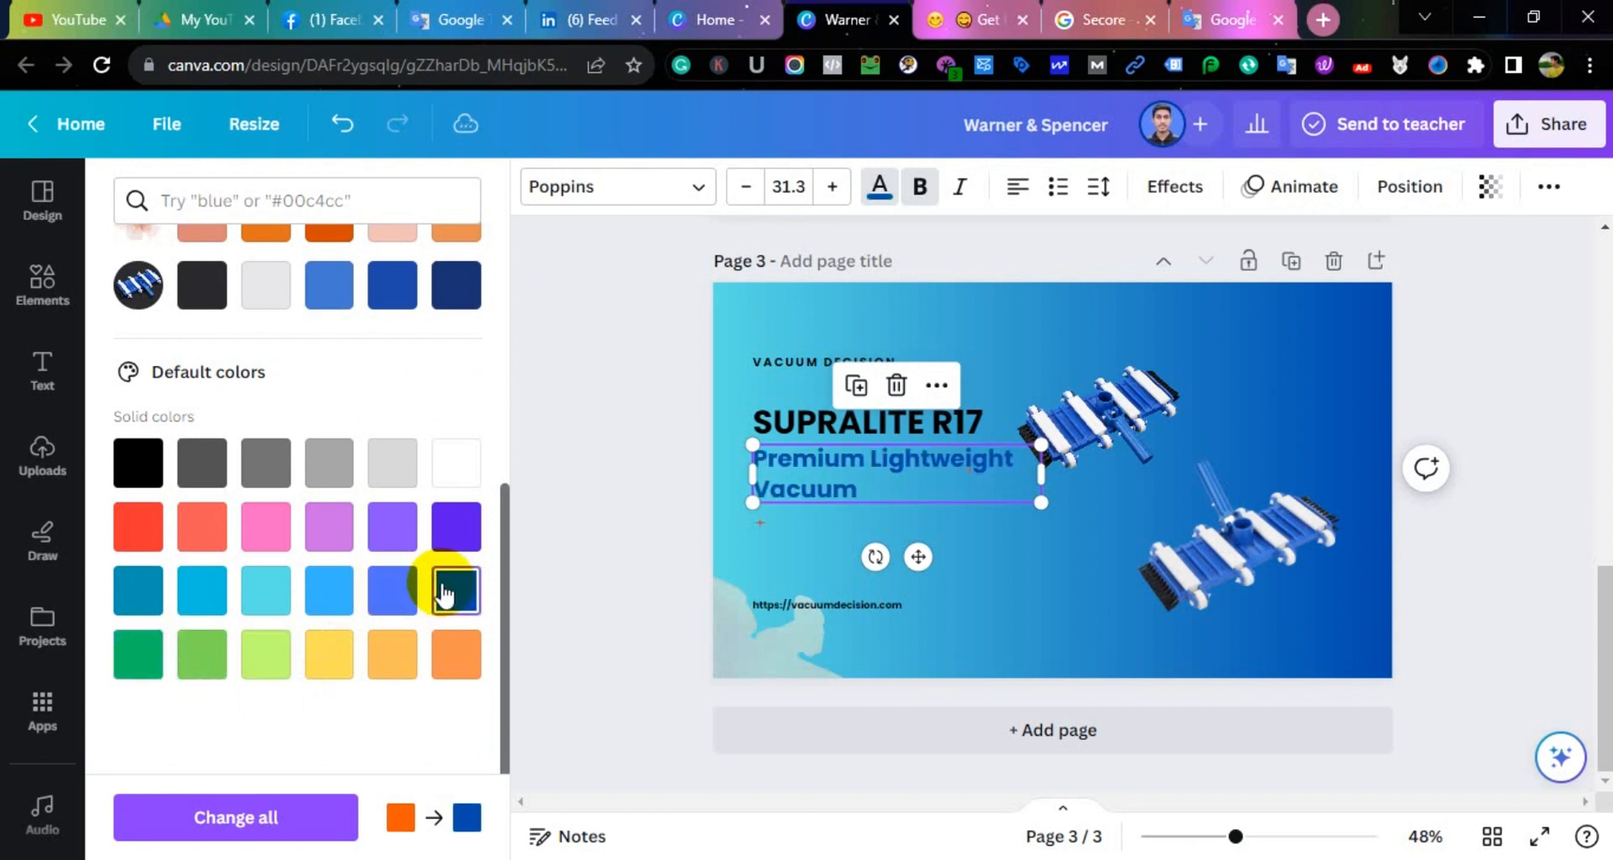
scroll(444, 593, "up", 5)
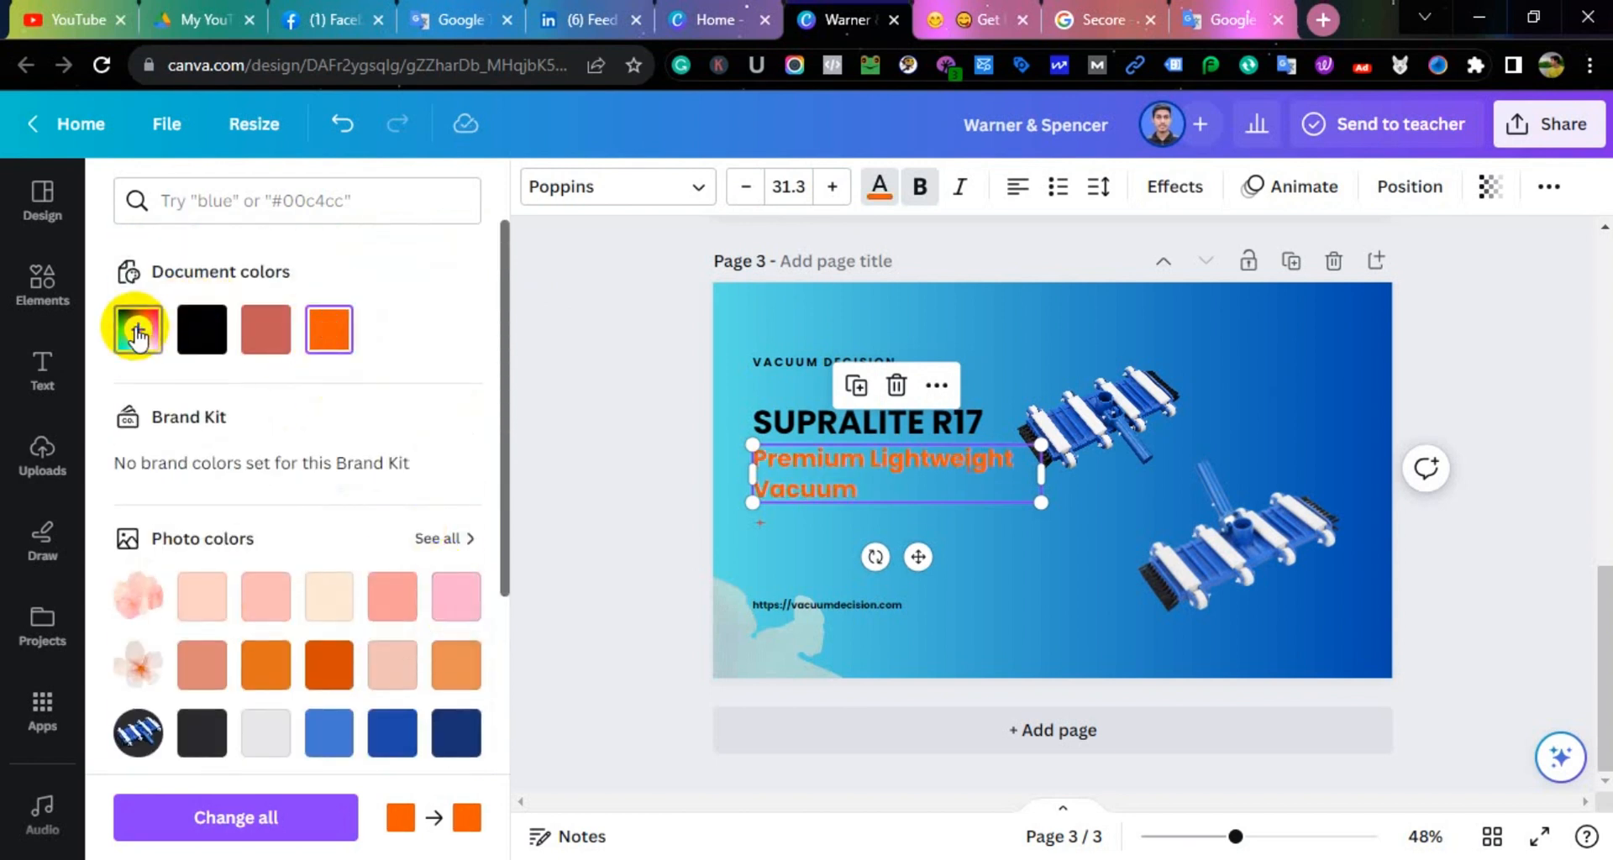
Try further blue and coral text colours on the page 3 subtitle and apply red
left_click(138, 335)
scroll(325, 658, "down", 3)
left_click(392, 497)
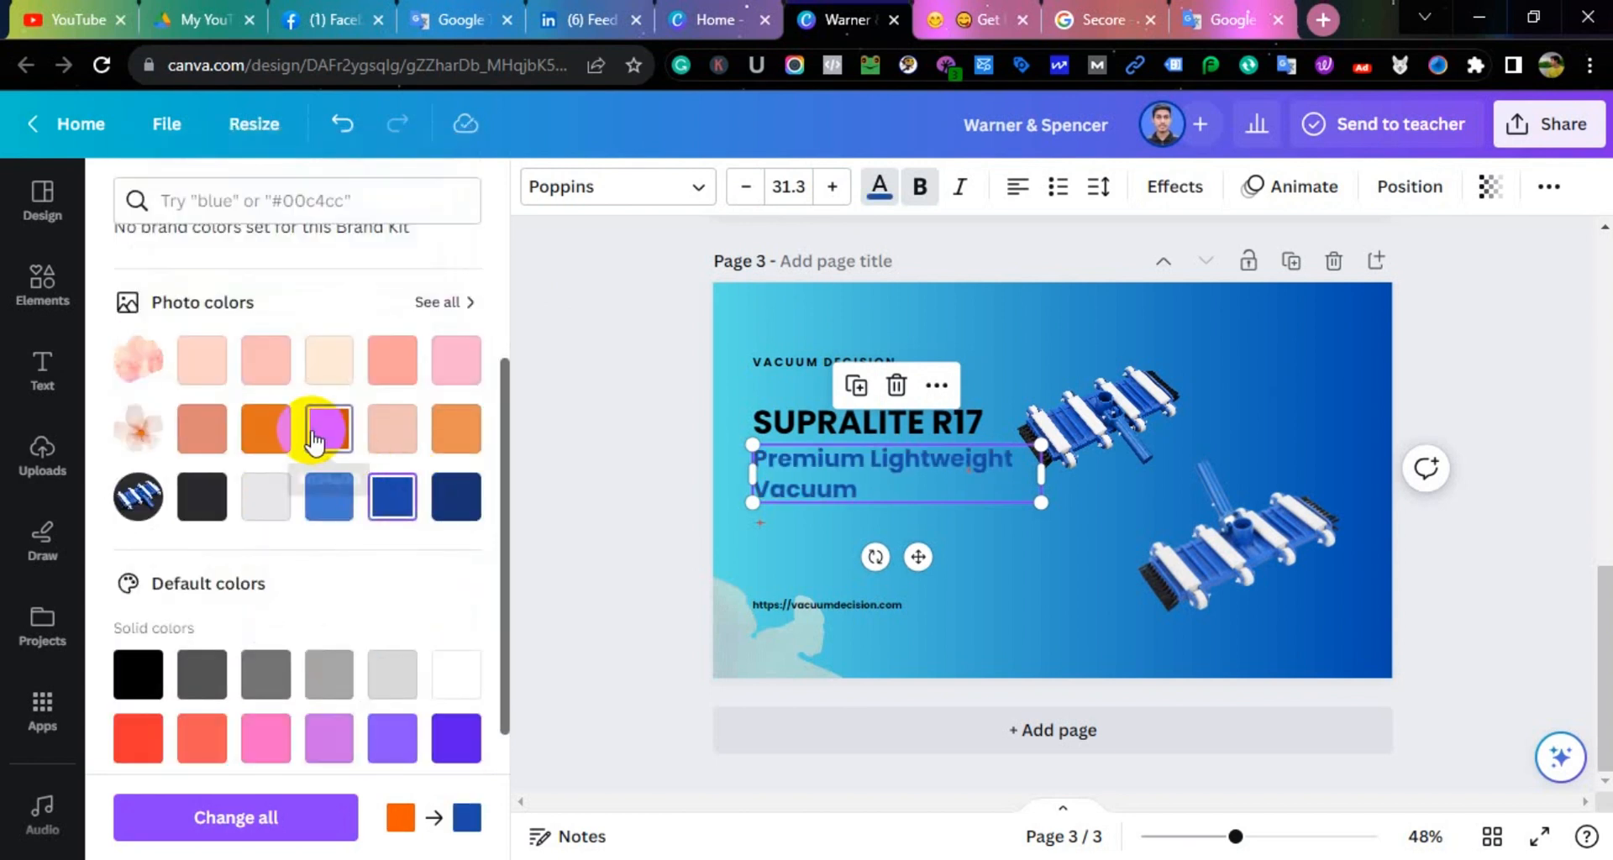
left_click(314, 439)
scroll(217, 394, "up", 3)
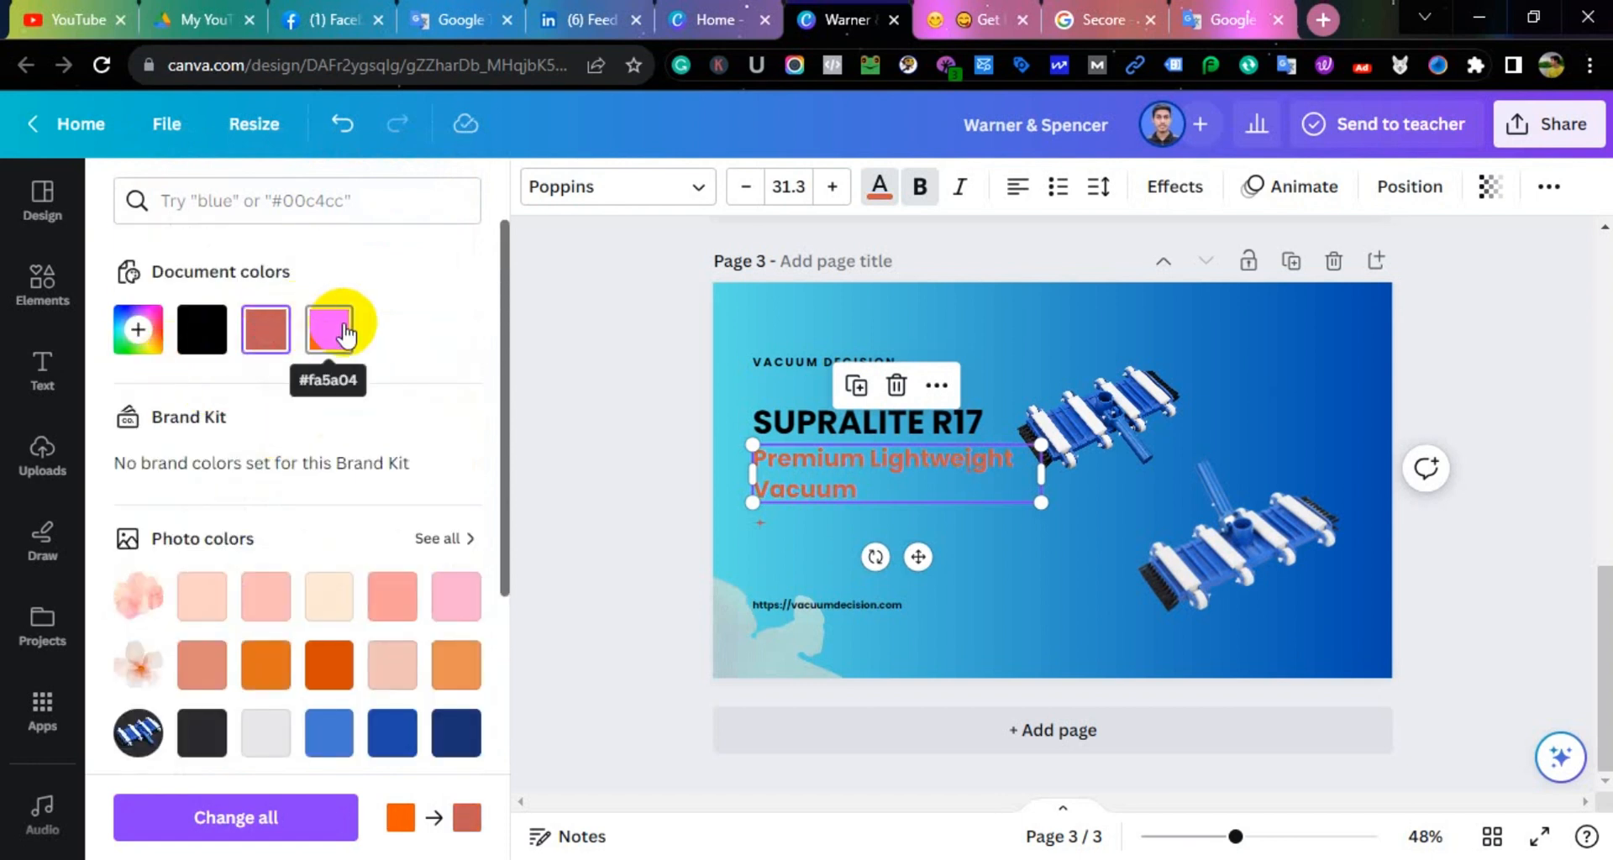
left_click(138, 328)
left_click(457, 410)
left_click(657, 337)
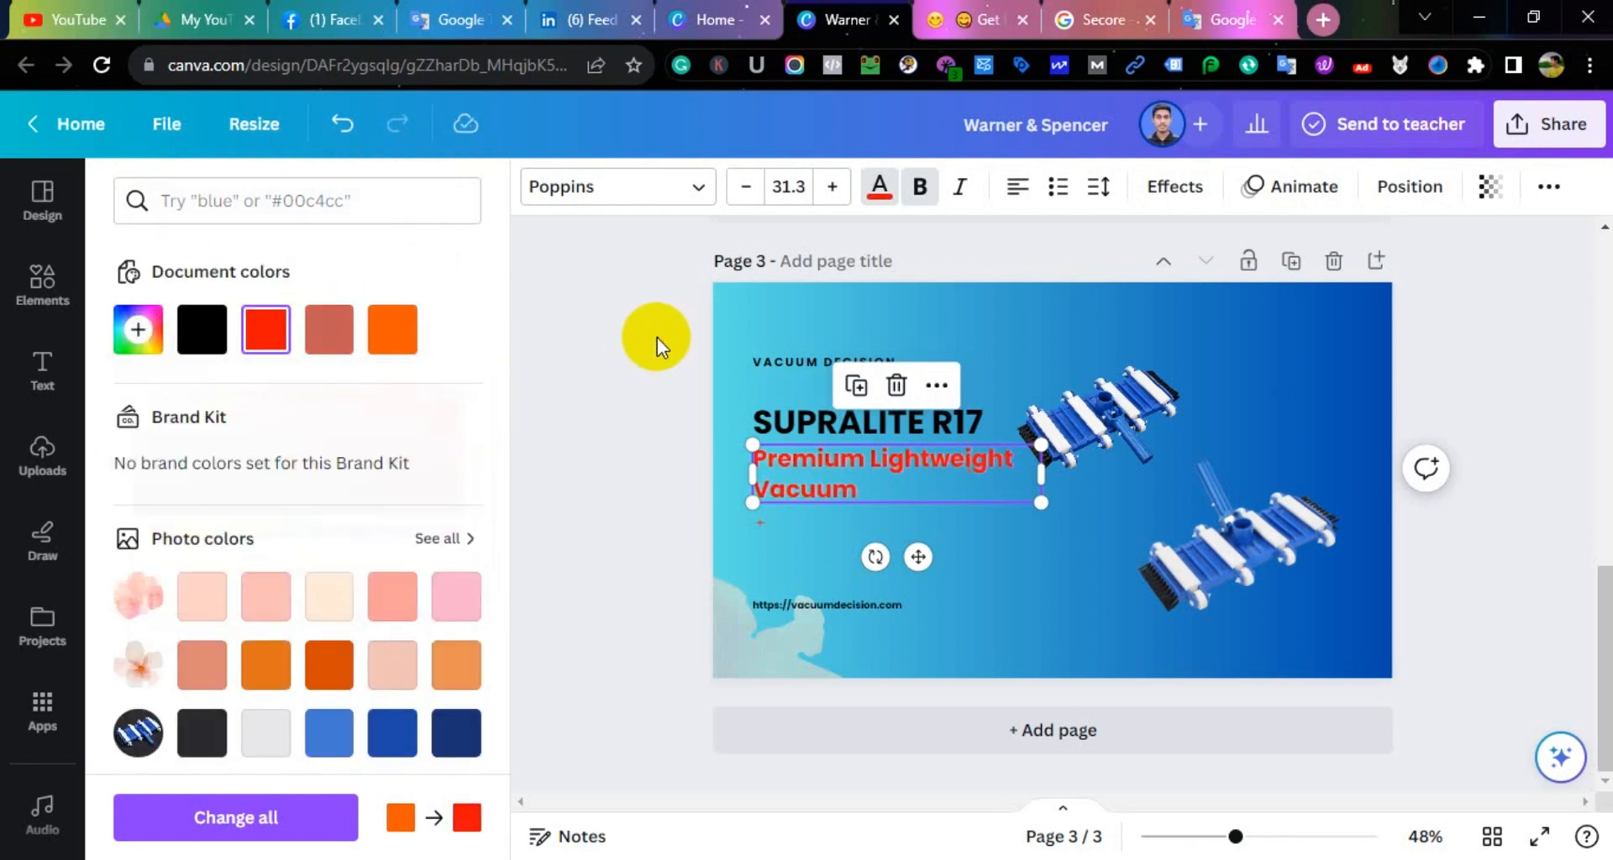
Delete the pale decorative shape in page 3's lower-left corner and shift the upper product photo slightly right
left_click(785, 649)
key("Delete")
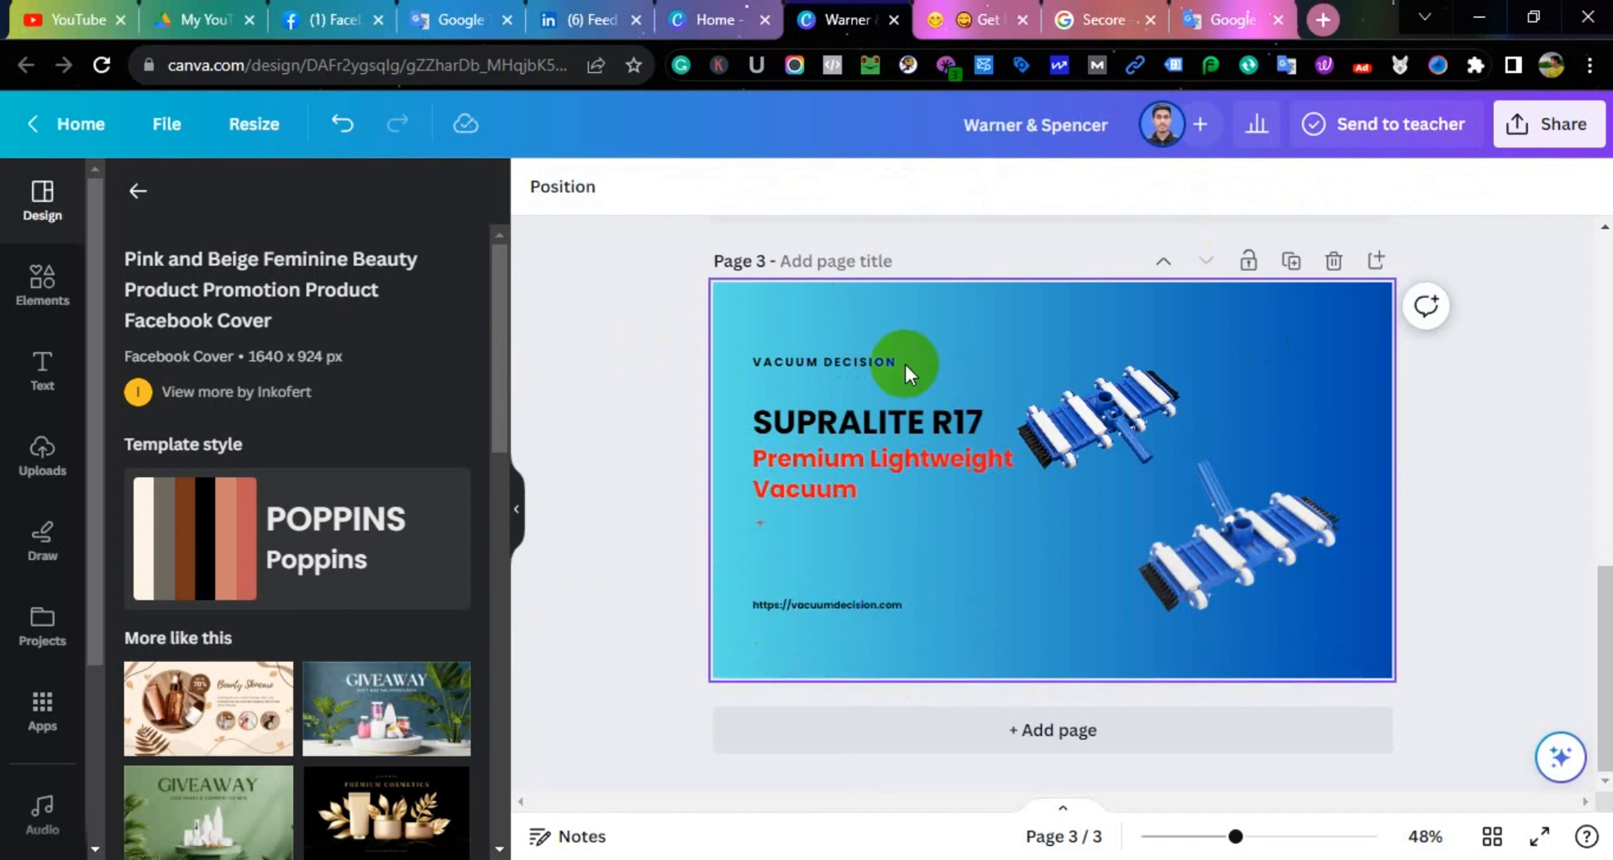
left_click_drag(1086, 407, 1101, 415)
left_click(1283, 352)
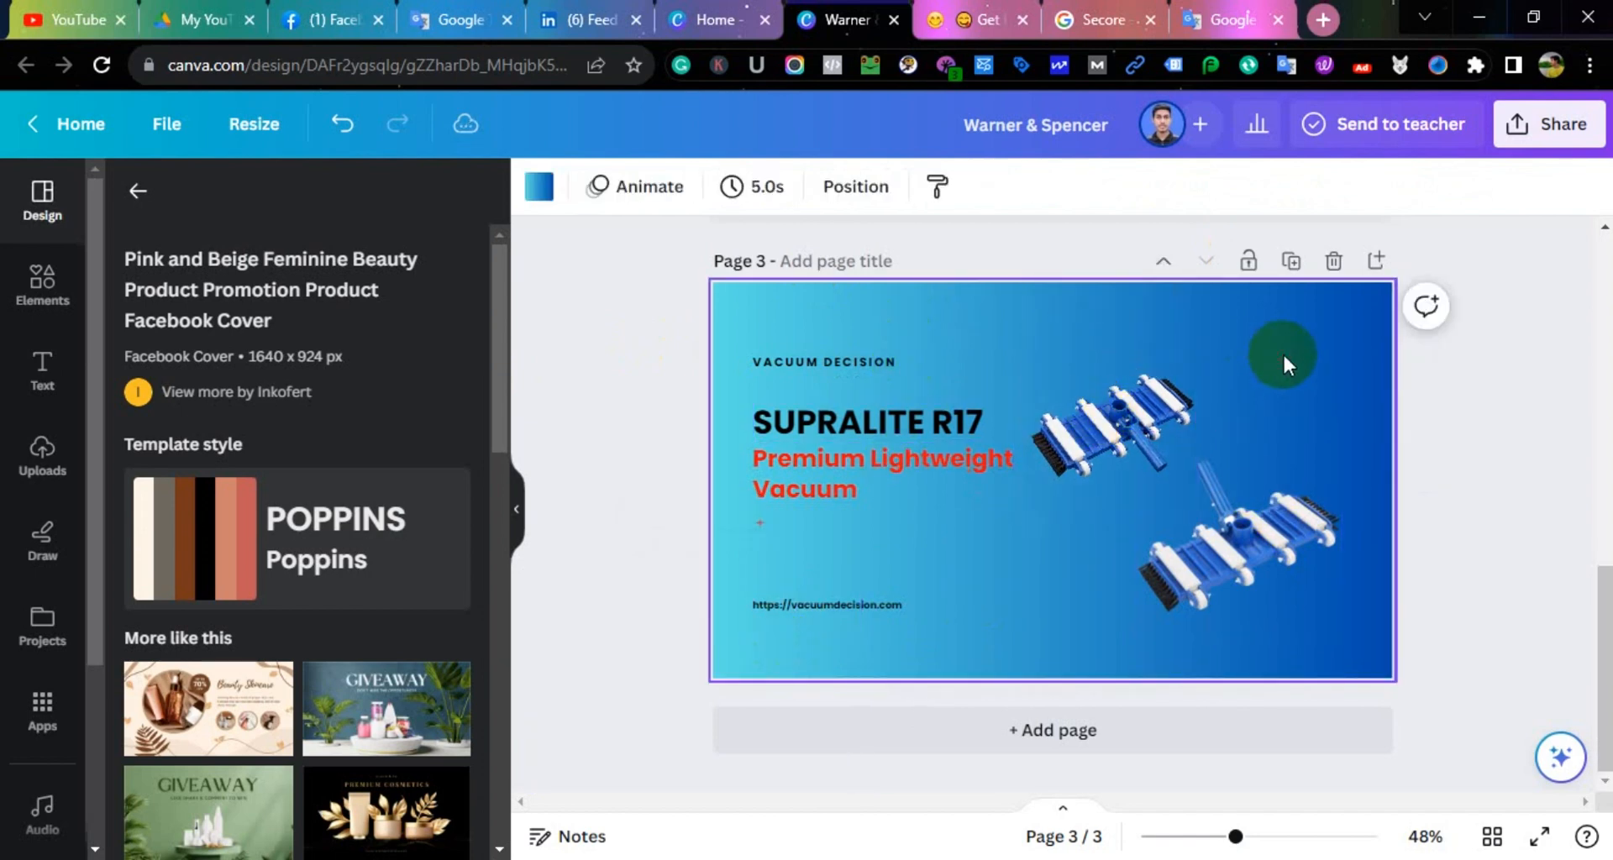
Apply the yellow-to-pink gradient already used in the document to the page 3 background
left_click(544, 190)
left_click(457, 326)
left_click(1450, 457)
Duplicate page 3 and delete both product photos from the new page 4
scroll(1450, 457, "up", 10)
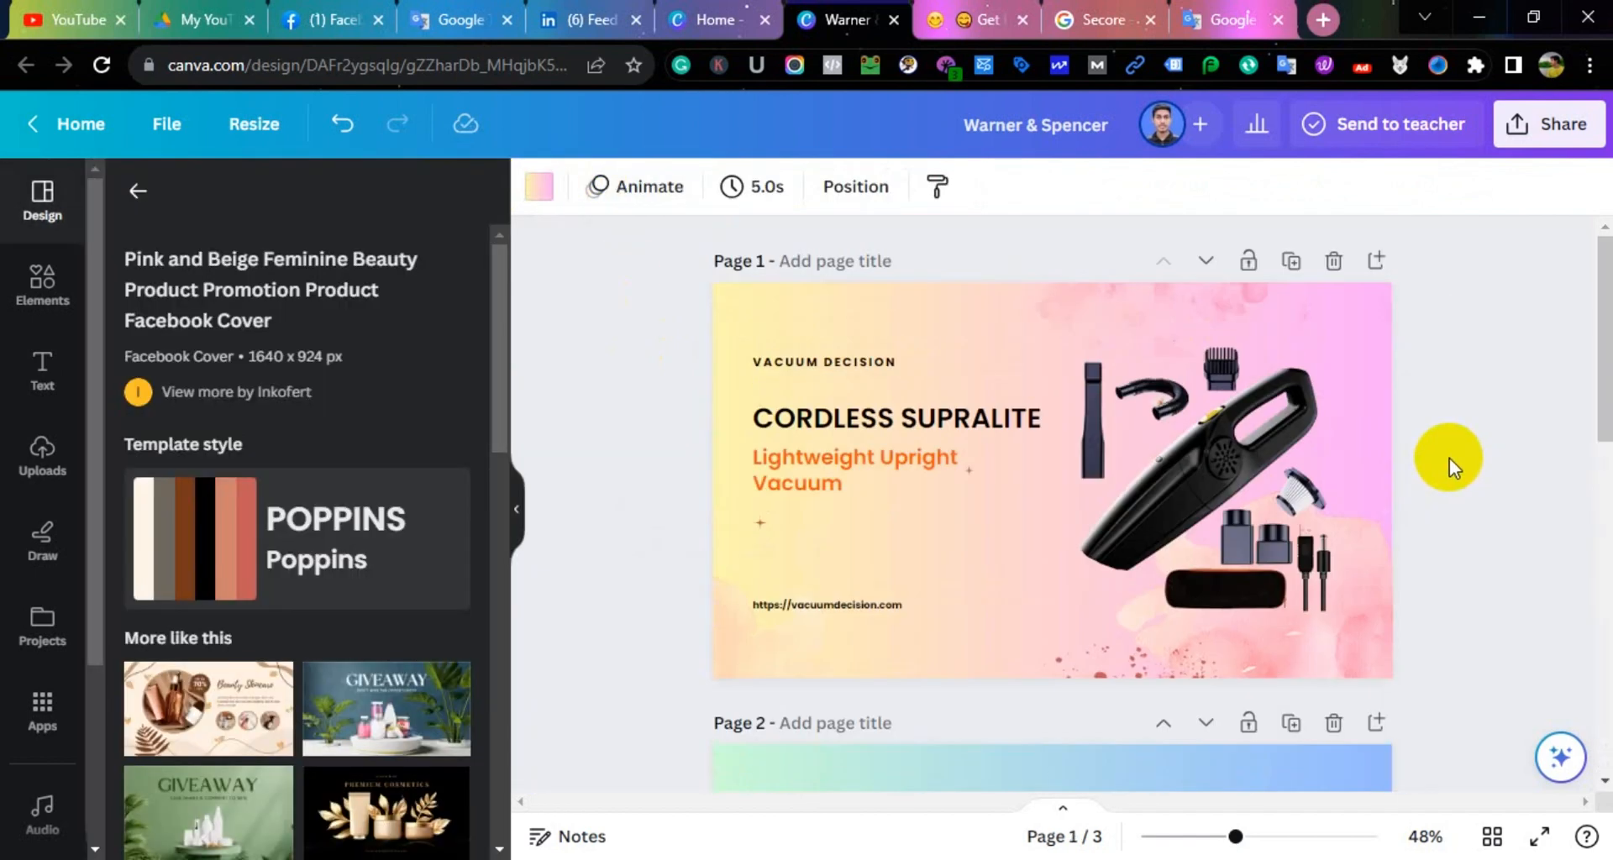
scroll(1447, 457, "down", 10)
left_click(1292, 260)
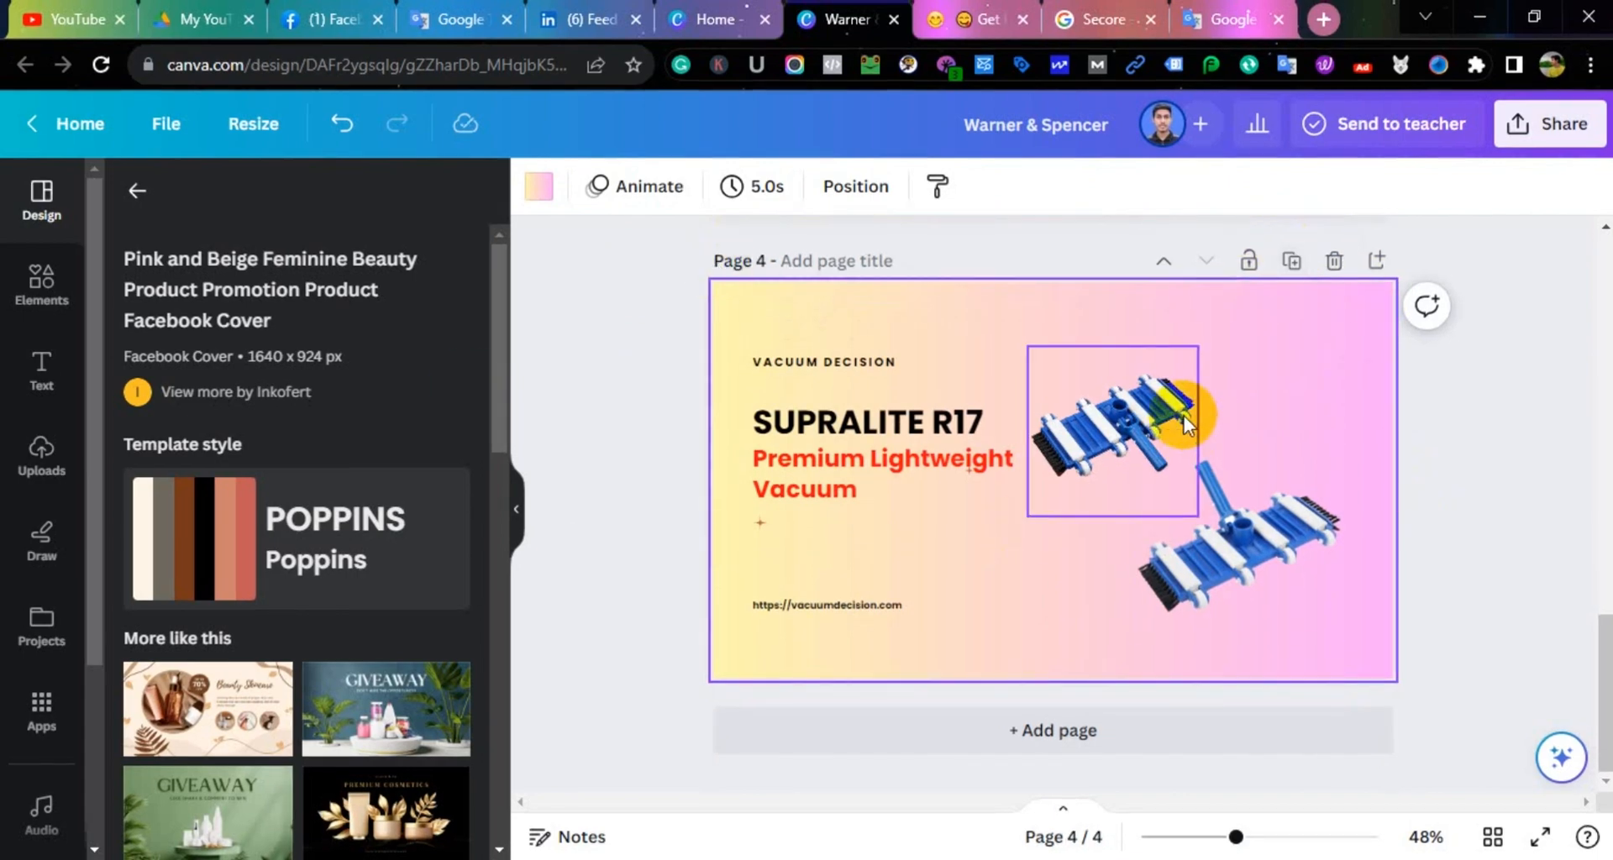
key("Delete")
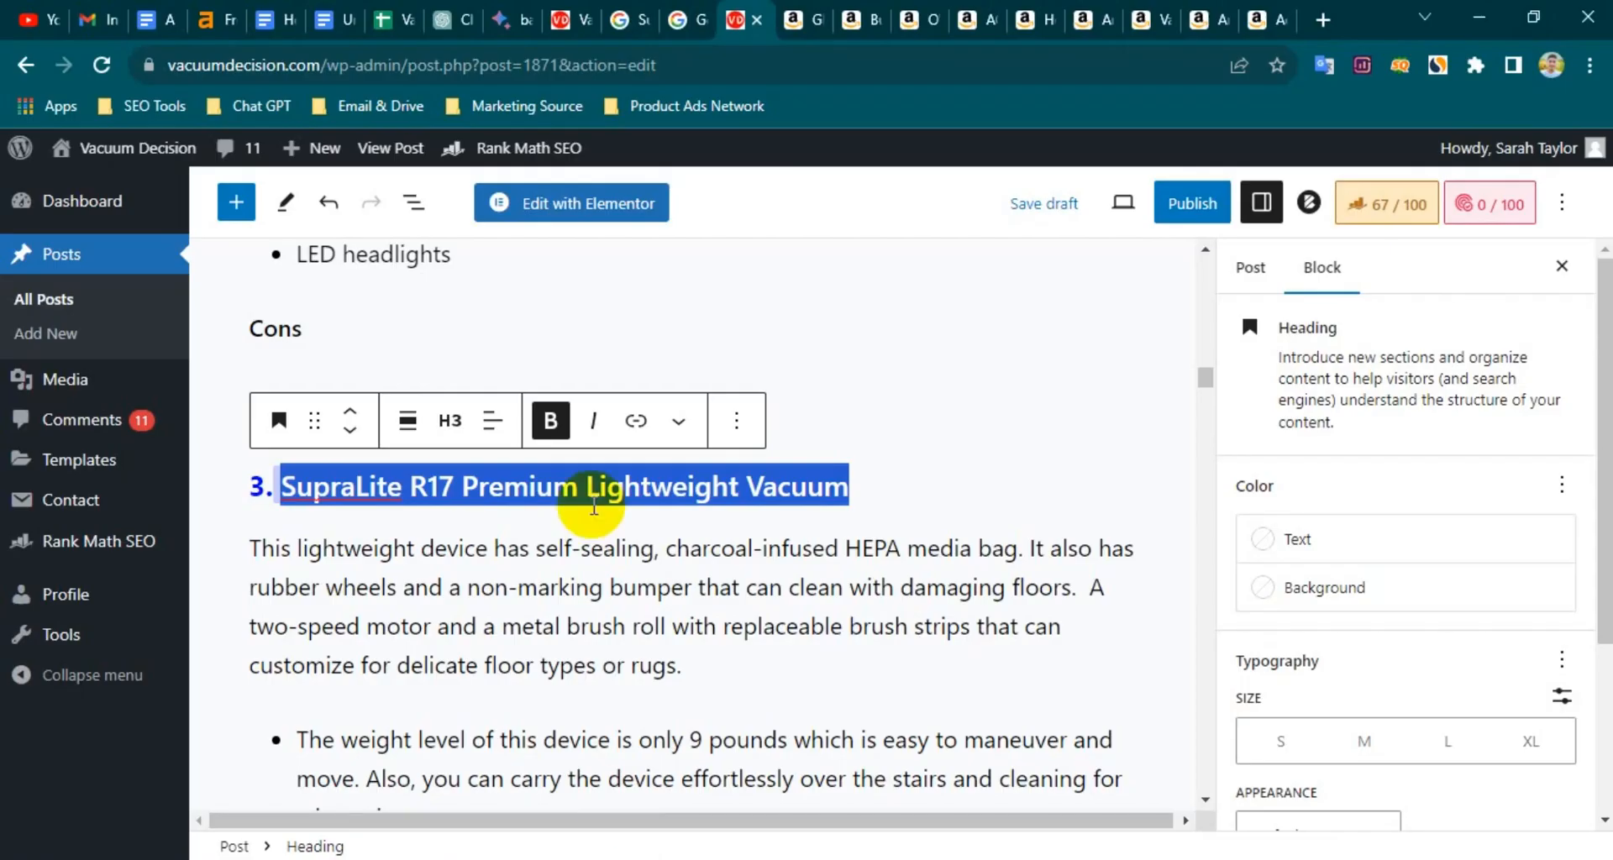
Copy the heading "Tandem Air Deluxe Upright Vacuum" from the WordPress post and add it below the other product names in Notepad
scroll(576, 510, "down", 10)
left_click_drag(281, 364, 722, 364)
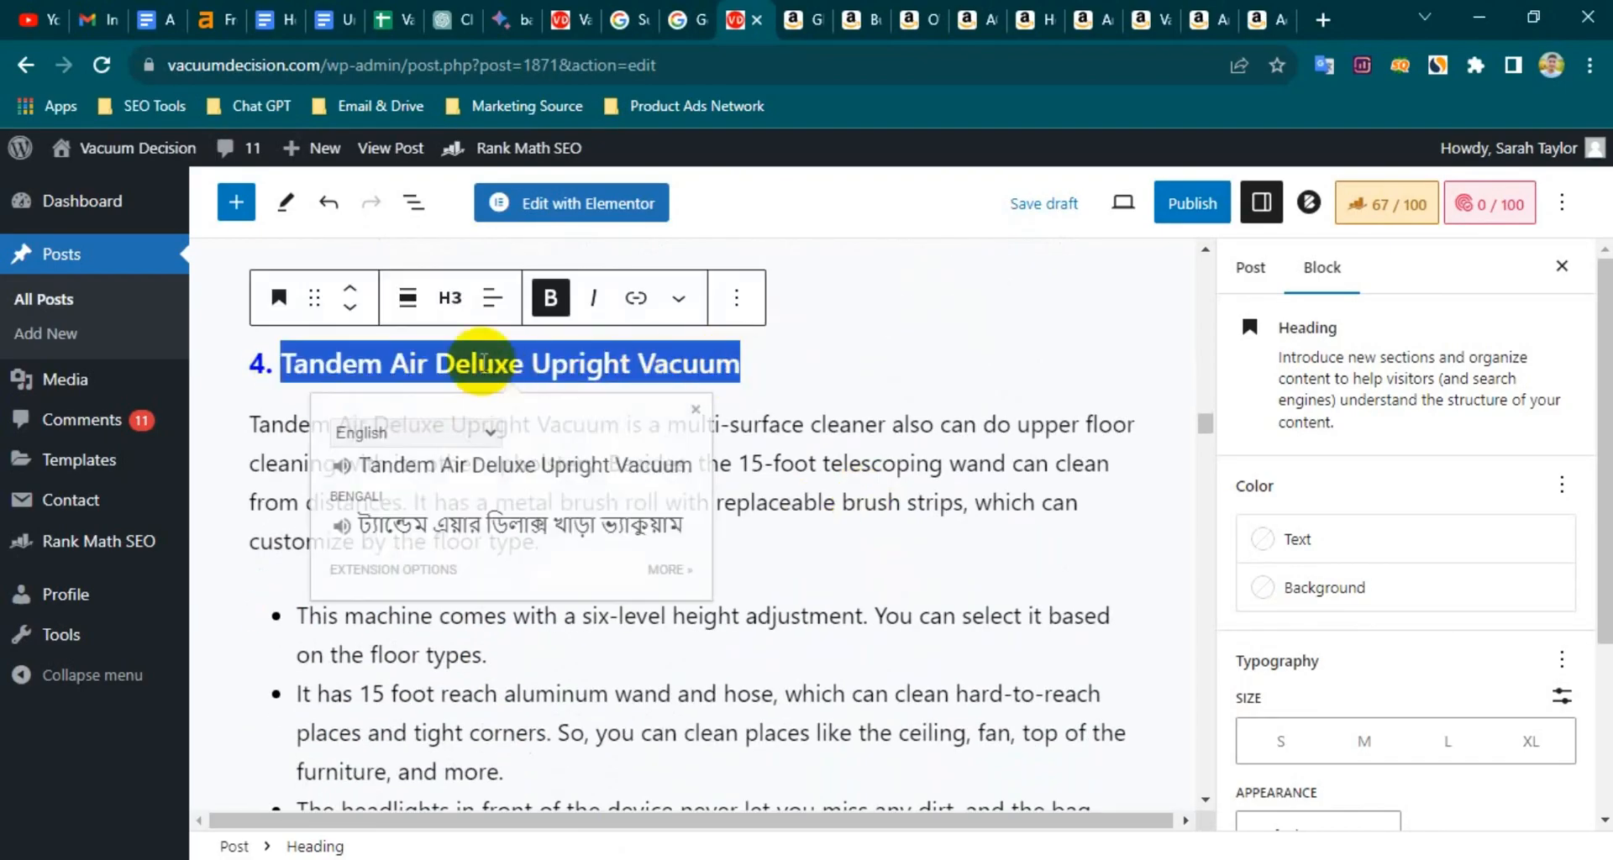
key("alt+Tab")
left_click(610, 298)
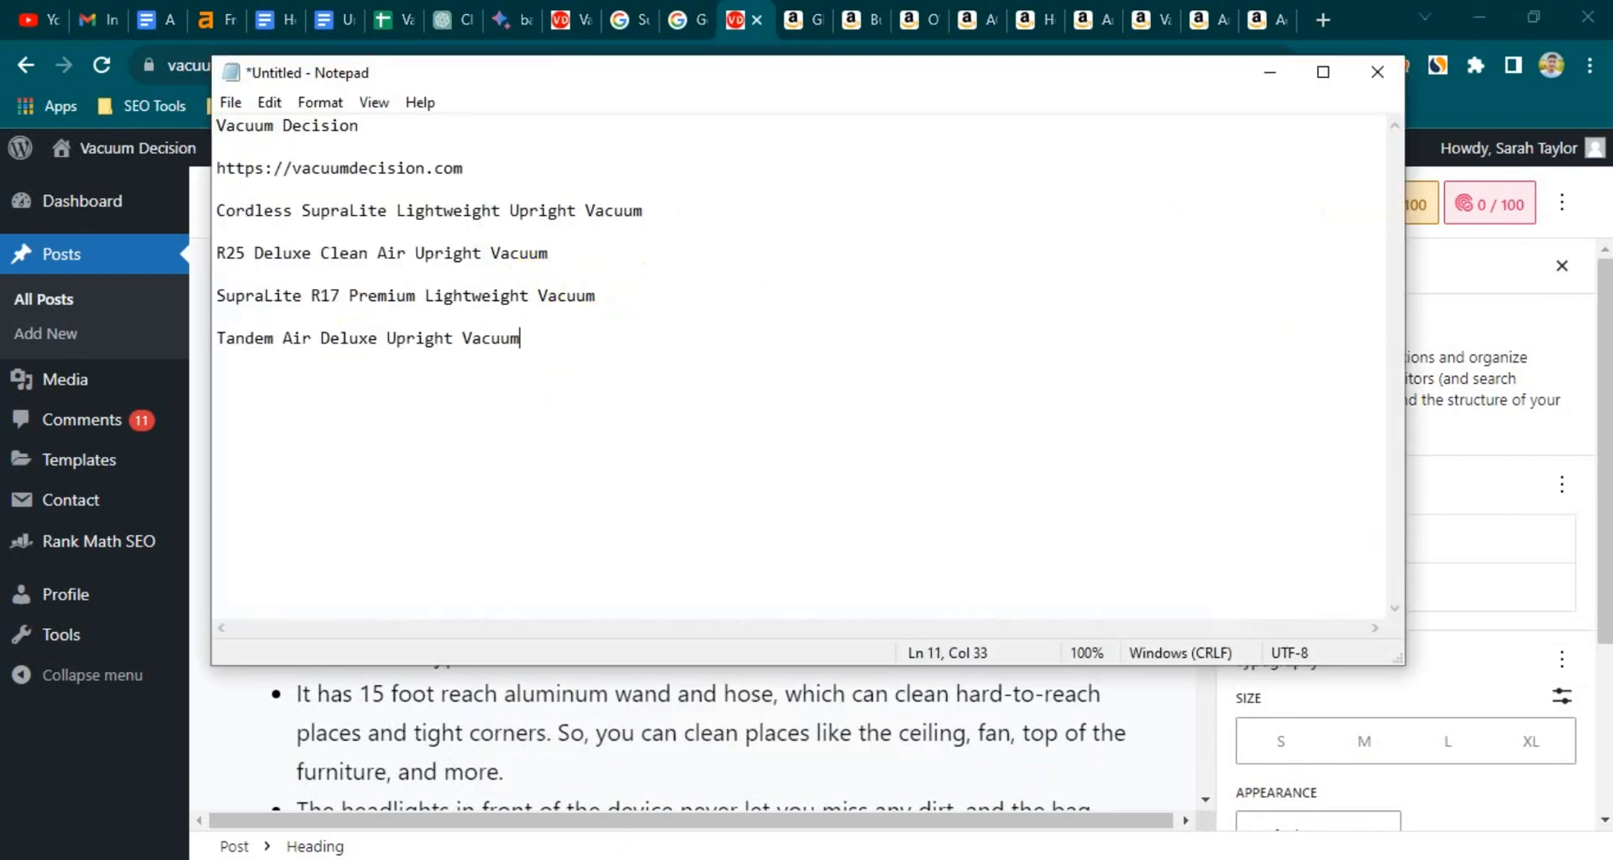
Copy the Eureka NEC180 RapidClean Pro product image from Amazon and paste it beside the text on page 4 in Canva
key("alt+Tab")
left_click(1088, 19)
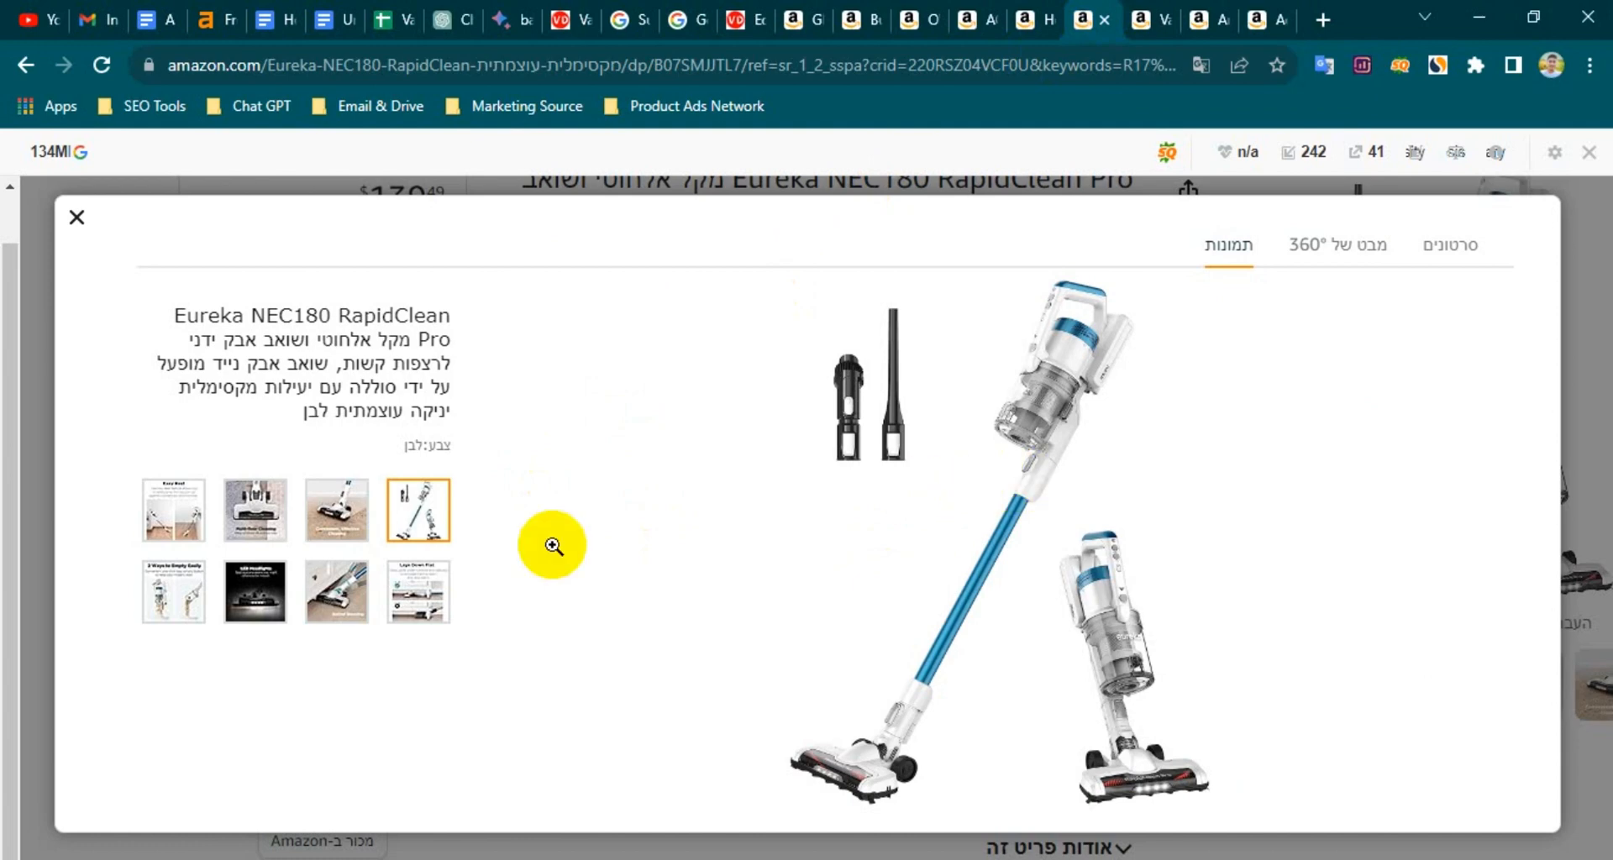
right_click(998, 504)
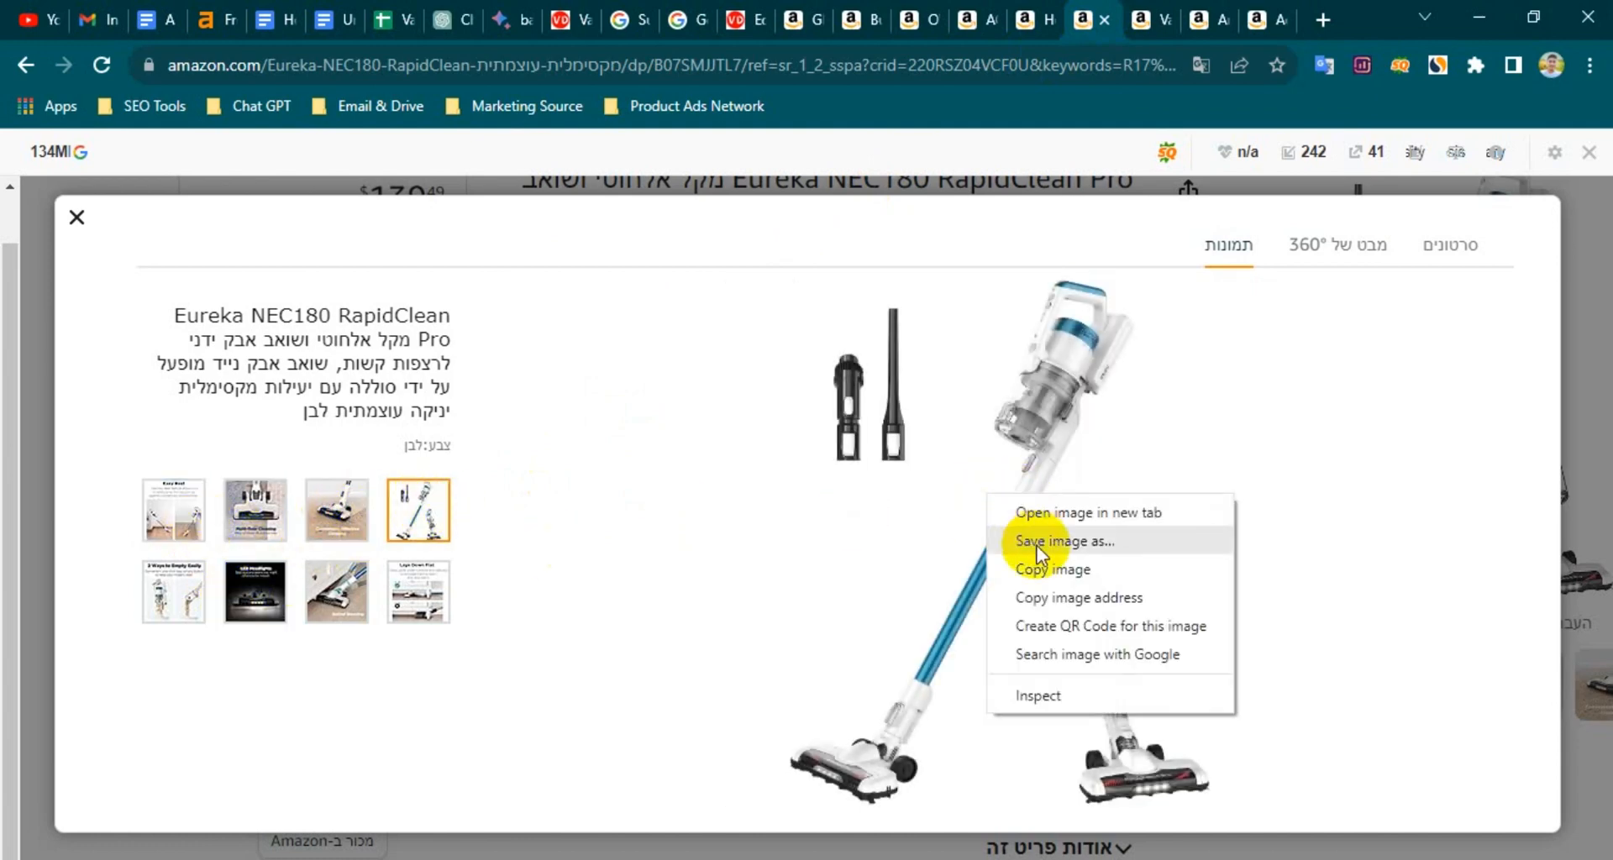
left_click(1070, 537)
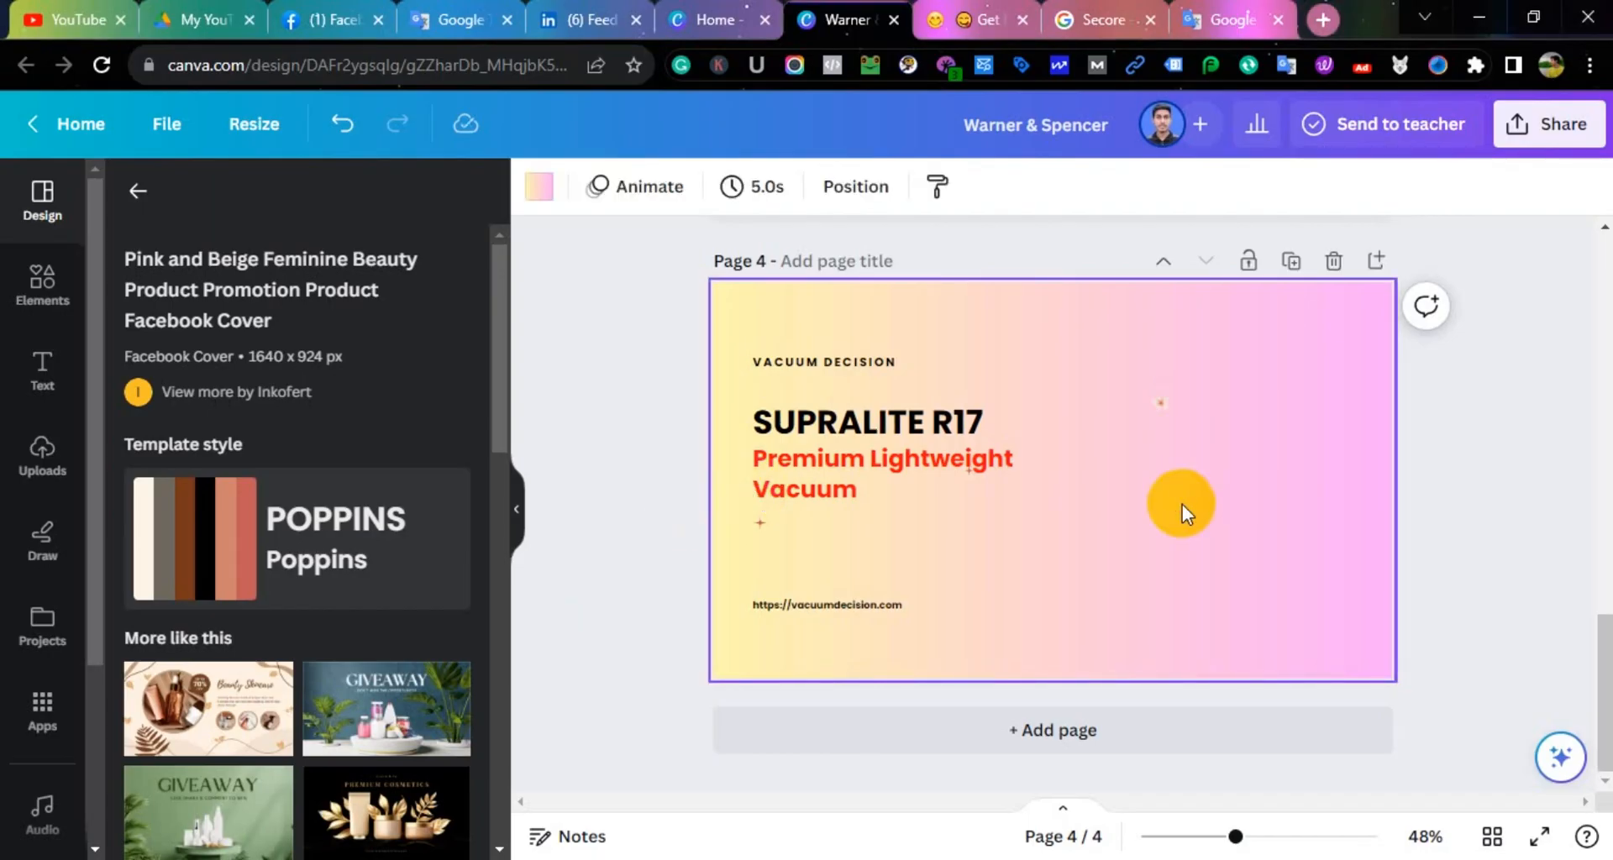
key("ctrl+v")
left_click_drag(1148, 466, 1248, 485)
Remove the background of the page 4 vacuum photo and enlarge the photo slightly
left_click(573, 186)
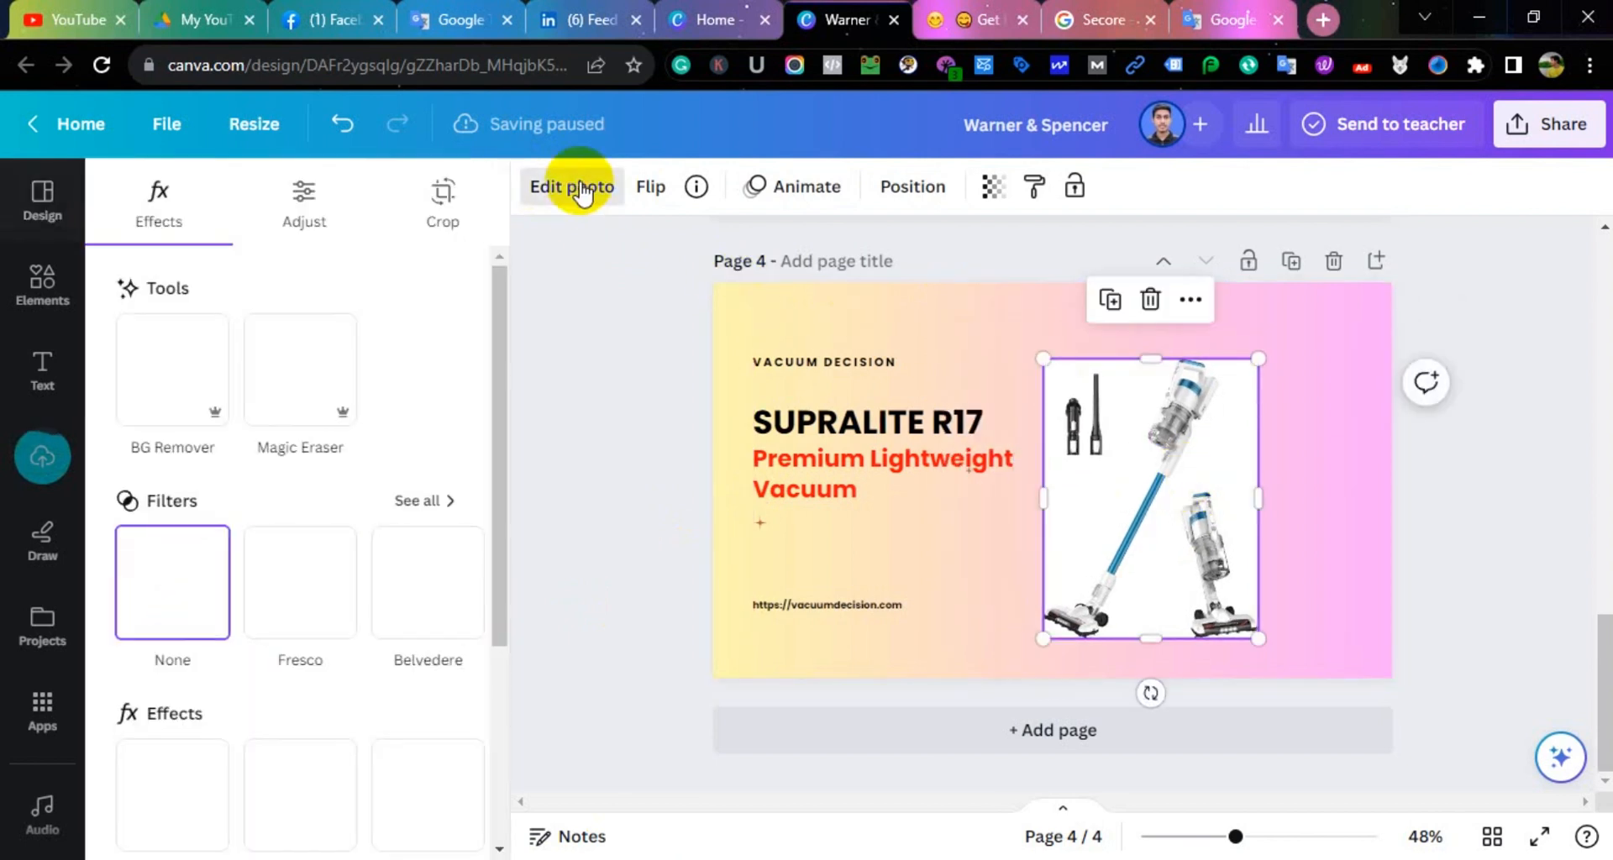
left_click(169, 356)
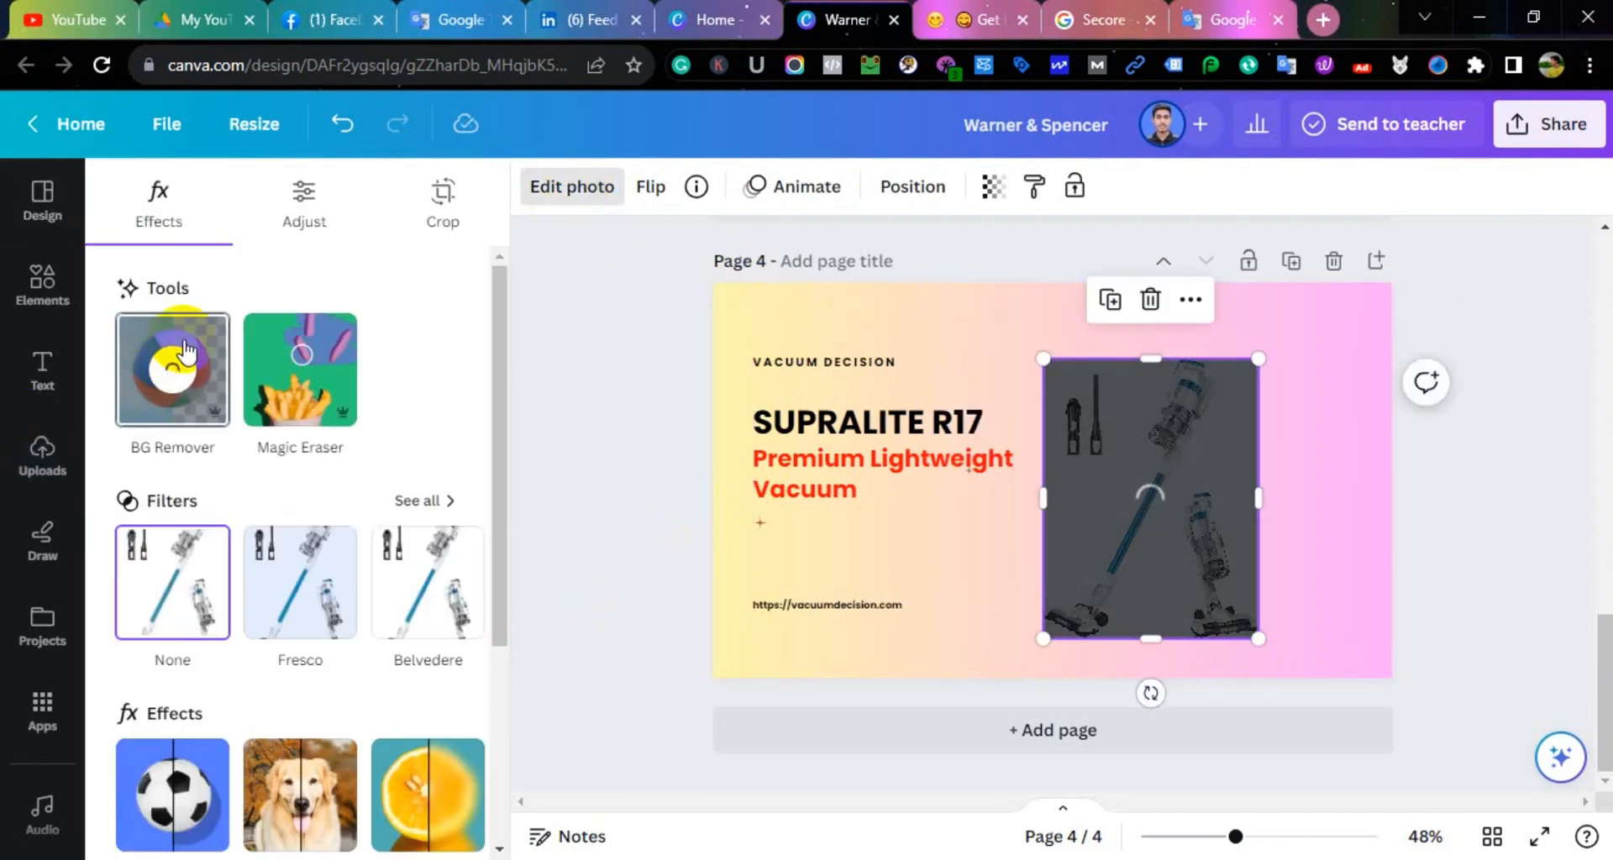
left_click_drag(1207, 476, 1311, 322)
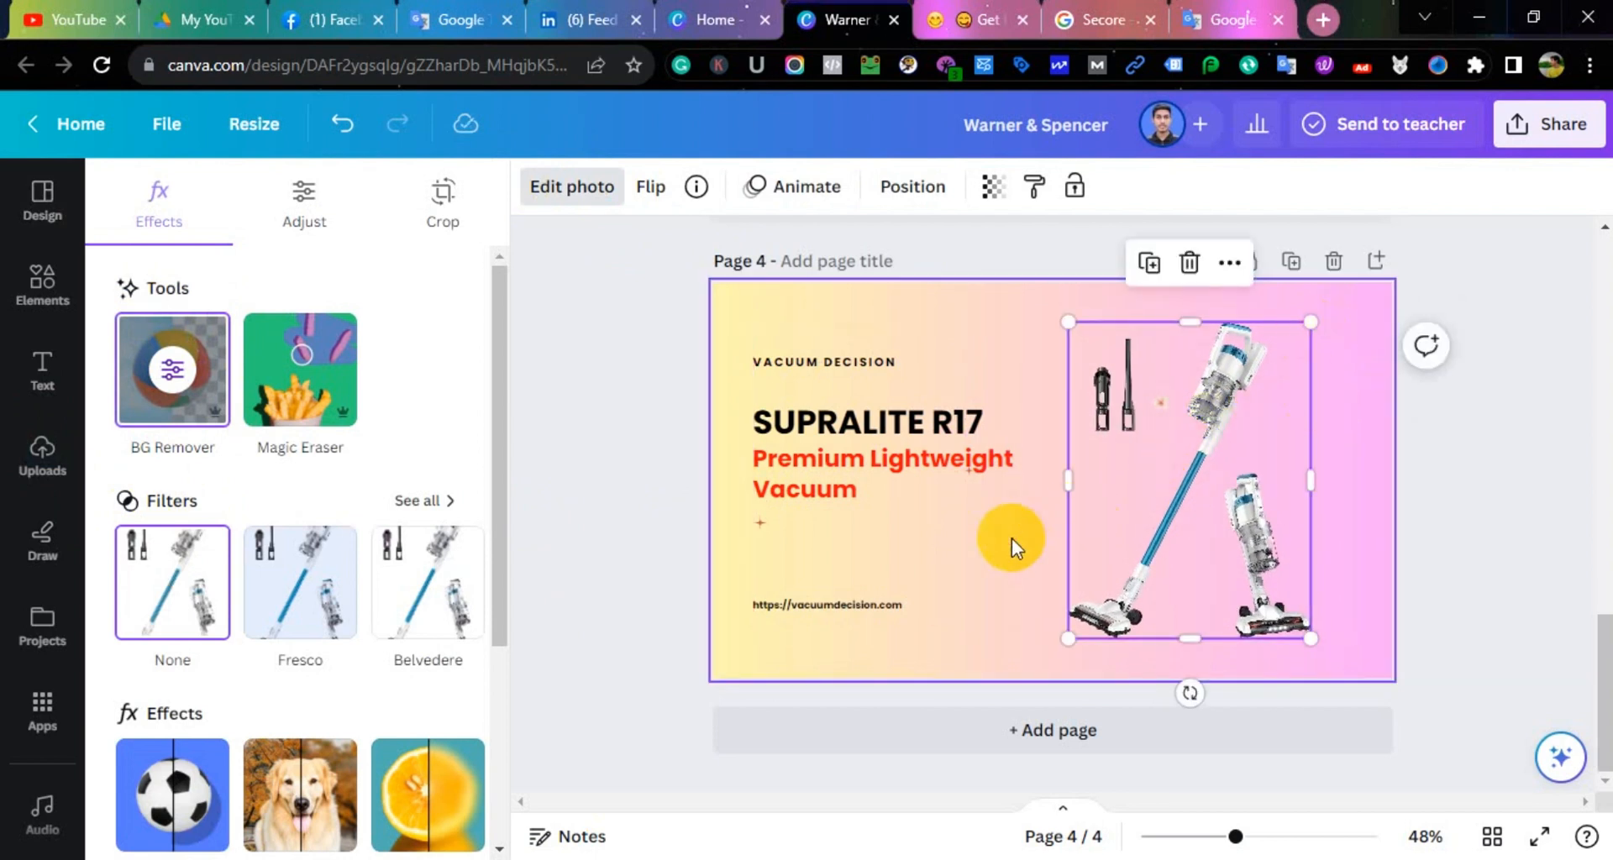
left_click(1011, 537)
Copy "Tandem Air Deluxe" from the Notepad notes and replace the page 4 headline in Canva with it
key("alt+Tab")
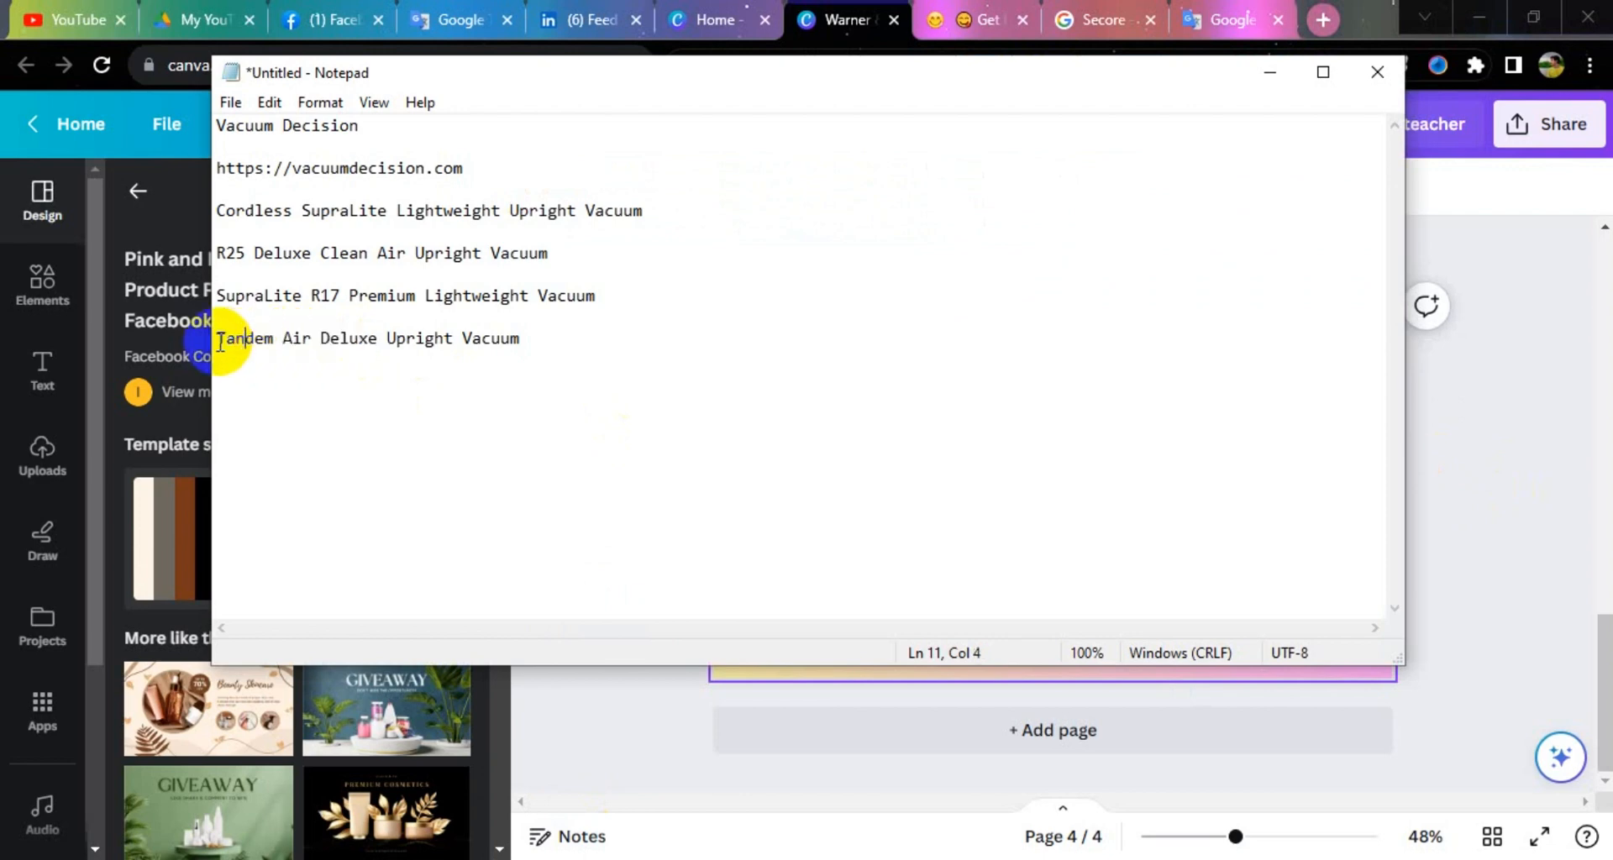
right_click(295, 342)
left_click(389, 420)
key("alt+Tab")
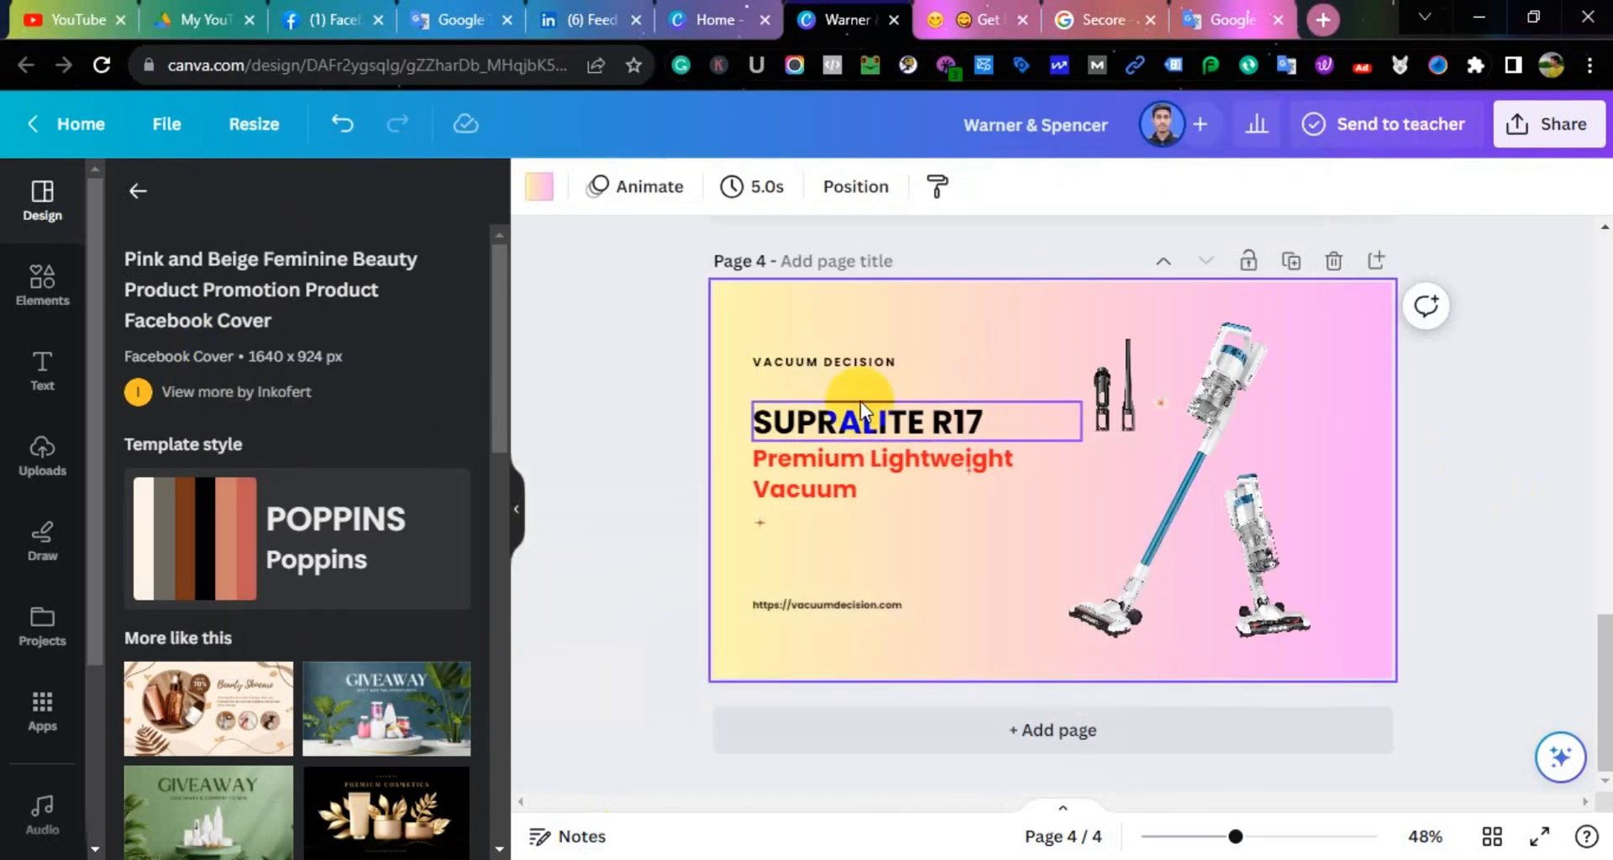
double_click(834, 414)
right_click(836, 415)
left_click(881, 457)
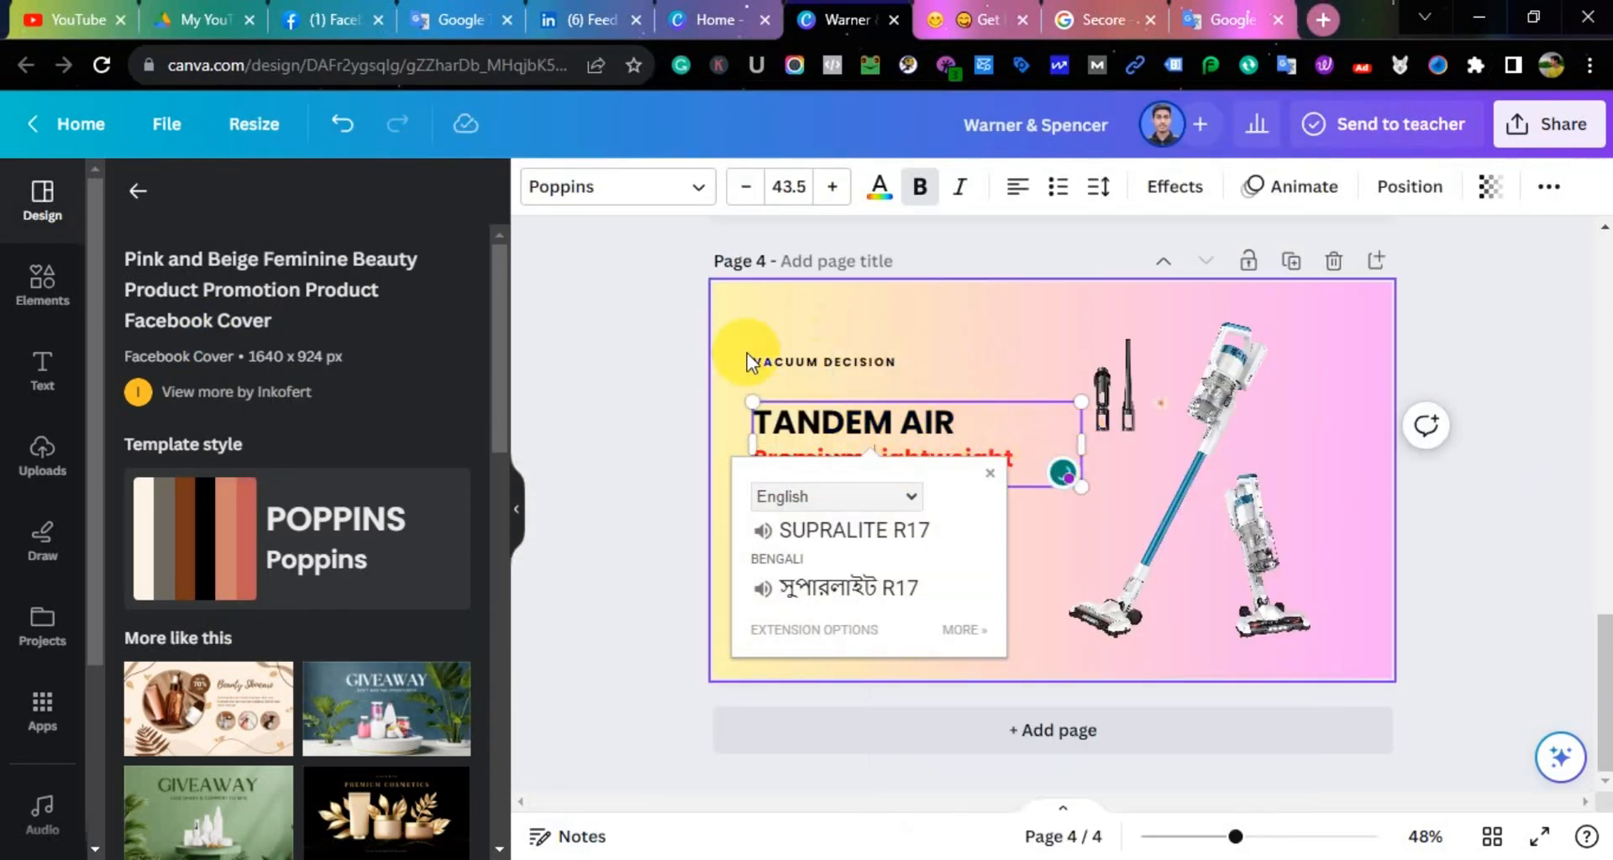
left_click(1017, 340)
Widen the page 4 headline's text box to fit one line and reduce its font size to 41.5
left_click(925, 425)
left_click_drag(1067, 426, 1136, 425)
left_click(745, 186)
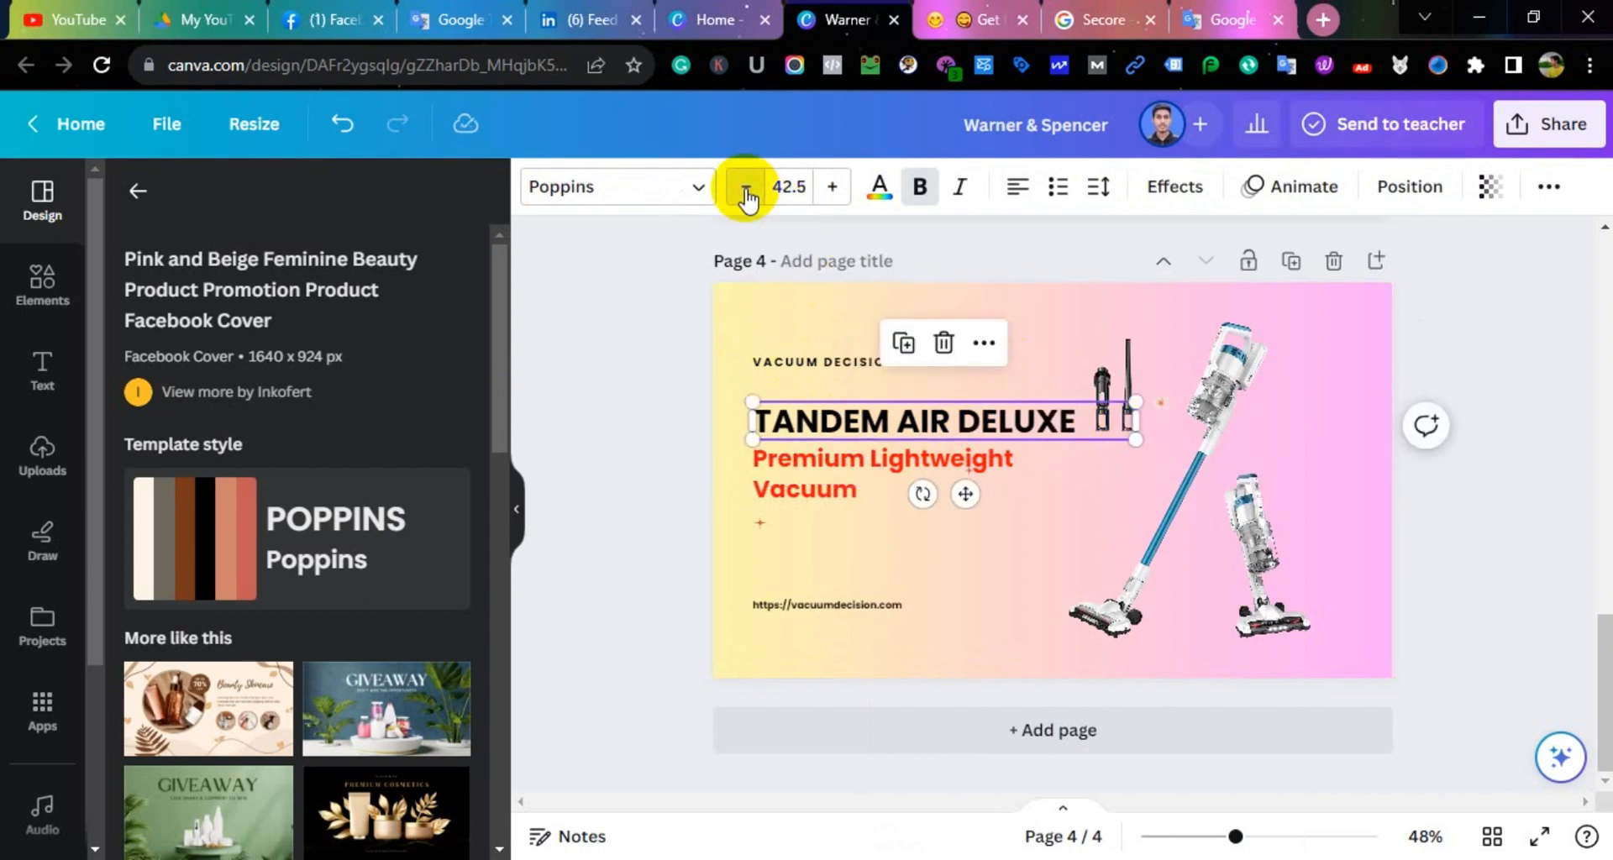
Copy "Upright Vacuum" from the Notepad notes and replace the page 4 subtitle in Canva with it
key("alt+Tab")
left_click_drag(388, 338, 520, 338)
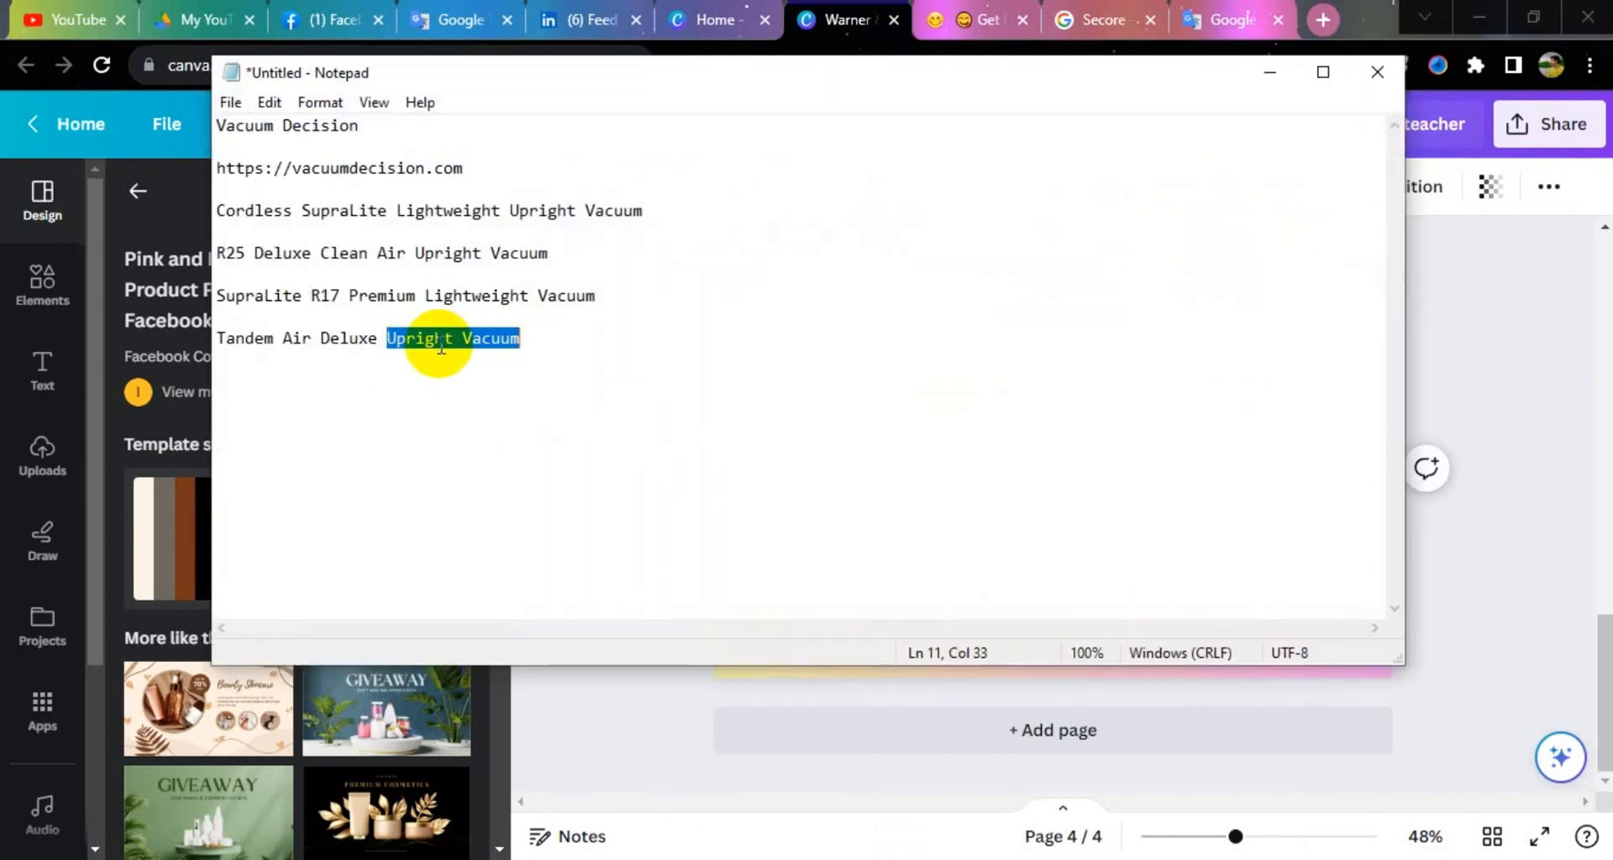
right_click(425, 348)
left_click(496, 421)
key("alt+Tab")
triple_click(837, 467)
right_click(837, 467)
left_click(882, 461)
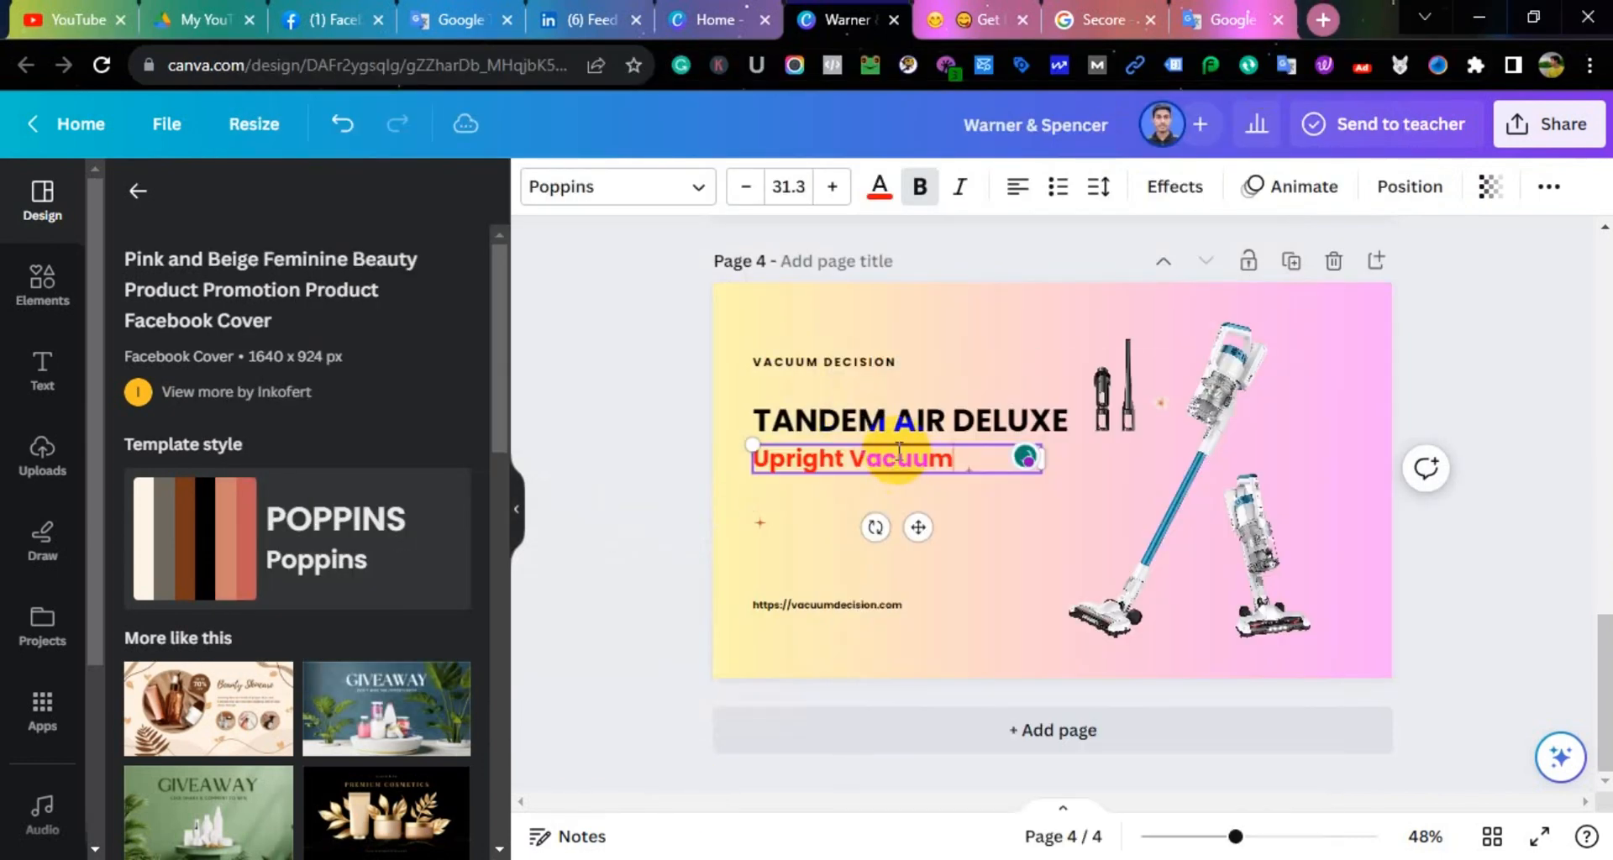
left_click(819, 303)
Move the page 4 headline, subtitle and "Vacuum Decision" label lower on the banner
double_click(914, 424)
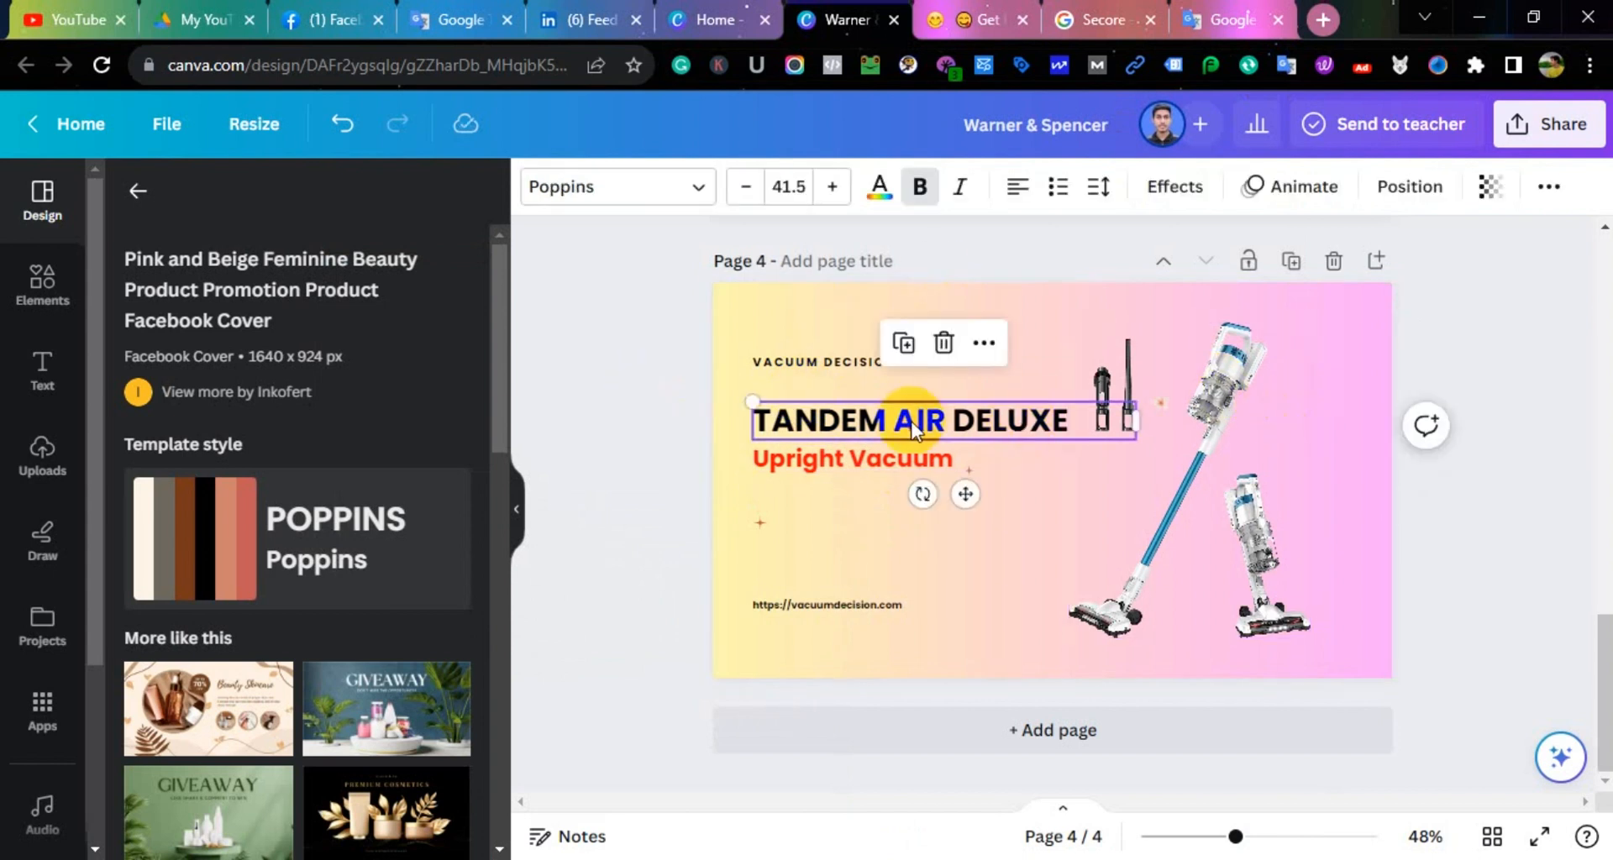
left_click(1062, 515)
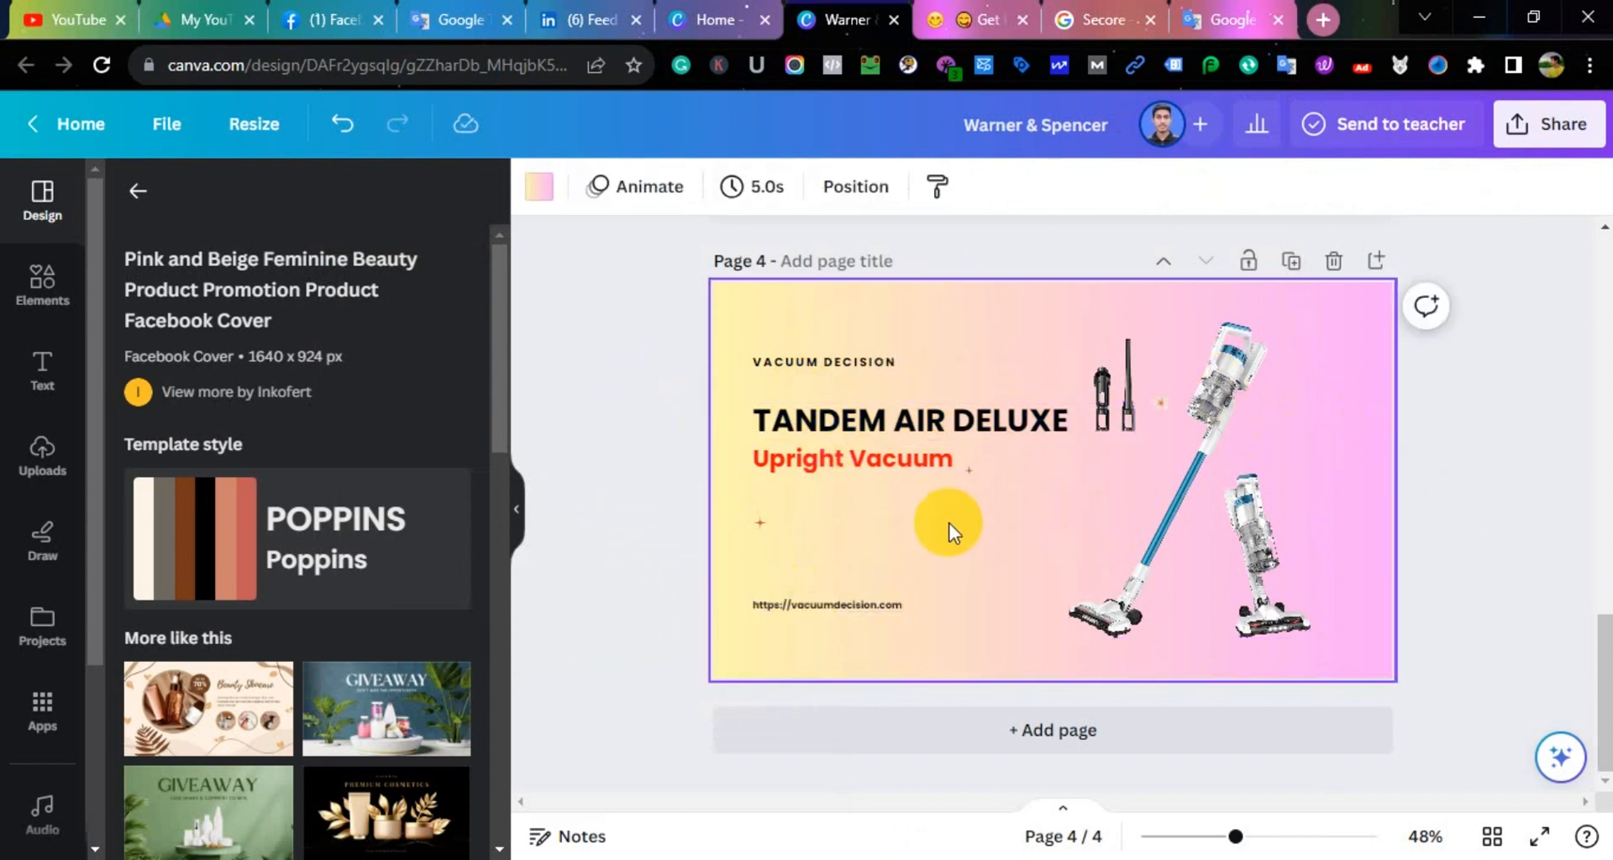
left_click(922, 410)
left_click_drag(921, 410, 916, 456)
left_click_drag(916, 458, 922, 454)
left_click(1468, 415)
left_click(840, 365)
left_click_drag(839, 369, 838, 395)
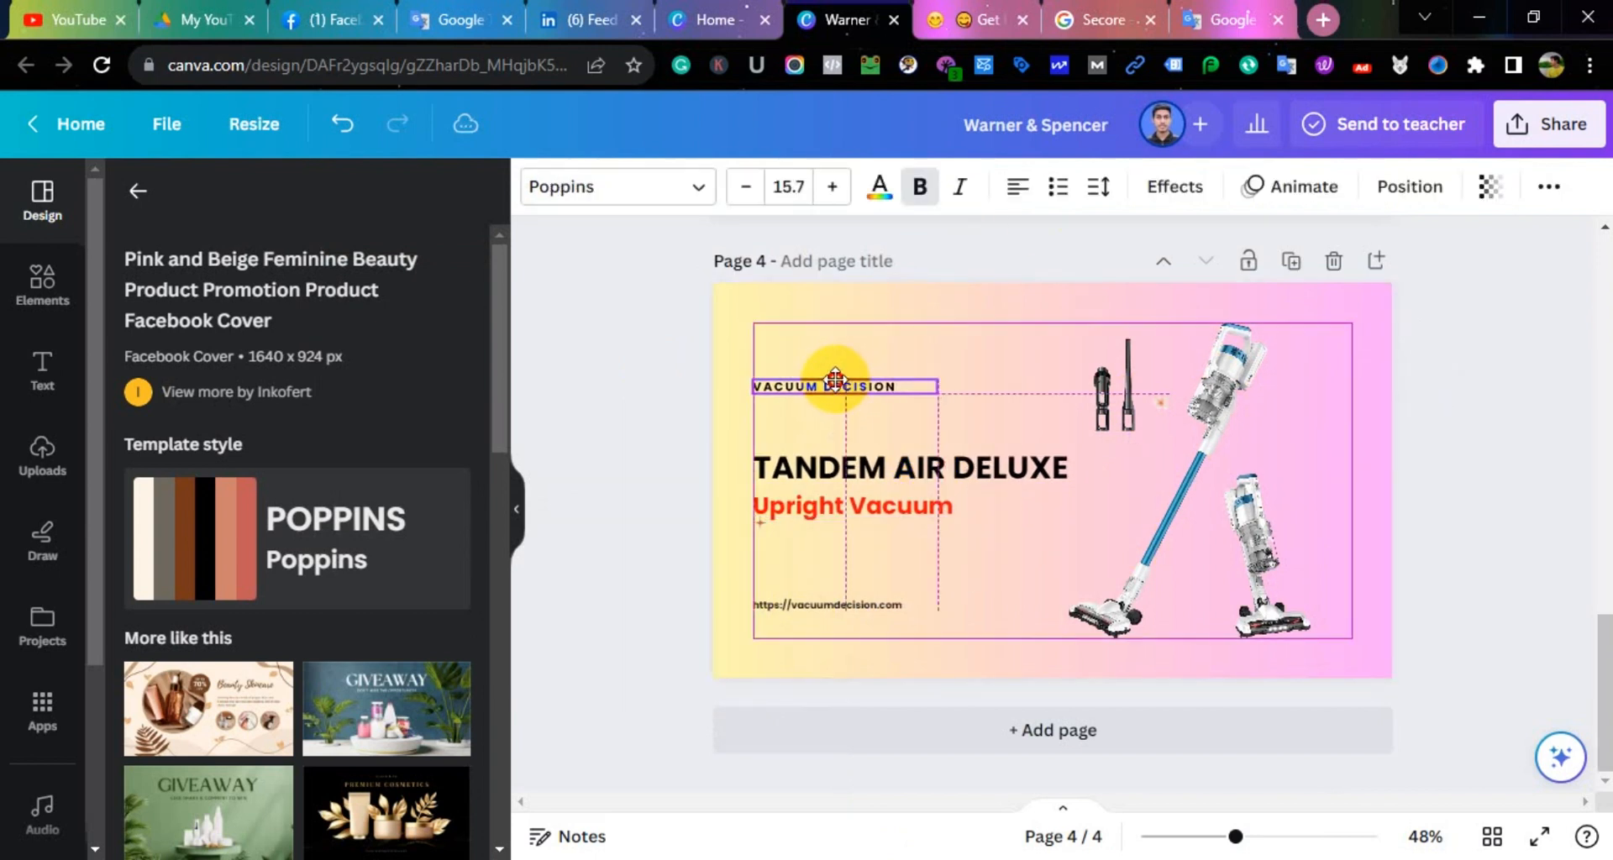
Try several solid colours, including light green, on the page 4 background and apply white
left_click(1001, 314)
left_click(542, 201)
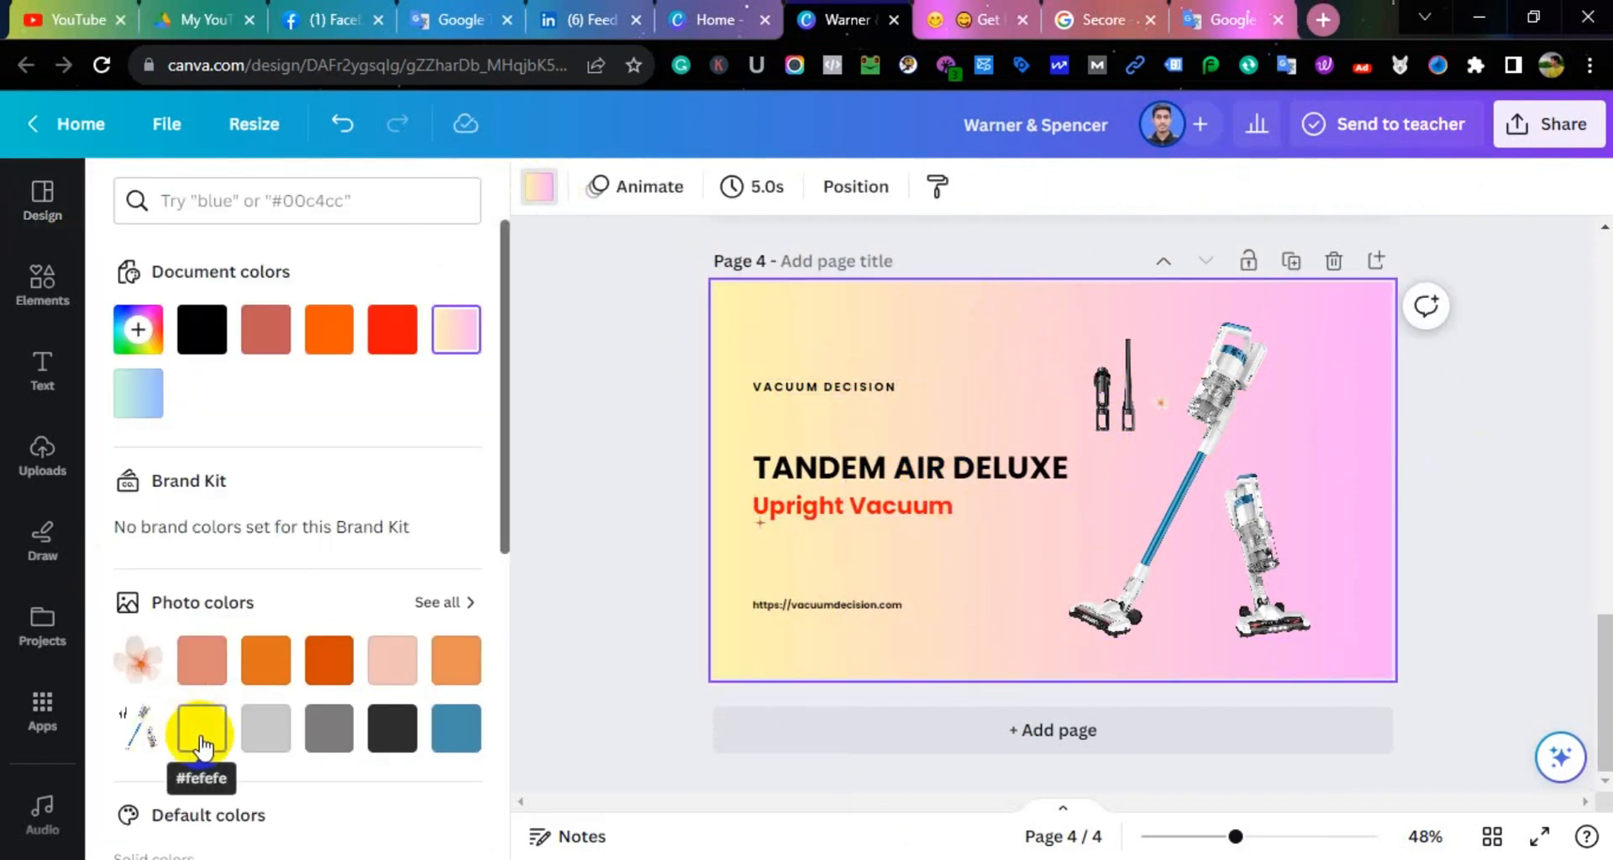
left_click(404, 730)
left_click(454, 728)
scroll(254, 521, "down", 5)
left_click(263, 509)
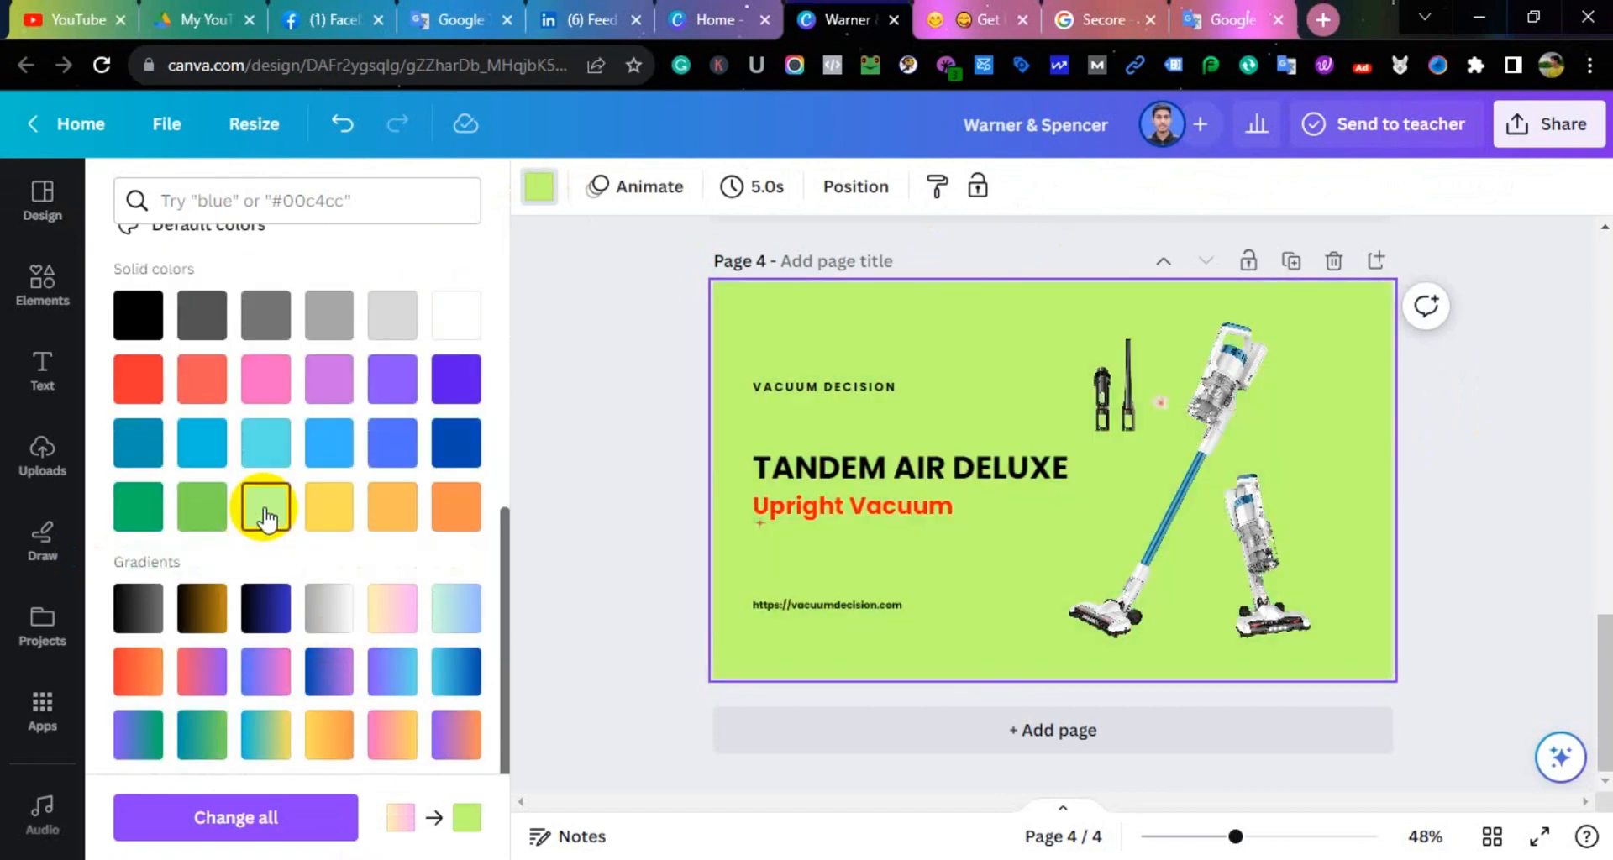
left_click(392, 507)
scroll(370, 515, "up", 5)
scroll(371, 515, "down", 4)
left_click(449, 437)
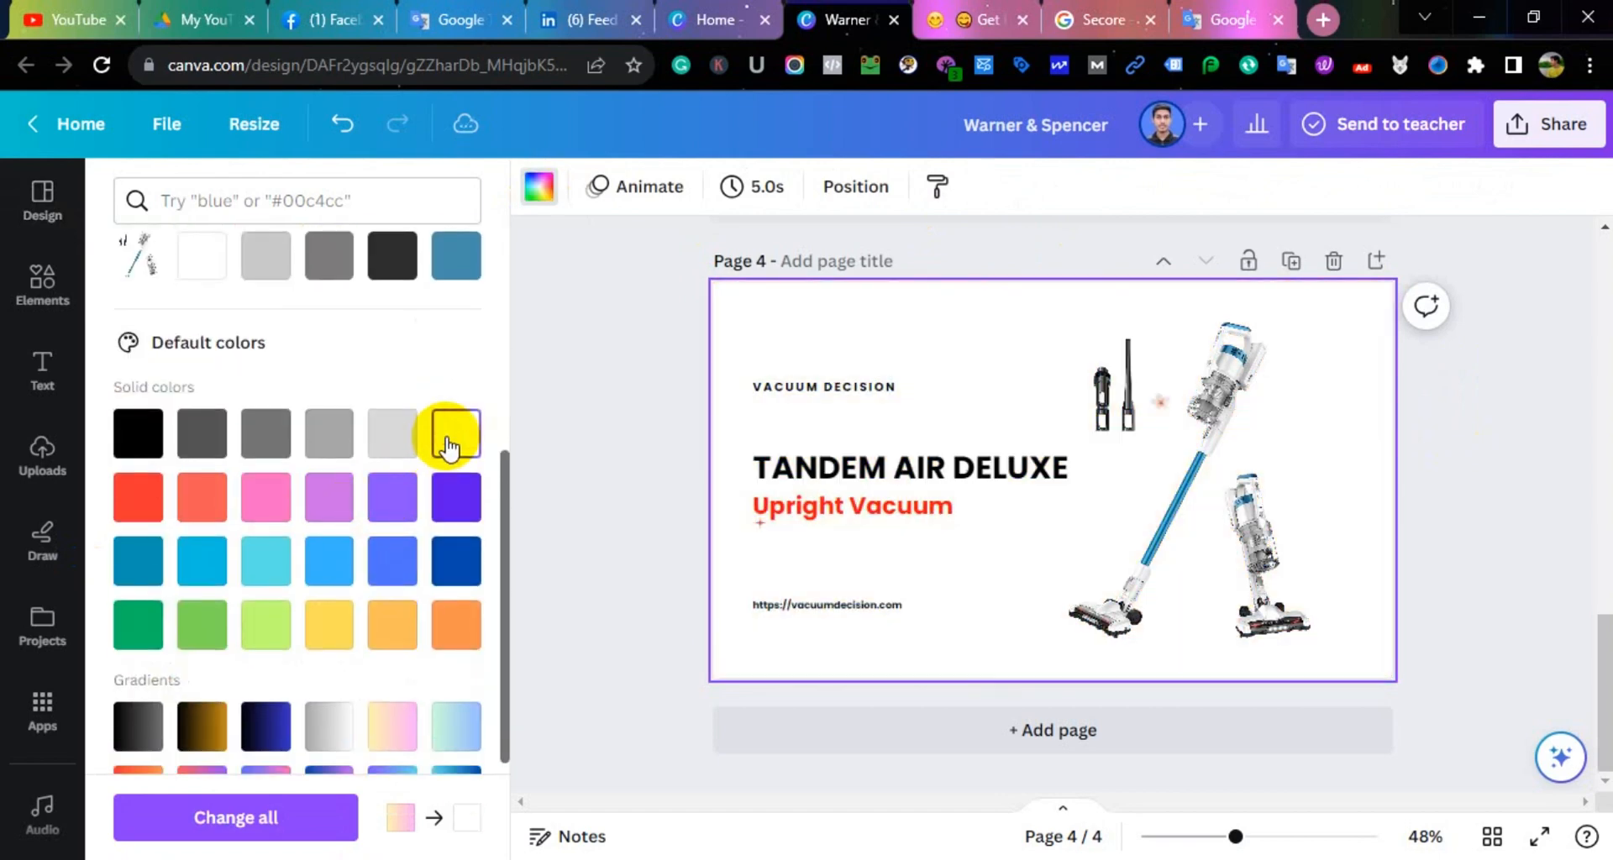
left_click(1443, 548)
Duplicate the Tandem Air Deluxe page 4 and delete the vacuum photo from the new page 5
scroll(1452, 582, "up", 5)
scroll(1411, 507, "up", 5)
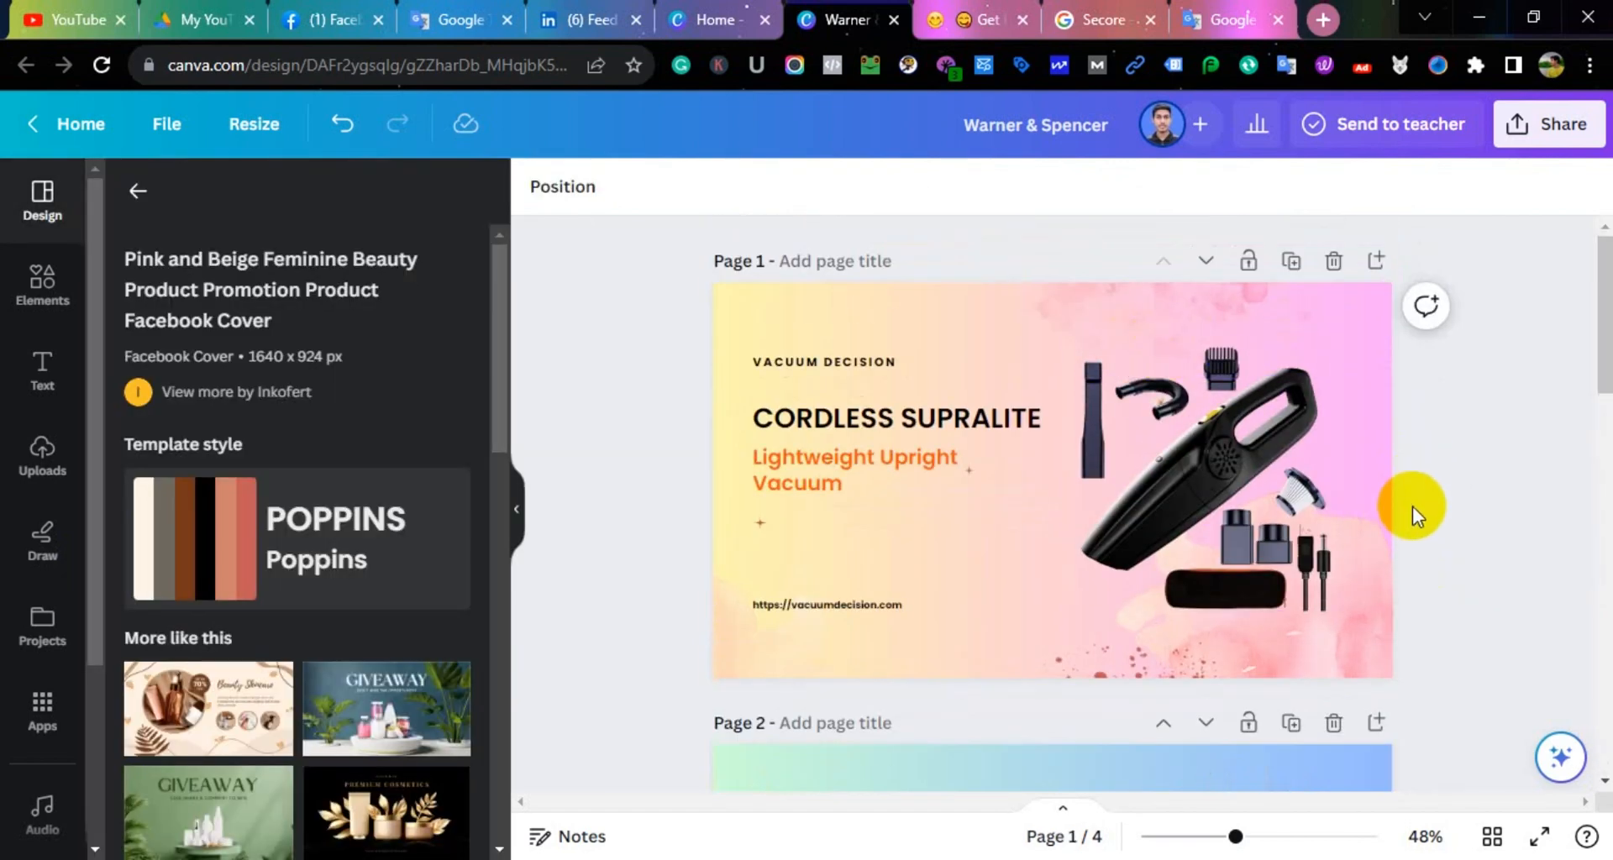
scroll(1415, 521, "down", 10)
left_click(1291, 262)
left_click(1228, 415)
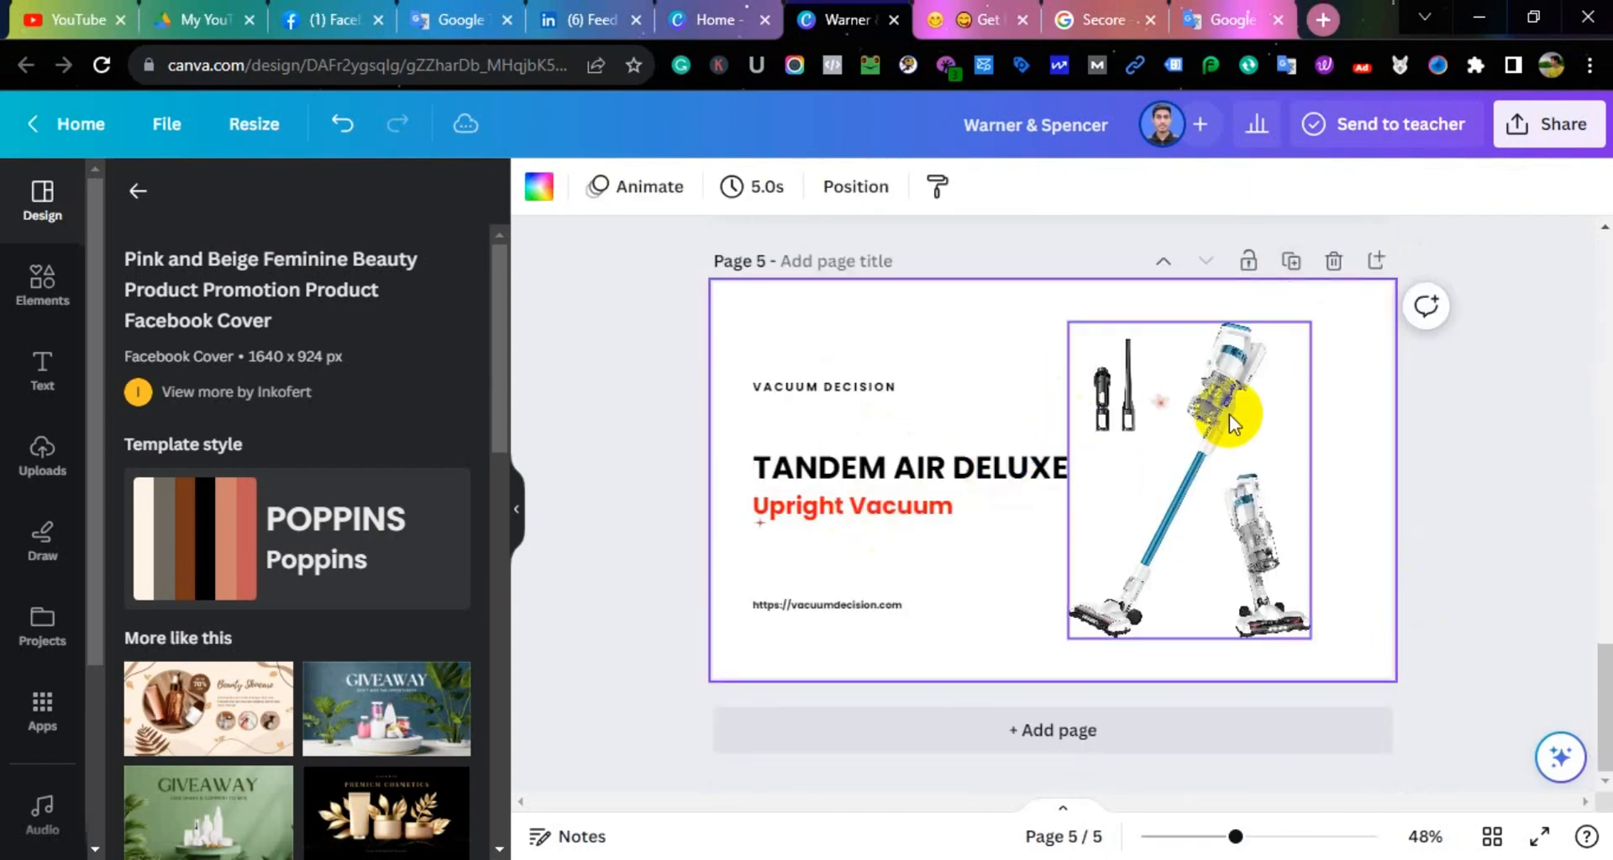
key("Delete")
Copy the heading "Prima Power Team with Full-Size Nozzle" from the WordPress post and add it to the Notepad notes
mouse_move(660, 859)
left_click(659, 790)
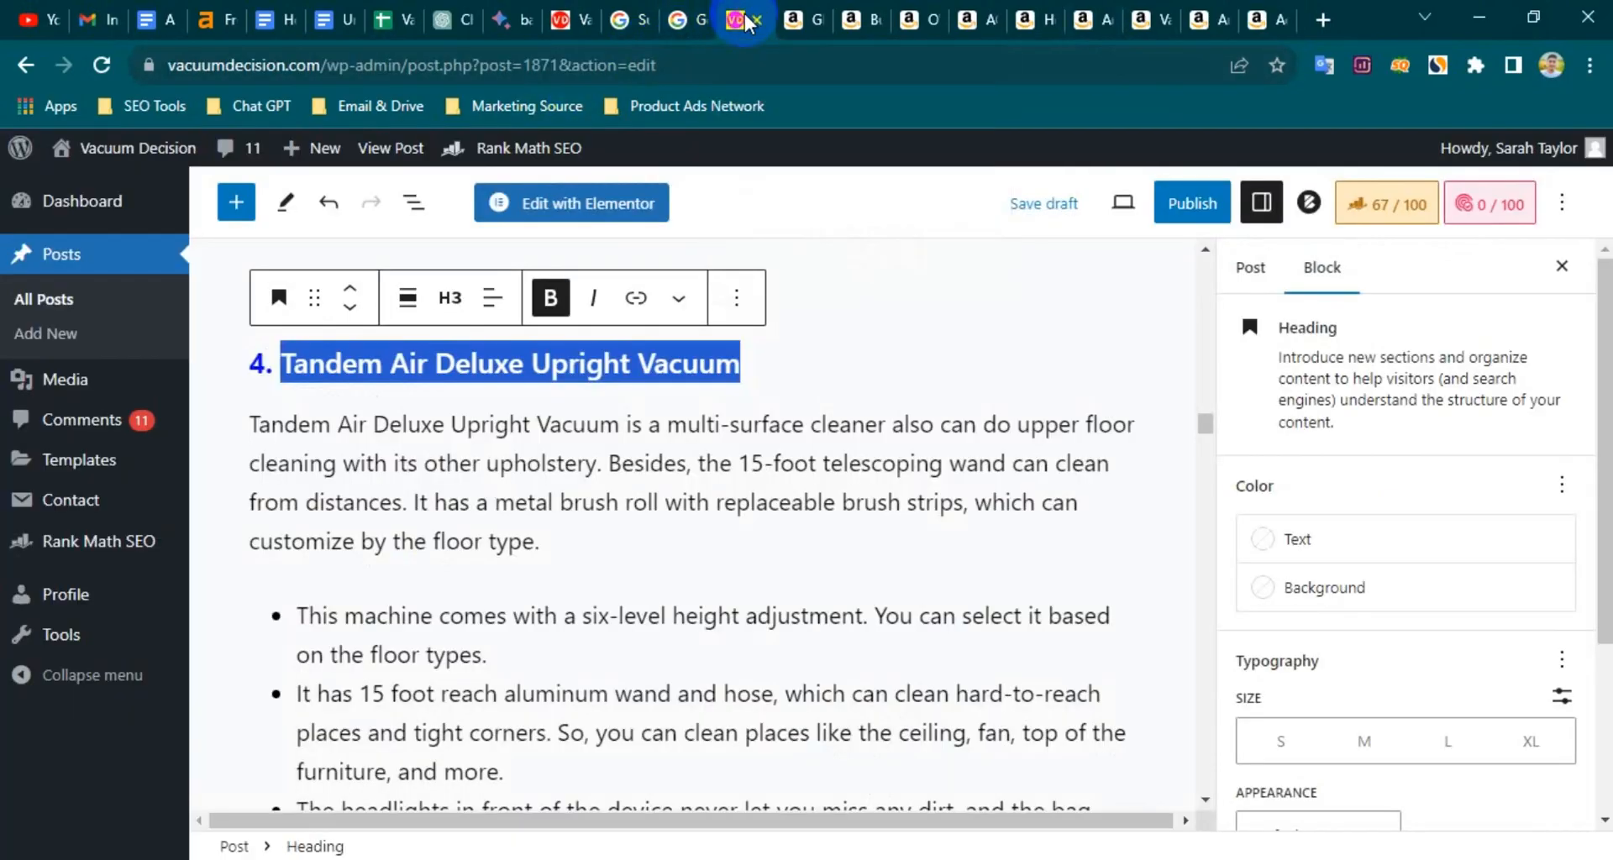
scroll(821, 425, "down", 15)
scroll(743, 447, "up", 3)
left_click_drag(282, 477, 790, 475)
right_click(517, 482)
left_click(576, 142)
key("alt+Tab")
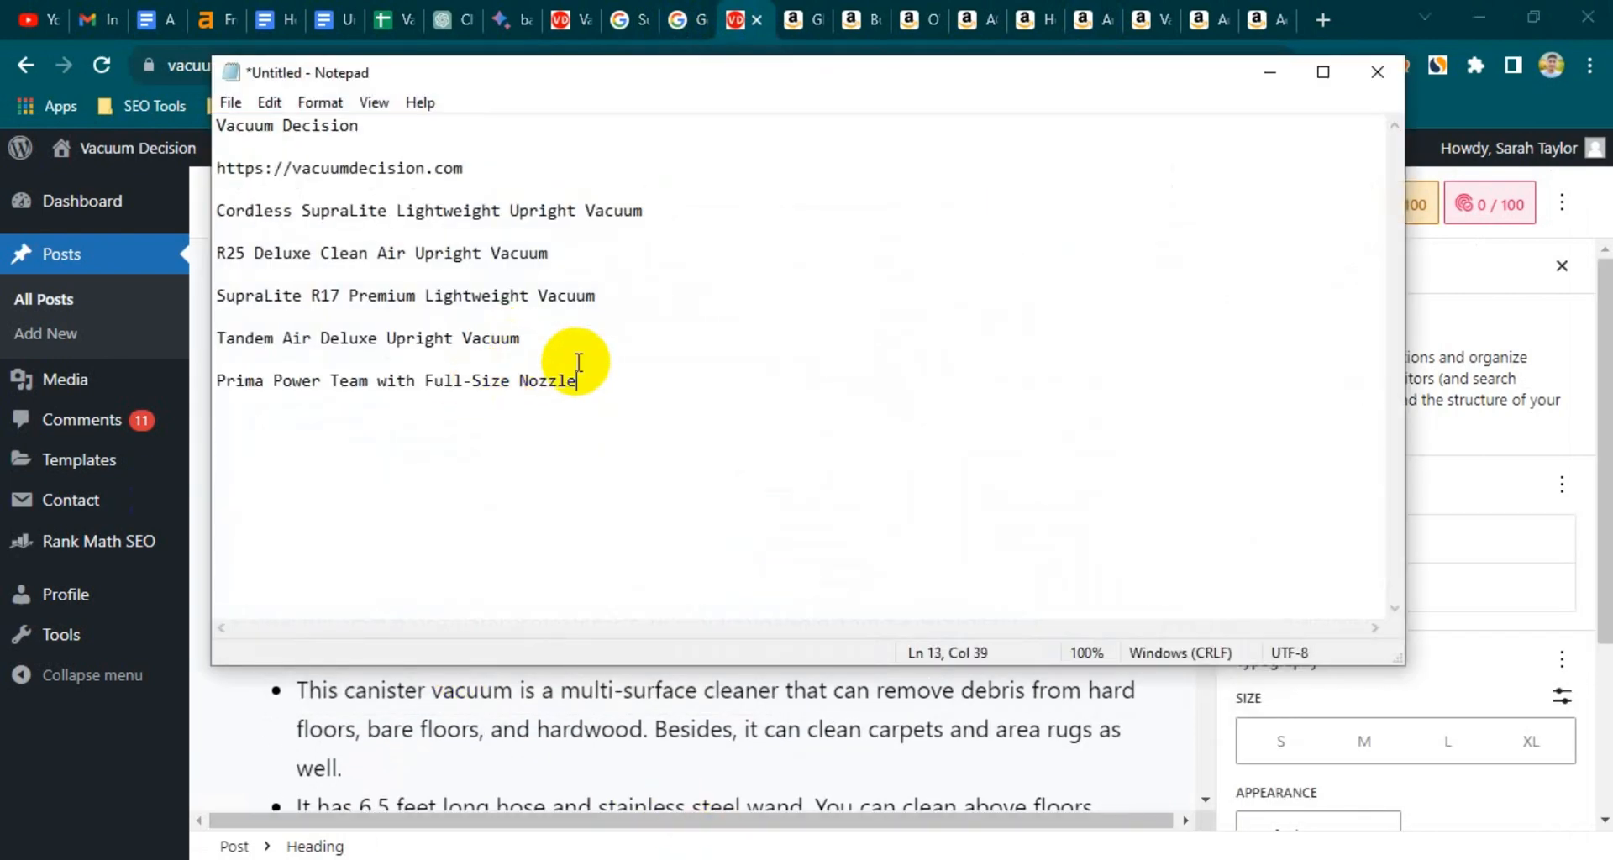
Copy the cordless pressure washer image from its Amazon listing and place it beside the headline on Canva page 5
left_click(1269, 72)
left_click(1027, 19)
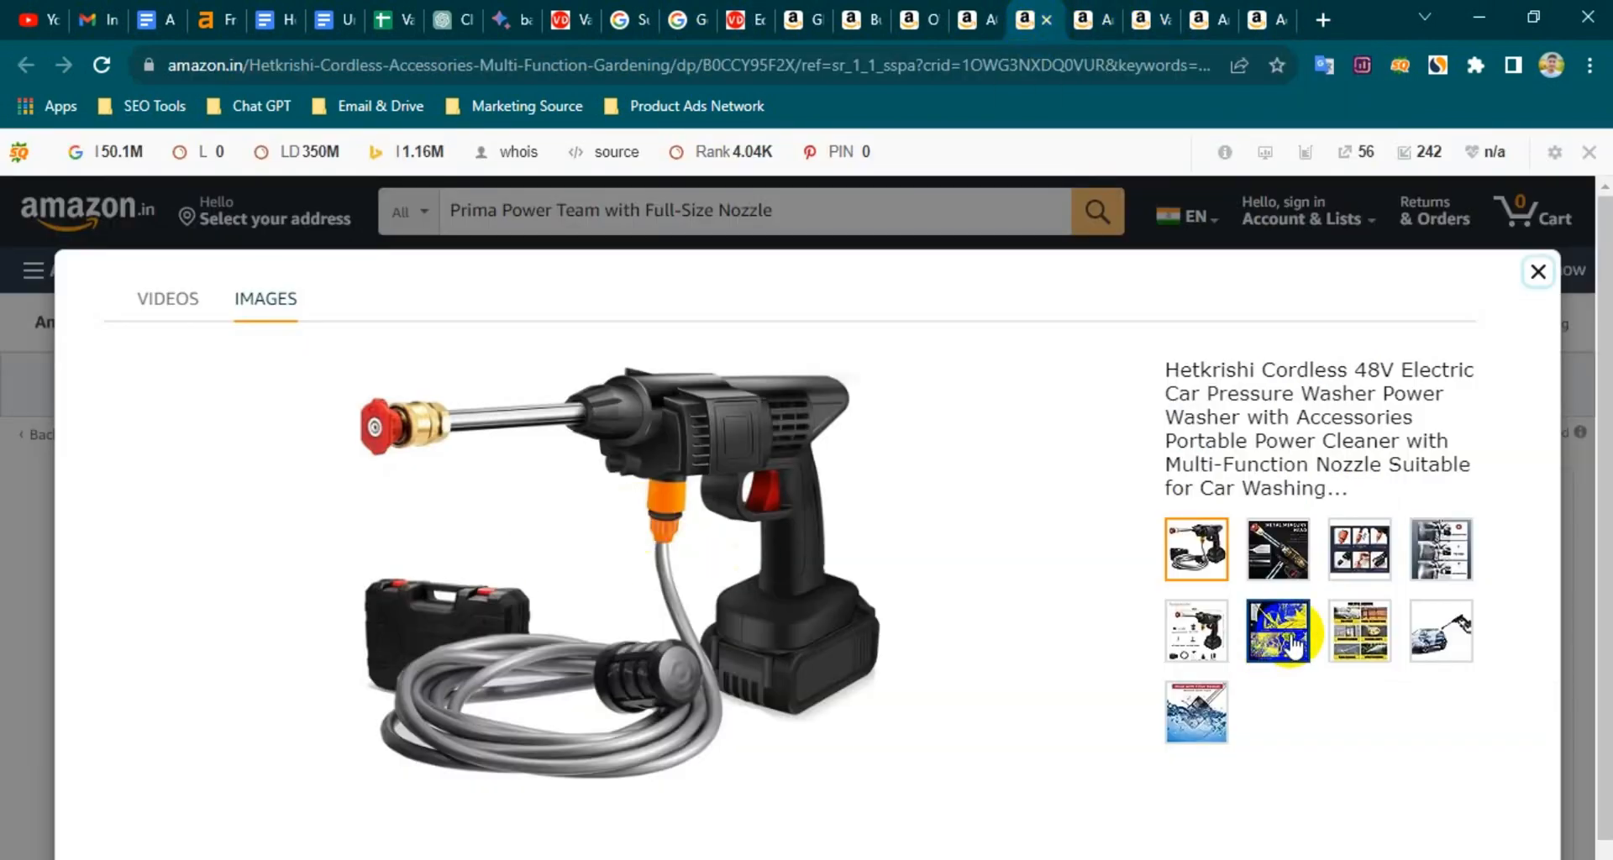
right_click(597, 531)
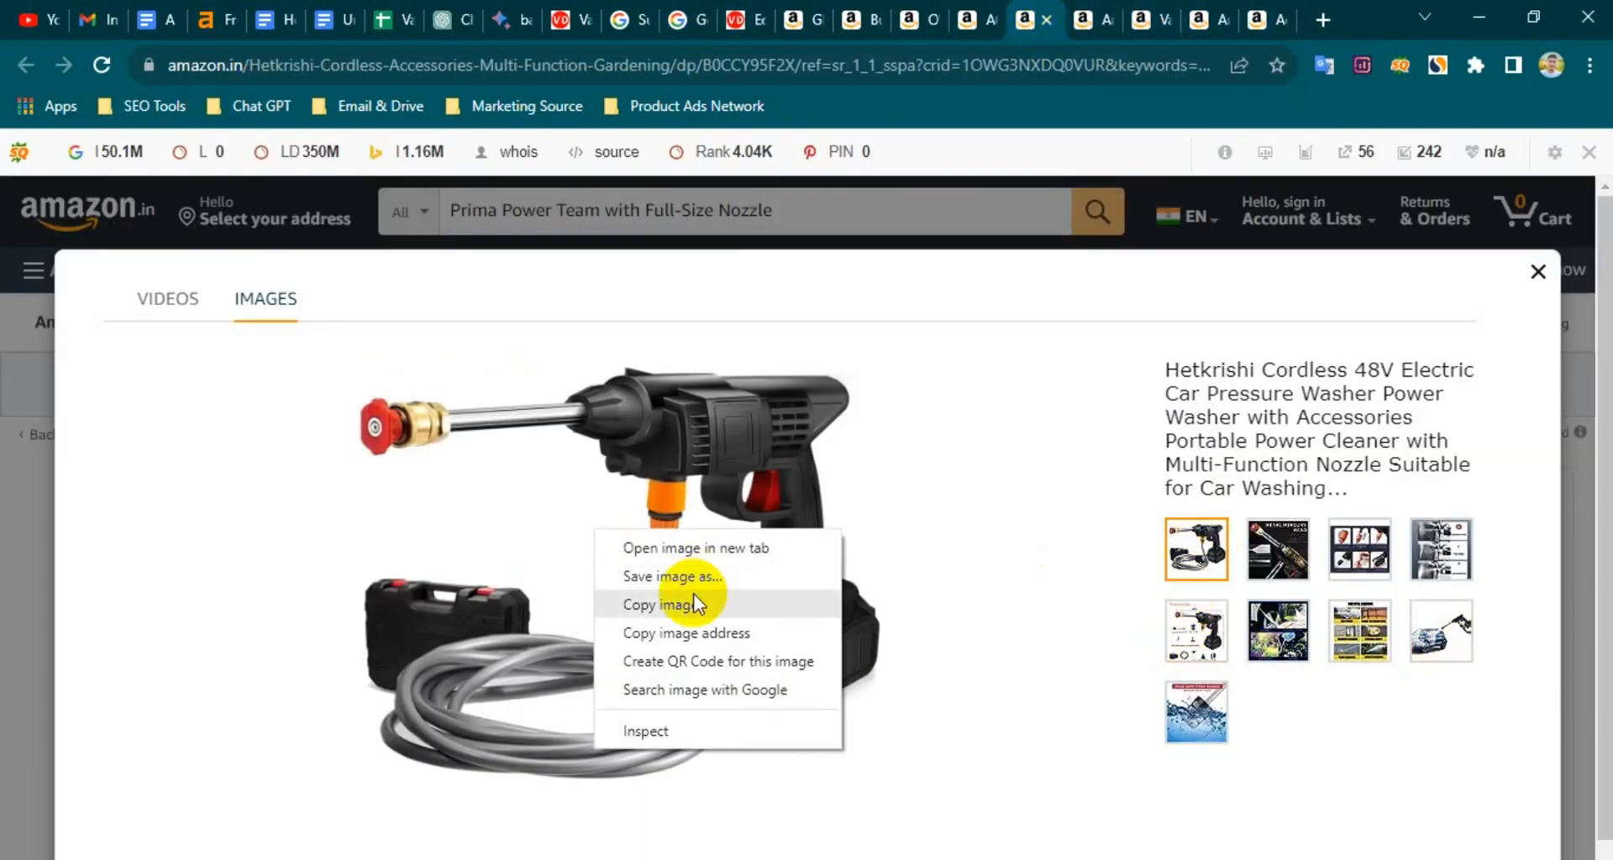
left_click(694, 604)
key("alt+Tab")
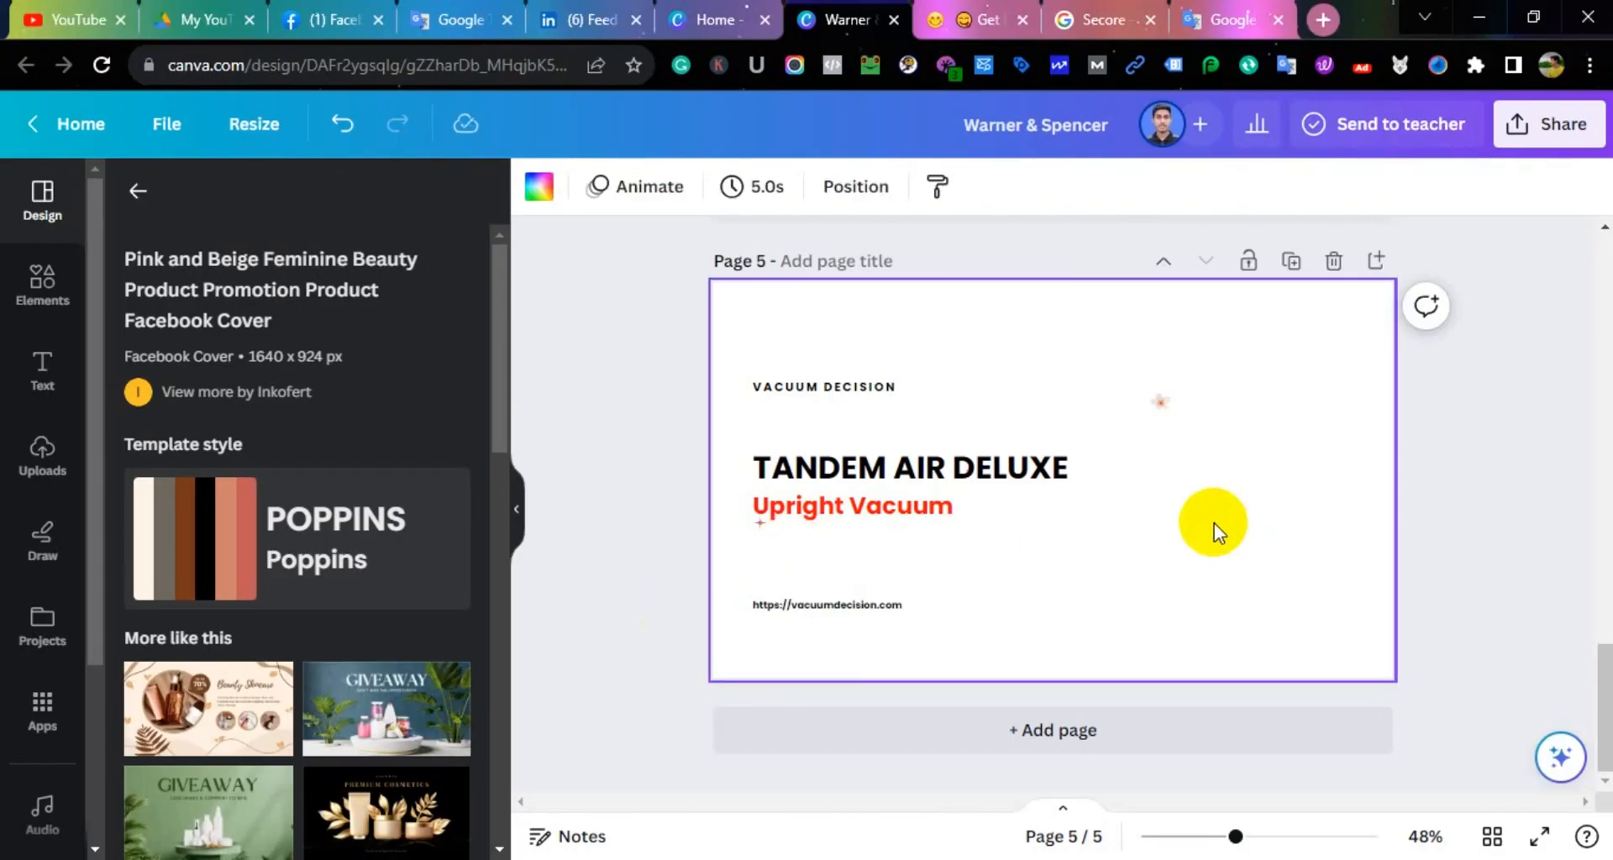
key("ctrl+v")
left_click_drag(1076, 391, 1213, 406)
Move the page 5 headline and subtitle together slightly higher on the banner
left_click(947, 541)
left_click(918, 467)
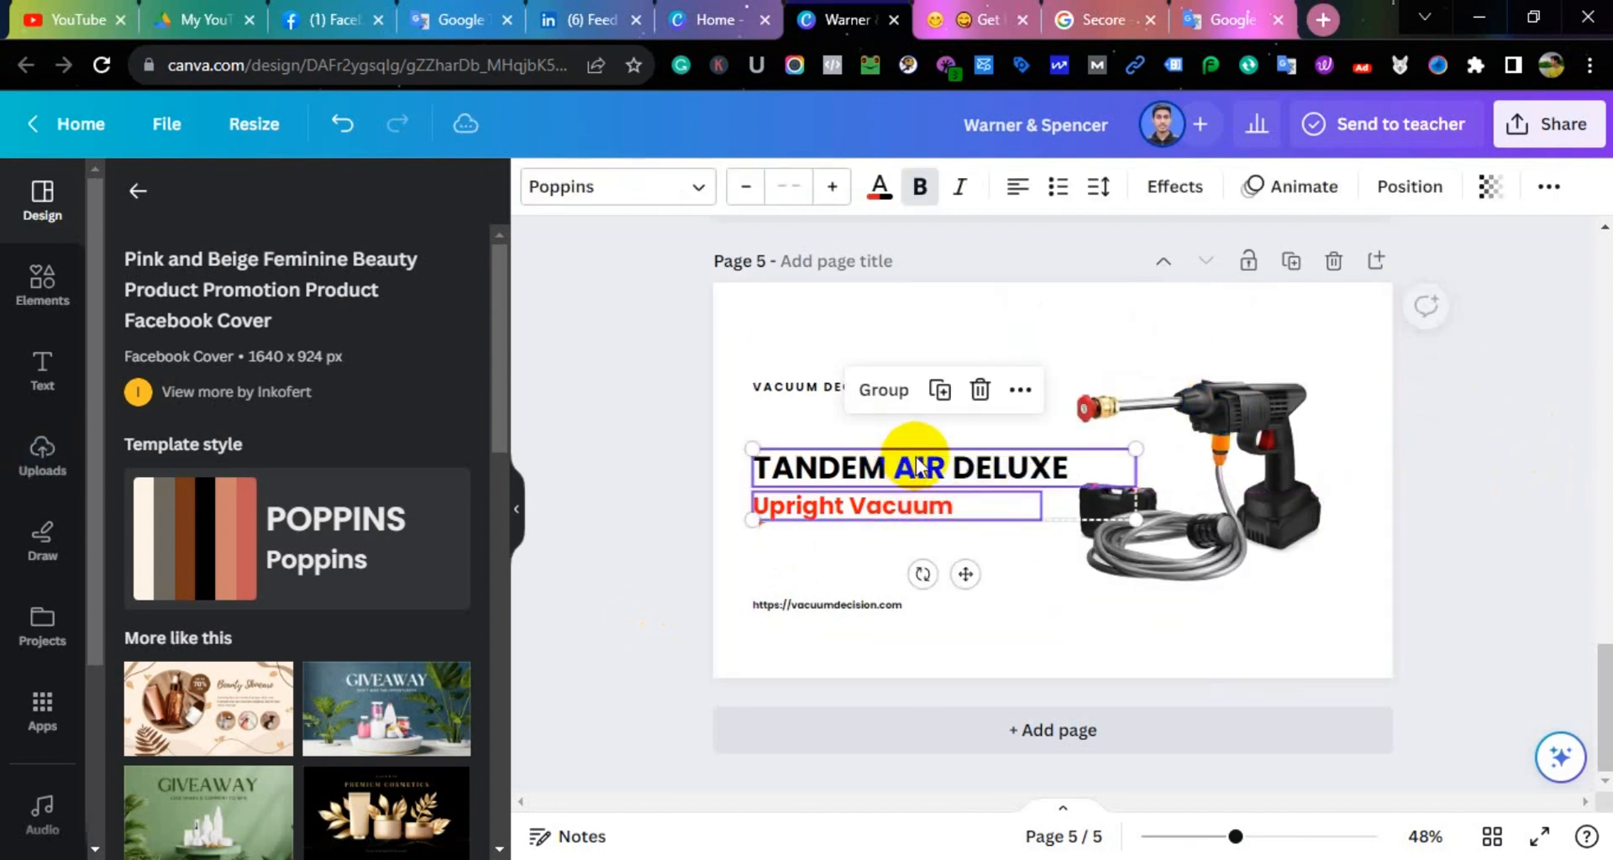
mouse_move(838, 462)
left_mouse_down()
mouse_move(831, 427)
mouse_move(832, 447)
left_mouse_up()
mouse_move(805, 393)
left_mouse_down()
mouse_move(805, 378)
mouse_move(805, 393)
left_mouse_up()
left_click(1551, 527)
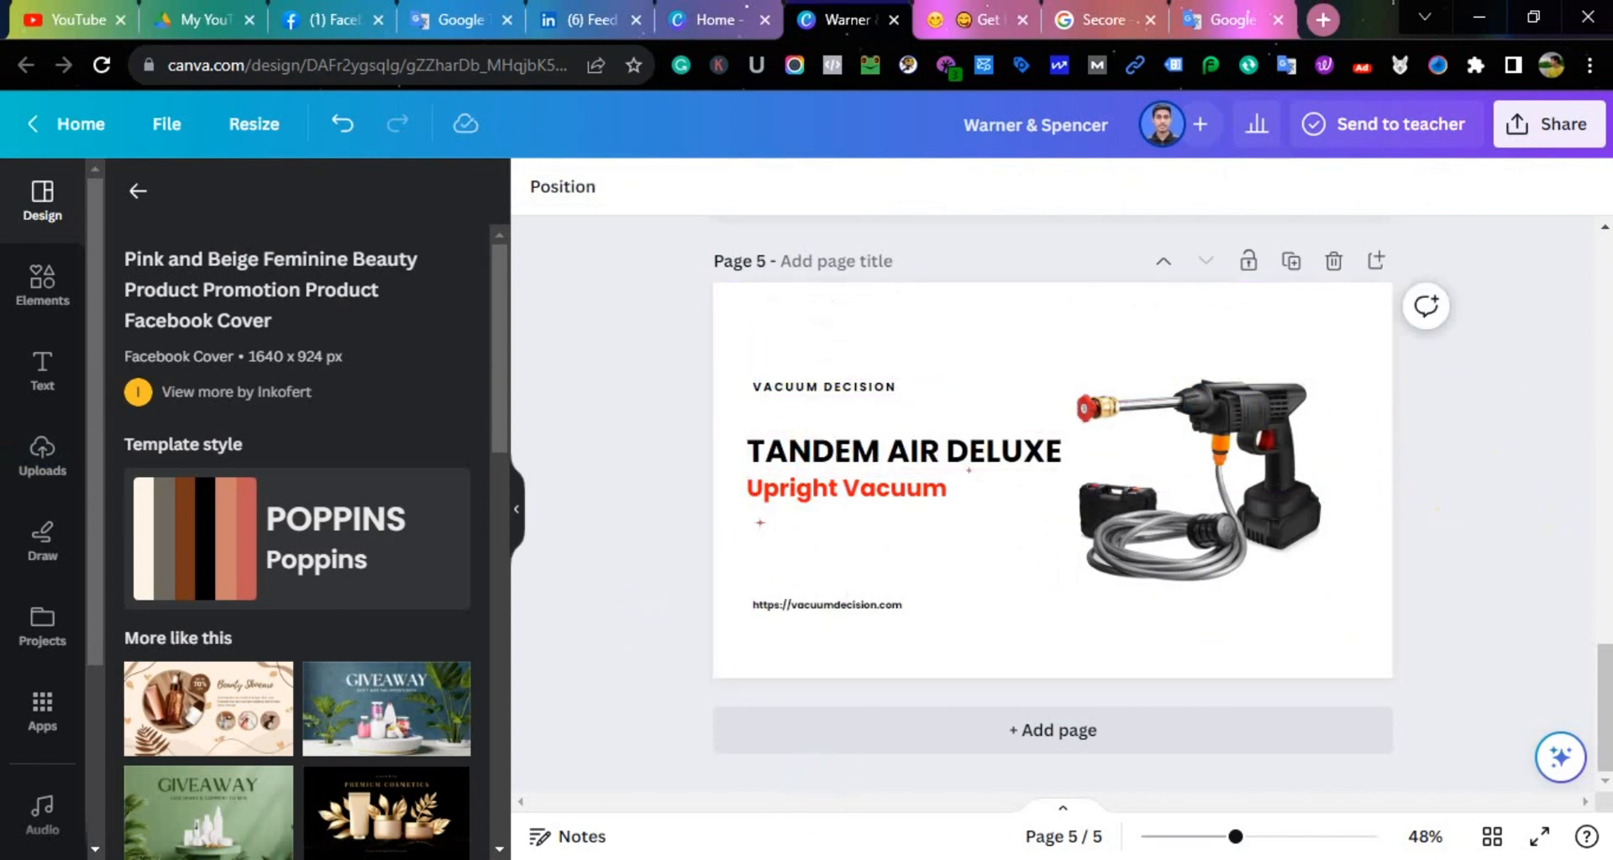
Copy "Prima Power Team" from the Notepad notes and replace the page 5 headline in Canva with it
key("alt+Tab")
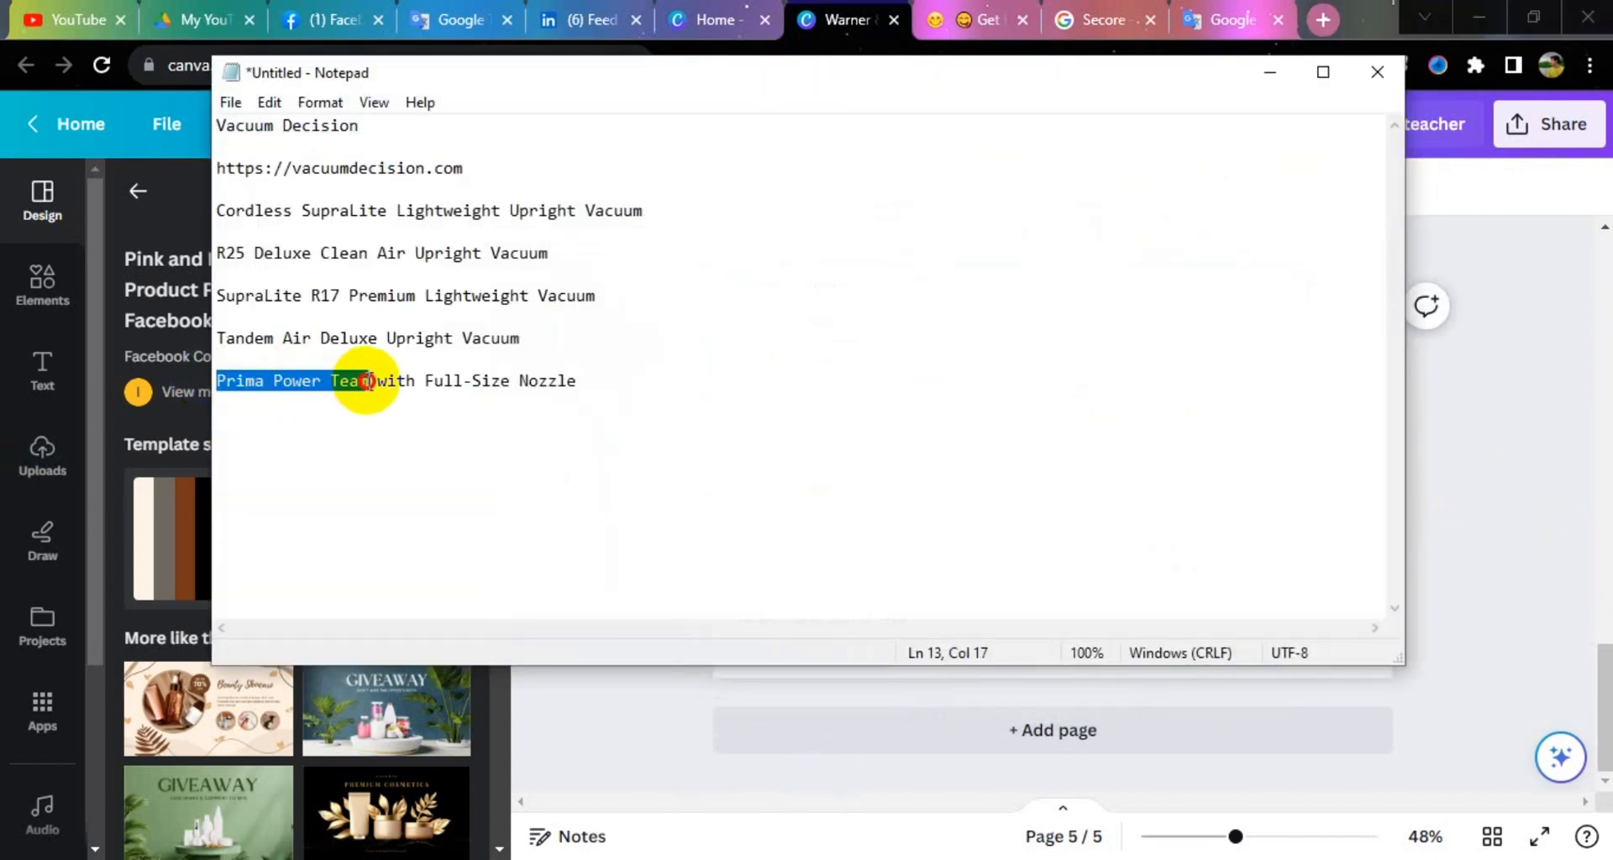
right_click(312, 387)
left_click(368, 461)
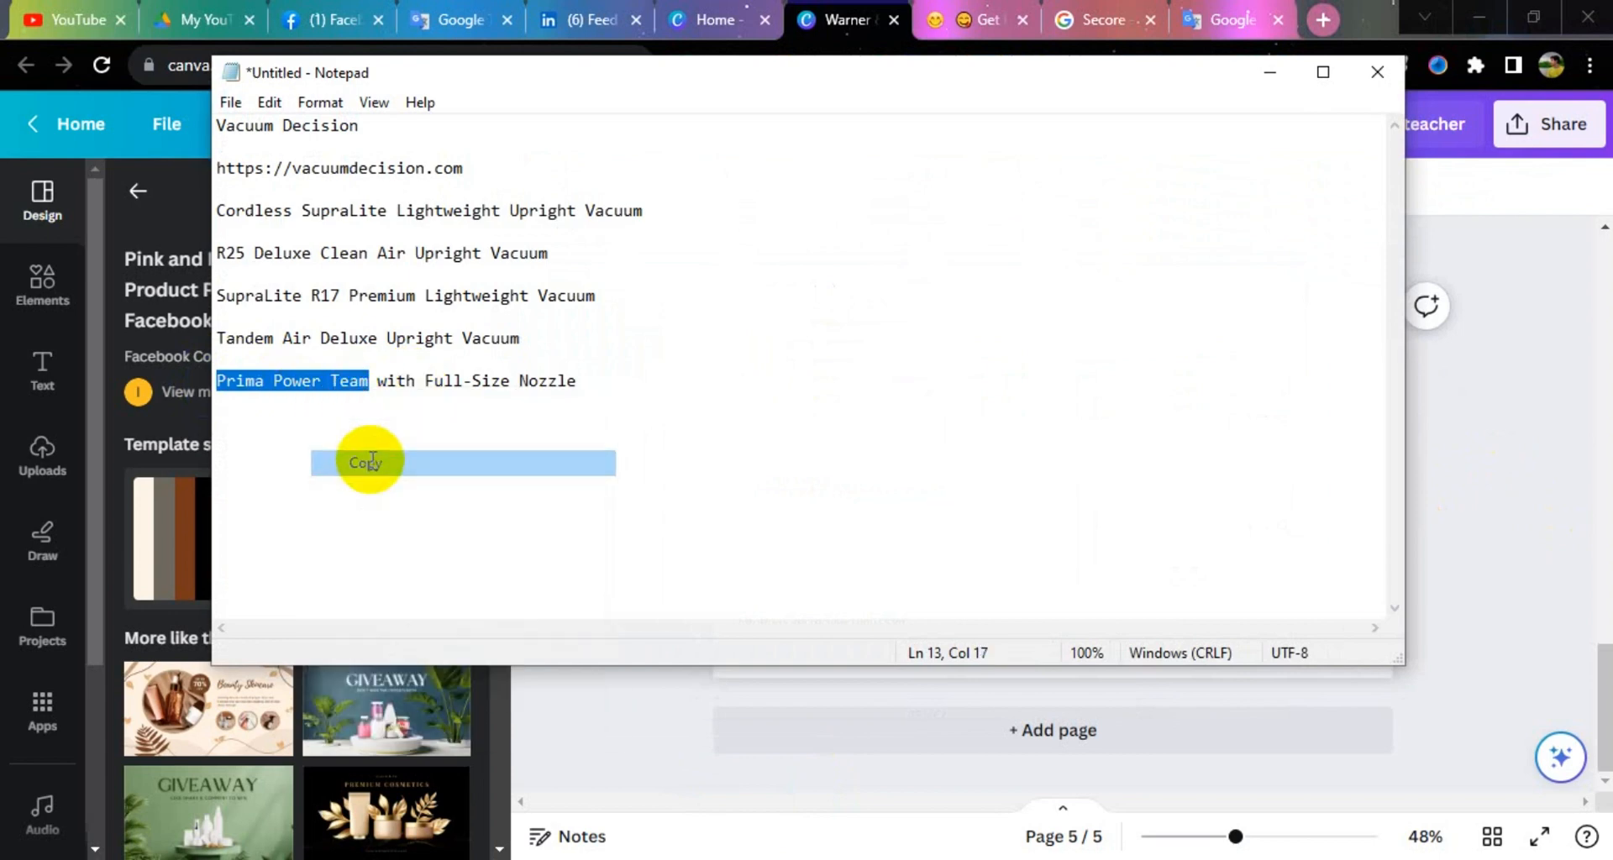
key("alt+Tab")
double_click(859, 435)
right_click(859, 436)
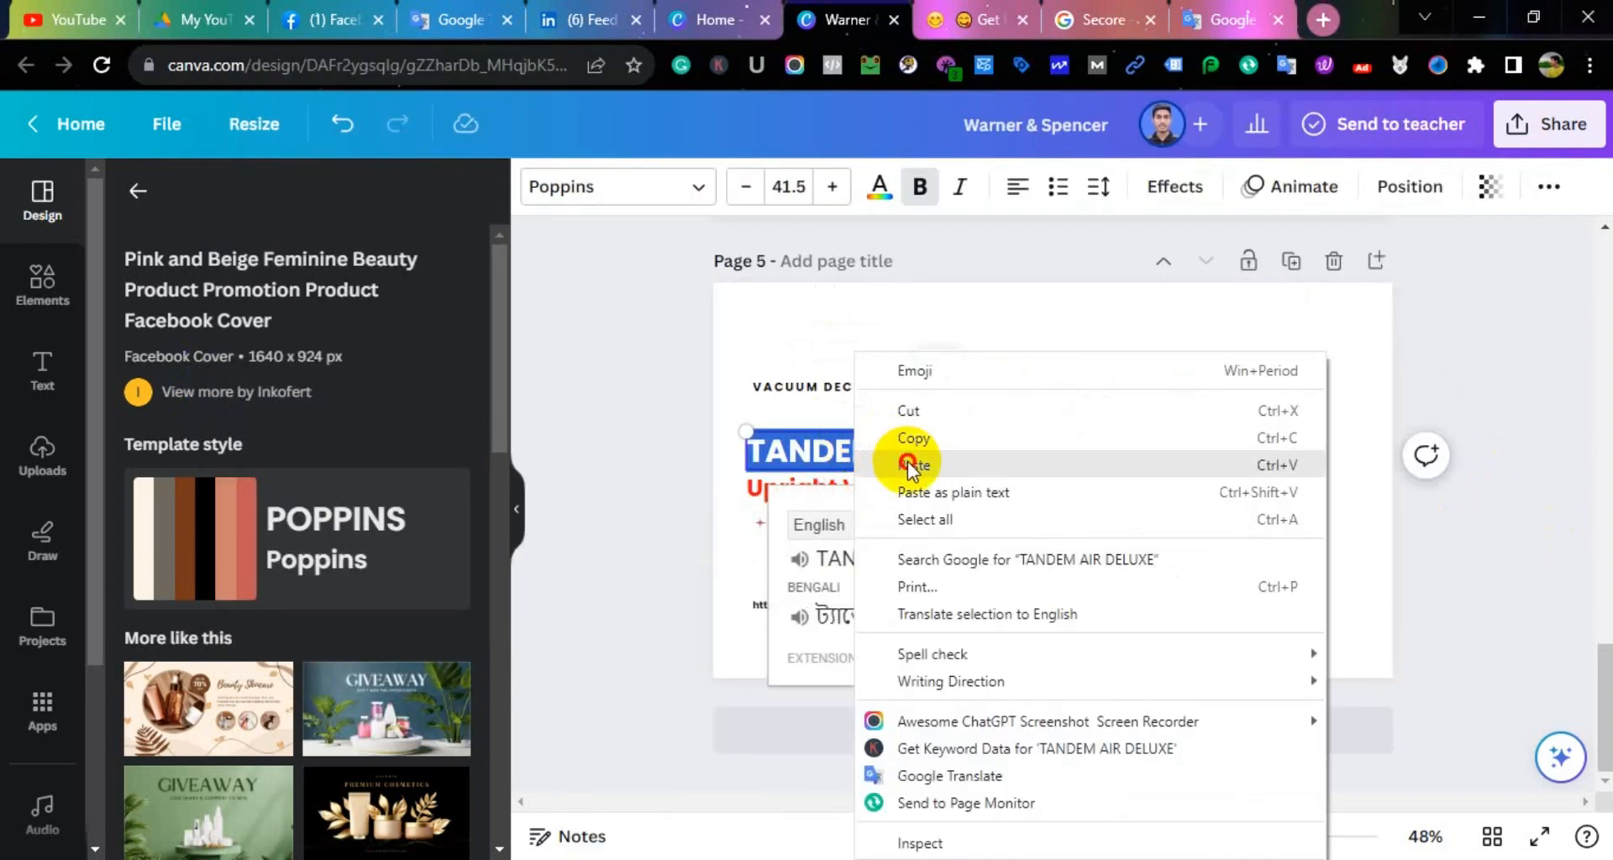
left_click(911, 459)
Copy "with Full-Size Nozzle" from the Notepad notes and replace the page 5 subtitle in Canva with it
key("alt+Tab")
left_click_drag(416, 384, 577, 382)
right_click(440, 385)
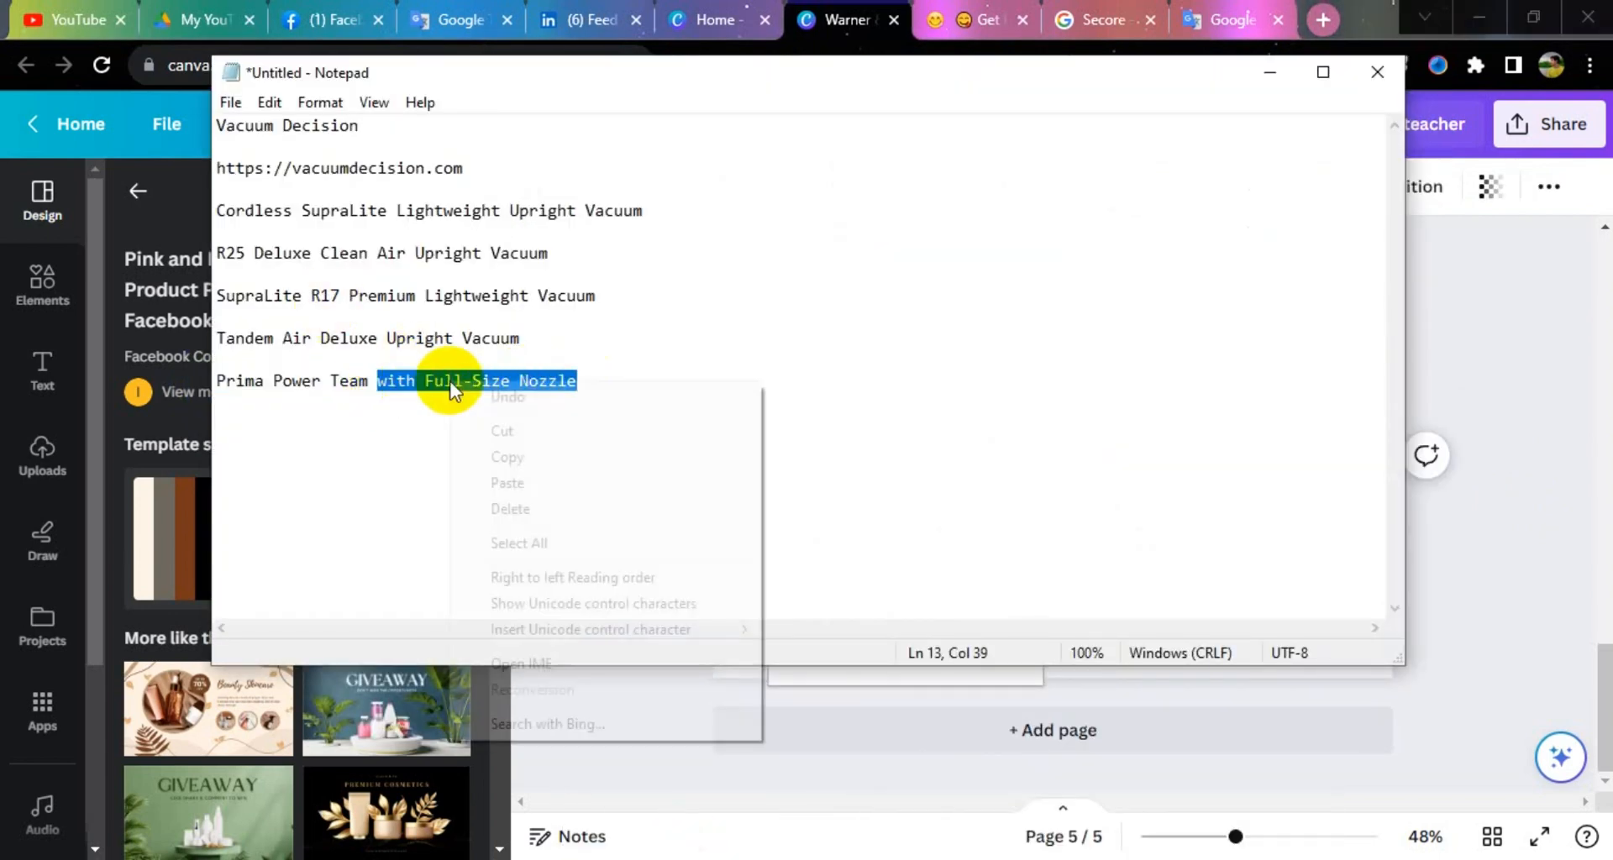
left_click(496, 459)
key("alt+Tab")
left_click(788, 626)
double_click(802, 496)
right_click(806, 495)
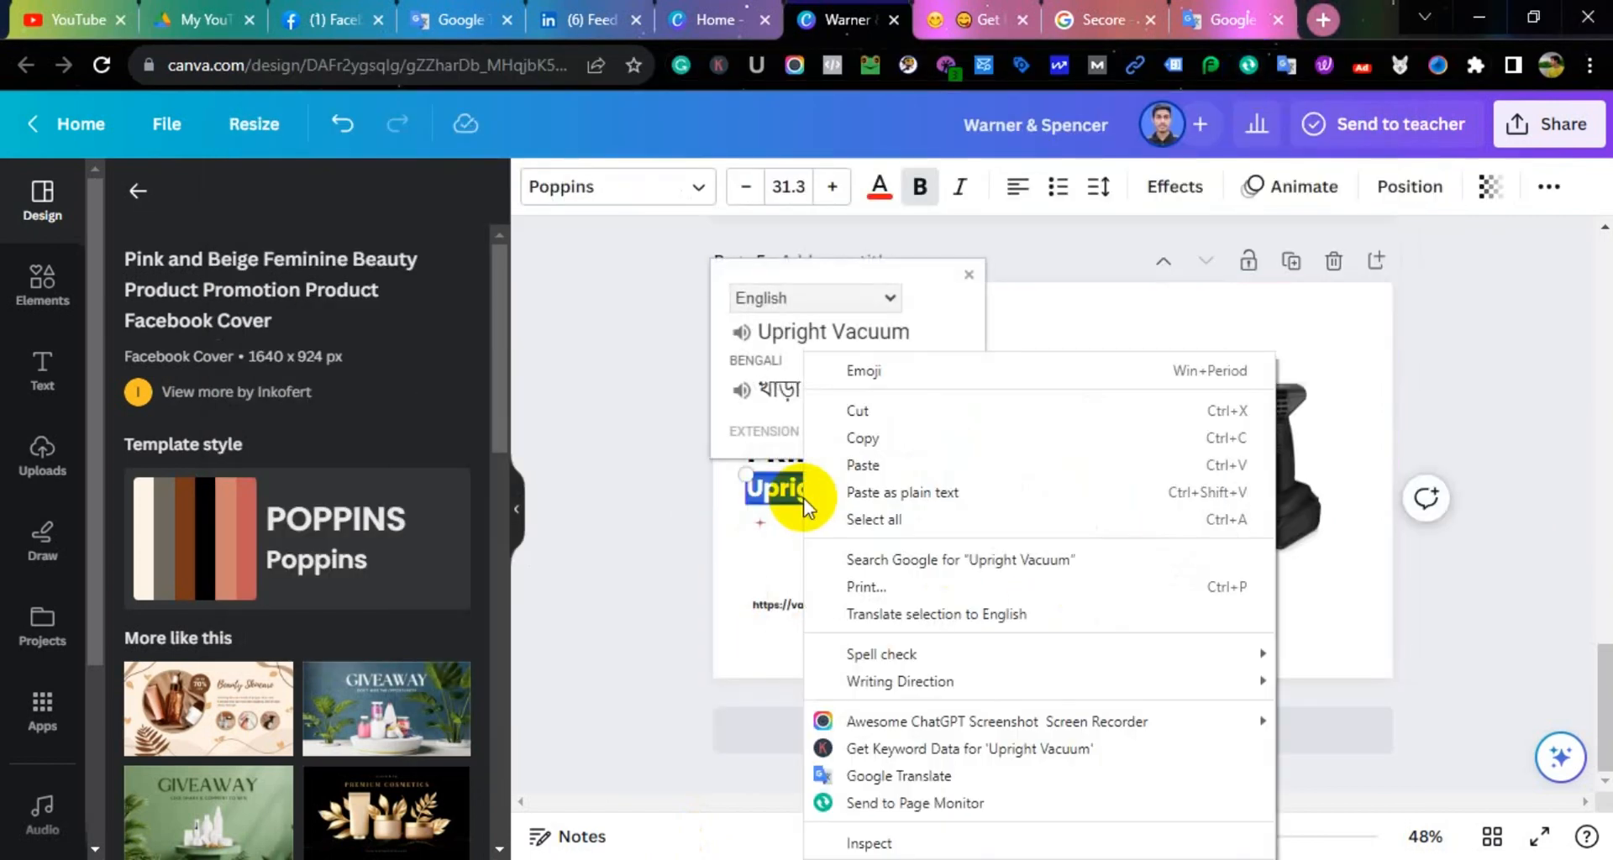
left_click(839, 461)
left_click(1091, 266)
left_click(1028, 345)
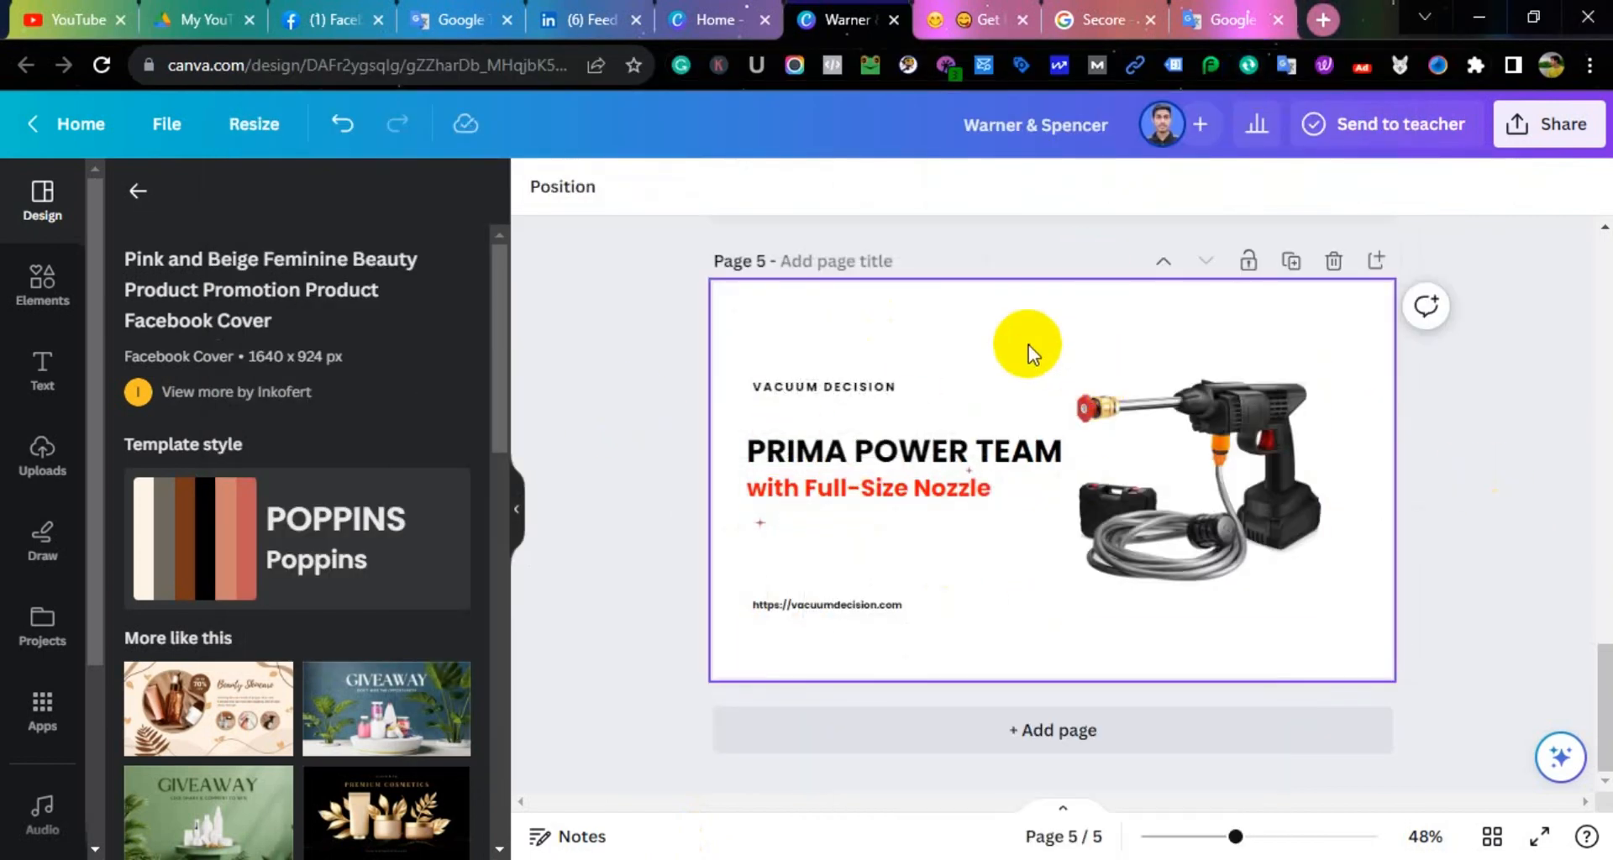
Try a green-to-blue gradient on the page 5 background and return it to white
left_click(538, 186)
left_click(202, 393)
scroll(228, 499, "down", 5)
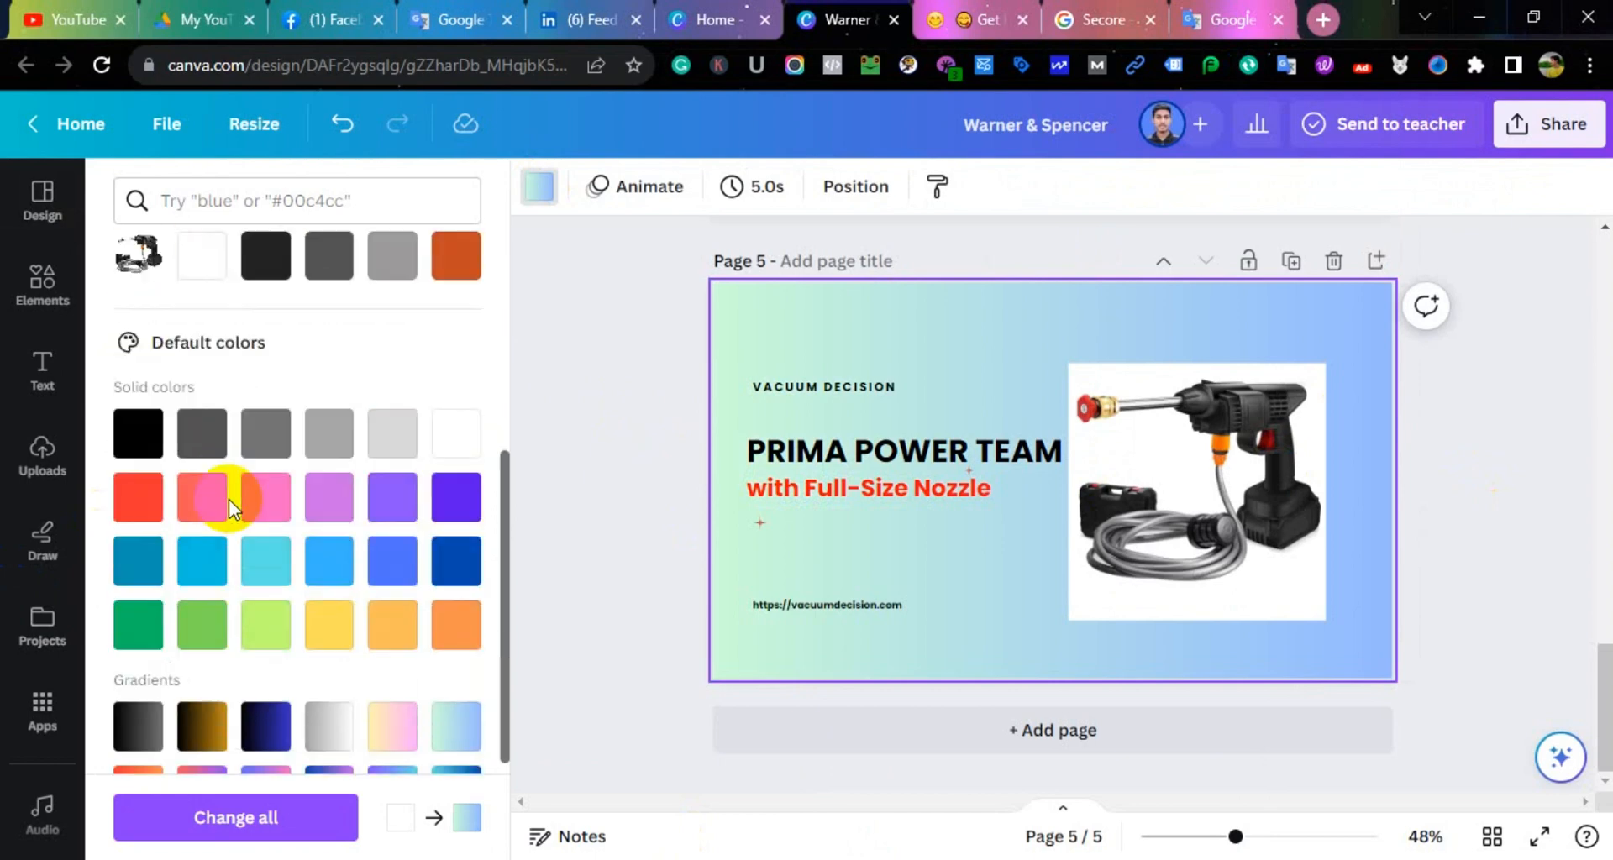
left_click(455, 434)
Enlarge the pressure washer photo on page 5 slightly from its upper corner
left_click(1177, 471)
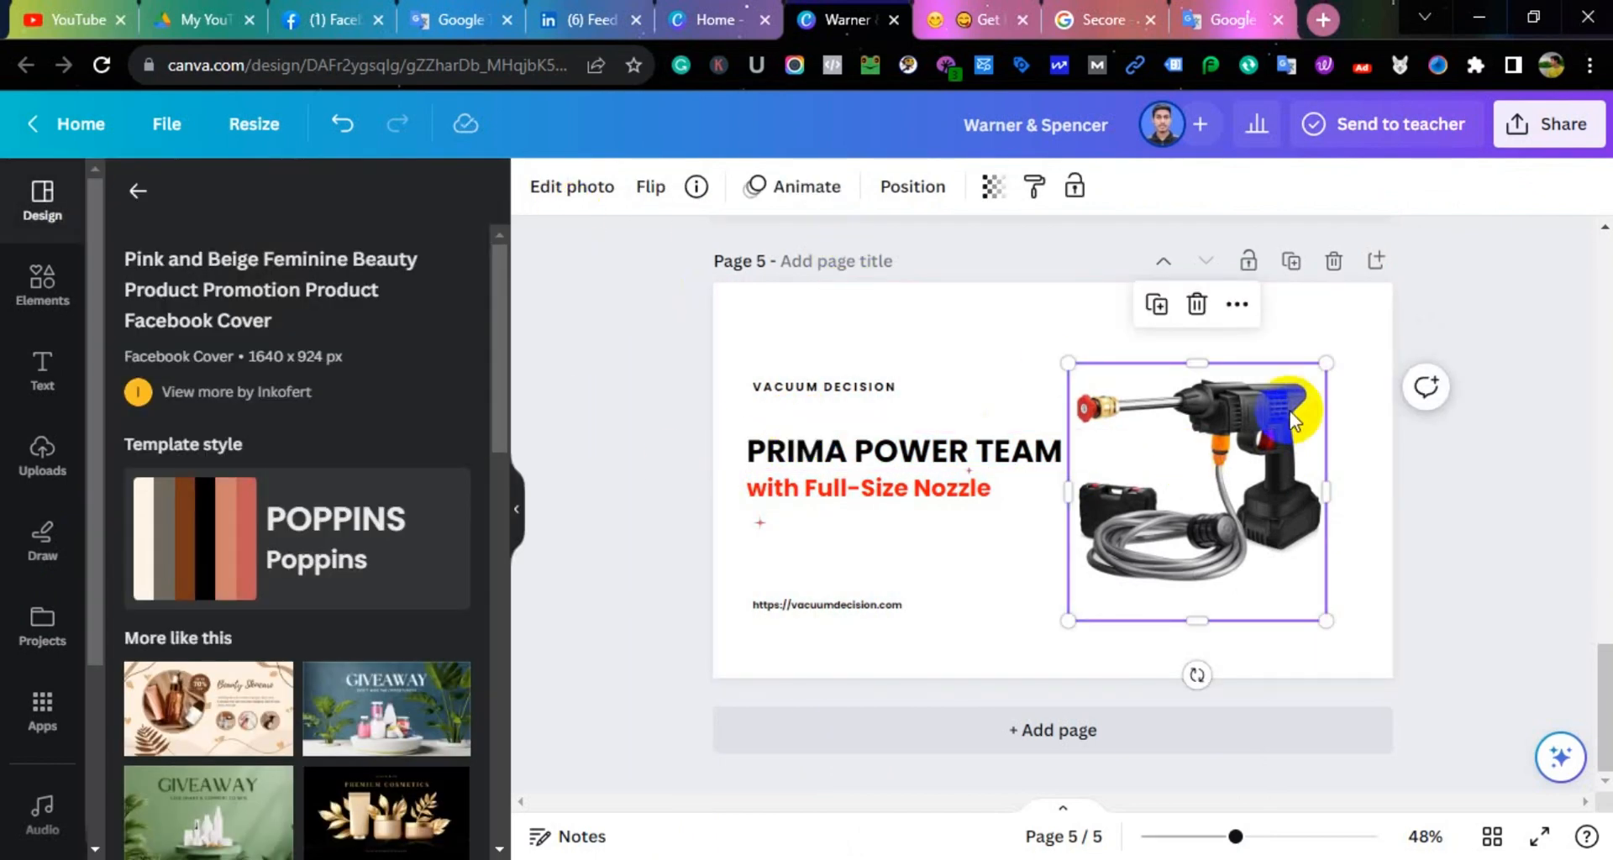
left_click_drag(1326, 363, 1353, 336)
left_click(1016, 561)
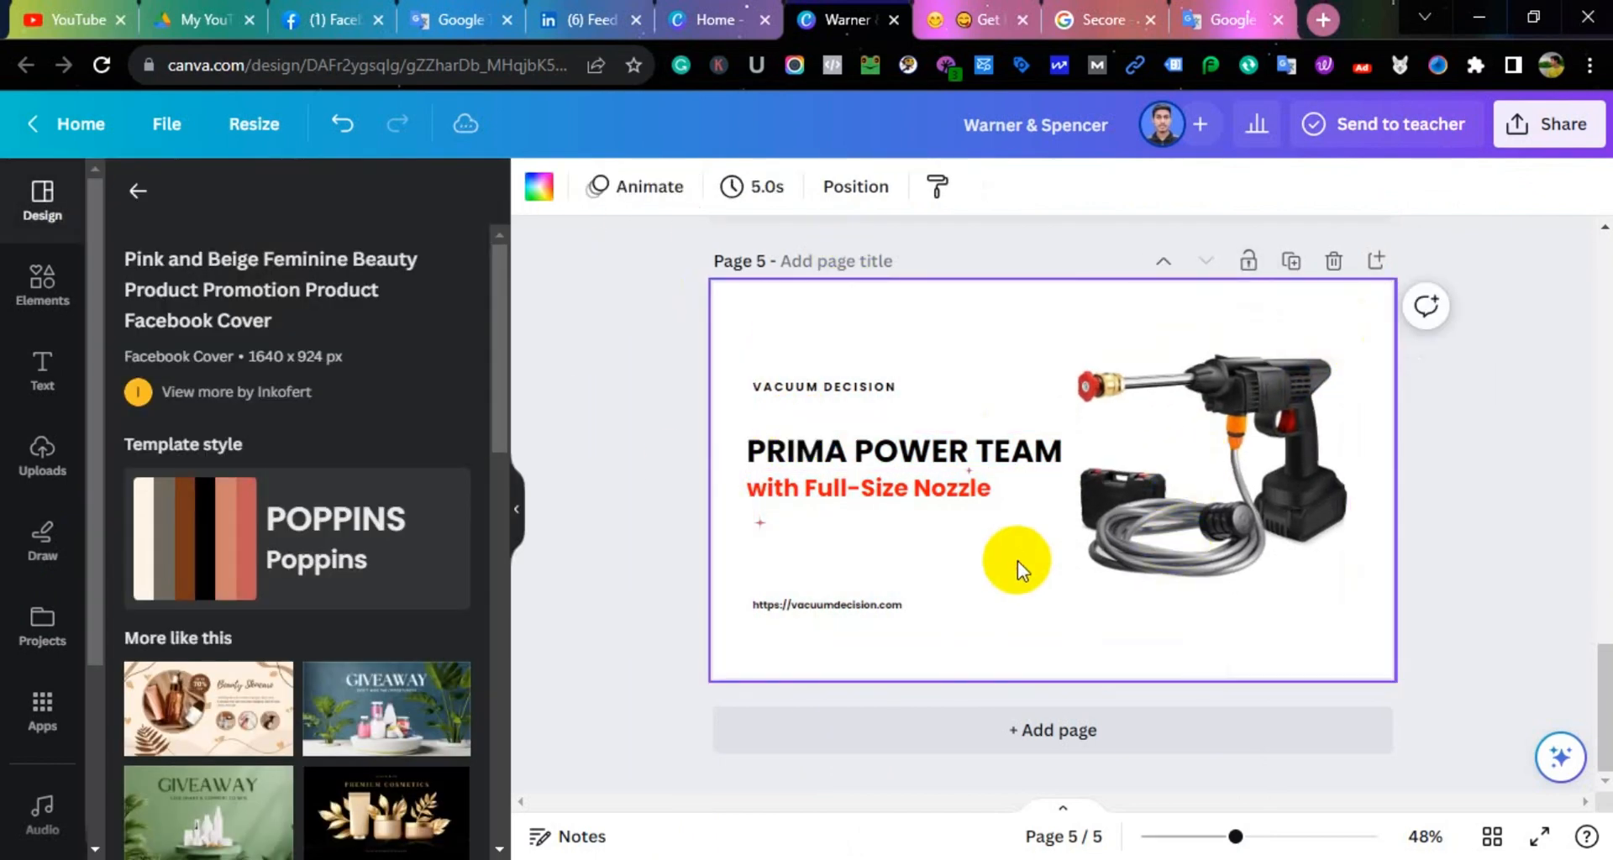
Try to remove the background of the page 5 pressure washer photo with BG Remover
left_click(1118, 520)
left_click(571, 186)
left_click(172, 370)
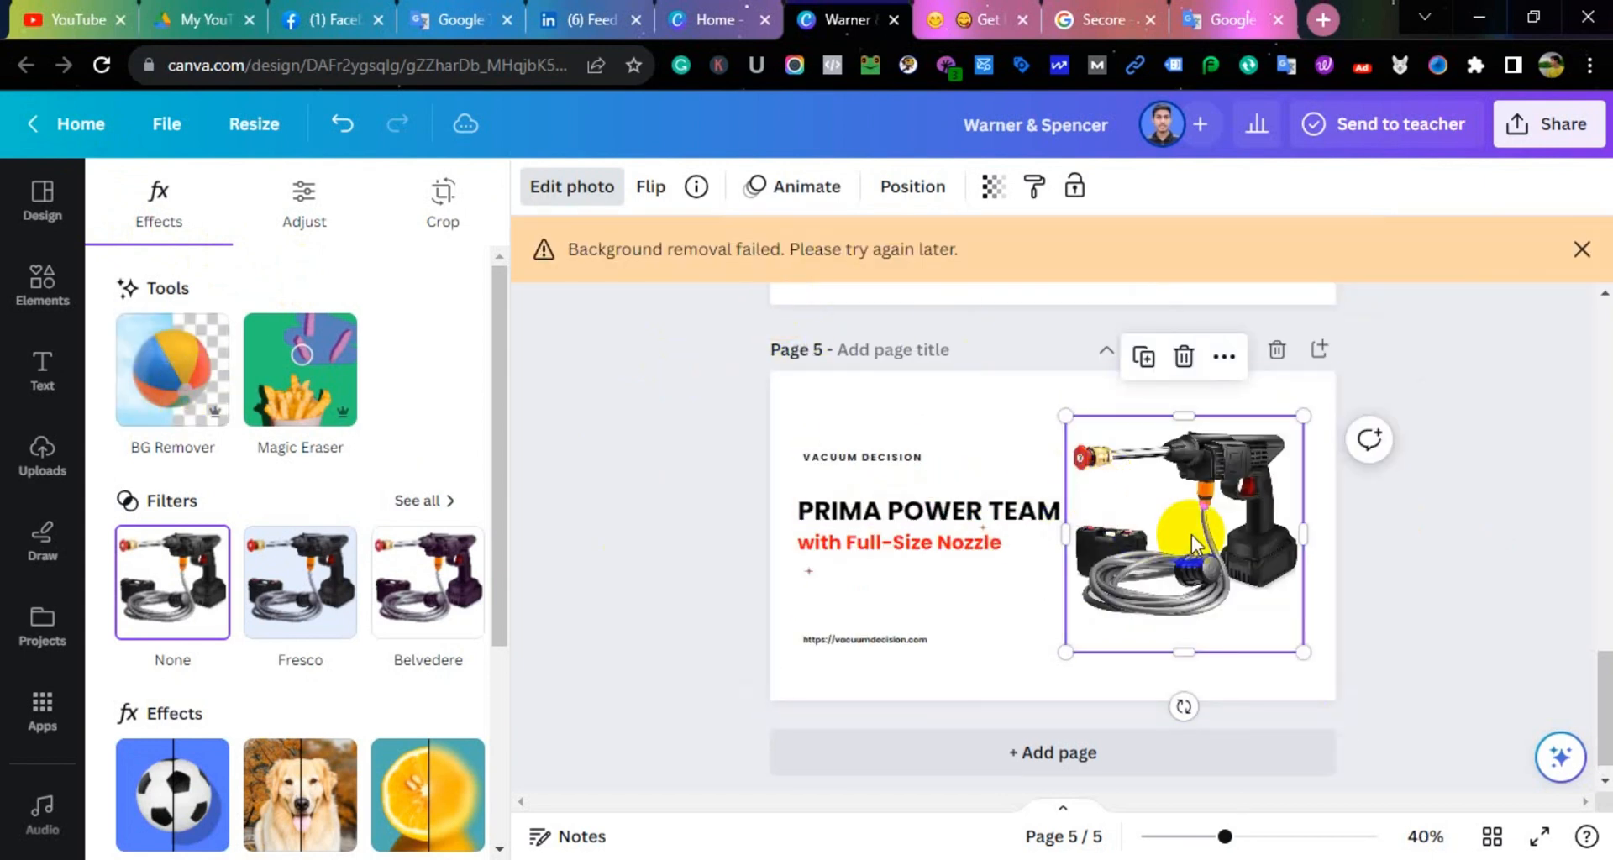
left_click(1582, 249)
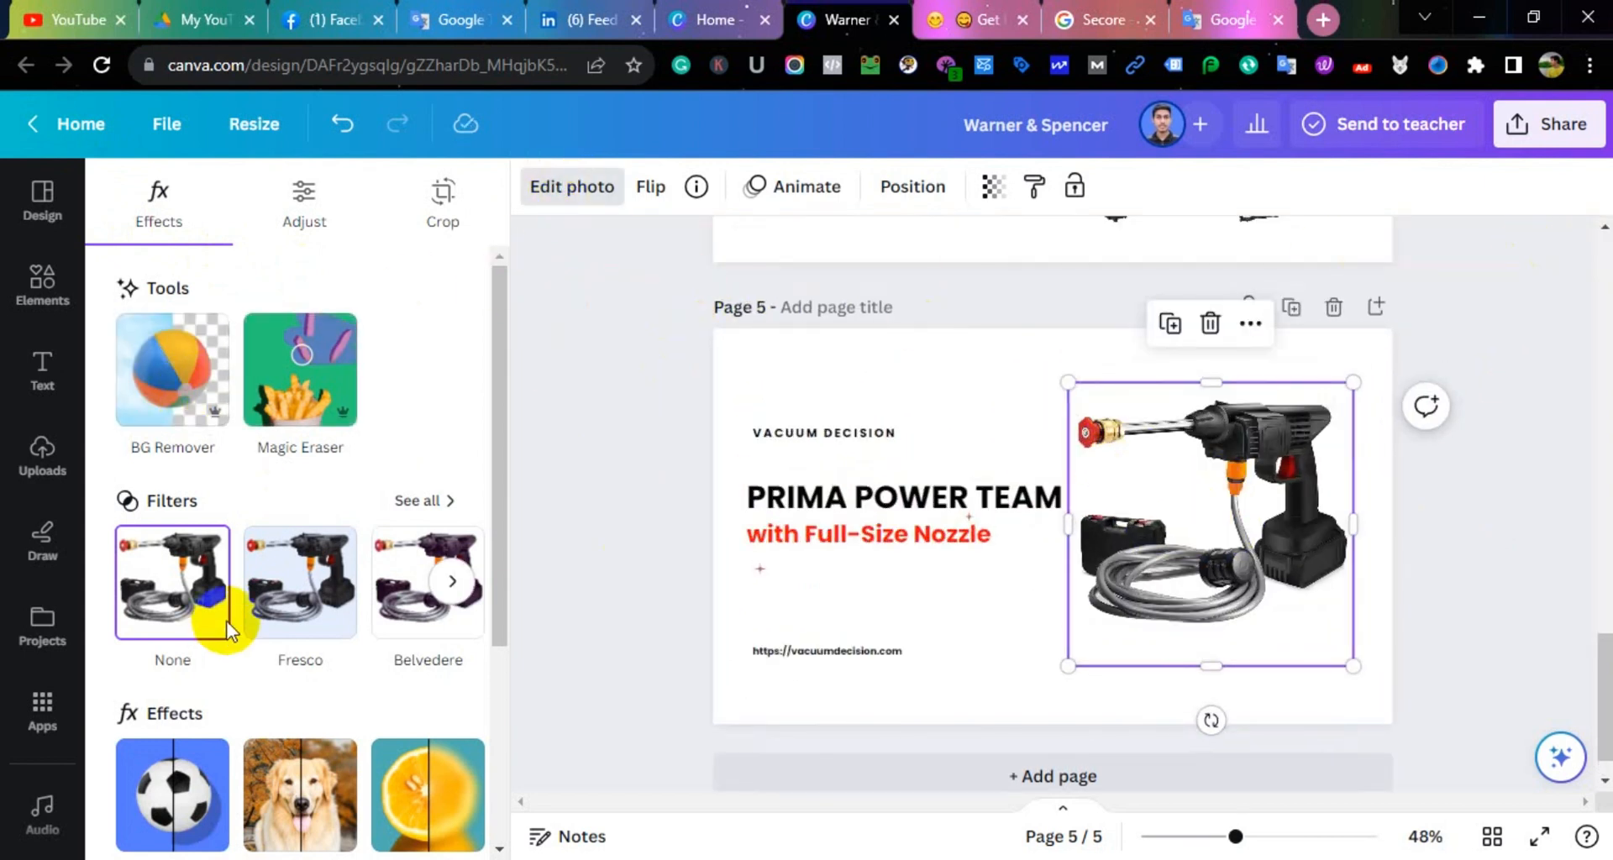
left_click(1455, 553)
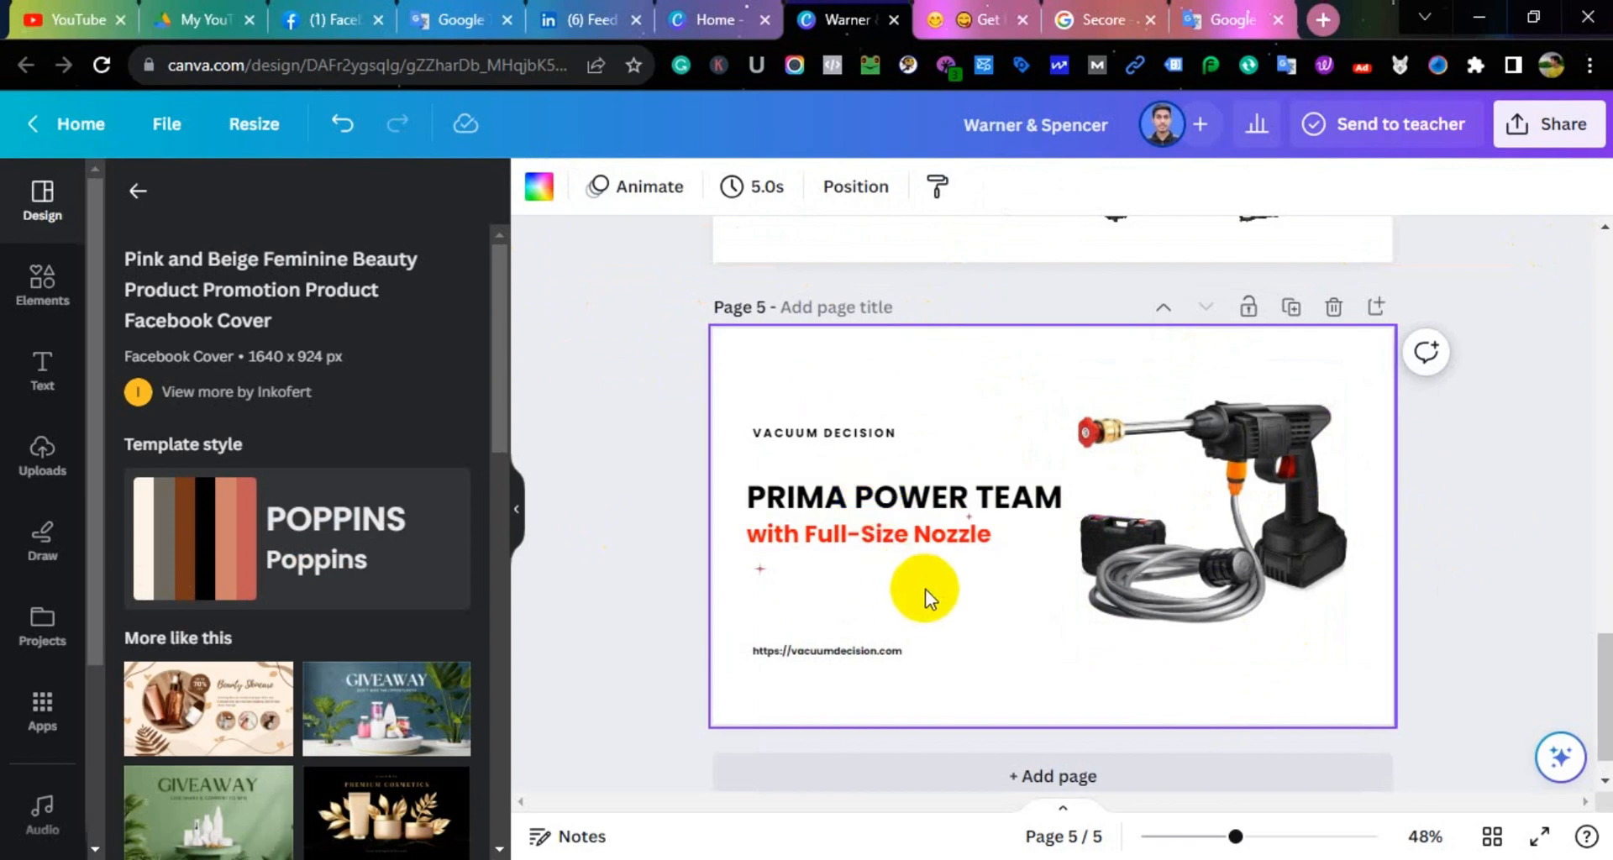
Align the page 5 headline and subtitle with the "Vacuum Decision" label and move the website address slightly higher
left_click_drag(925, 588, 887, 476)
left_click(1539, 468)
left_click_drag(833, 650, 832, 633)
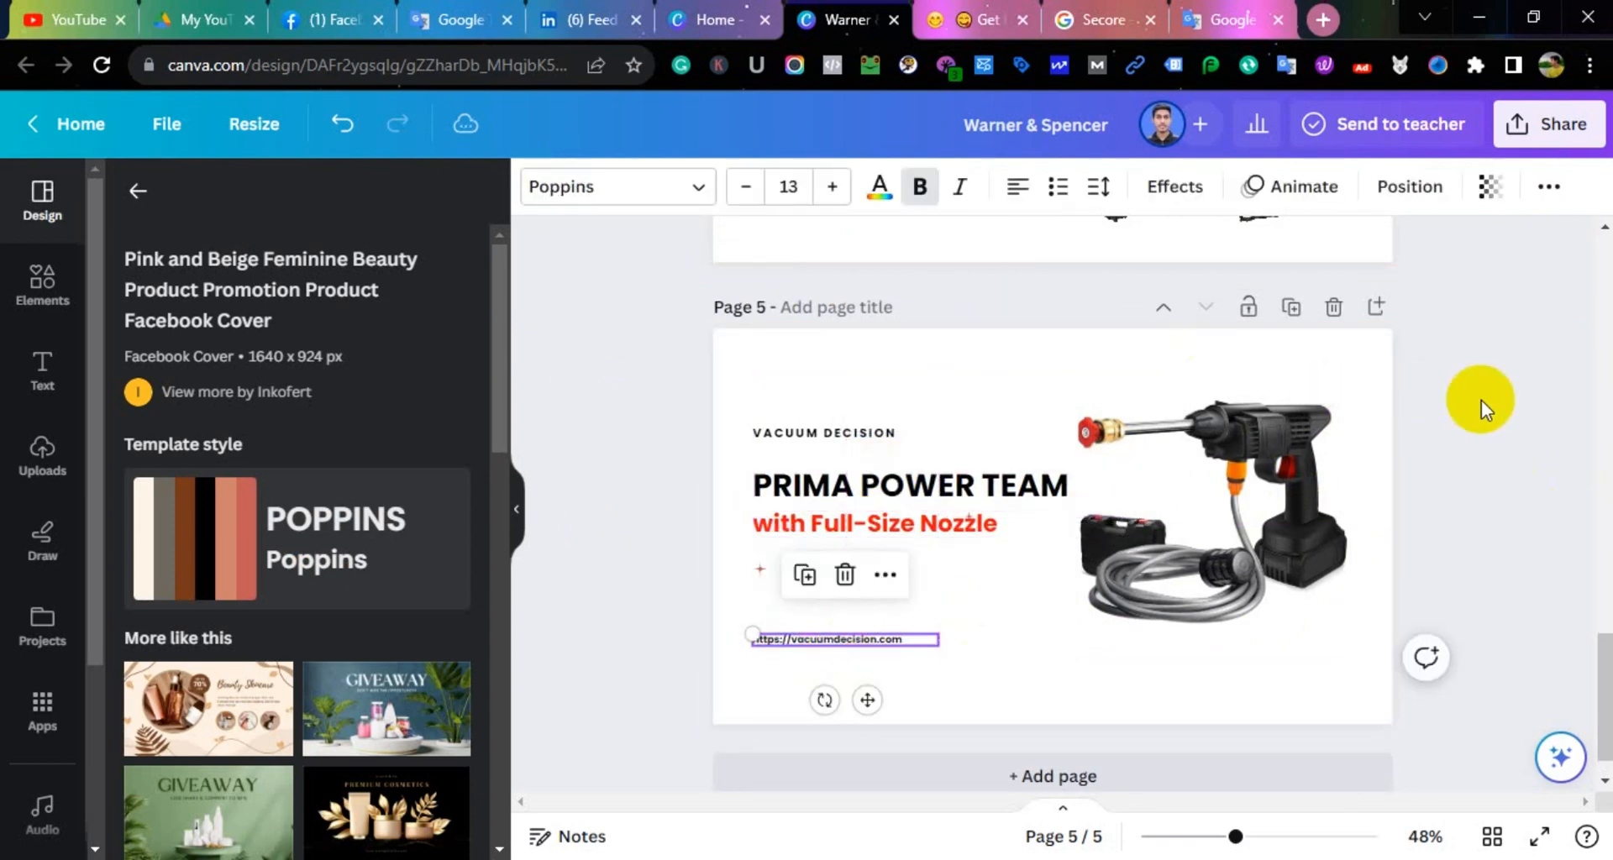
left_click(1489, 505)
Delete the pink watercolour decorations around the product photo on page 1
scroll(1489, 512, "up", 20)
scroll(1422, 569, "down", 7)
scroll(1423, 569, "up", 7)
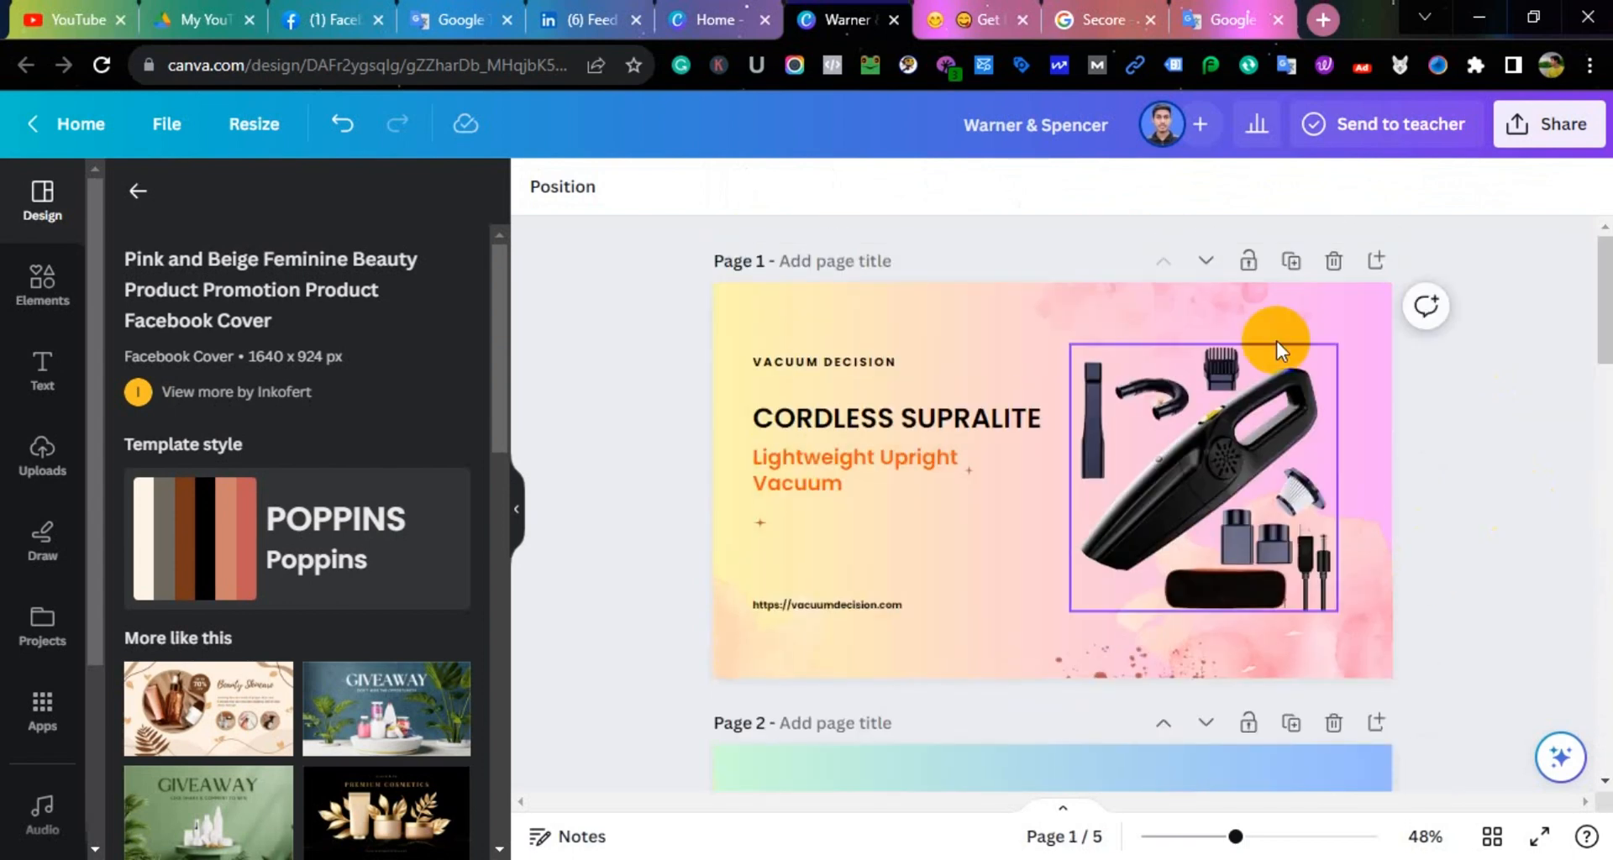
left_click(1162, 304)
key("Delete")
left_click(1166, 677)
key("Delete")
left_click(1368, 617)
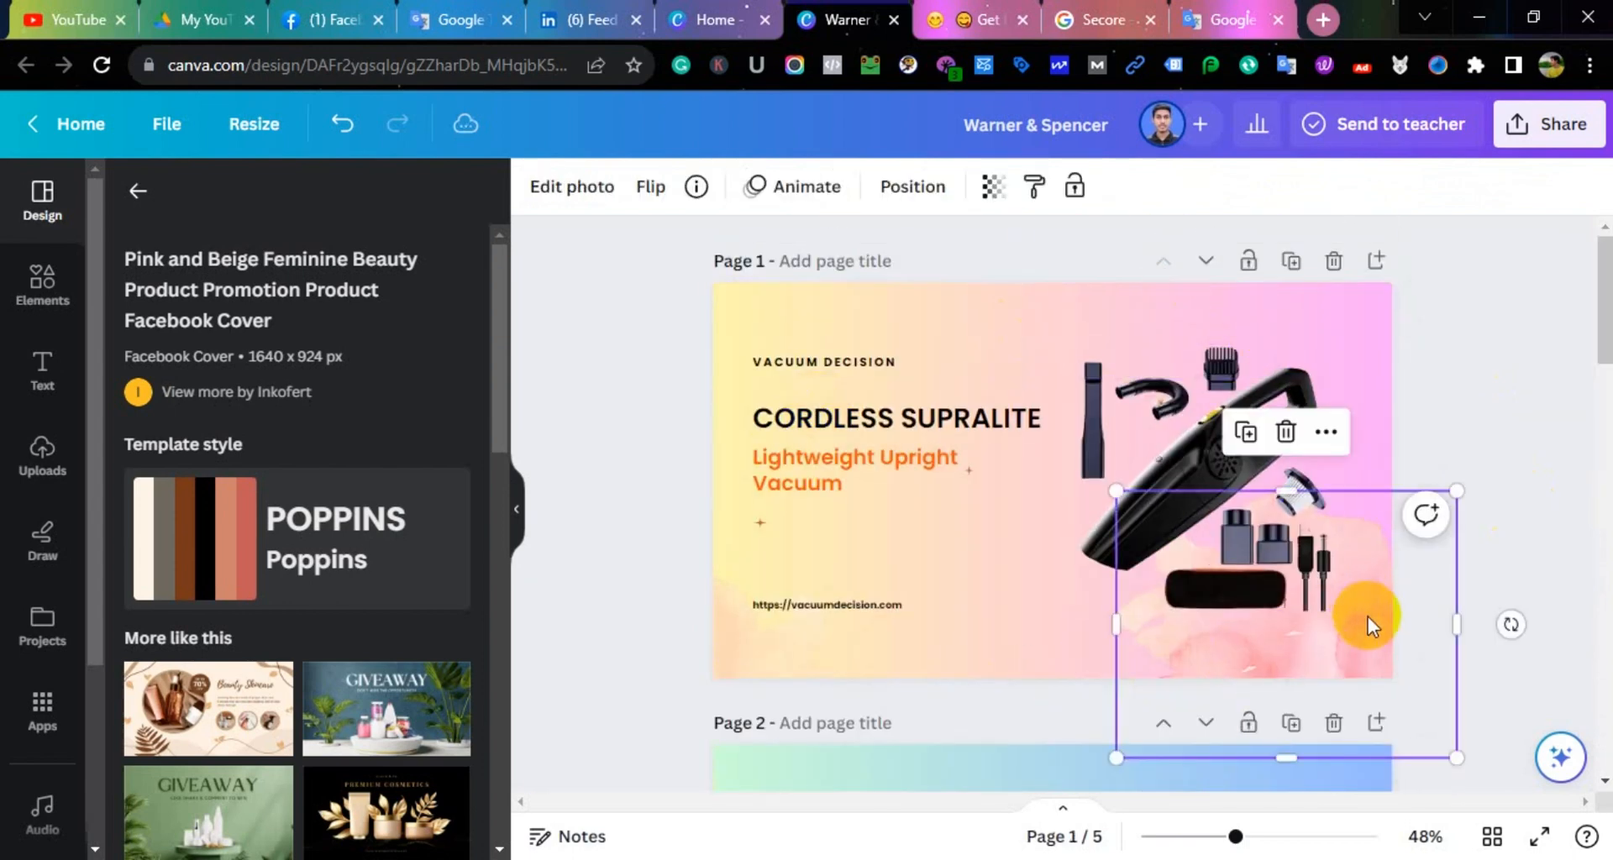
key("Delete")
Shift the lower blue vacuum head photo on page 3 slightly to the left
scroll(1431, 491, "down", 18)
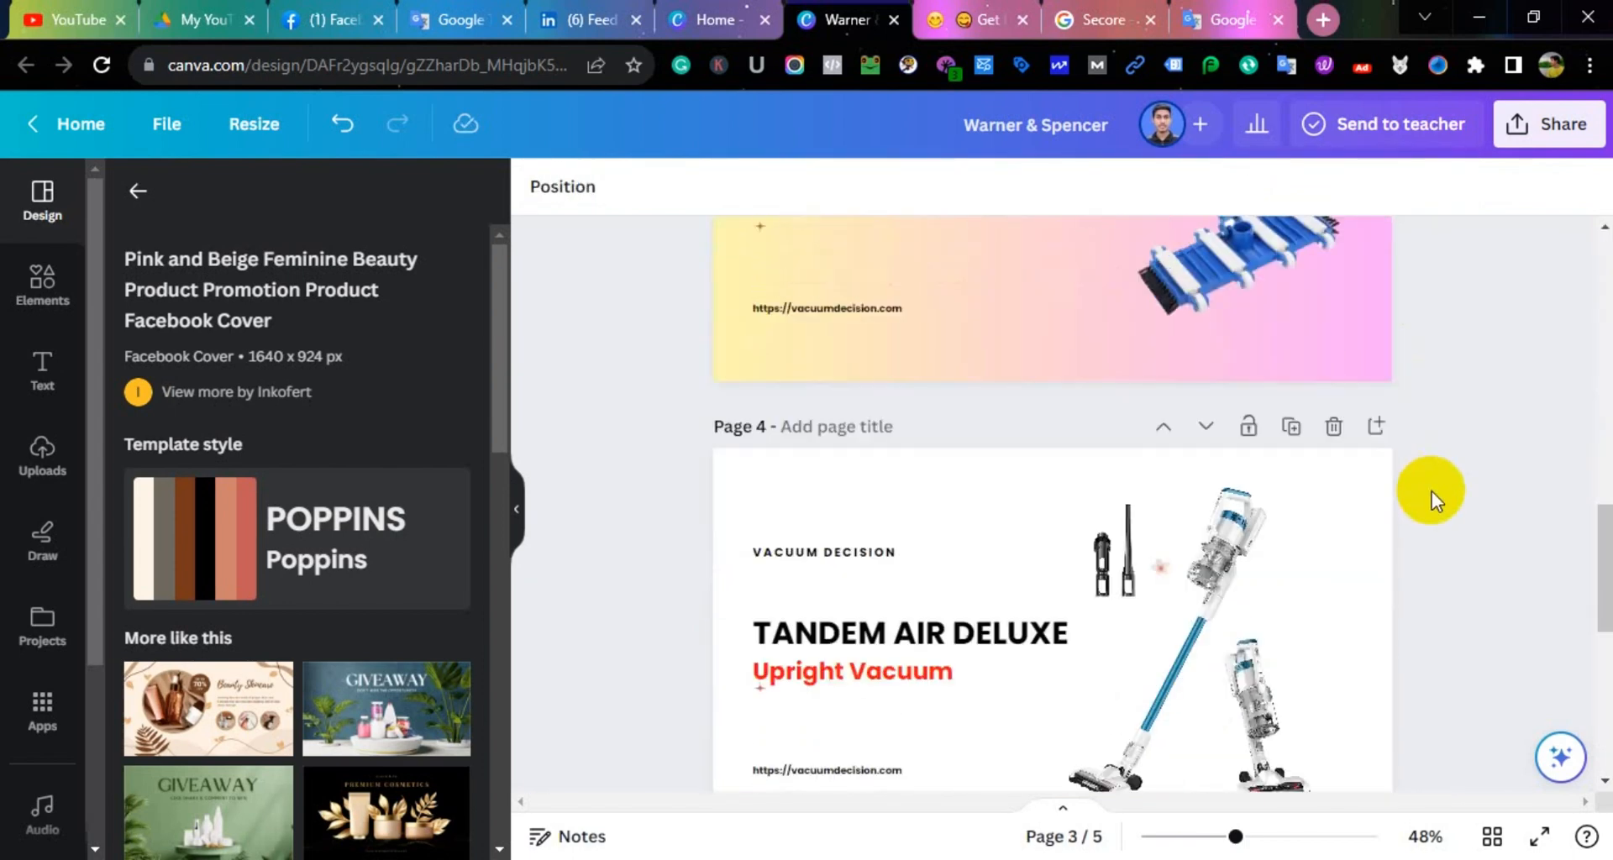
scroll(1431, 491, "up", 5)
scroll(1432, 494, "down", 3)
left_click(1125, 420)
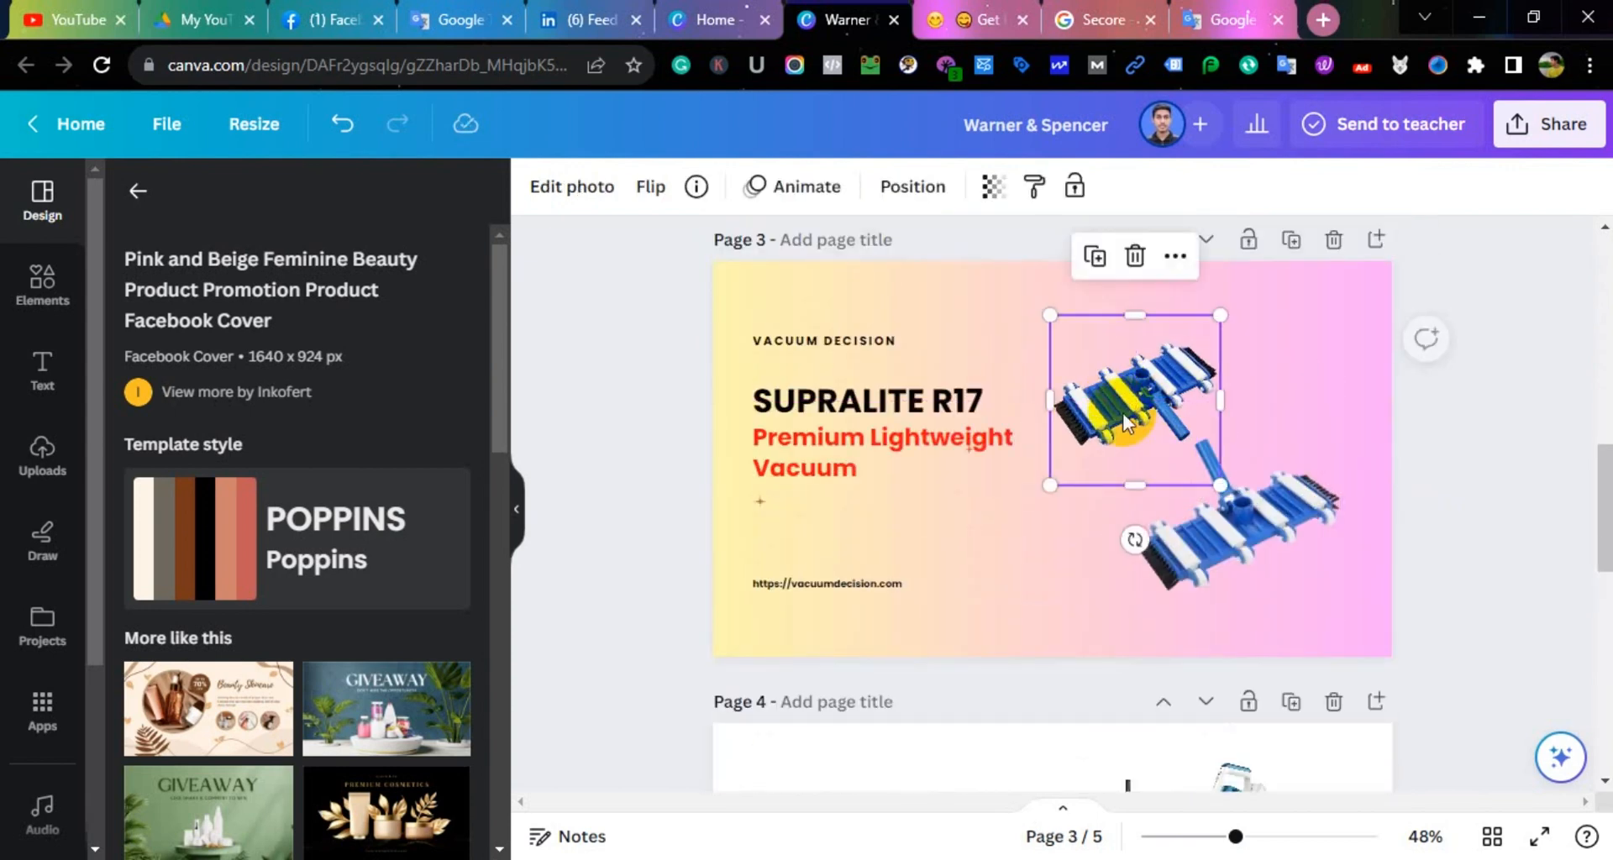
left_click_drag(1233, 531, 1184, 535)
left_click(1515, 389)
Download all five banner pages as JPG and save the "Warner & Spencer" ZIP archive in Downloads
scroll(1461, 518, "down", 10)
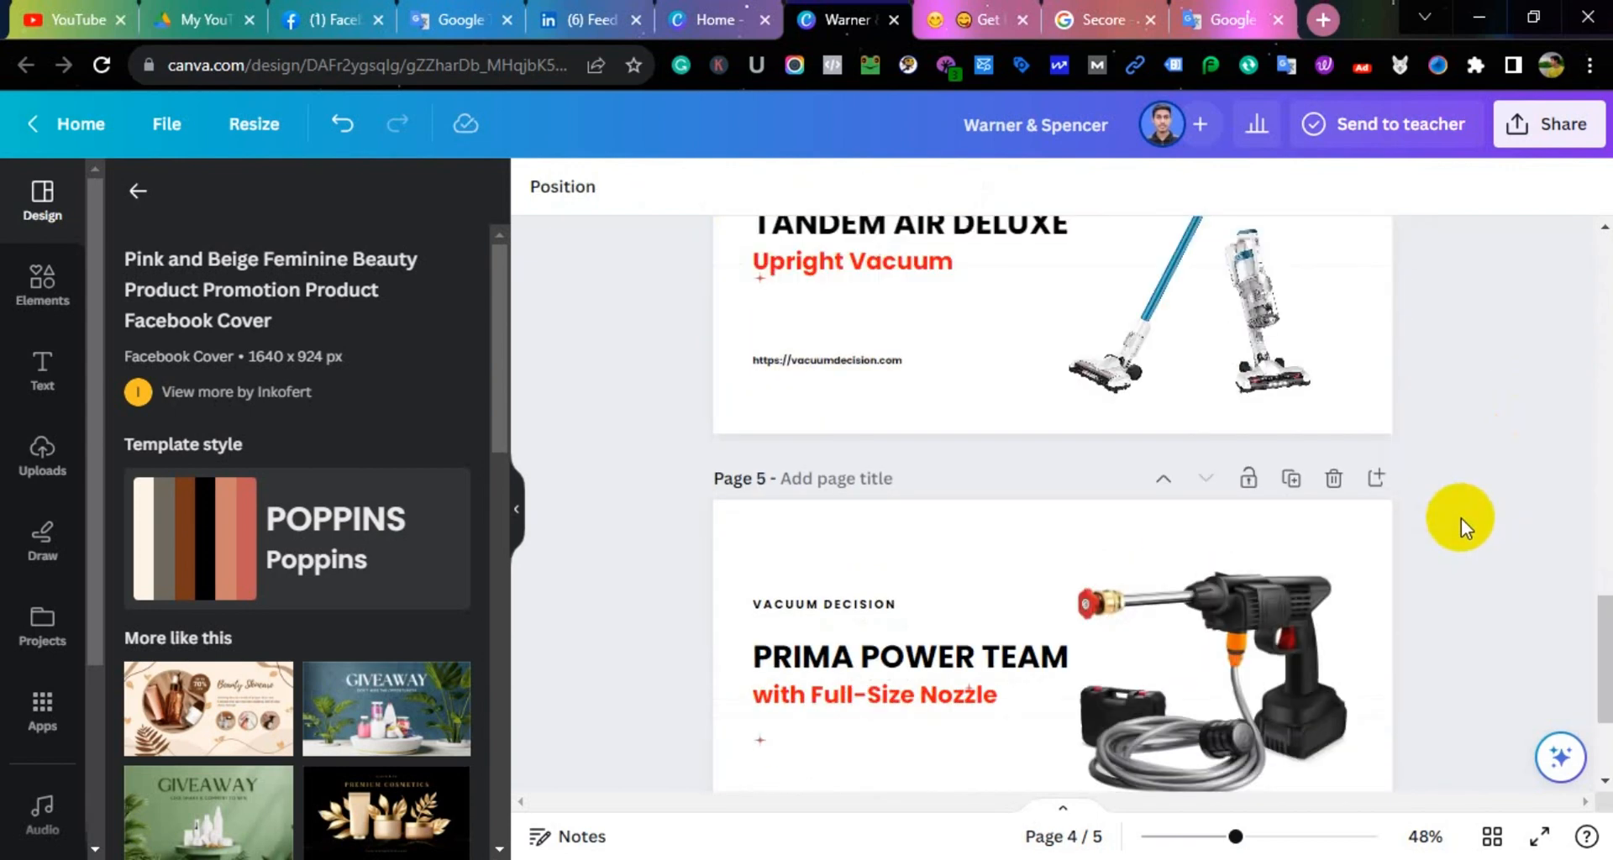
scroll(1461, 518, "up", 4)
scroll(1462, 513, "down", 4)
left_click(1550, 121)
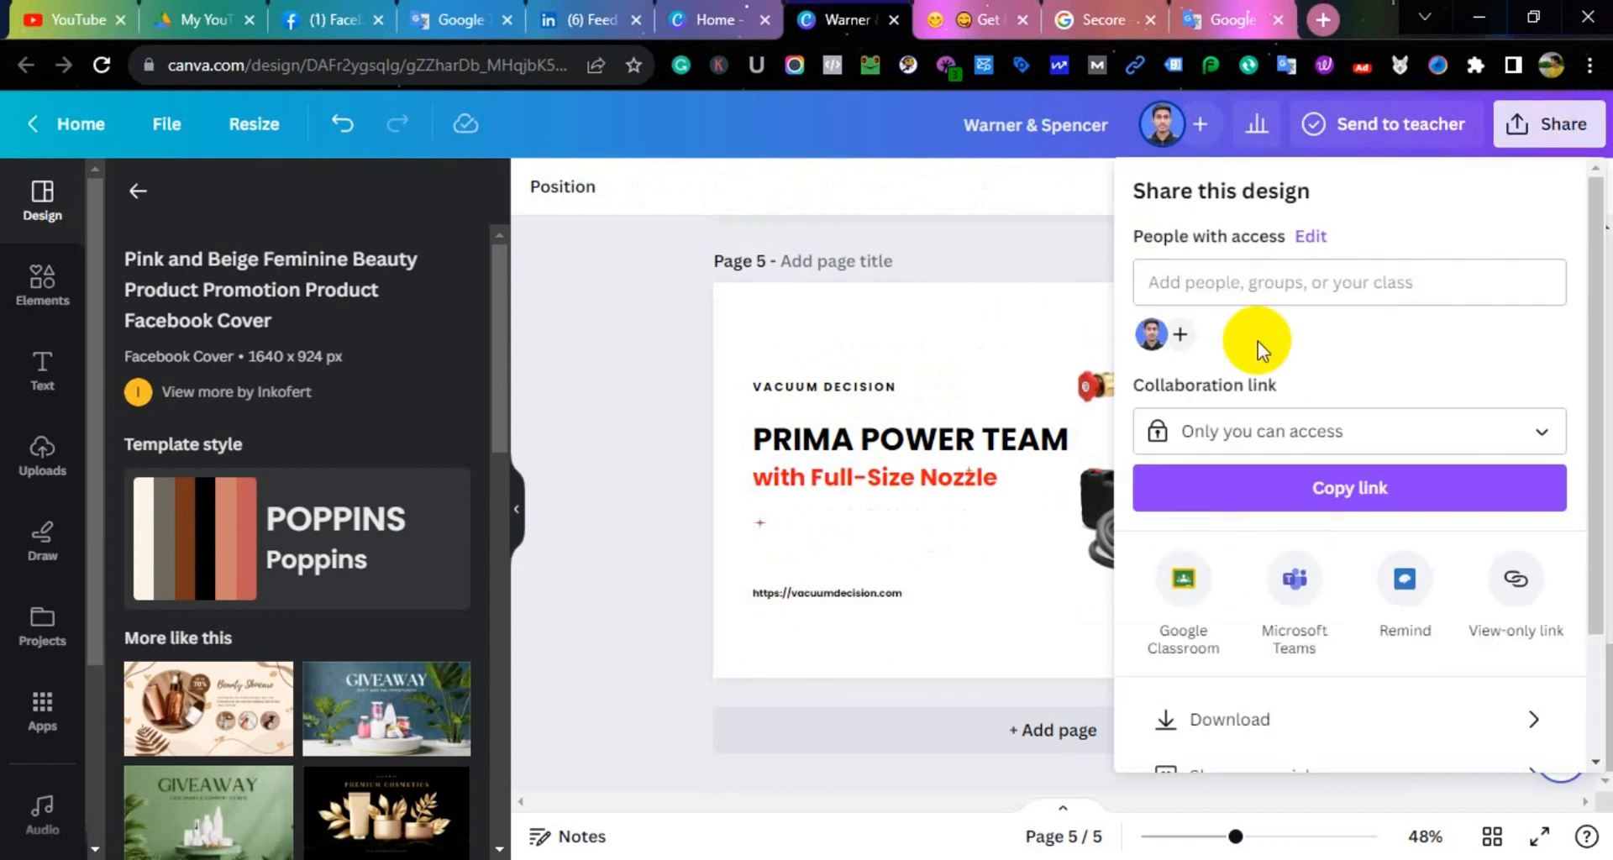
scroll(1265, 470, "down", 2)
left_click(1265, 564)
left_click(1390, 291)
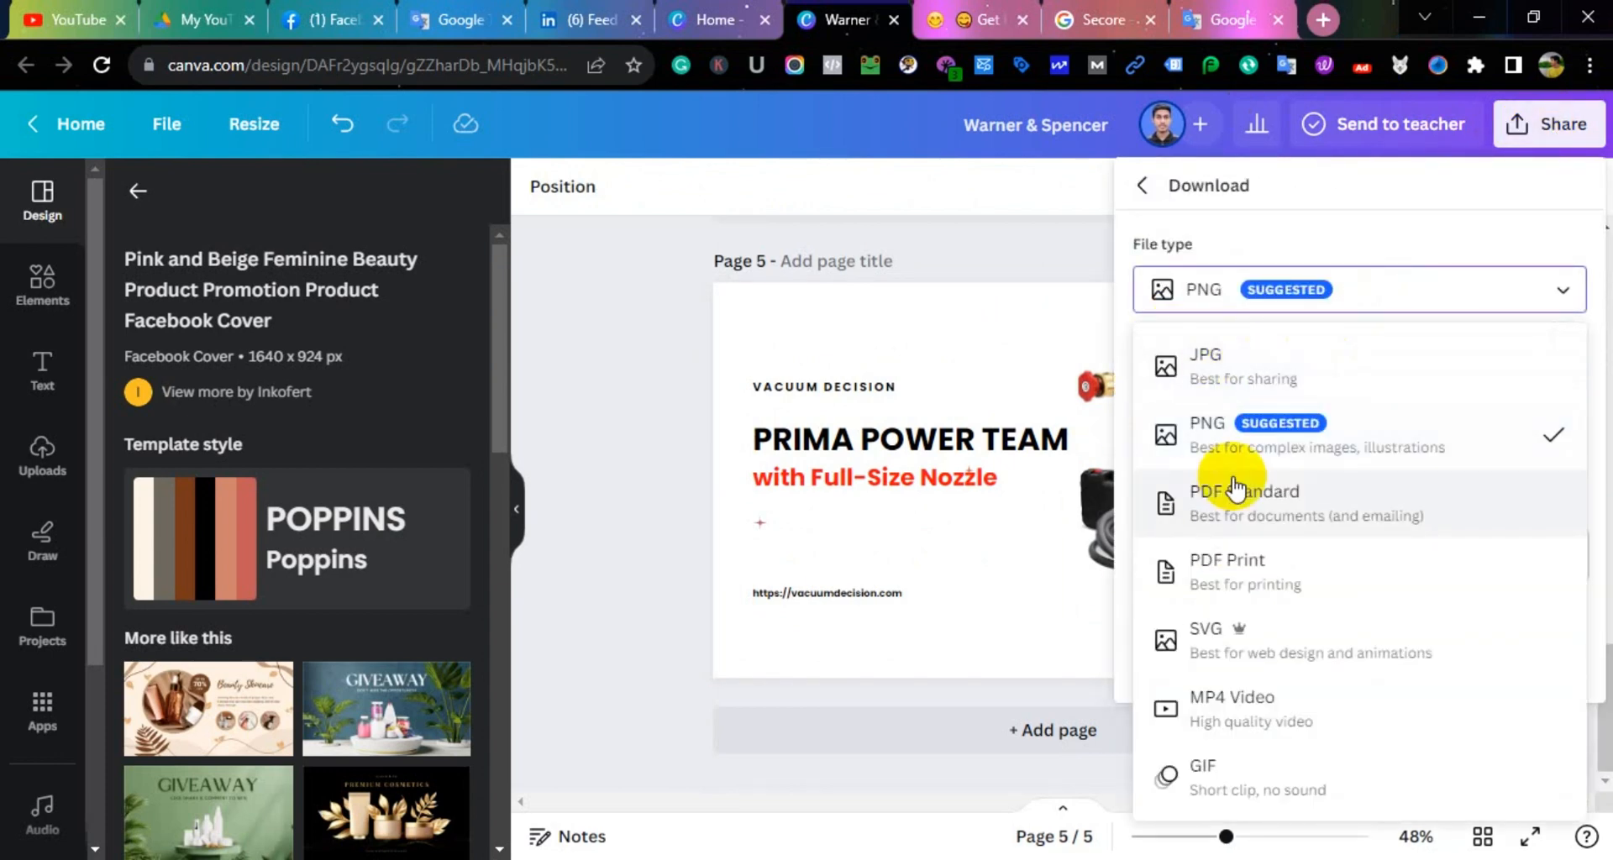
left_click(1309, 380)
left_click(1336, 677)
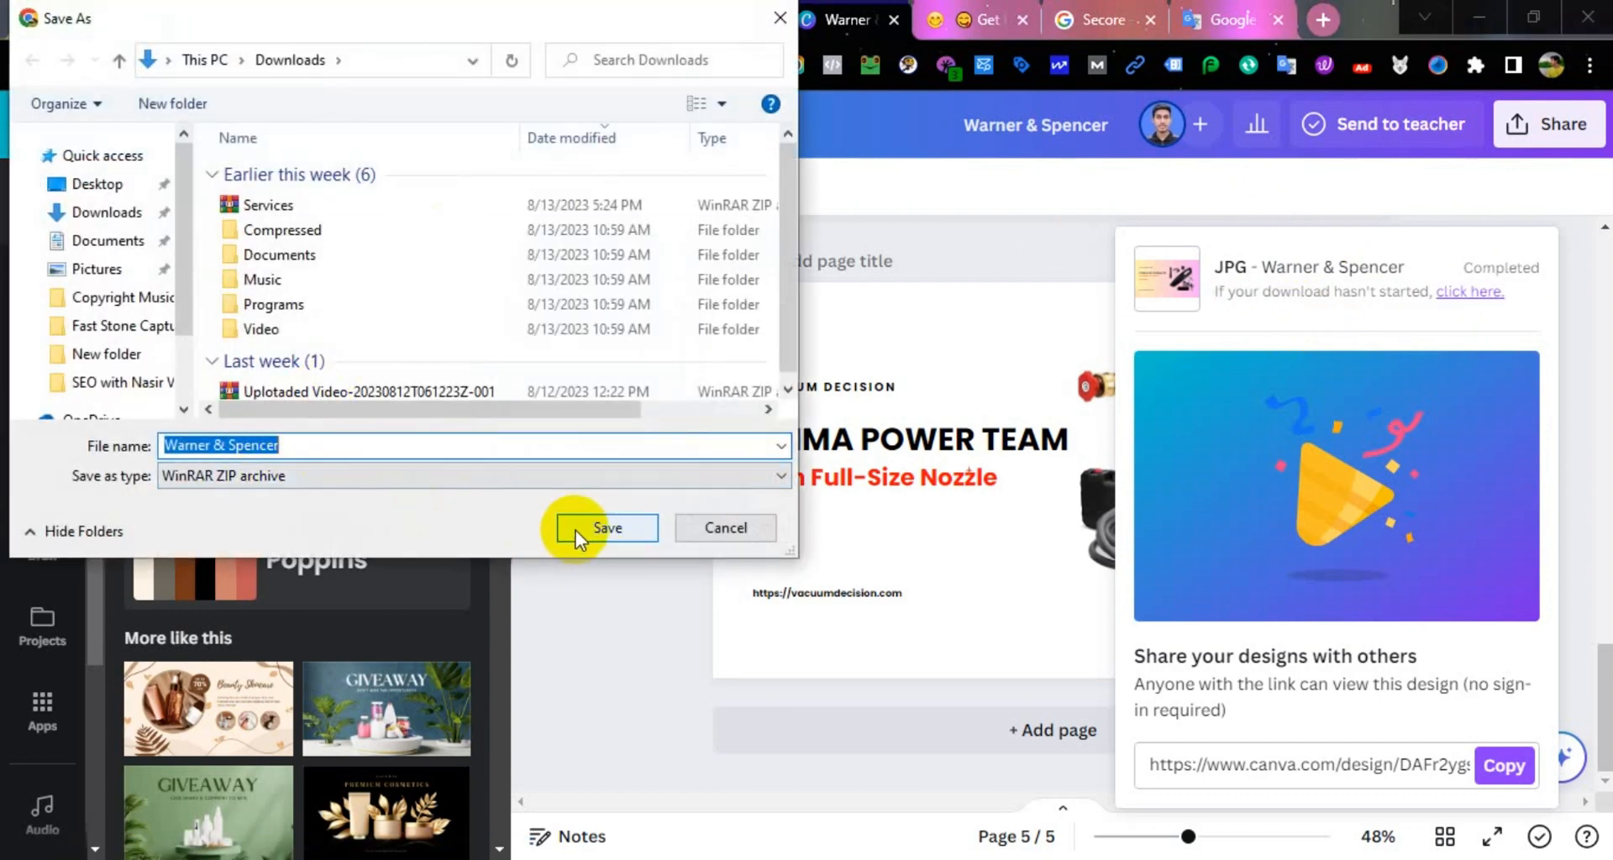
left_click(577, 531)
Open the downloaded "Warner & Spencer" ZIP archive and preview each banner from 1.jpg to 5.jpg
left_click(1311, 130)
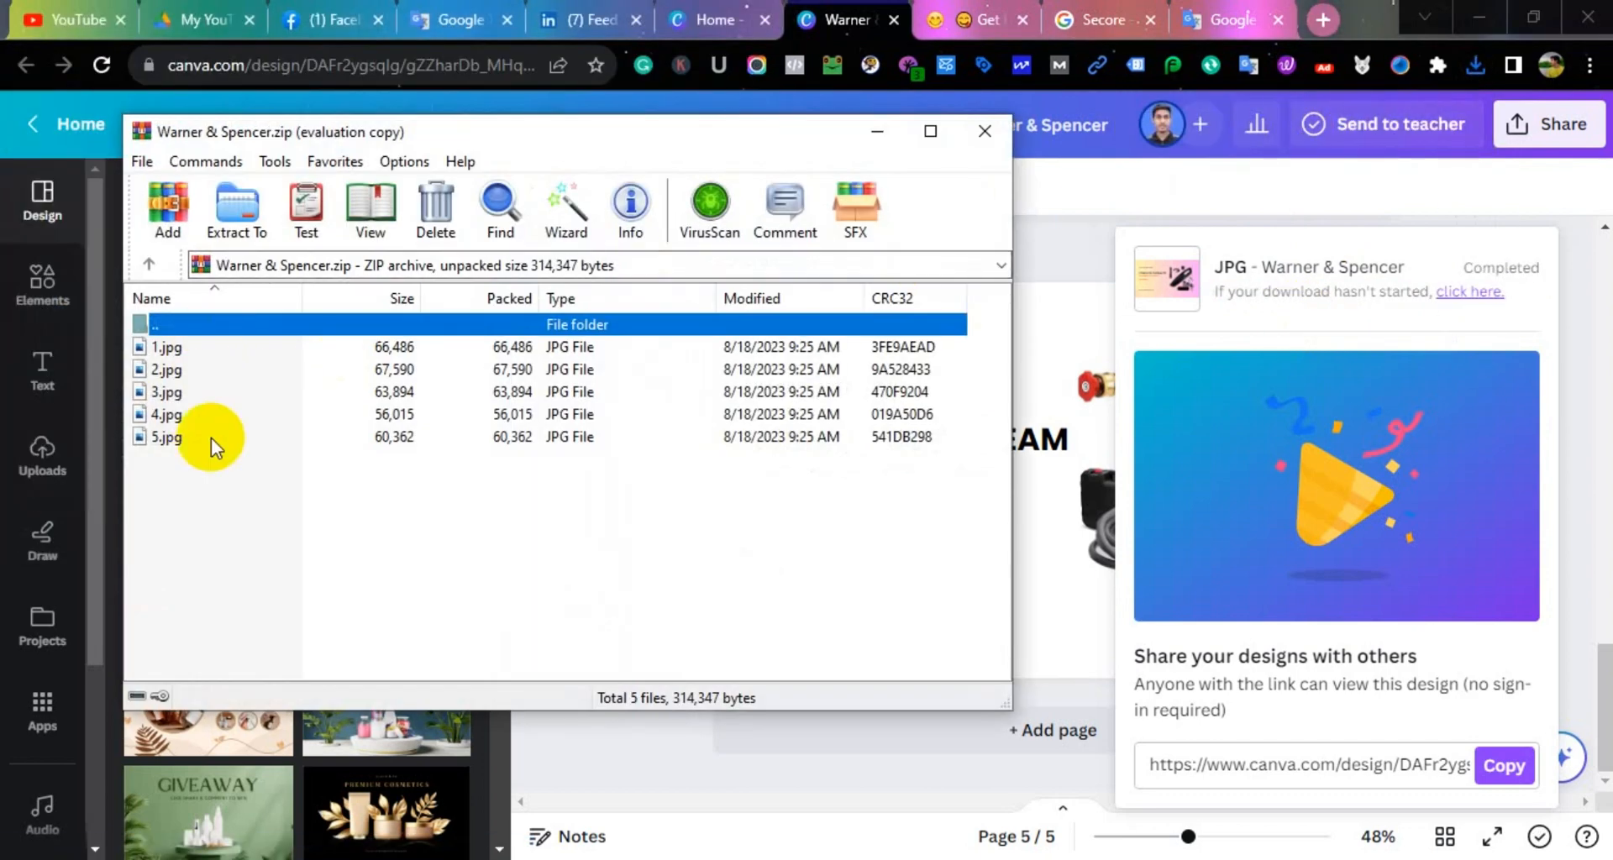
double_click(229, 355)
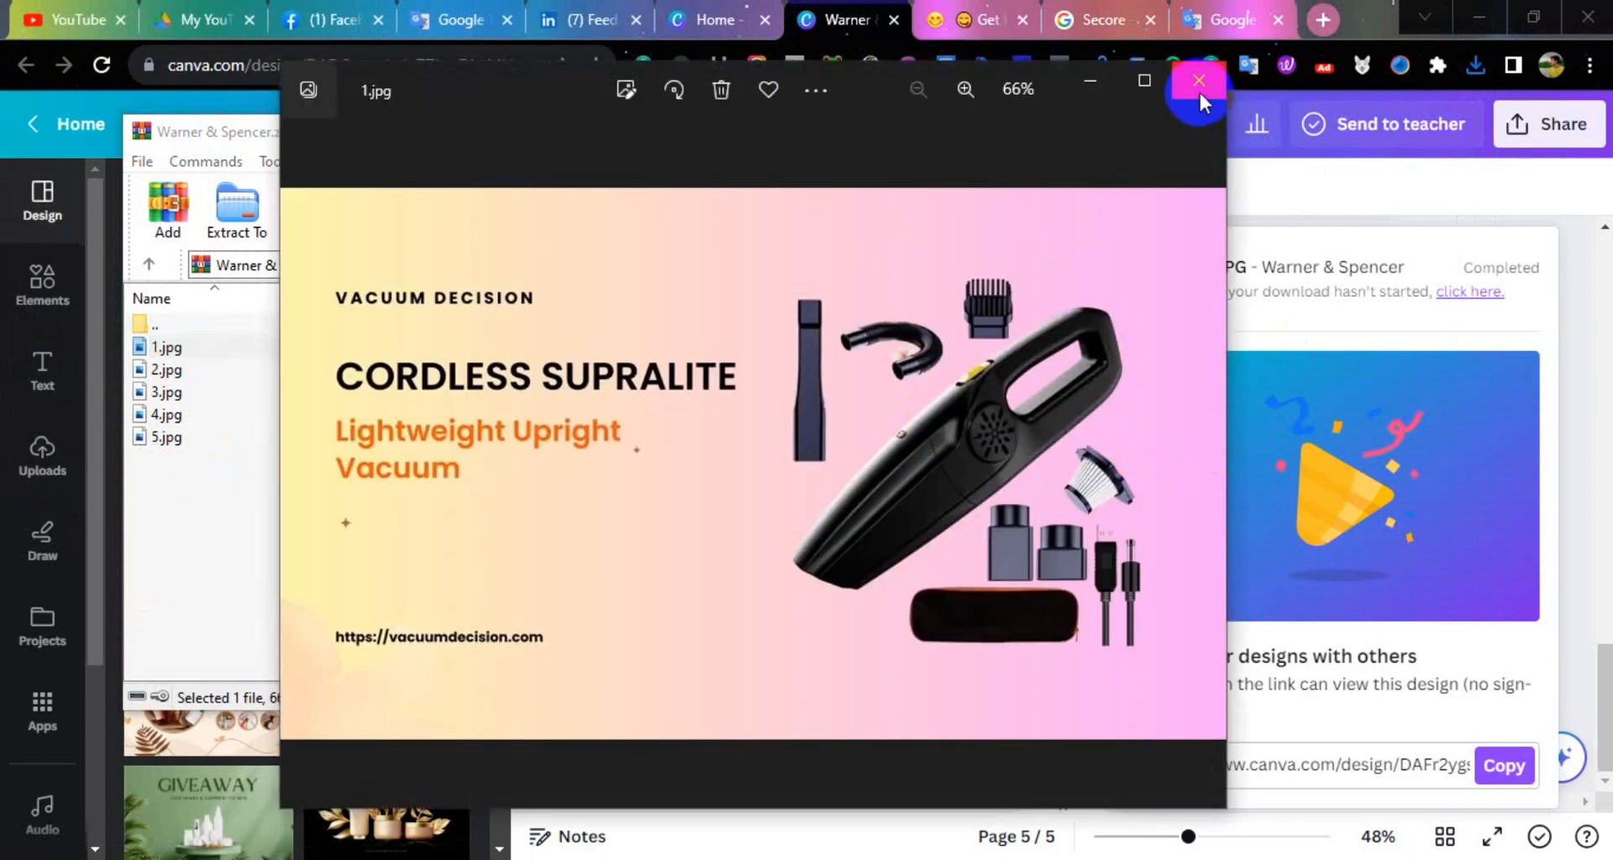
left_click(1200, 97)
double_click(205, 371)
left_click(1187, 95)
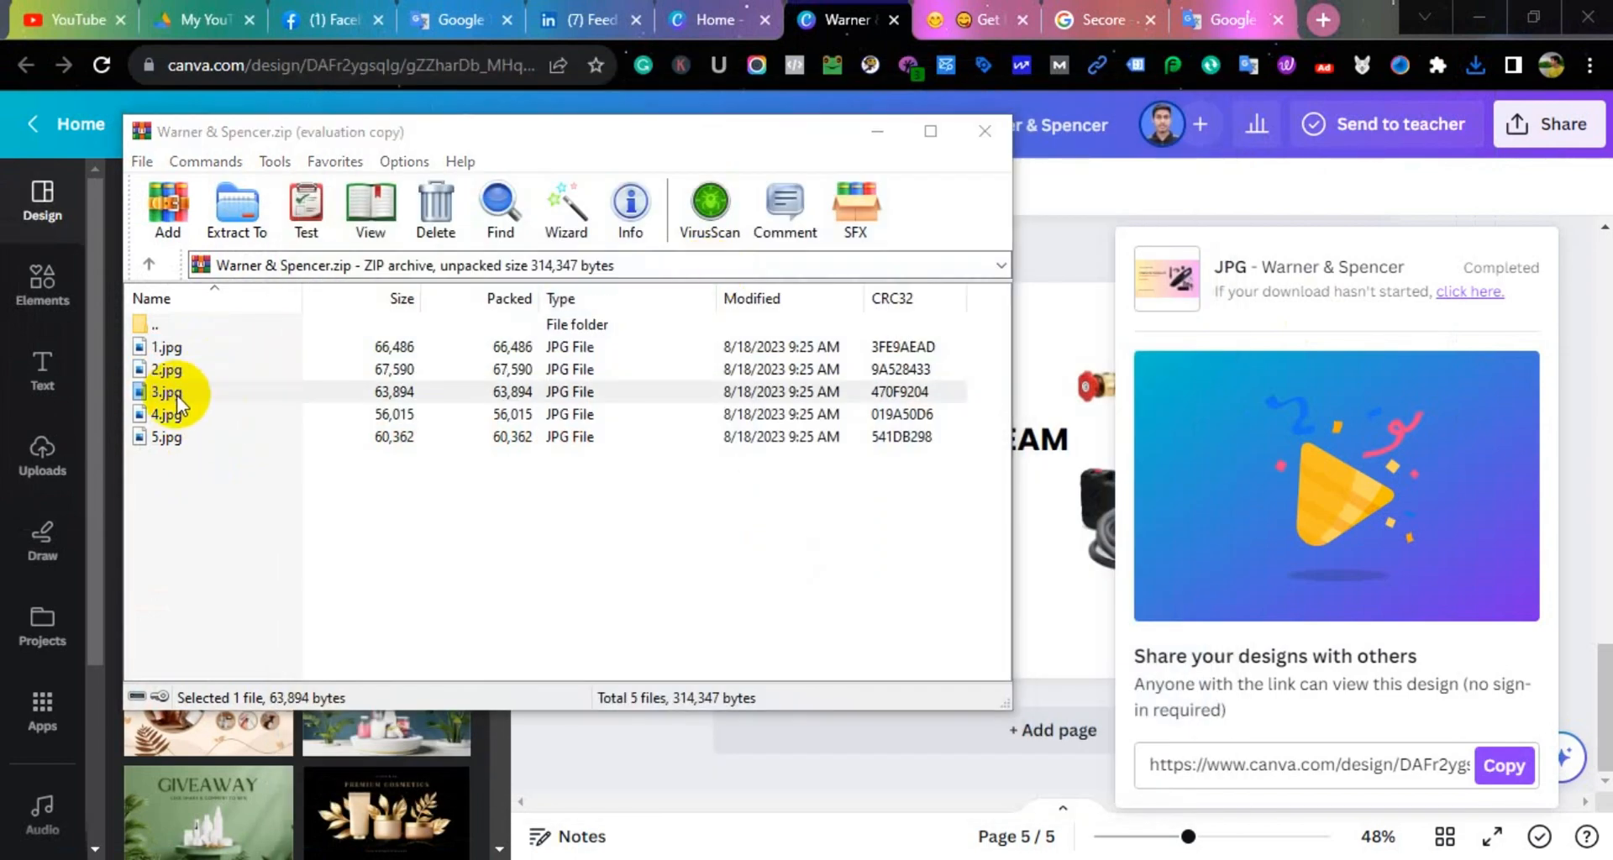
double_click(173, 392)
left_click(1199, 82)
left_click(228, 416)
double_click(228, 421)
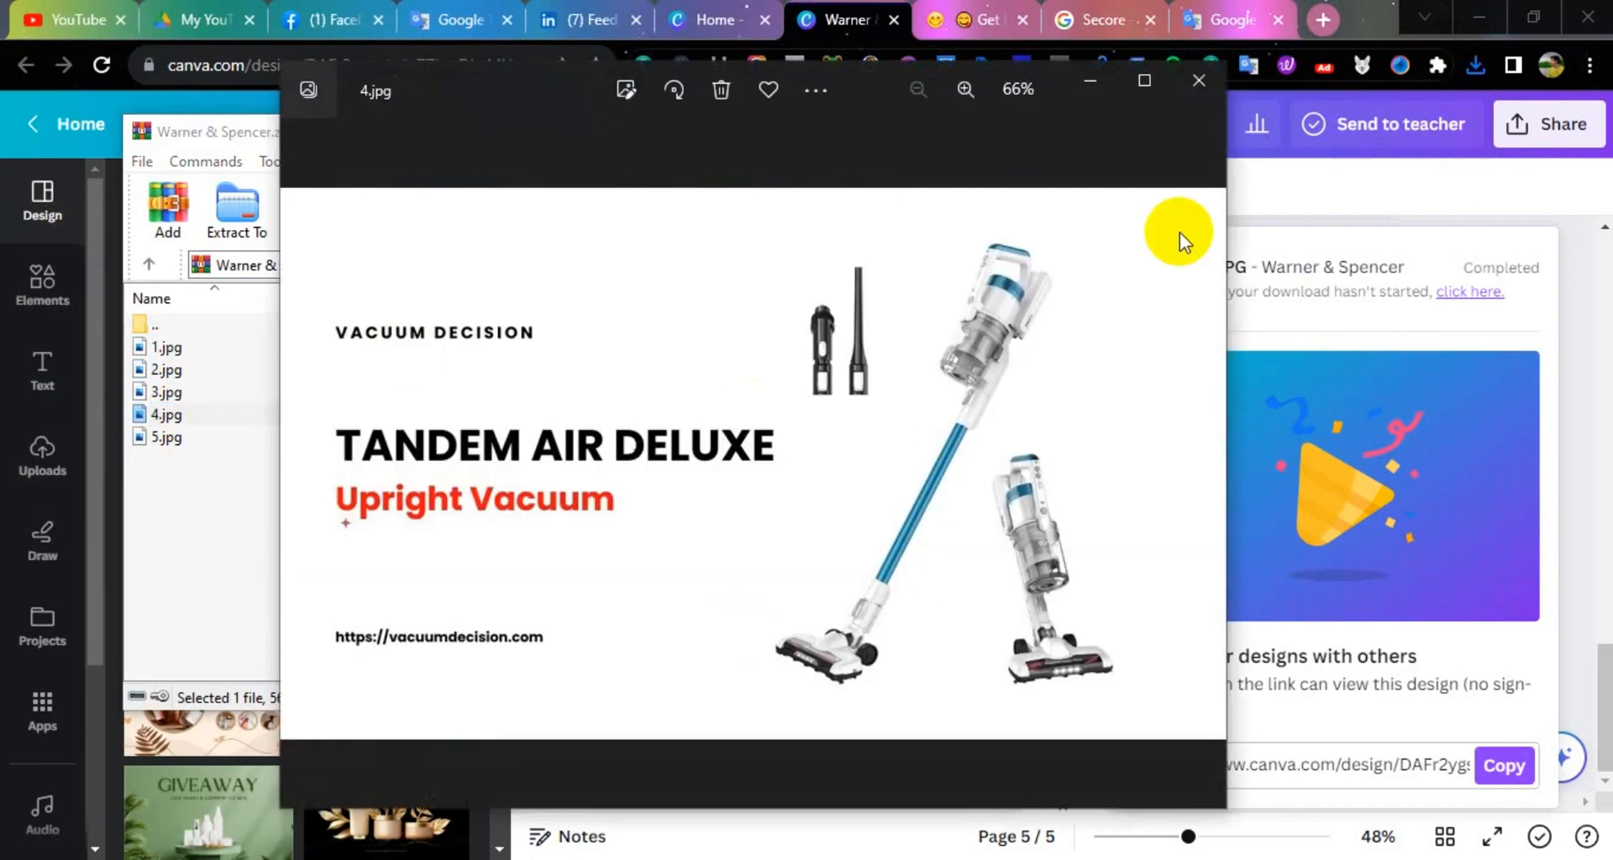
left_click(1196, 84)
double_click(244, 438)
left_click(1188, 101)
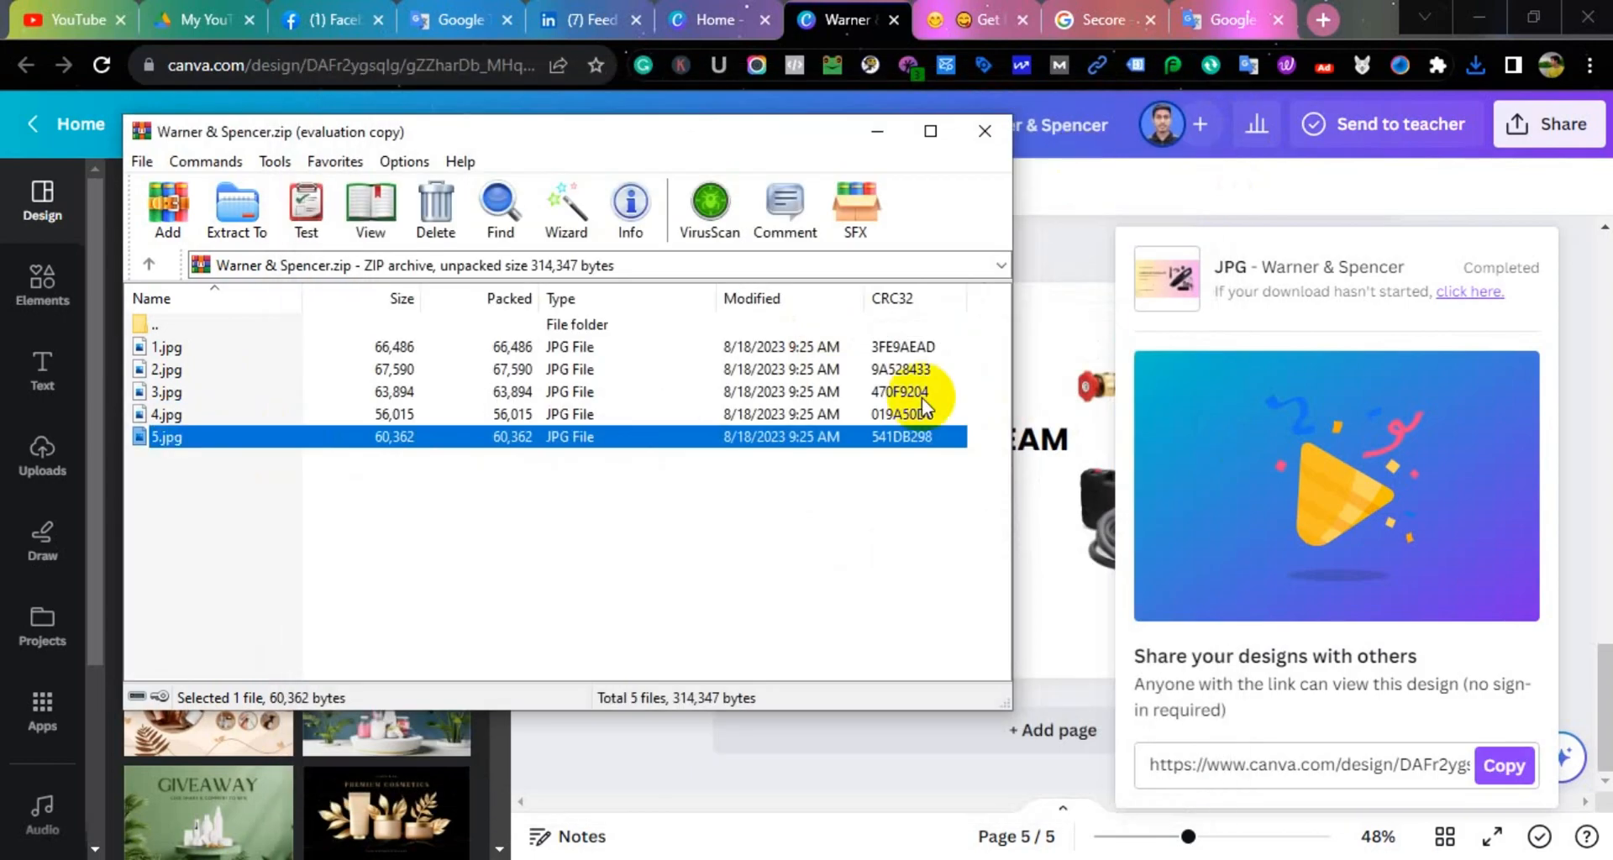